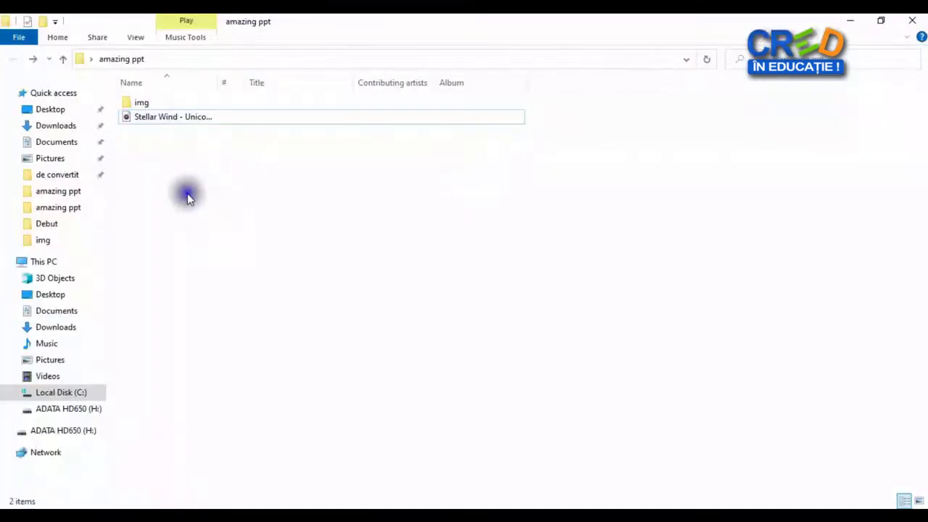
- Create a new PowerPoint presentation in the amazing ppt folder named MORPH.pptx
right_click(187, 193)
mouse_move(219, 342)
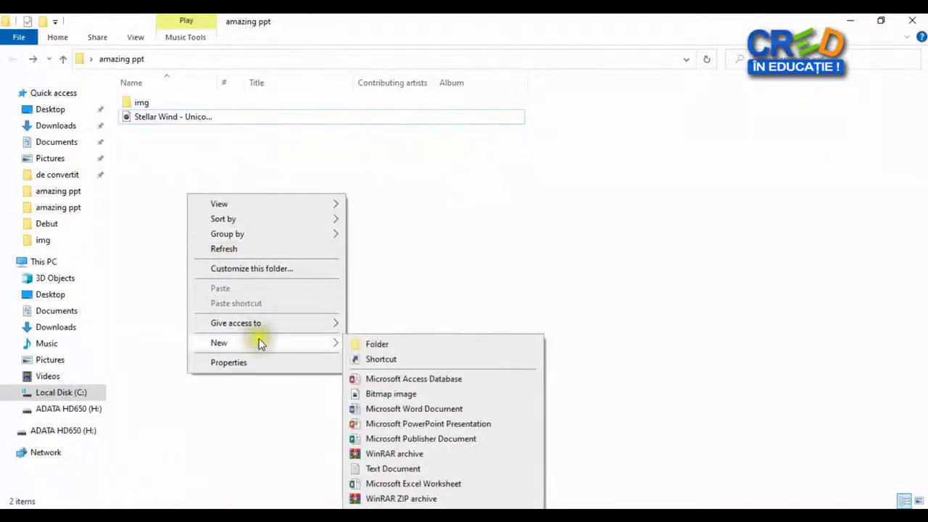
click(428, 422)
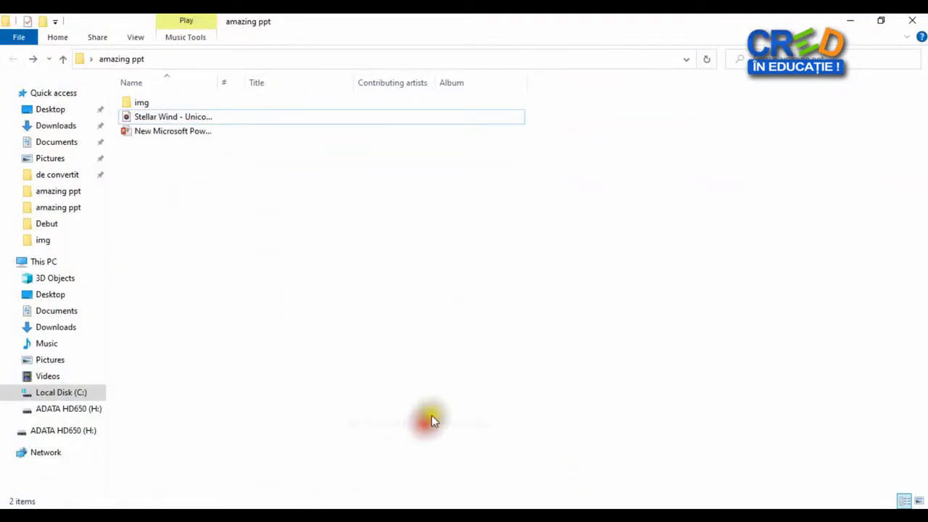
text(MORPH.pptx)
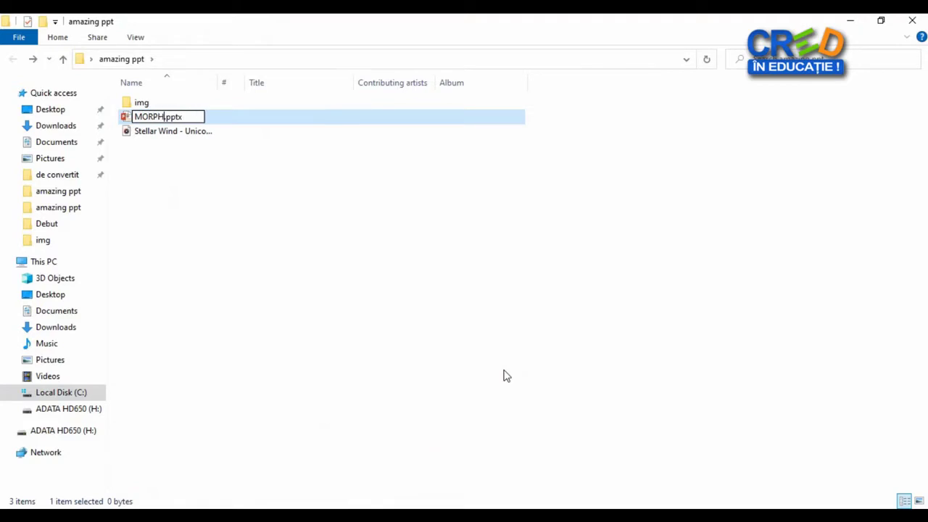
key(Return)
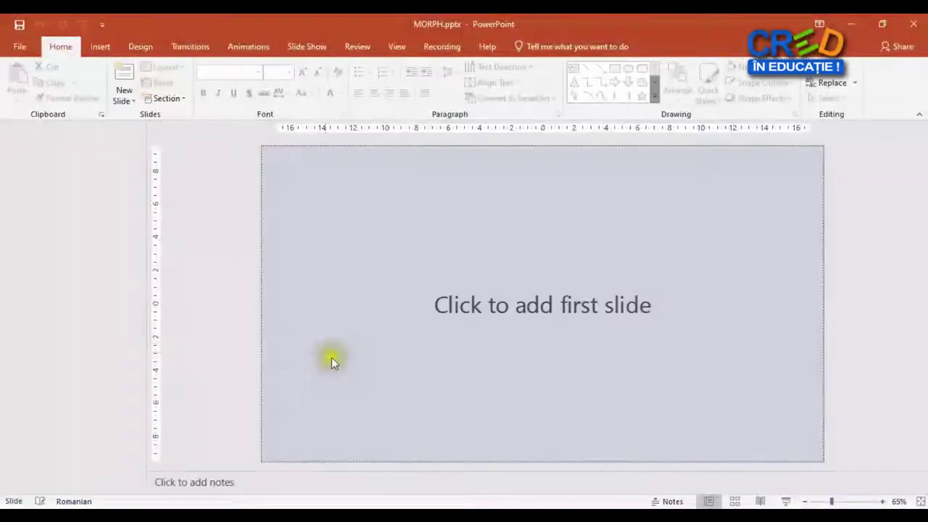
- Add the first slide and delete its title and subtitle placeholders
click(391, 259)
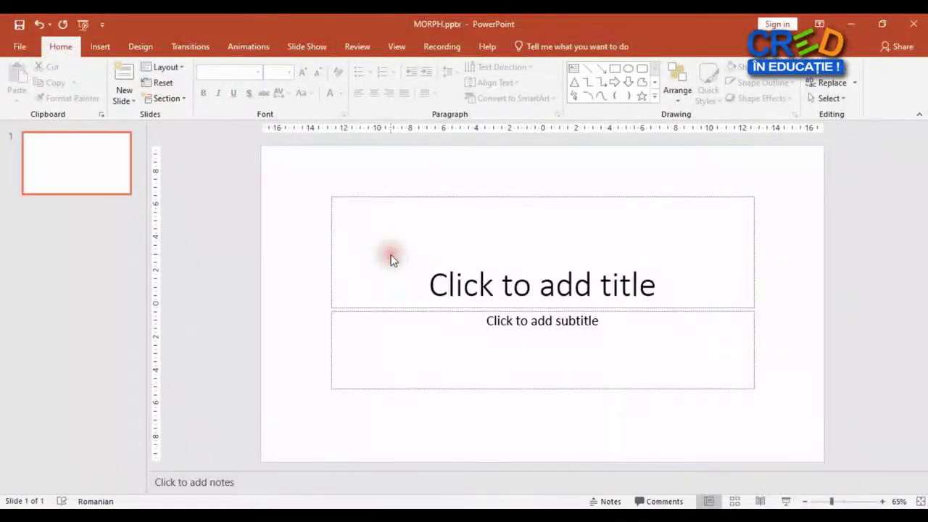
click(468, 198)
click(468, 199)
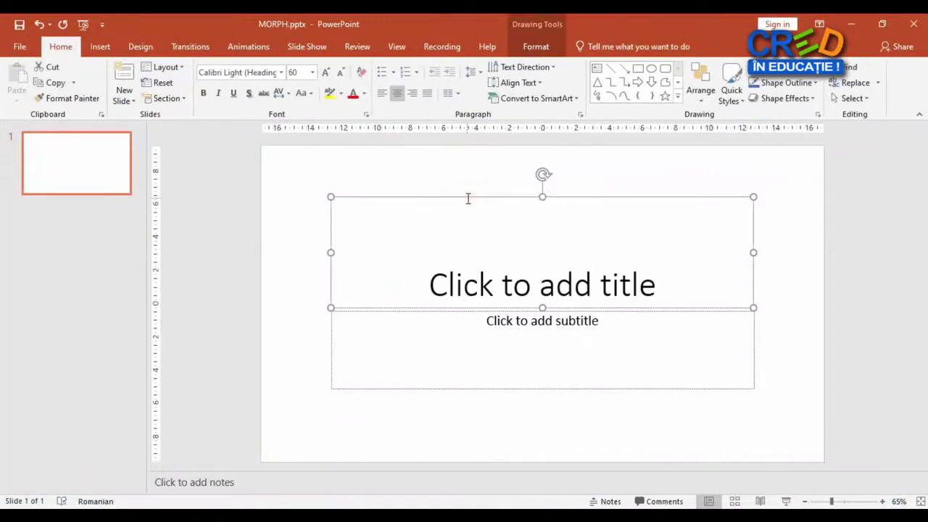
key(Delete)
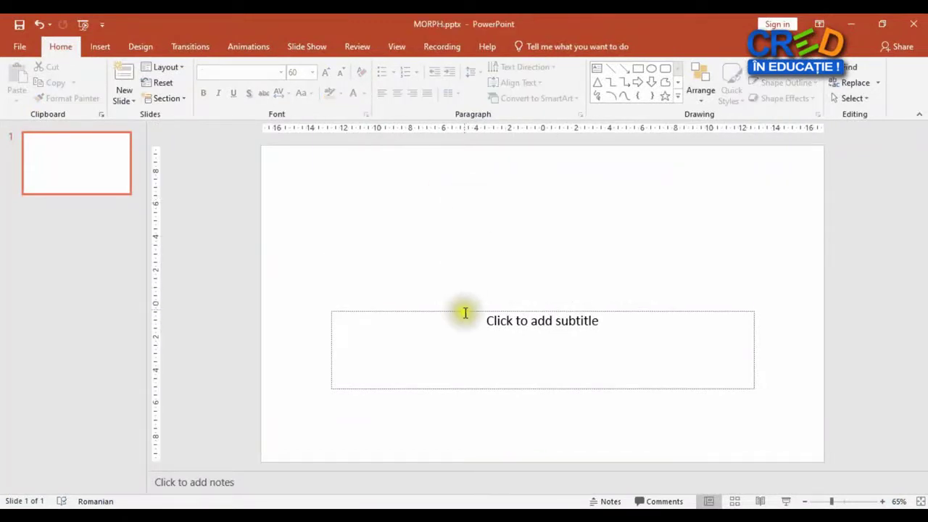
click(464, 312)
click(463, 310)
key(Delete)
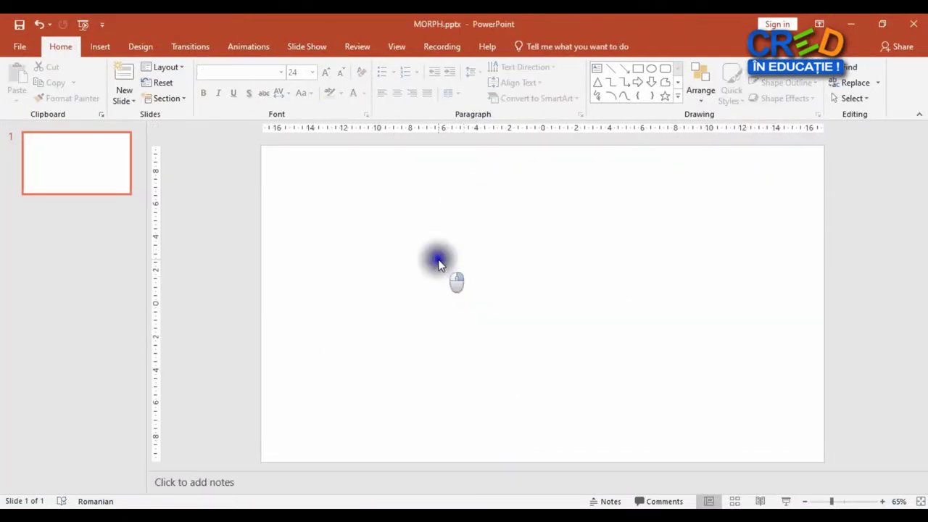
- Give the slide background a gradient fill and apply it to all slides
right_click(438, 262)
click(509, 372)
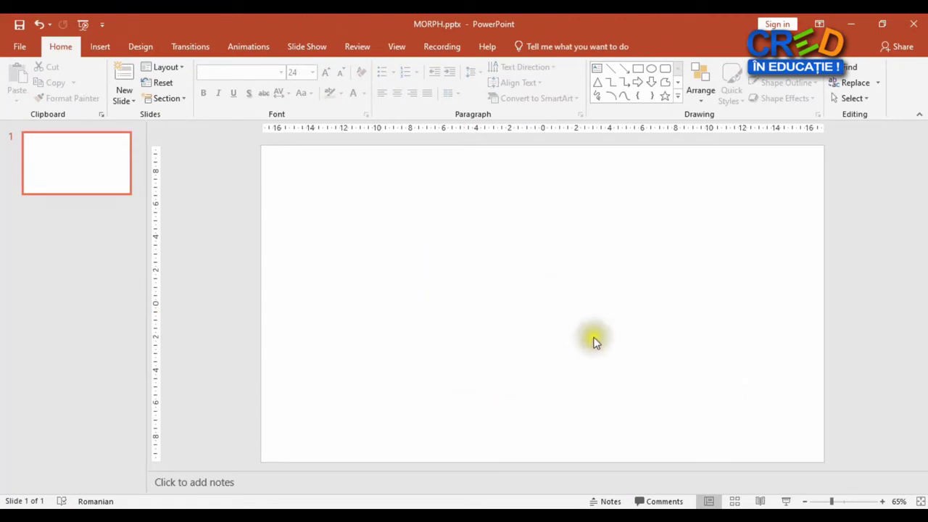
click(779, 228)
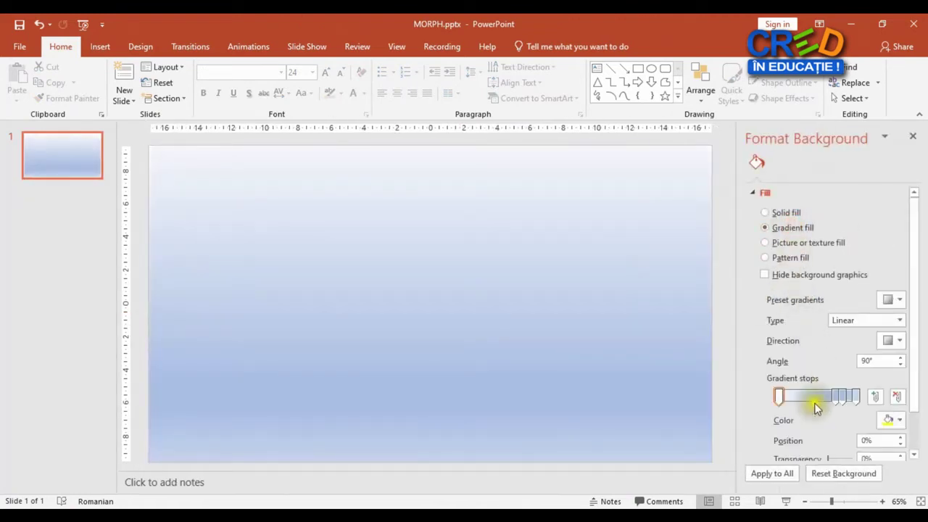
click(762, 471)
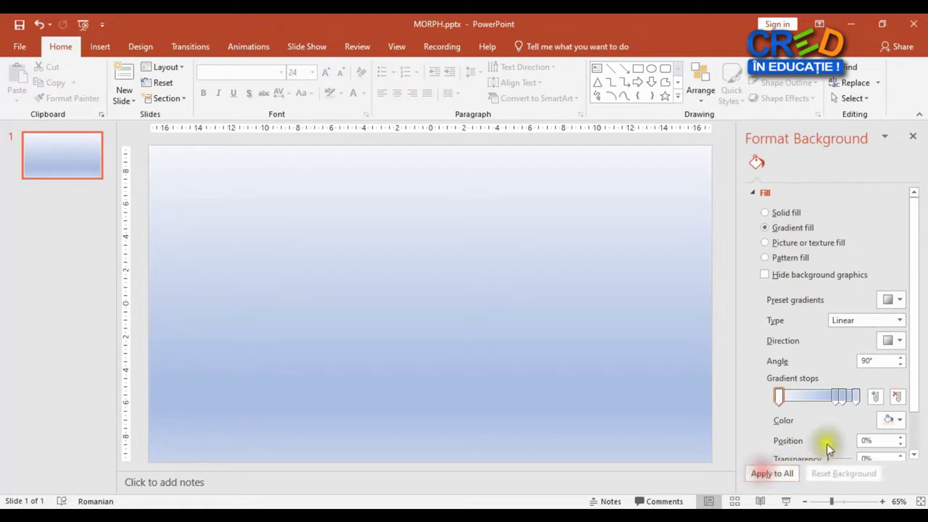
click(912, 138)
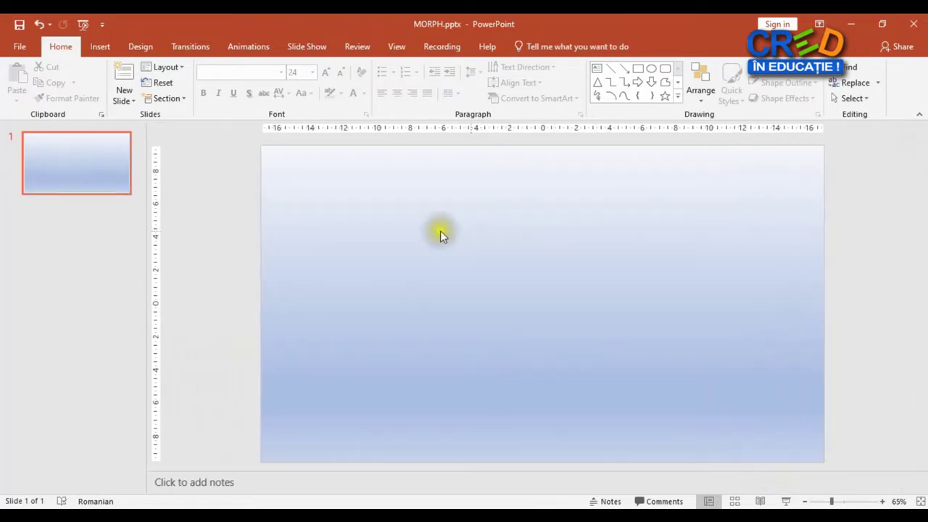
click(101, 46)
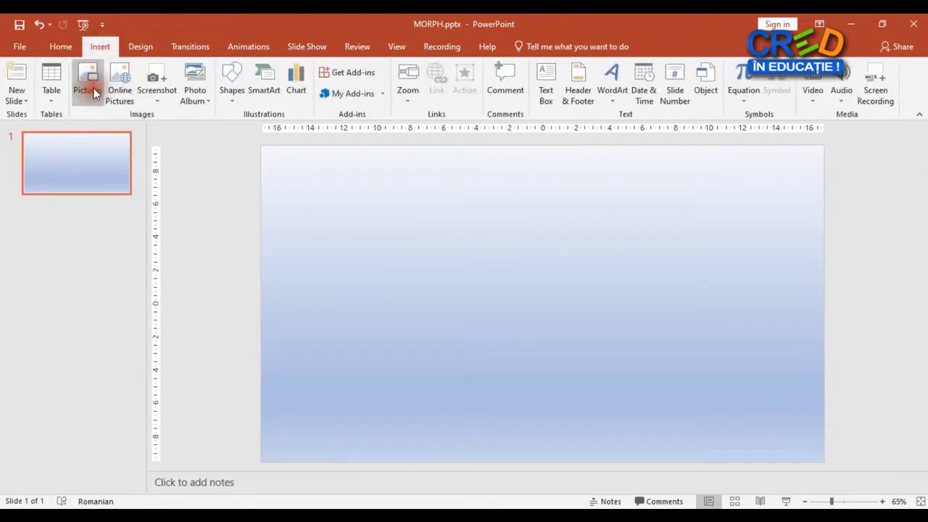
- Insert the photo IMG_1028.jpg from Desktop > amazing ppt > img
click(87, 80)
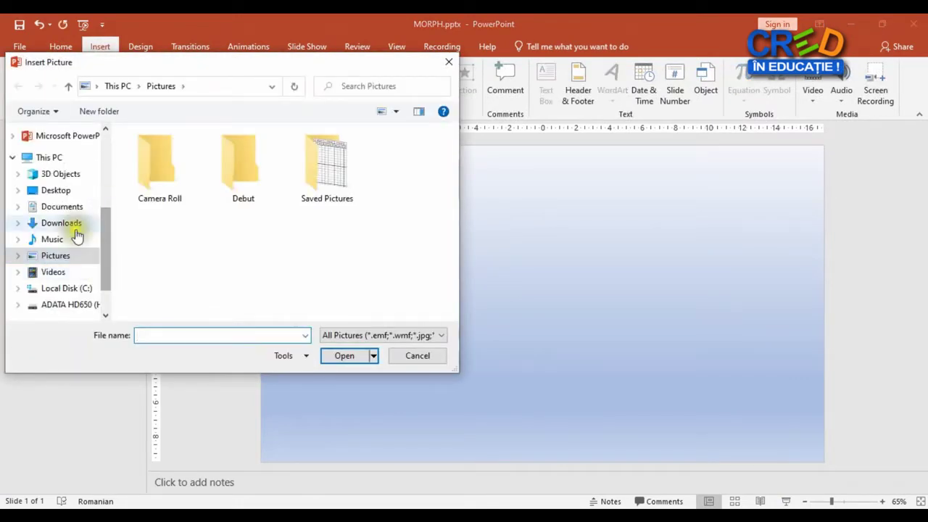
click(58, 189)
double_click(178, 150)
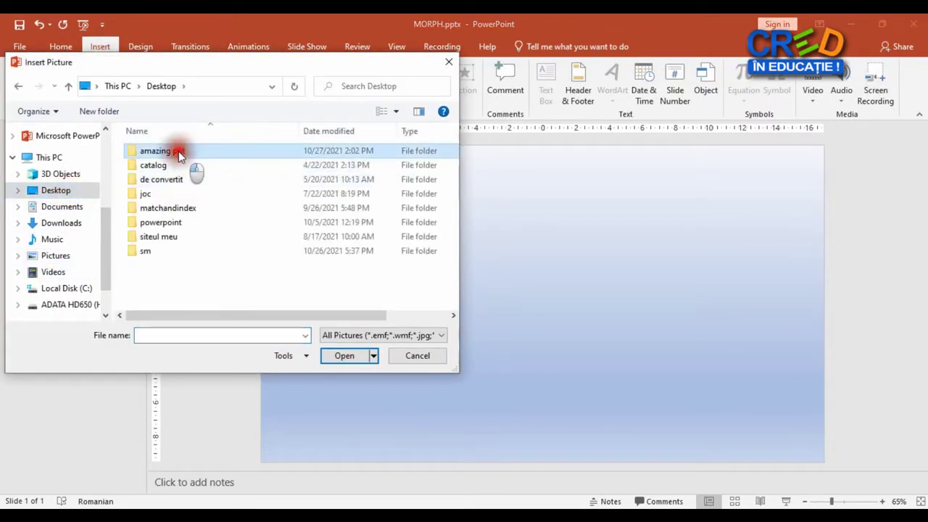
double_click(163, 152)
click(327, 175)
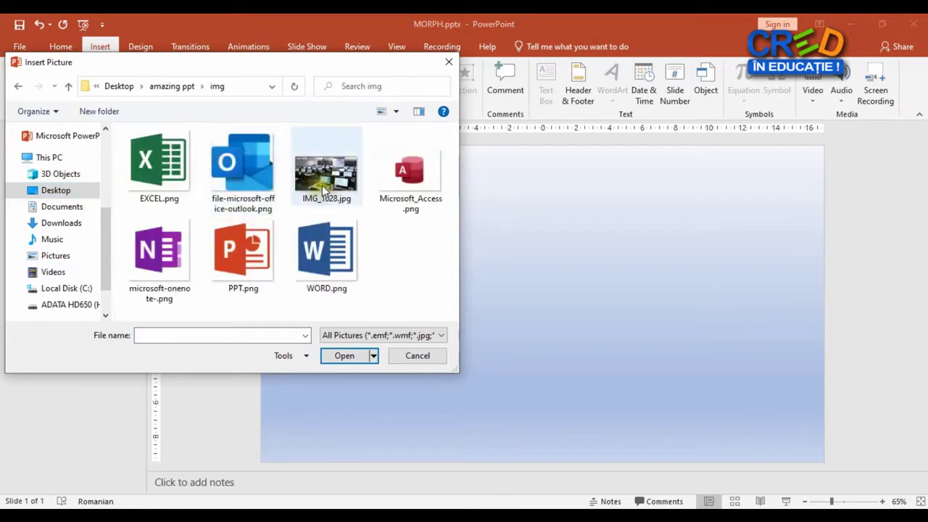
click(344, 355)
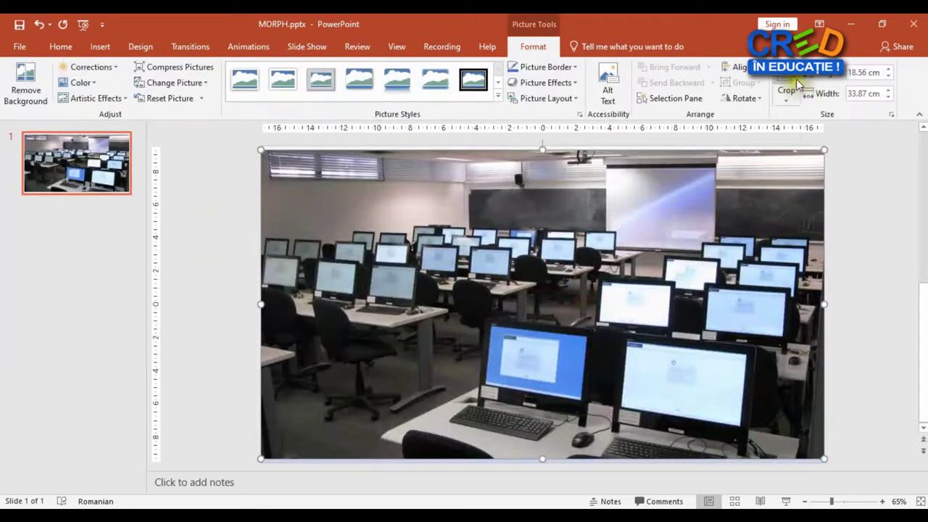
- Crop the photo's top and bottom into a strip and move it to the slide's top
click(790, 86)
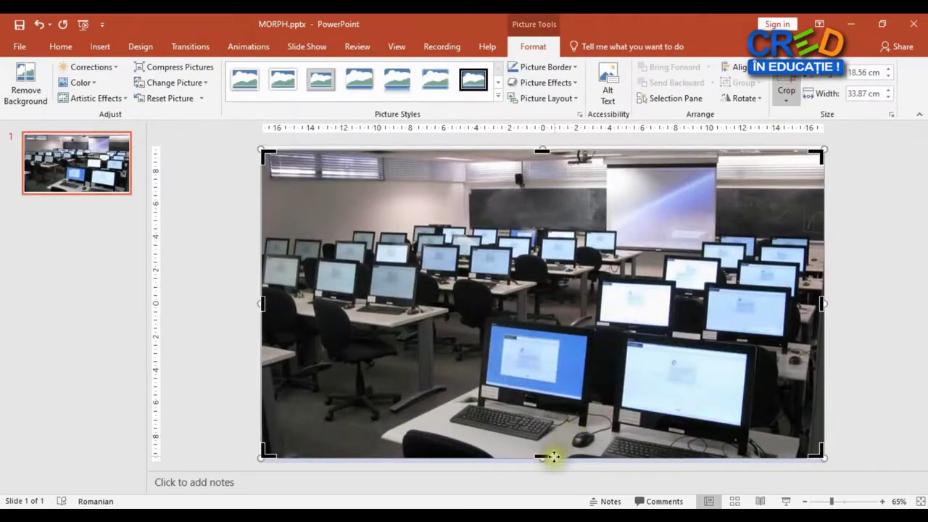
drag(542, 457, 543, 322)
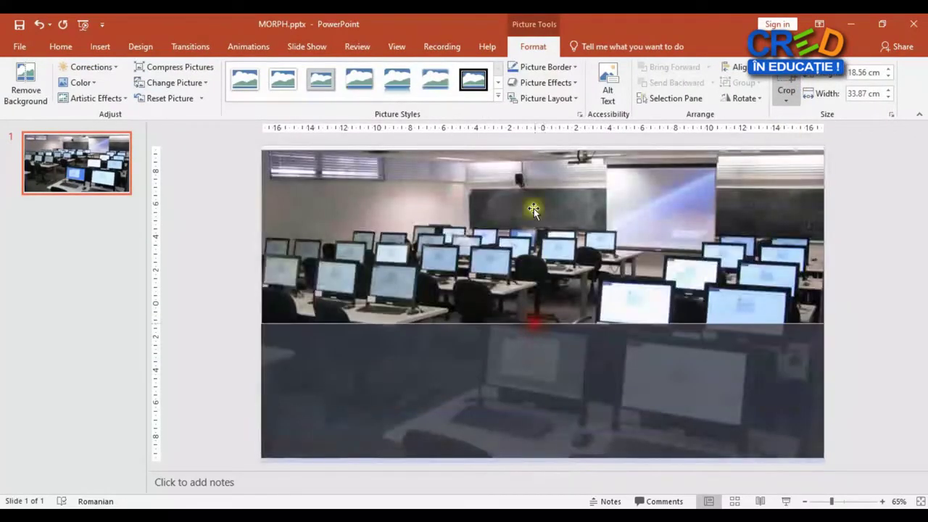
drag(541, 155, 537, 204)
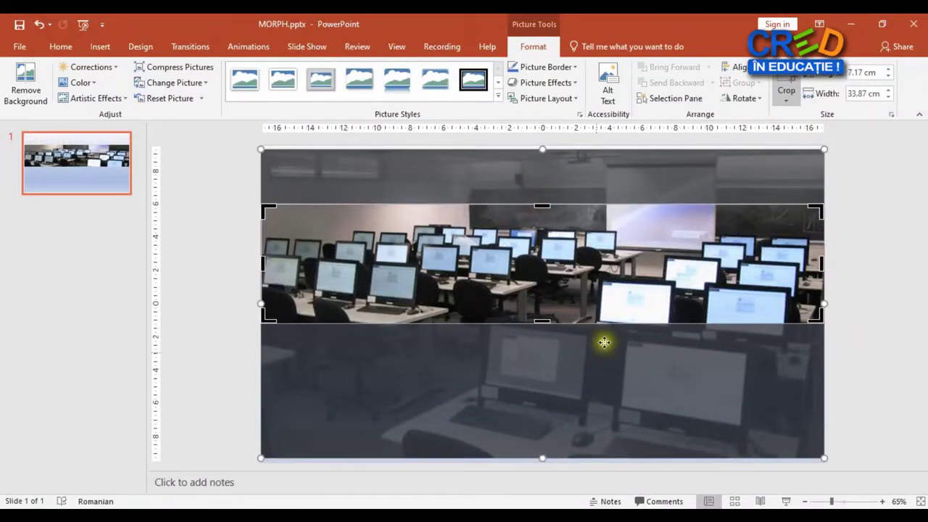
click(785, 84)
drag(559, 261, 555, 186)
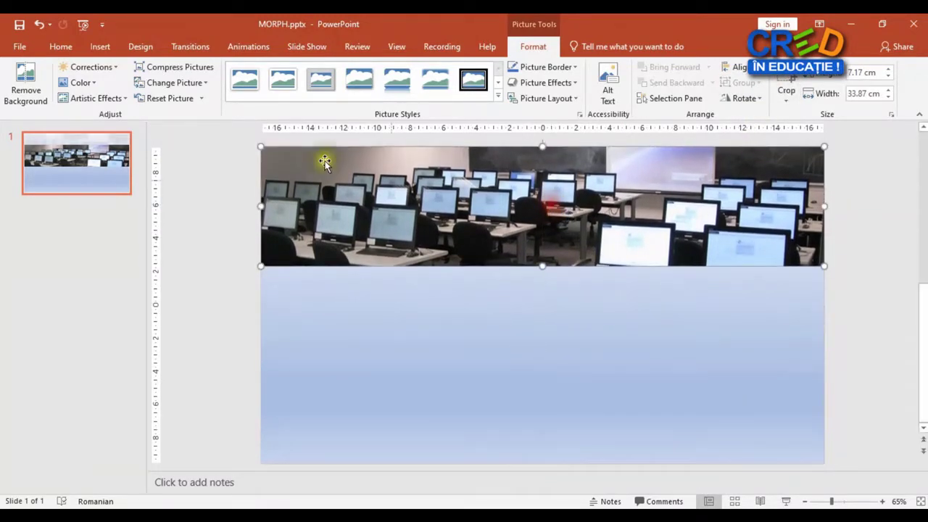
- Draw a rectangle covering the photo banner
click(100, 46)
click(230, 94)
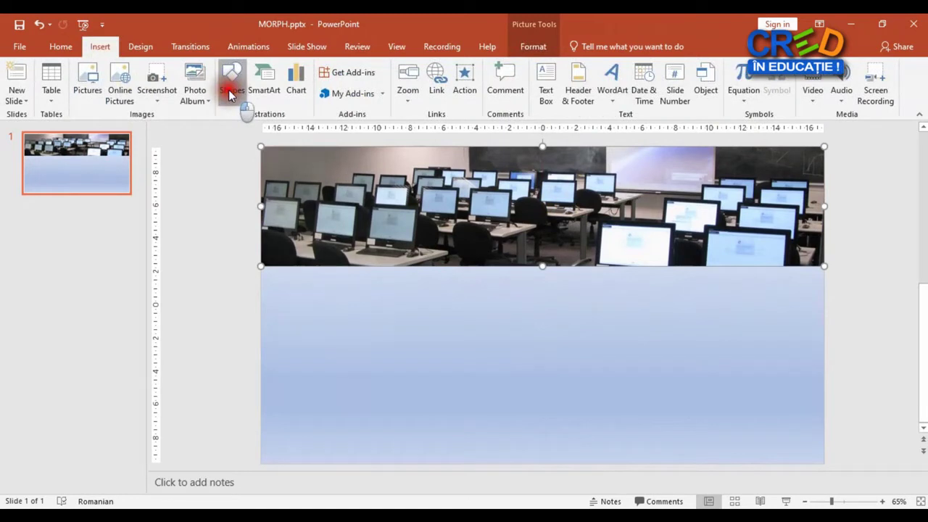
click(267, 129)
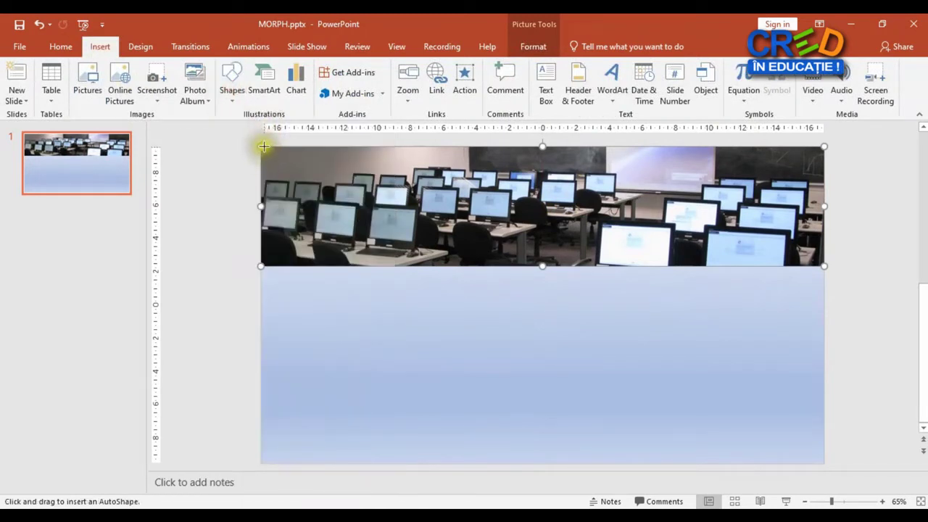
drag(260, 146, 824, 268)
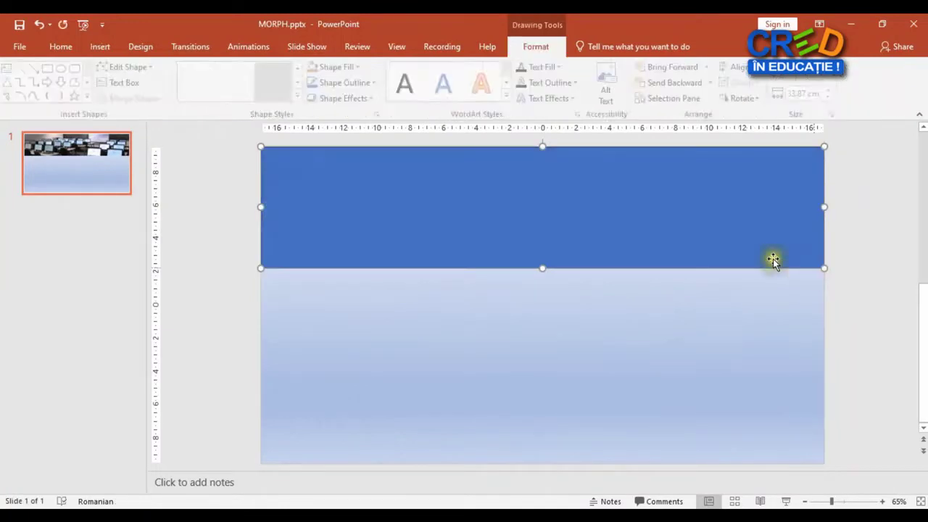
- Set the rectangle's fill transparency to 65%
right_click(676, 192)
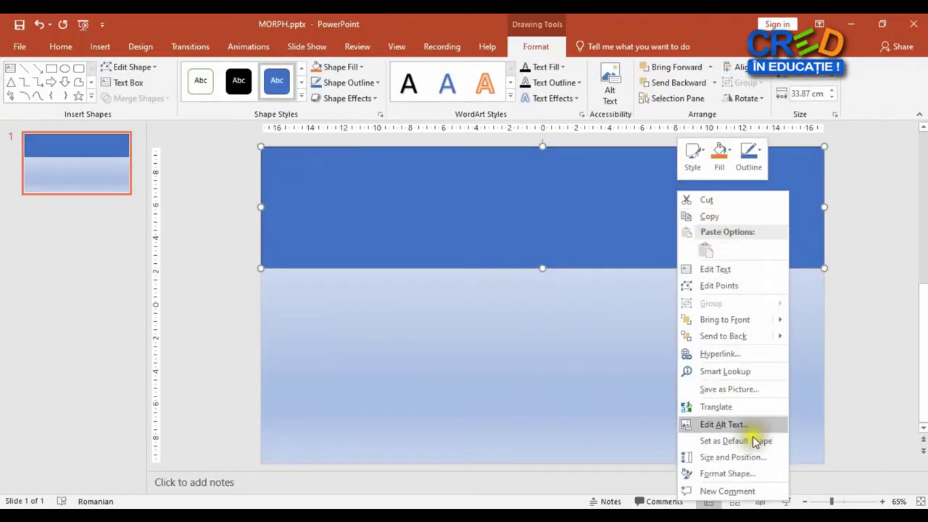
click(735, 471)
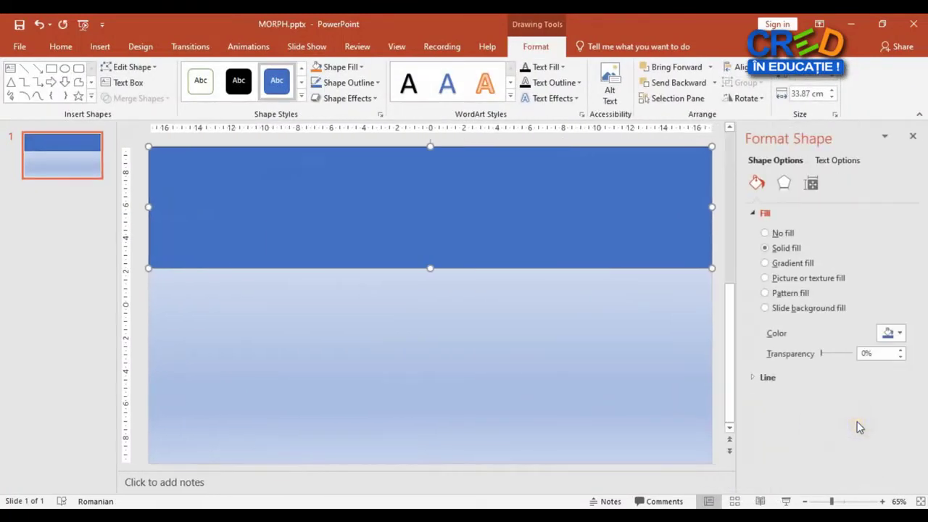
drag(875, 352, 812, 352)
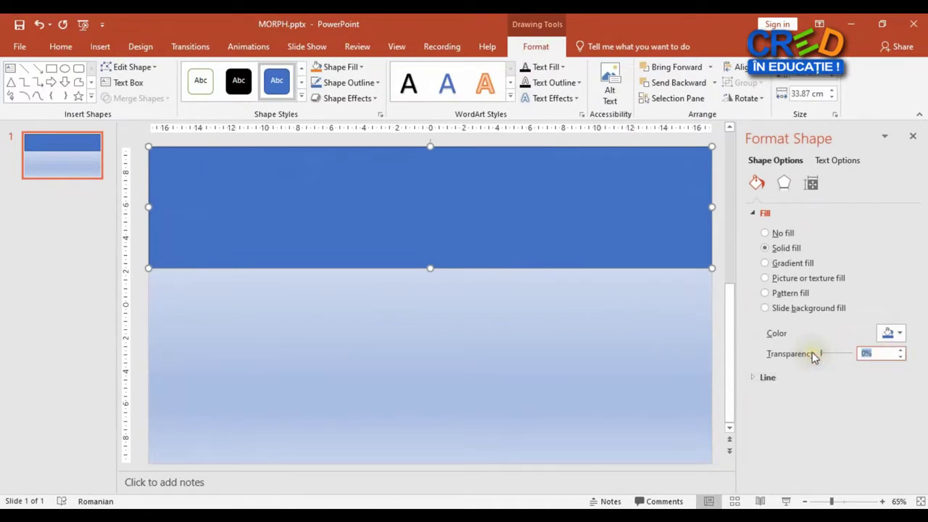
text(65)
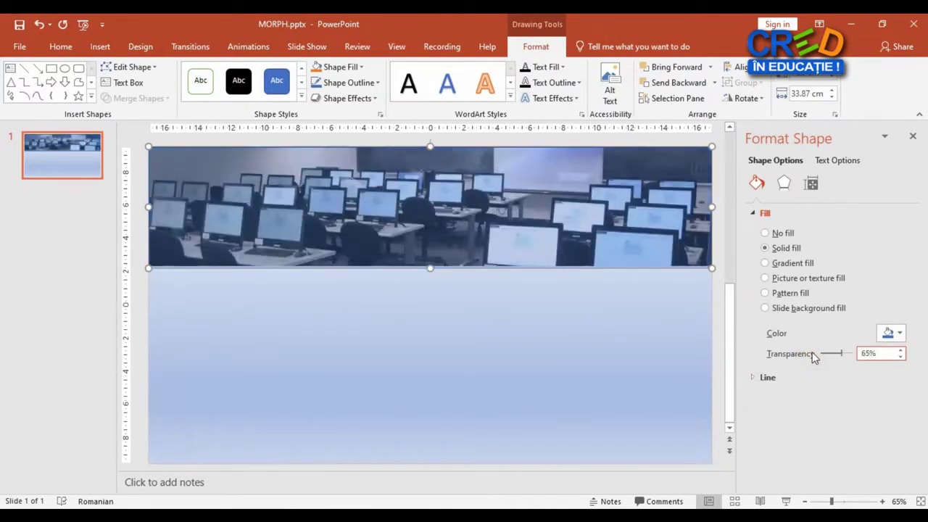
click(205, 302)
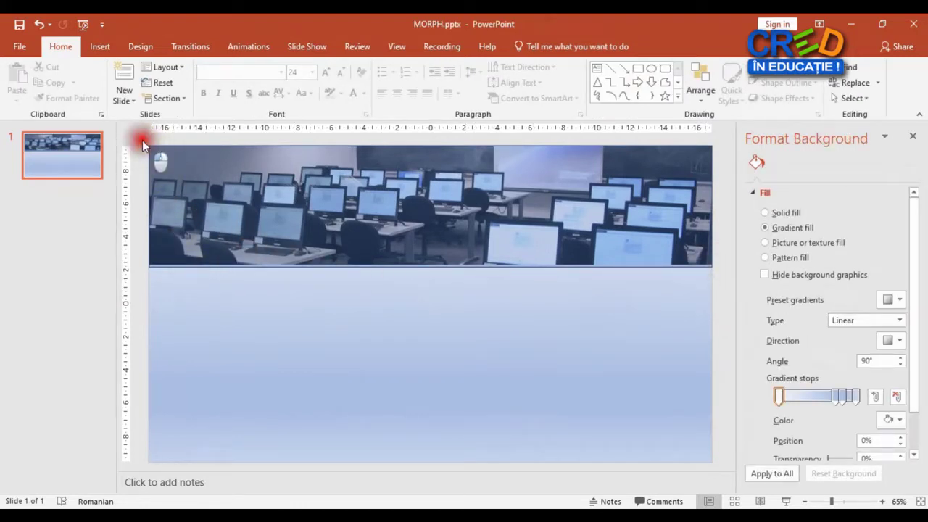
- Select the photo and tinted rectangle making up the top banner
drag(162, 161, 727, 297)
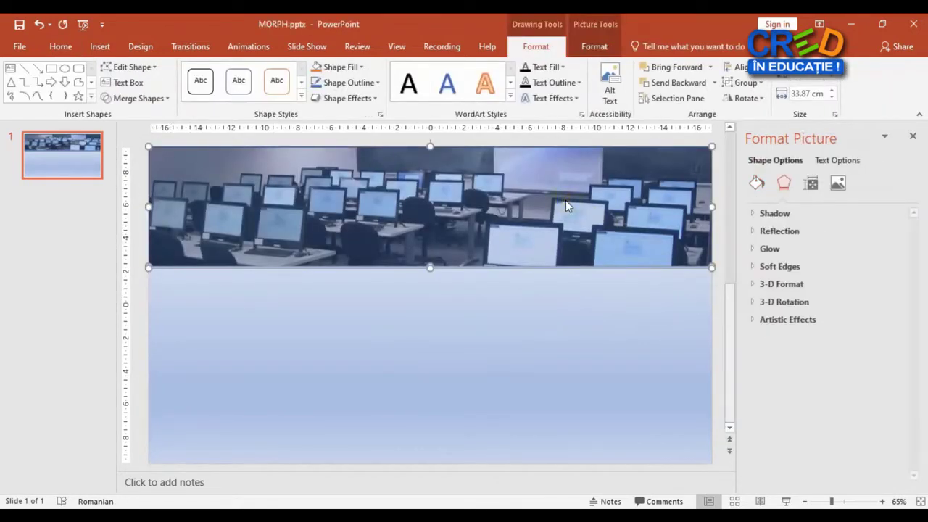
right_click(565, 200)
click(598, 225)
click(337, 410)
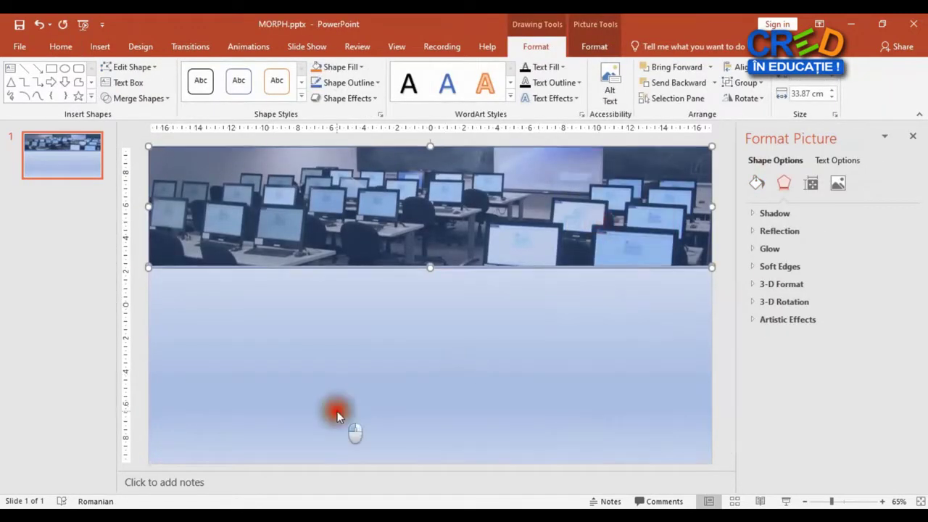
- Paste the banner as a single picture and move it up over the original
right_click(345, 392)
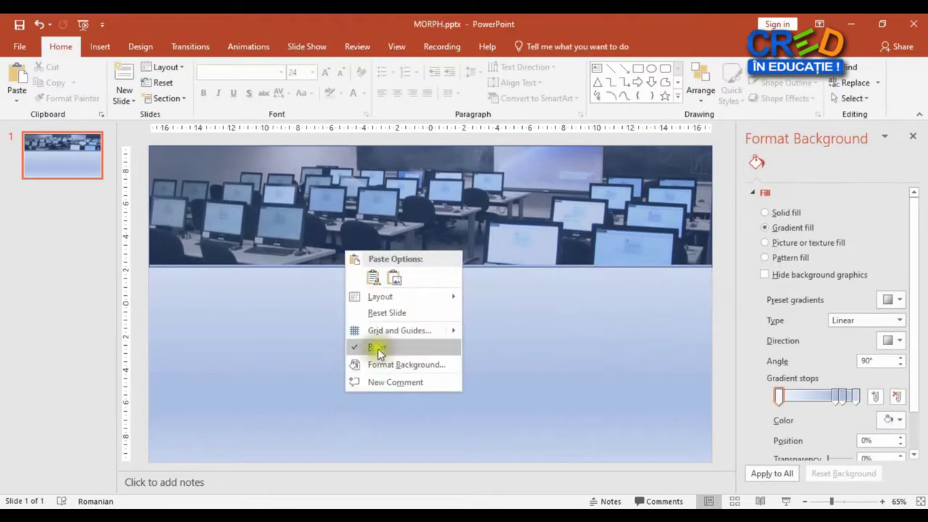
click(394, 276)
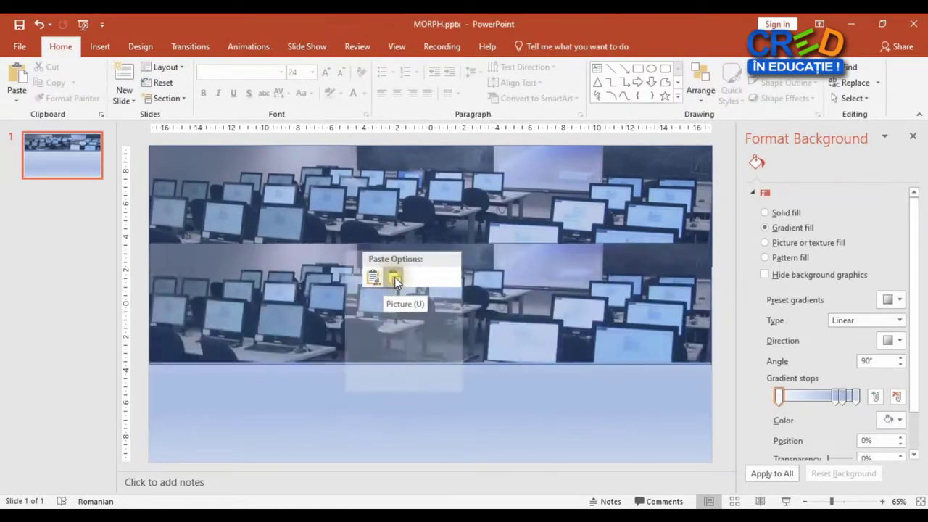
drag(394, 276, 355, 192)
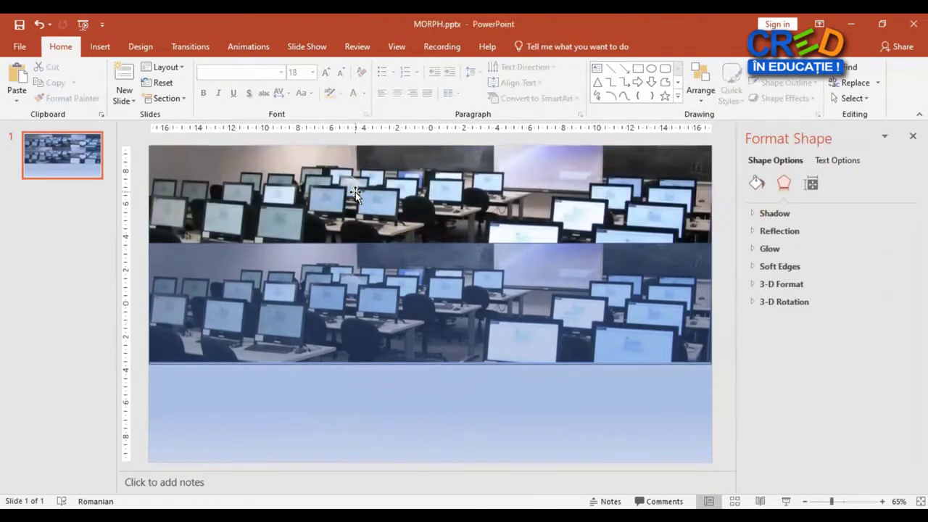
click(360, 260)
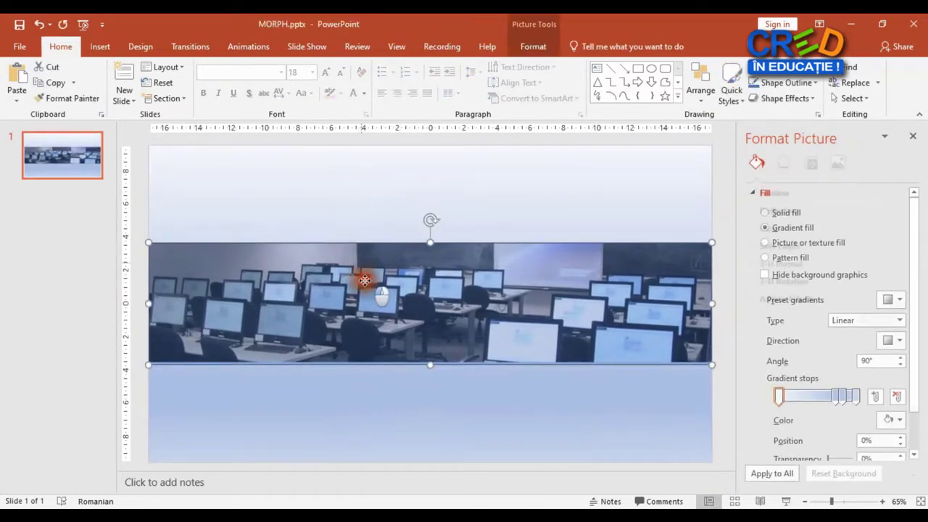
drag(374, 285, 356, 181)
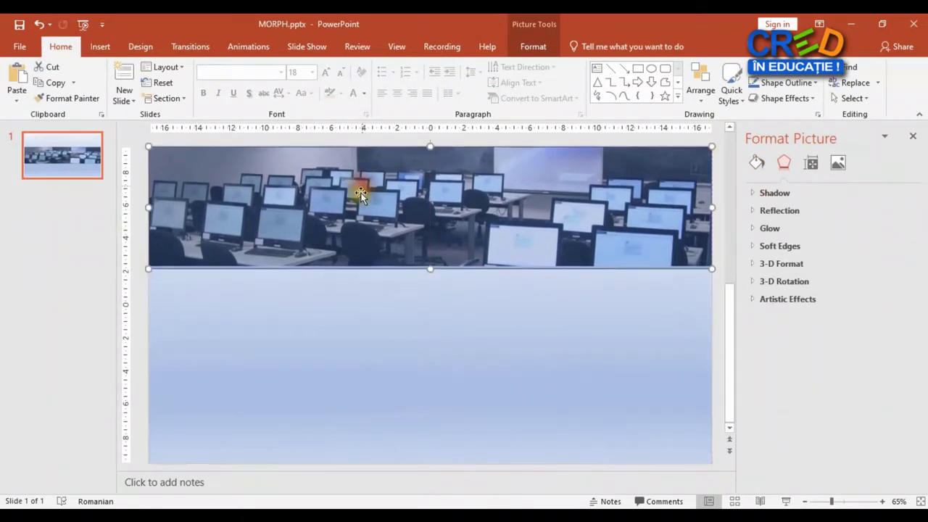
click(100, 46)
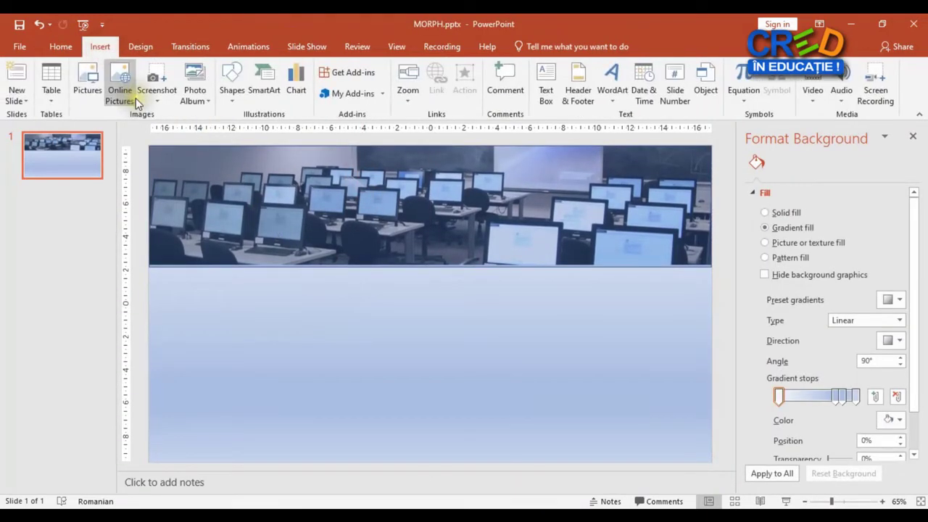
- Draw a wide rectangle across the lower edge of the classroom picture
click(239, 98)
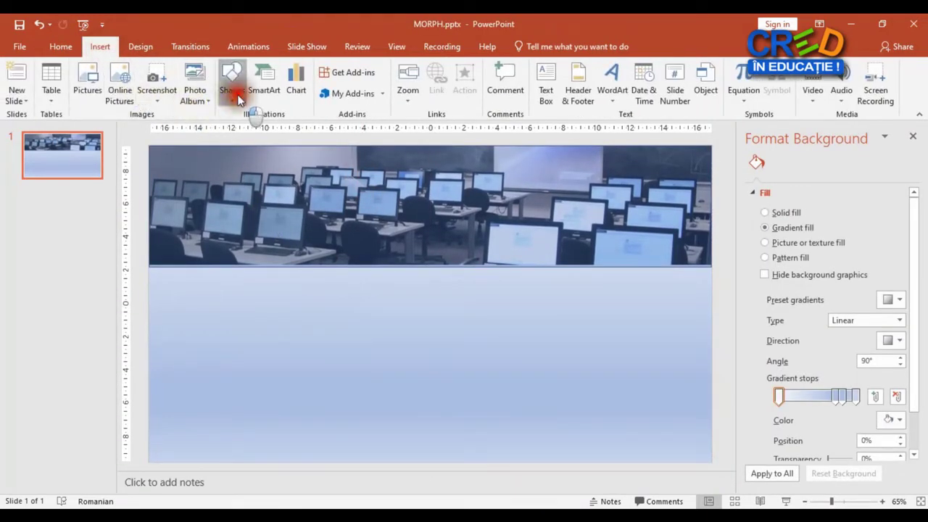
click(268, 129)
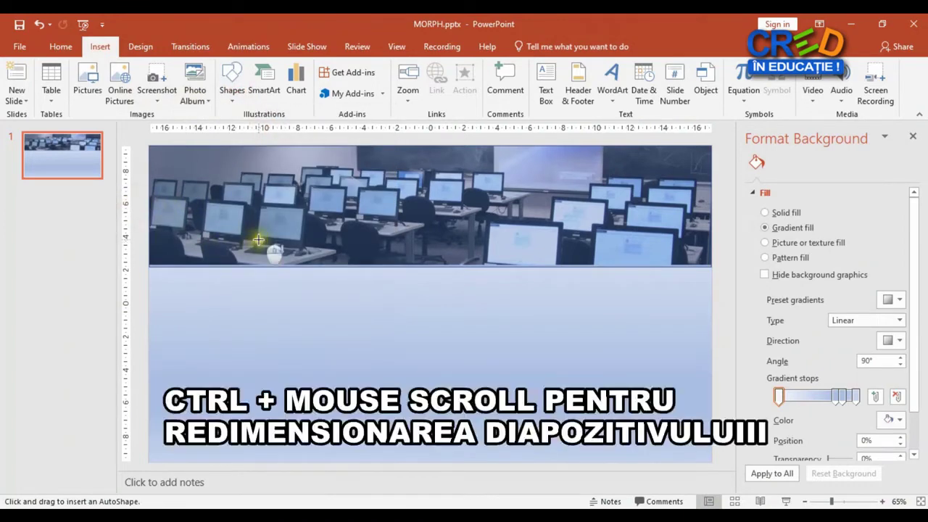
ctrl+scroll(259, 239, down, 2)
mouse_move(182, 227)
mouse_down()
mouse_move(692, 313)
mouse_move(693, 322)
mouse_up()
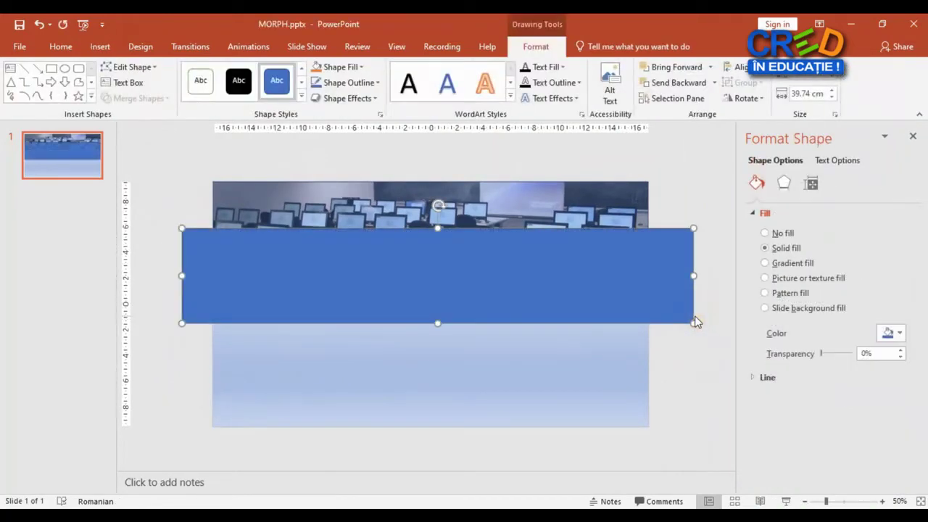
- Rotate the rectangle to -12° and nudge it into place as a diagonal band
click(811, 183)
click(782, 232)
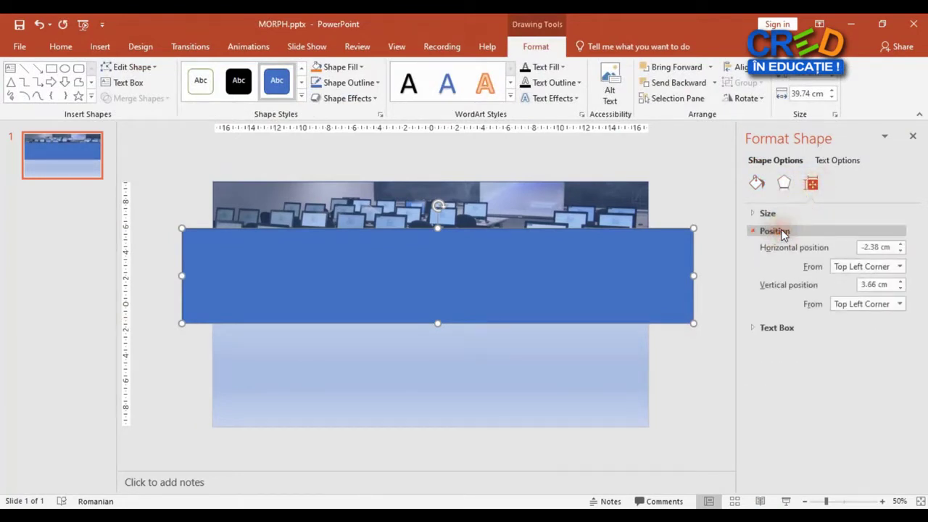
click(768, 213)
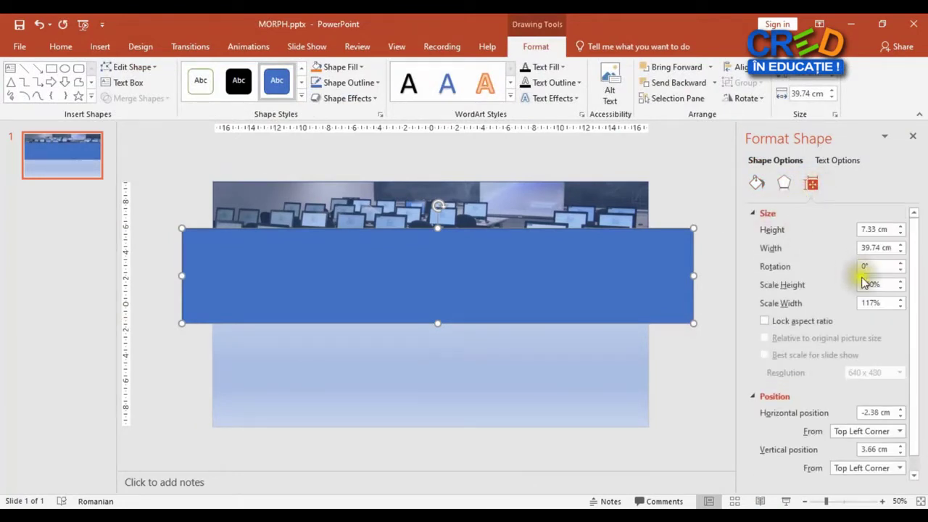
click(901, 270)
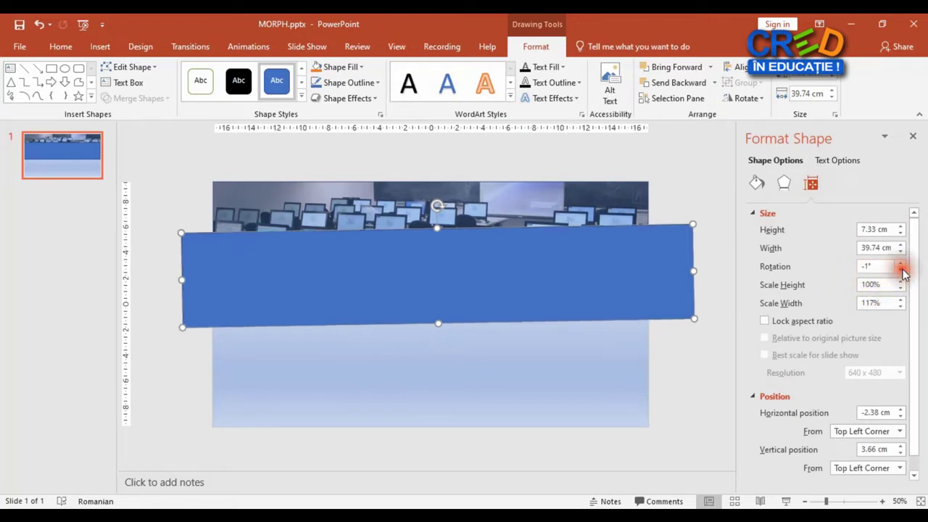
click(901, 270)
click(901, 270)
click(901, 271)
click(901, 270)
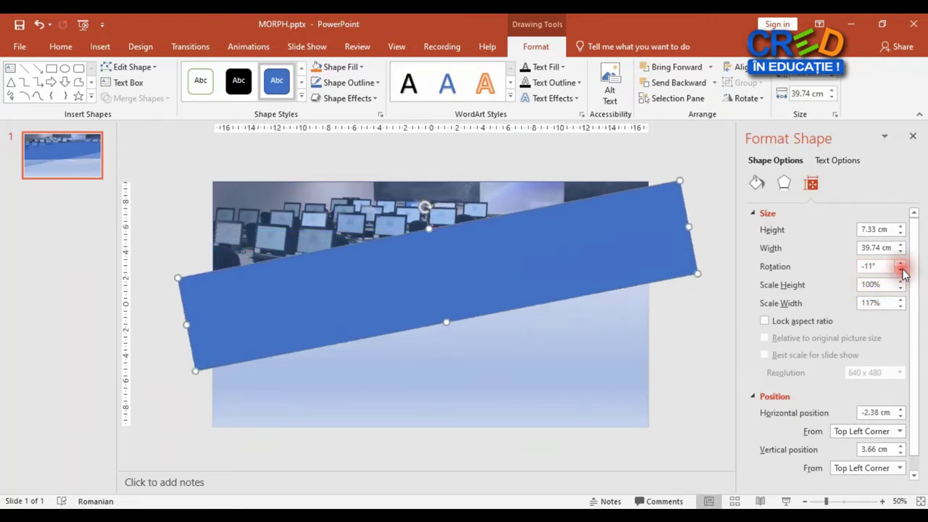
drag(603, 238, 613, 232)
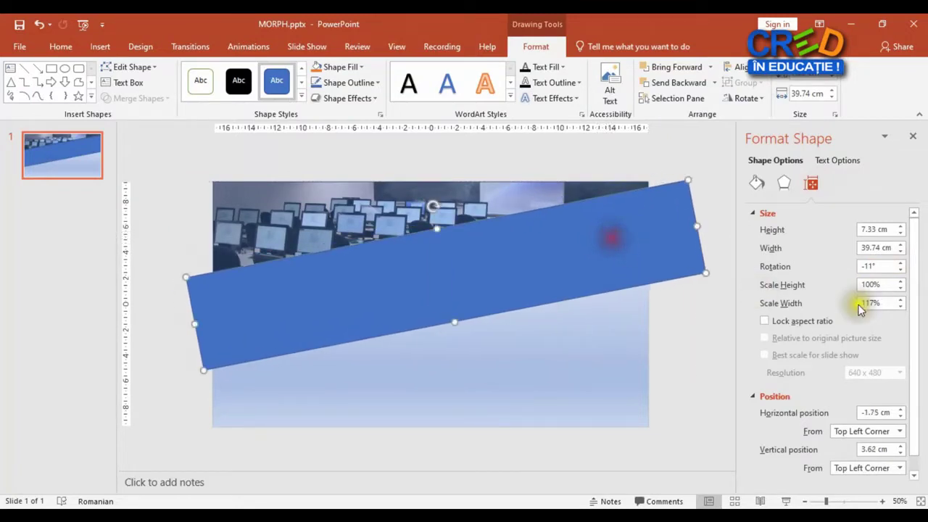
click(900, 269)
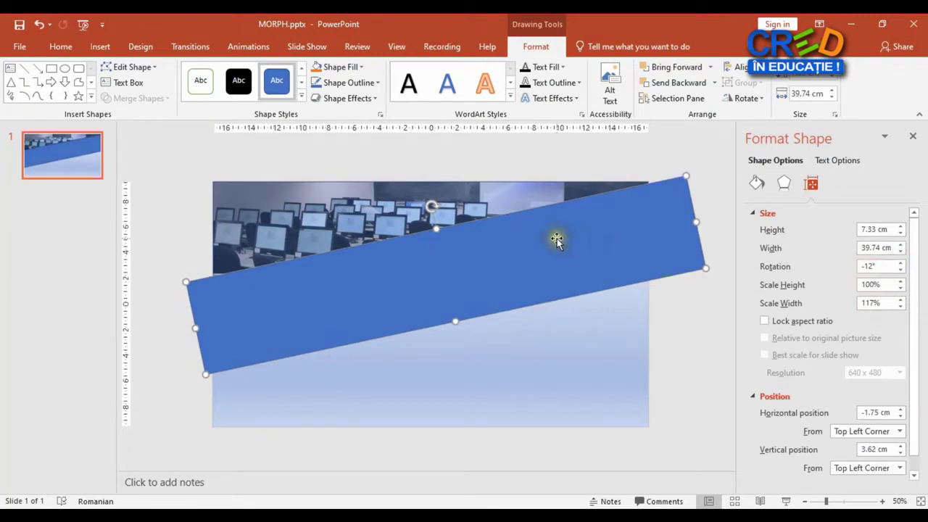
drag(557, 238, 546, 238)
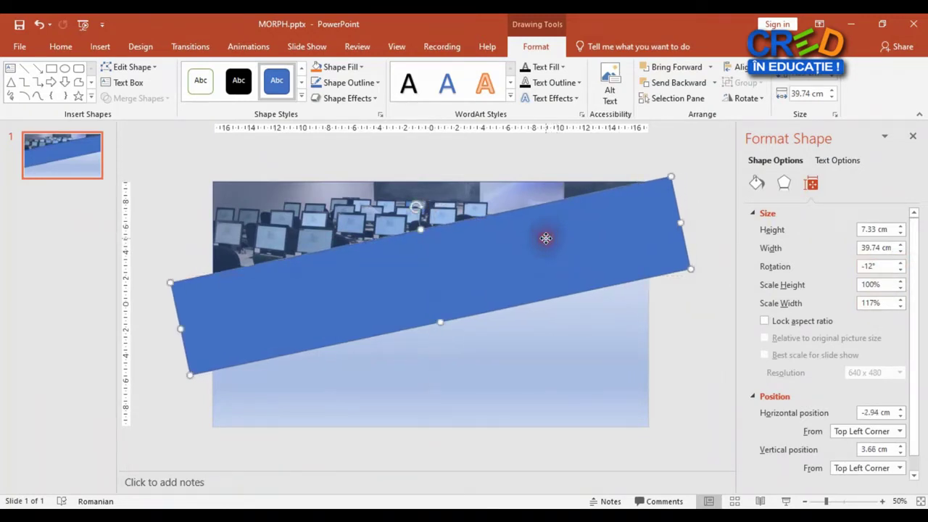
- Subtract the tilted rectangle from the classroom picture using Merge Shapes
shift+click(518, 194)
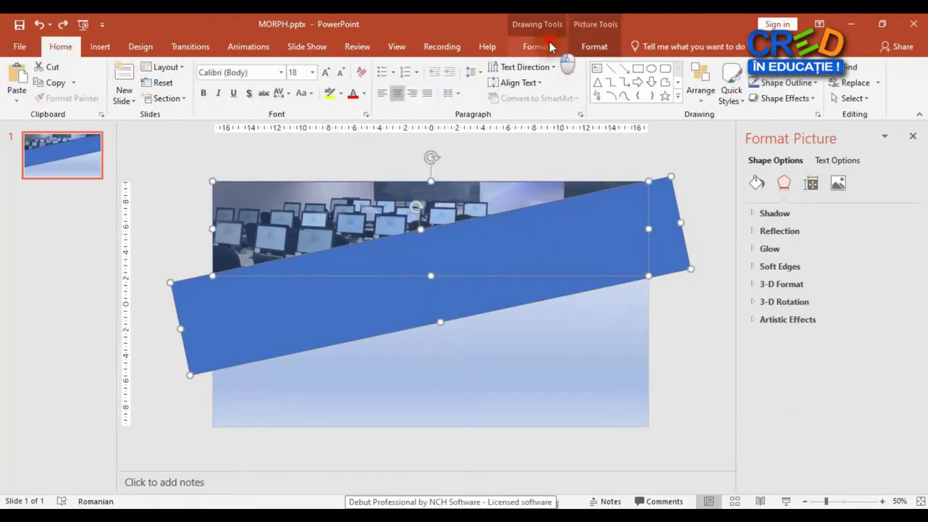
click(537, 46)
click(161, 99)
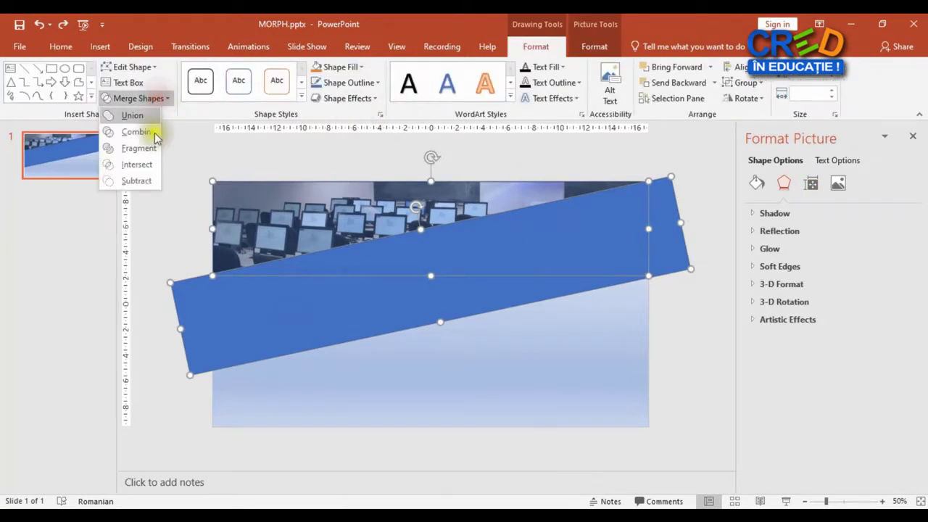
click(138, 180)
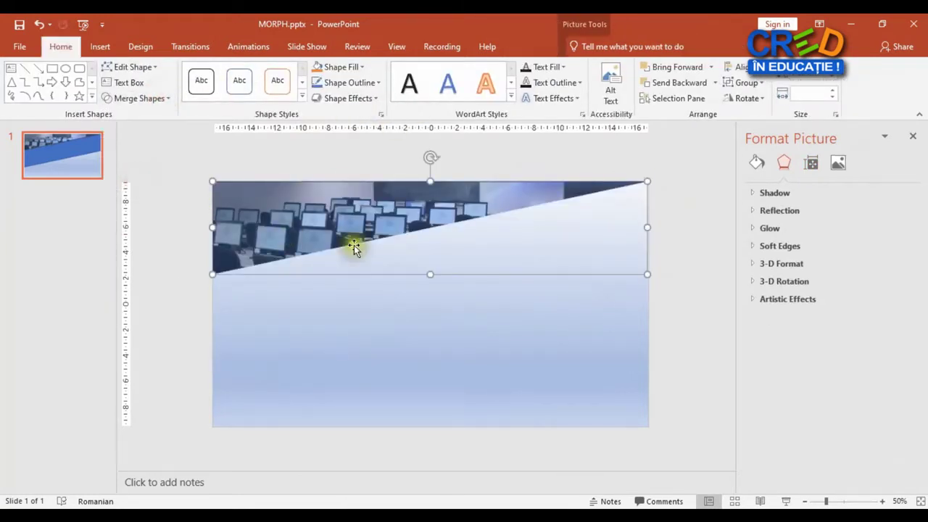
- Give the trimmed picture an outer shadow preset with slightly enlarged size
click(337, 211)
click(766, 193)
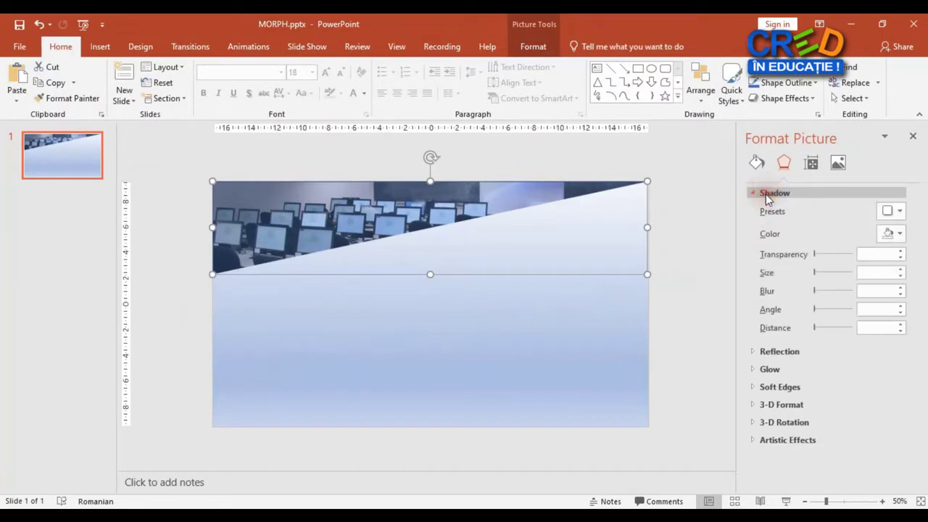
click(890, 211)
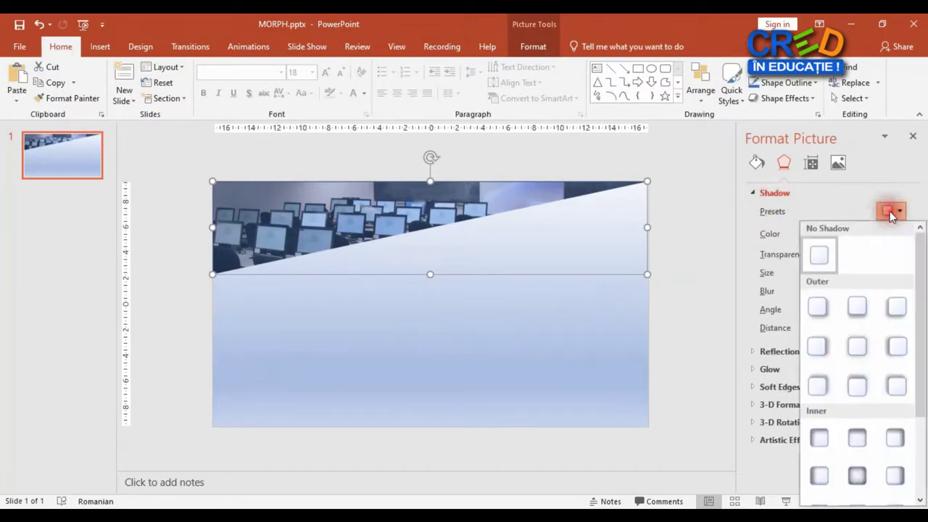
click(817, 306)
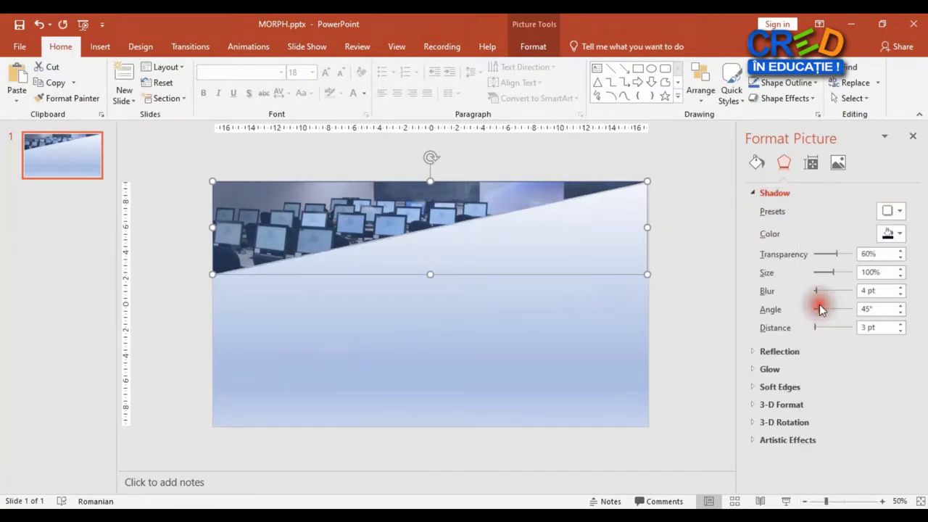
click(901, 268)
click(901, 268)
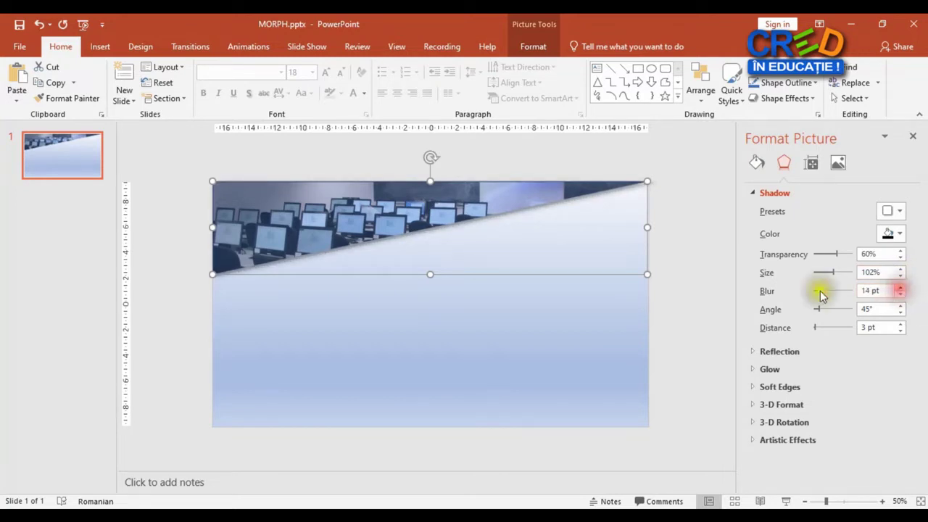
click(437, 311)
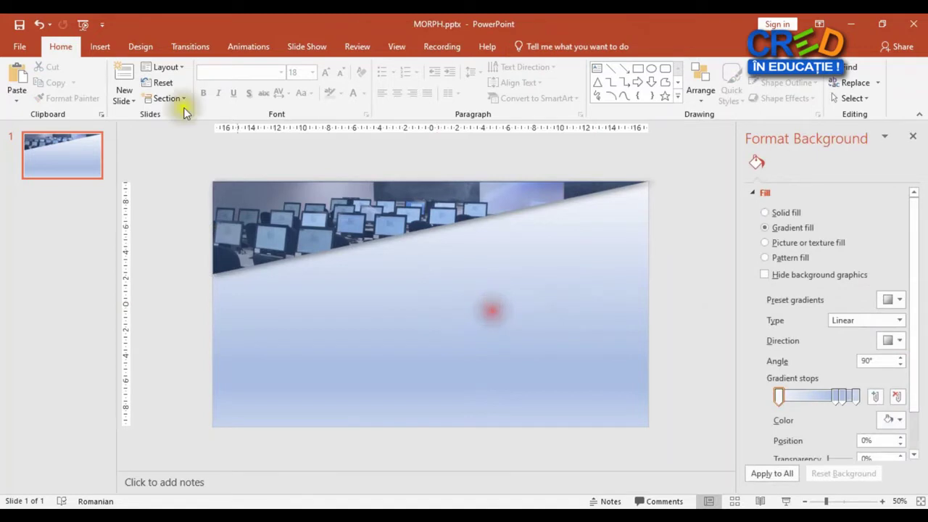
- Draw a circle below the banner's diagonal edge and set its height to 4 cm
click(100, 47)
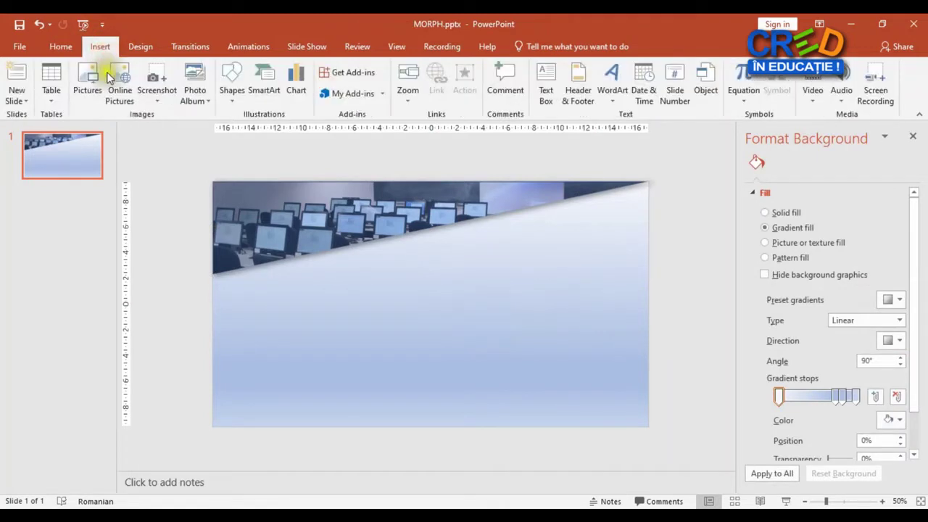
click(229, 99)
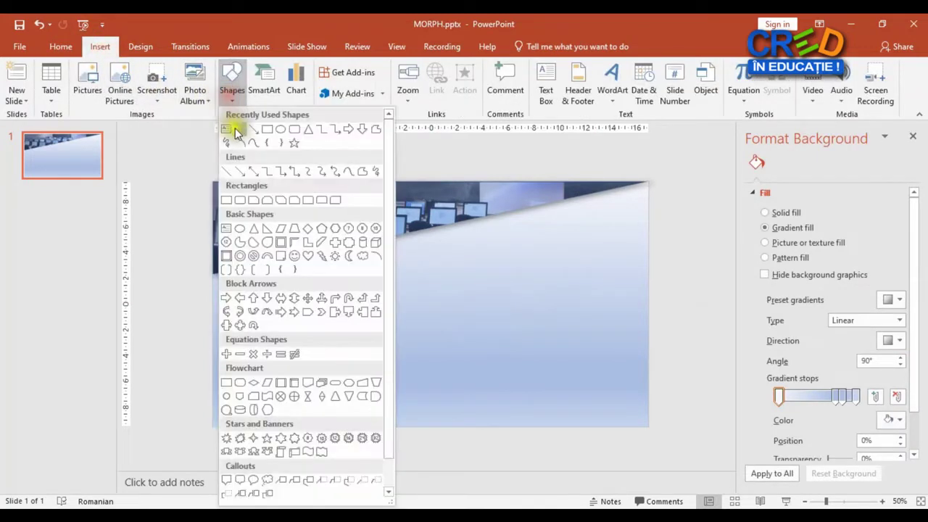
click(280, 130)
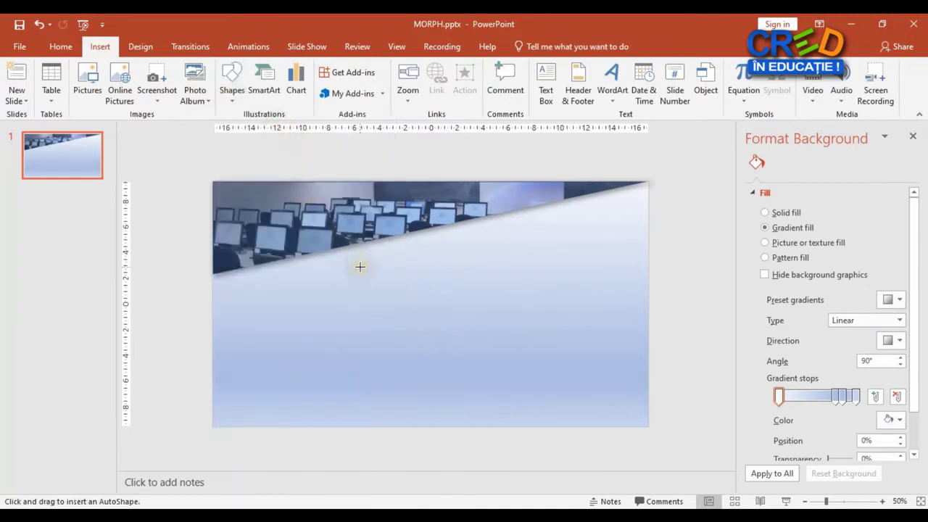
drag(399, 321, 430, 345)
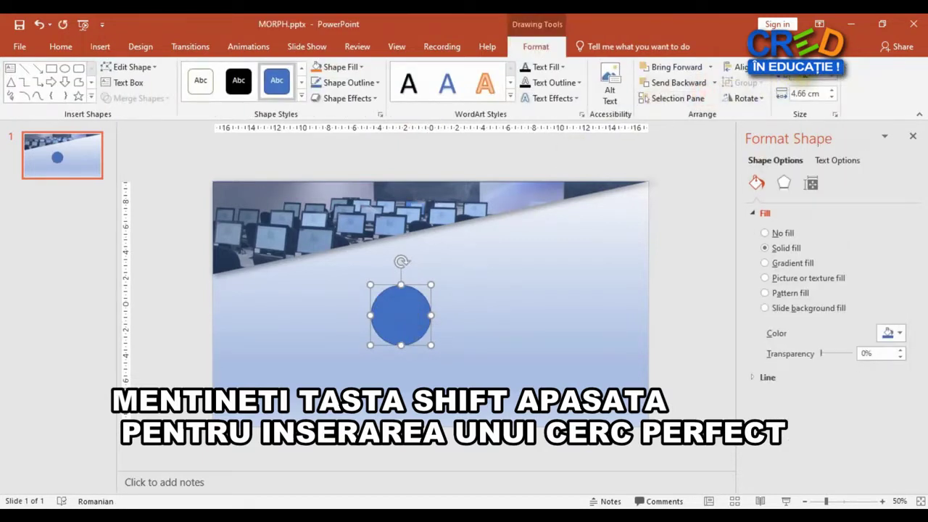
text(4)
key(Return)
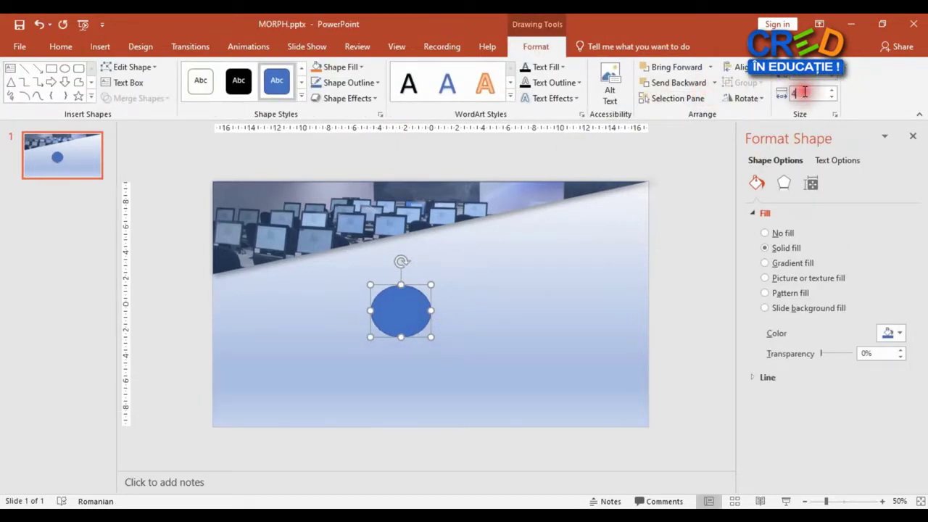
click(549, 270)
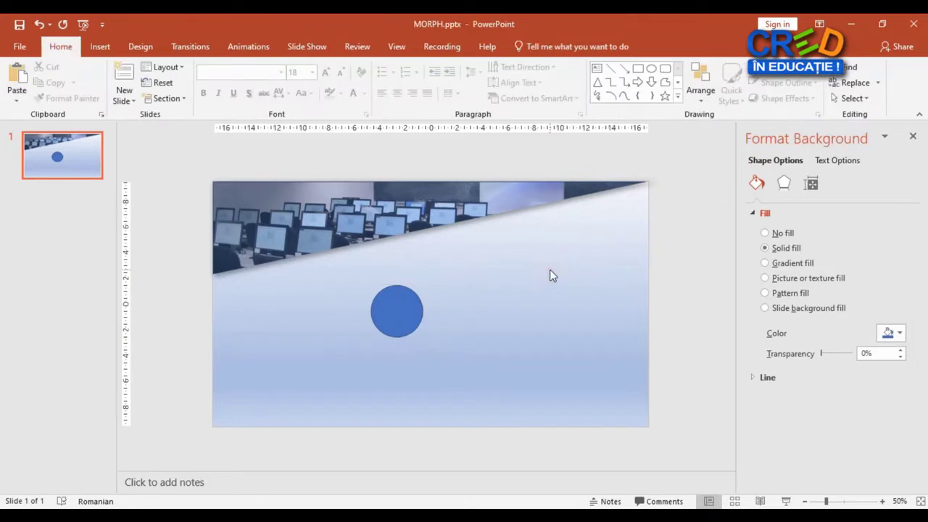
- Draw a smaller circle to the right of the first and size it to 3 cm
scroll(484, 260, up, 2)
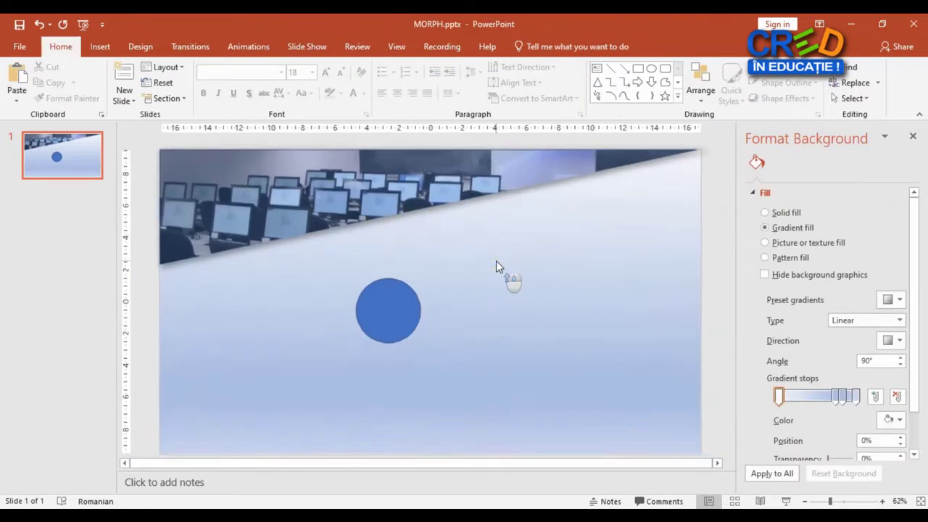
click(132, 43)
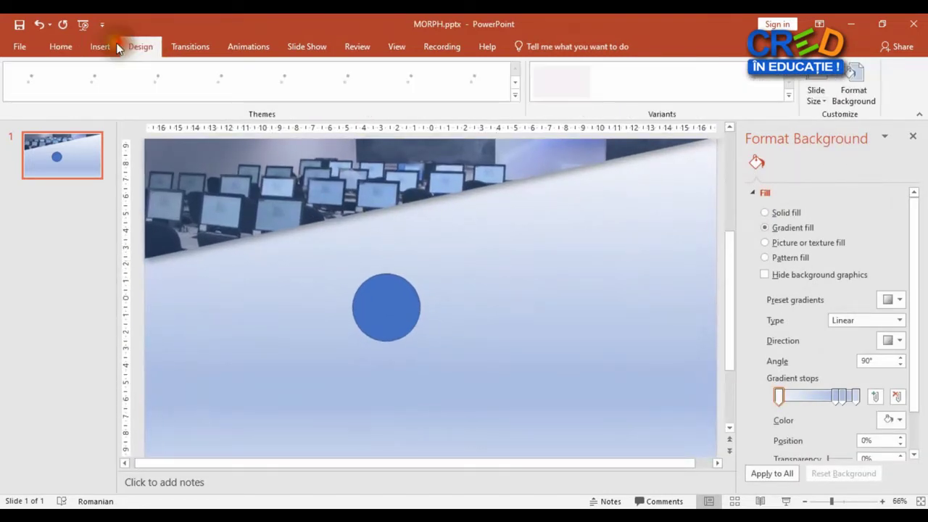
click(114, 43)
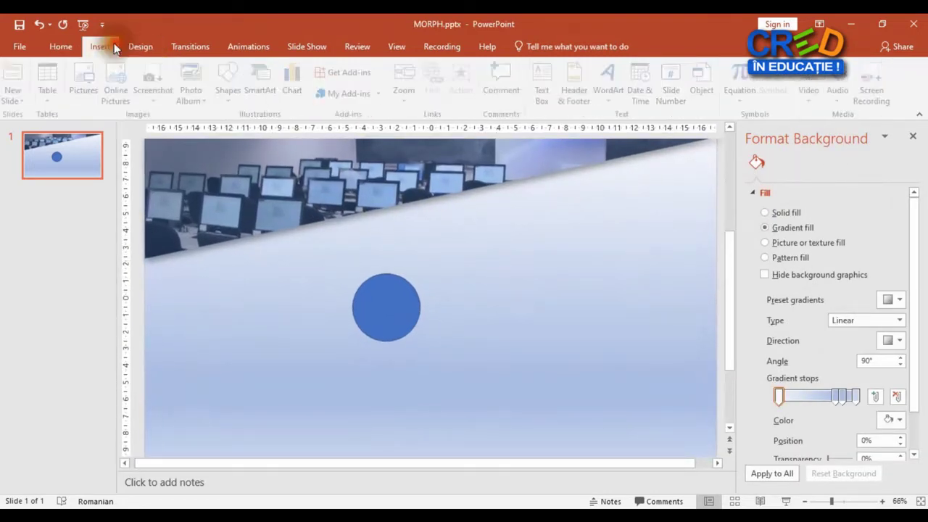
click(233, 81)
click(279, 133)
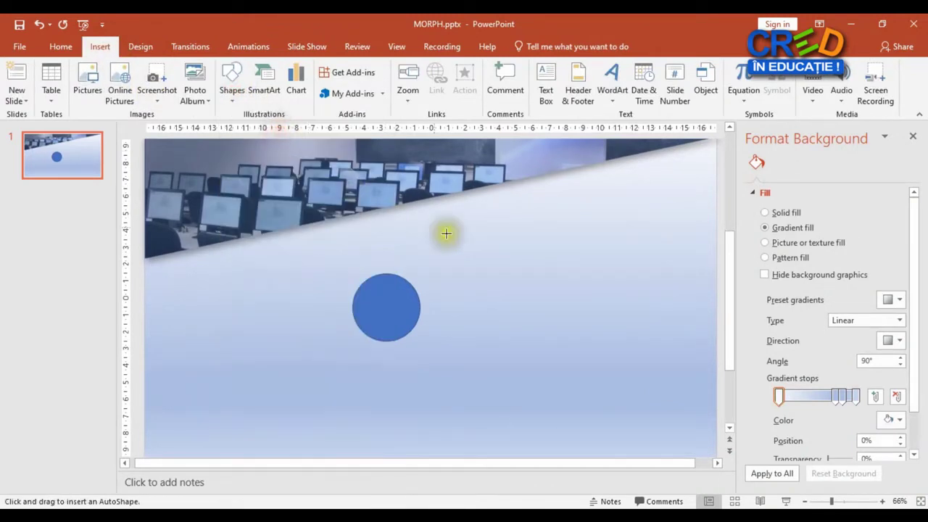
drag(492, 253, 539, 298)
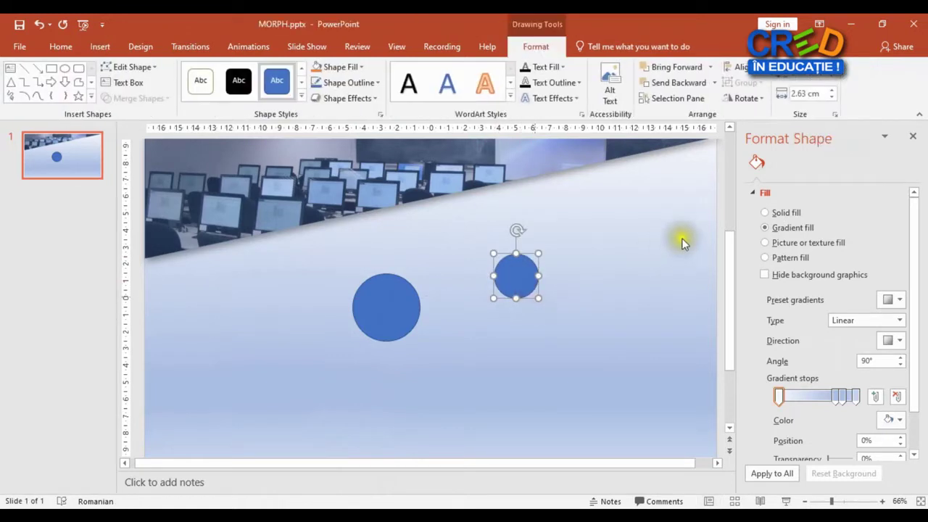
click(809, 89)
text(3)
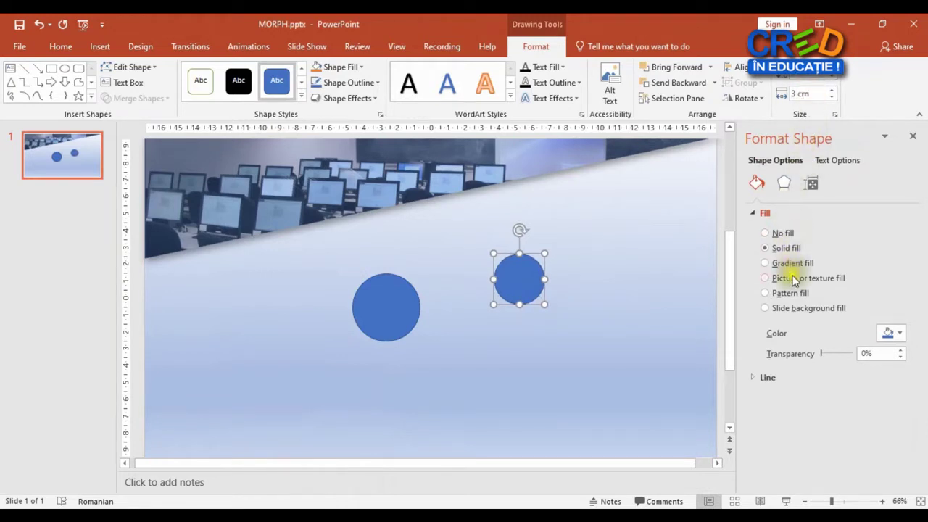
- Make the small circle white with an inner shadow and no outline, centred on the blue circle
click(894, 335)
click(815, 364)
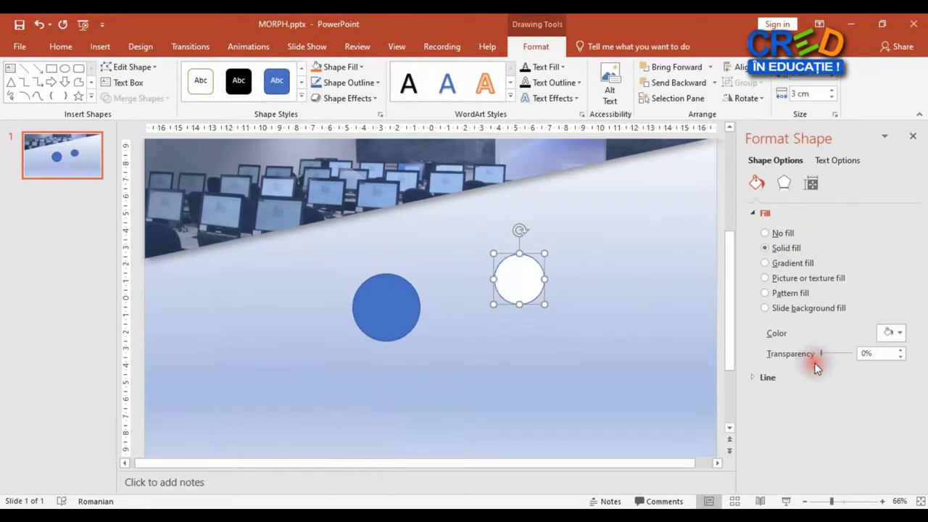
click(783, 183)
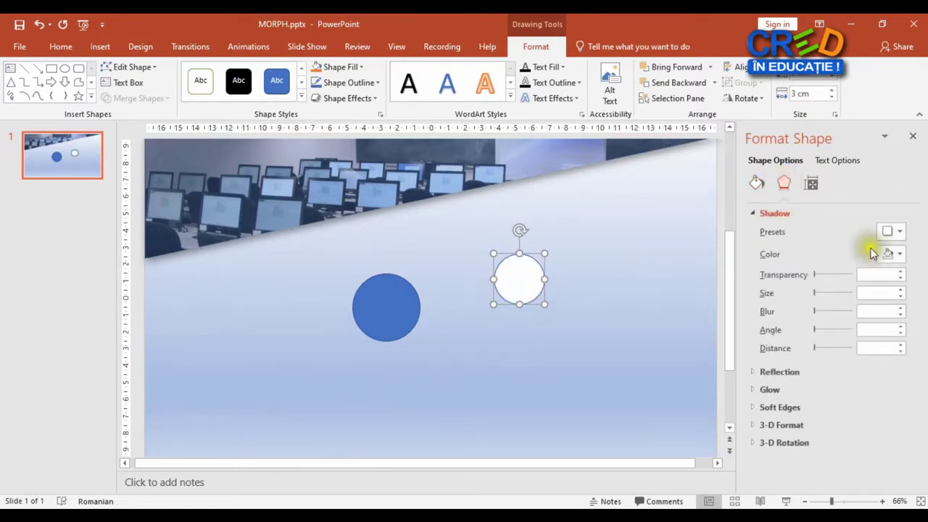
click(897, 231)
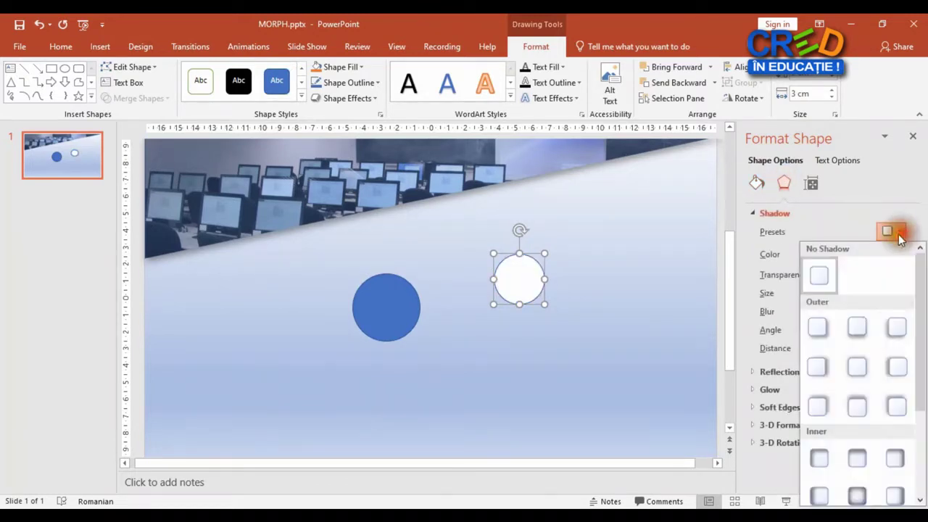
click(819, 457)
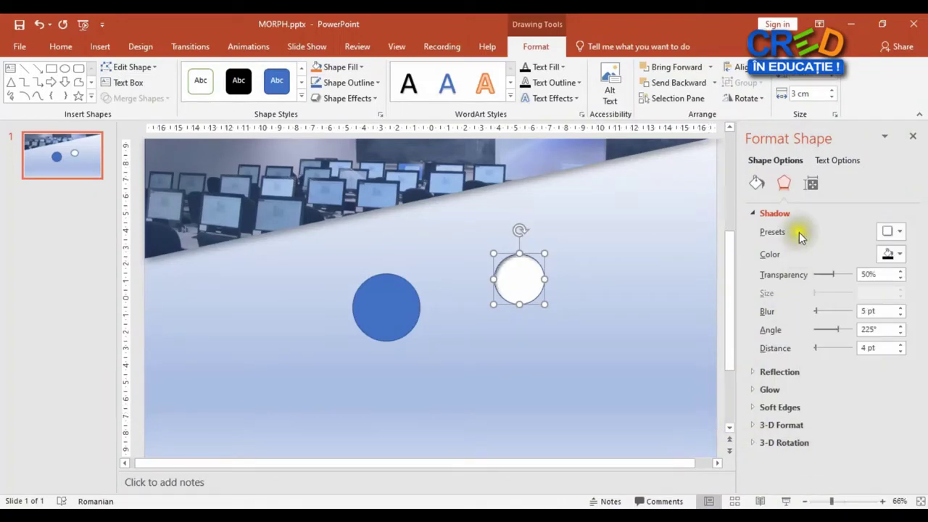
click(754, 182)
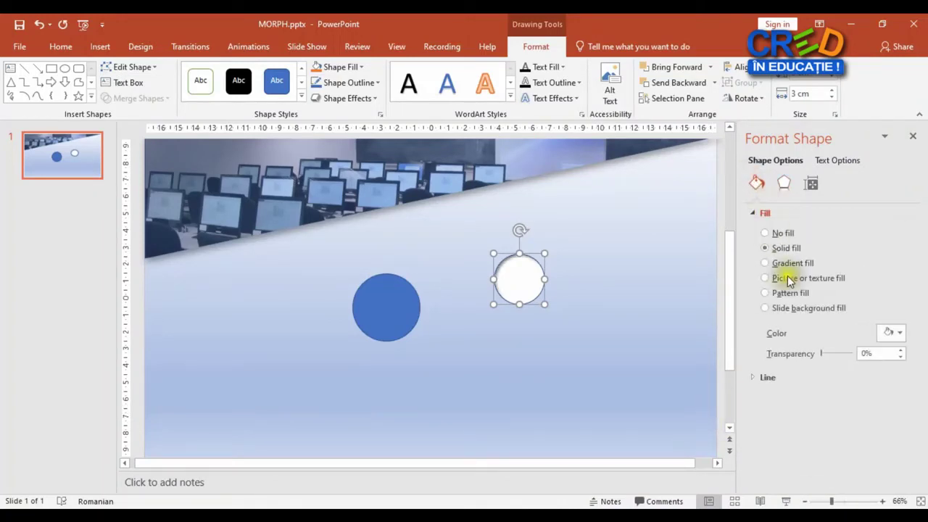
click(768, 377)
click(770, 398)
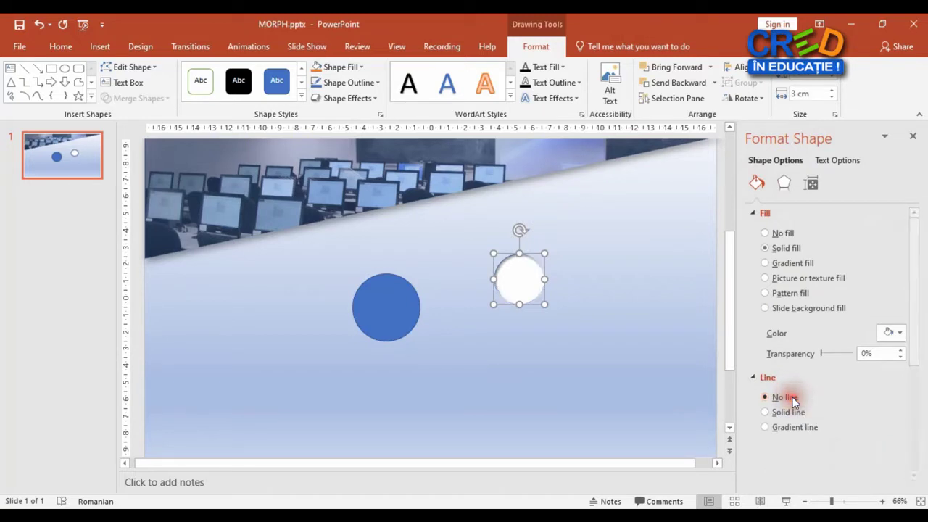
mouse_move(538, 288)
mouse_down()
mouse_move(418, 326)
mouse_move(390, 312)
mouse_up()
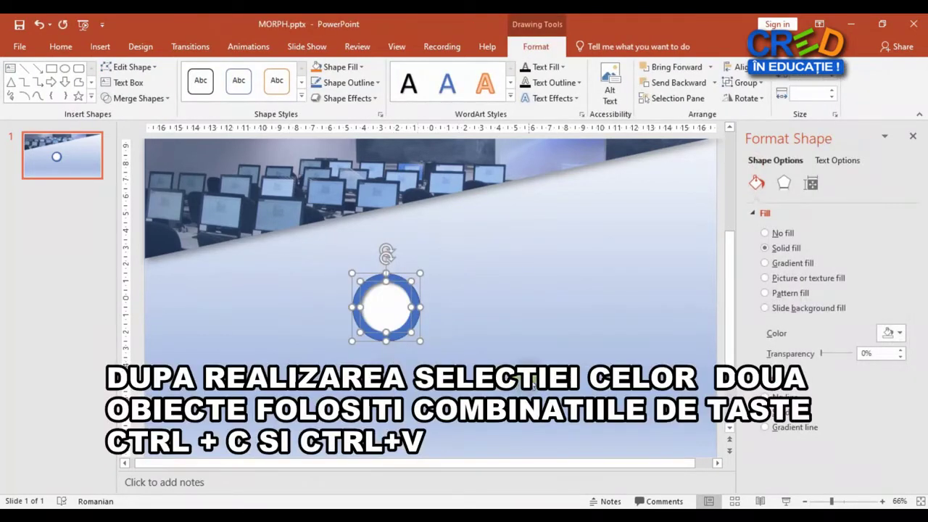
- Paste three ring copies and place them upper right, lower right and top centre
key(ctrl+v)
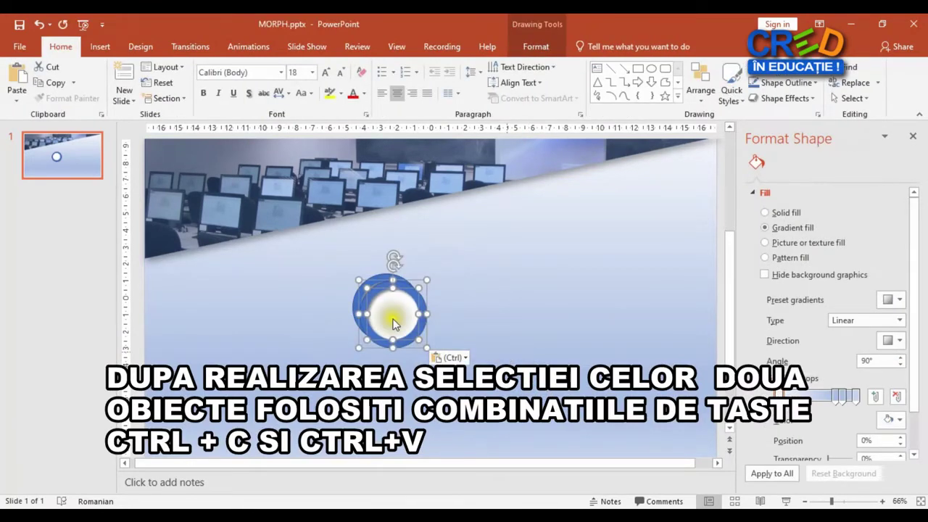
drag(393, 324, 596, 227)
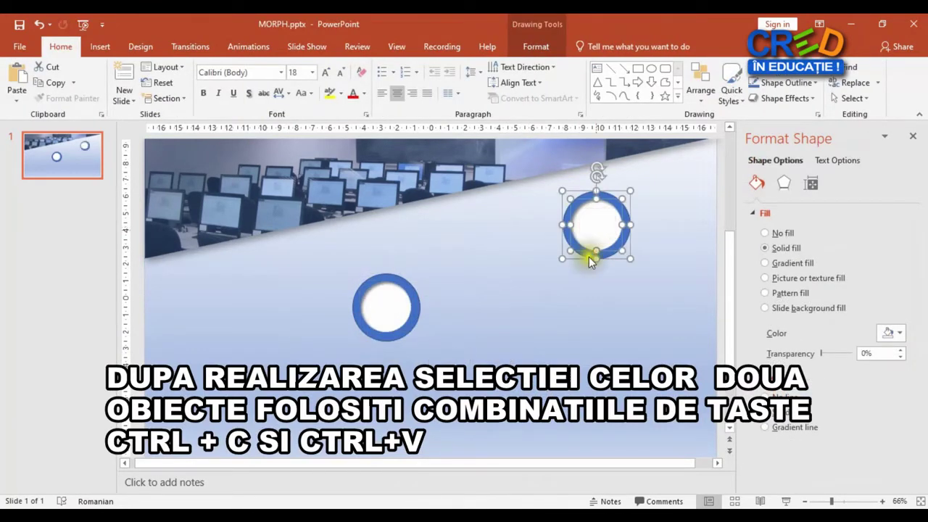
click(549, 343)
key(ctrl+v)
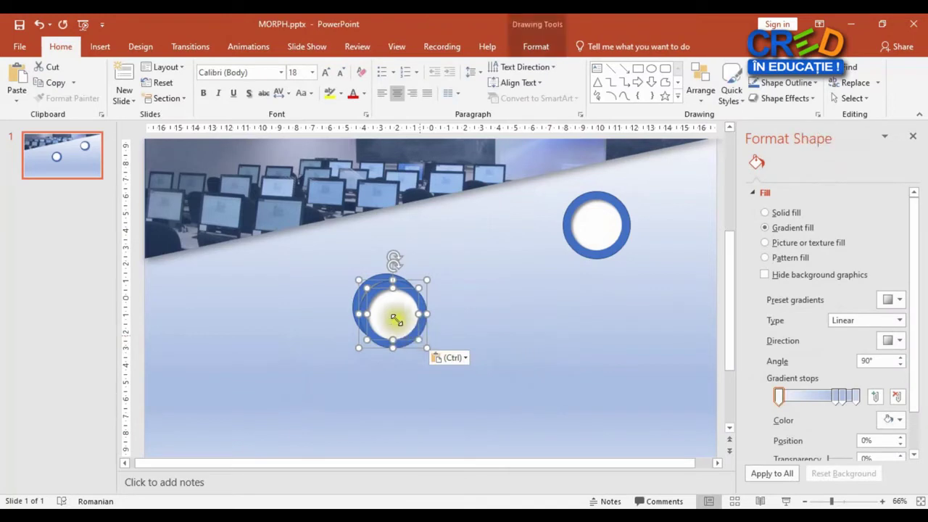
drag(395, 320, 608, 322)
click(482, 371)
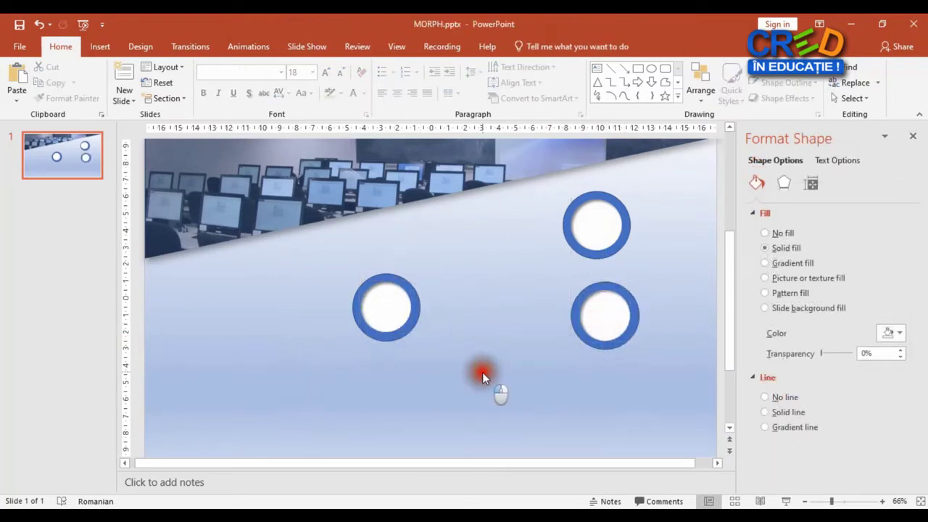
key(ctrl+v)
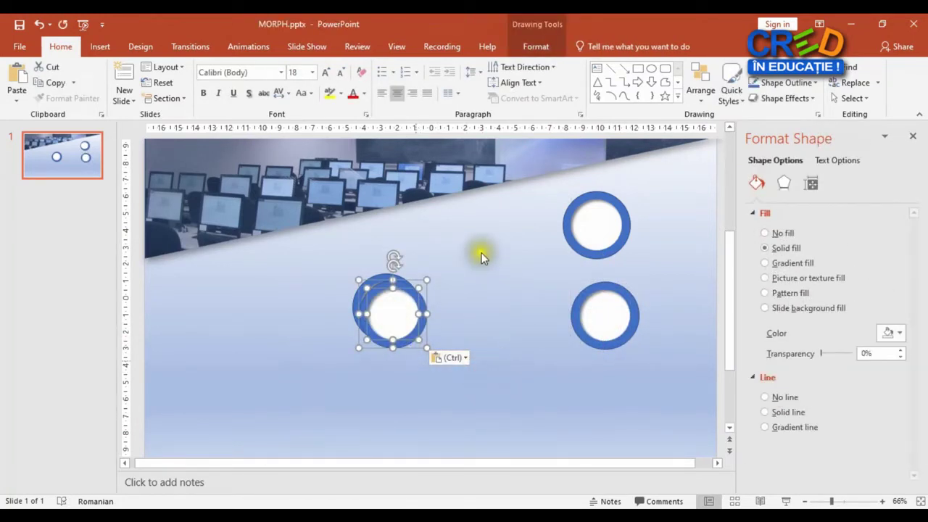
drag(388, 317, 481, 228)
click(473, 407)
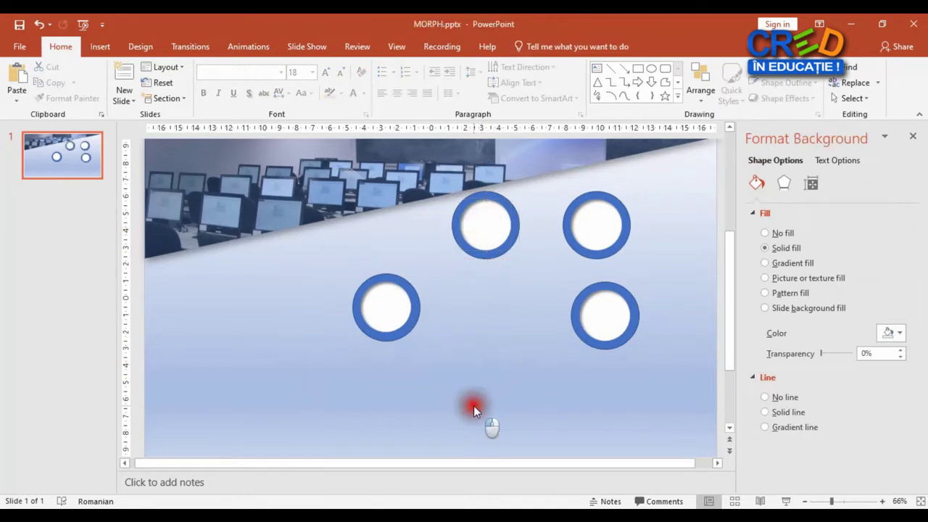
- Paste two more ring copies, placing one near the bottom and one on the left
key(ctrl+v)
drag(397, 312, 534, 378)
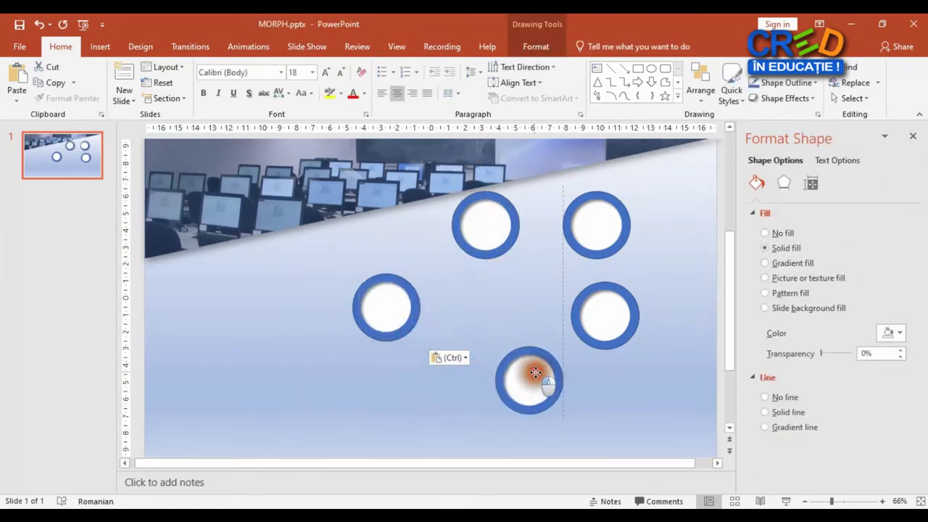
click(394, 391)
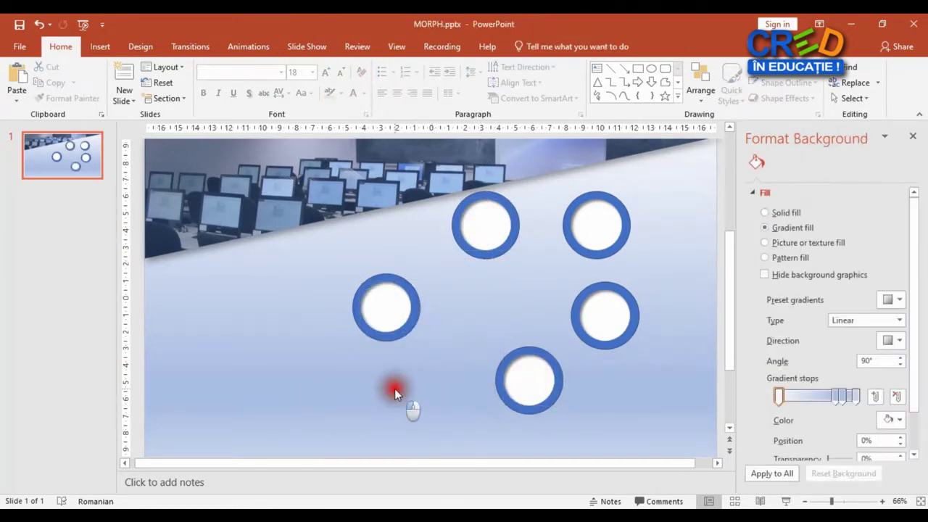
key(ctrl+v)
drag(384, 311, 237, 286)
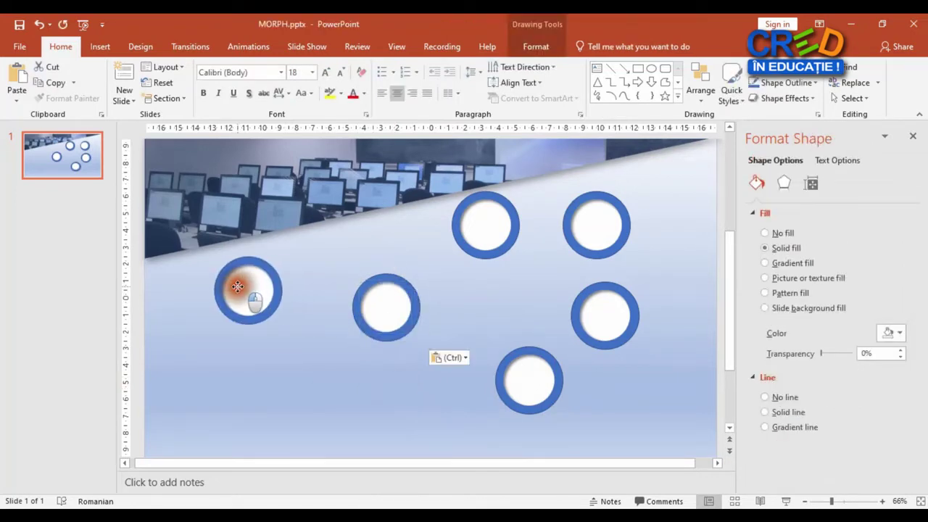
click(332, 350)
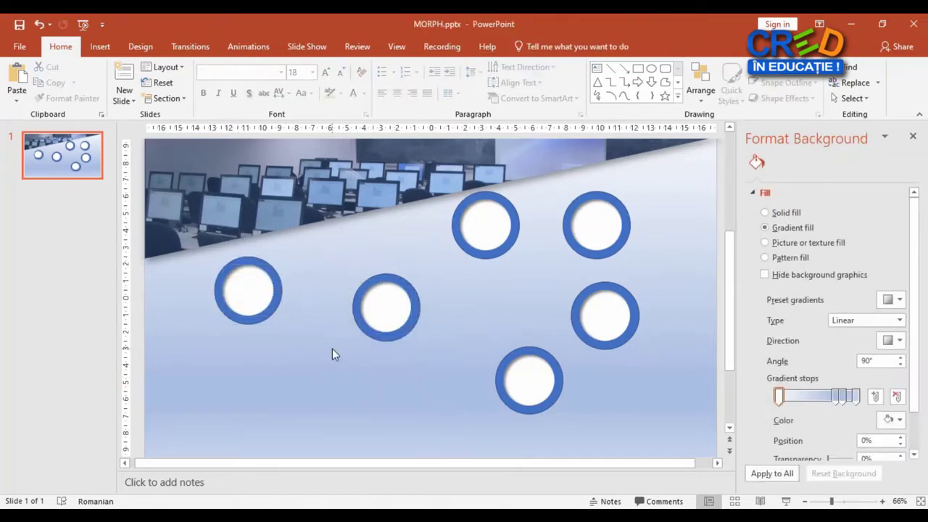
- Insert EXCEL.png, size it to 2 cm and place it inside the left ring
click(116, 50)
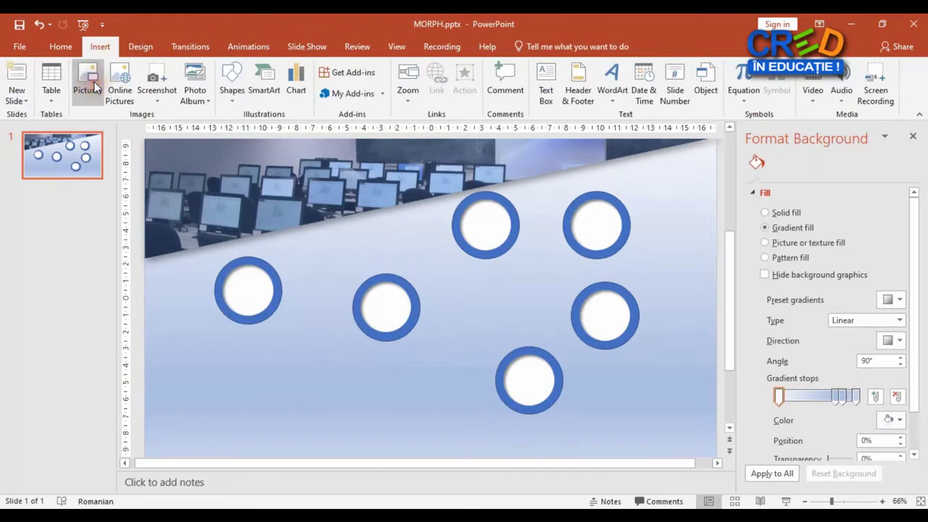
click(168, 175)
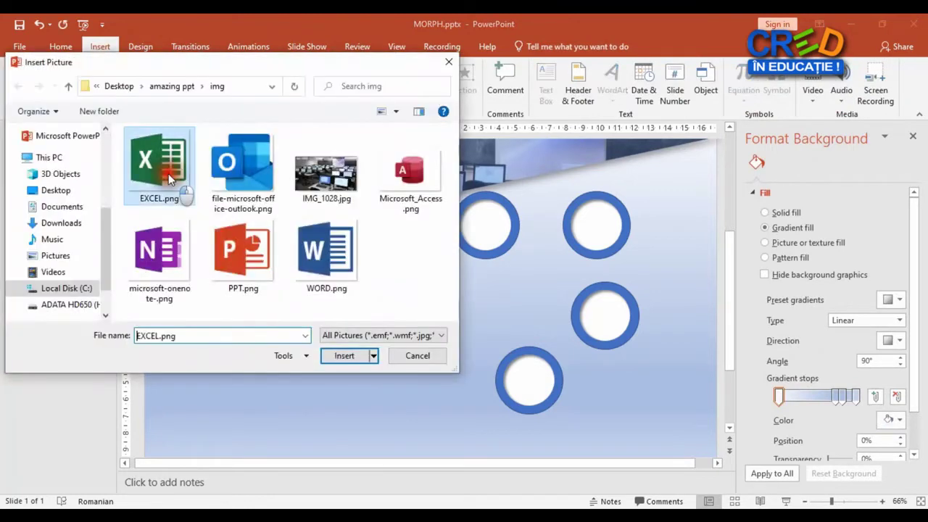
click(337, 355)
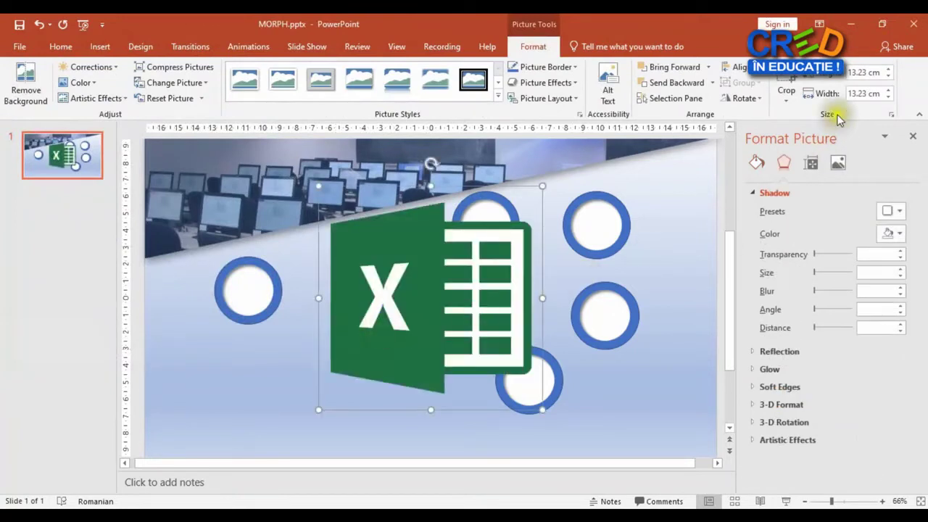
click(868, 73)
text(2)
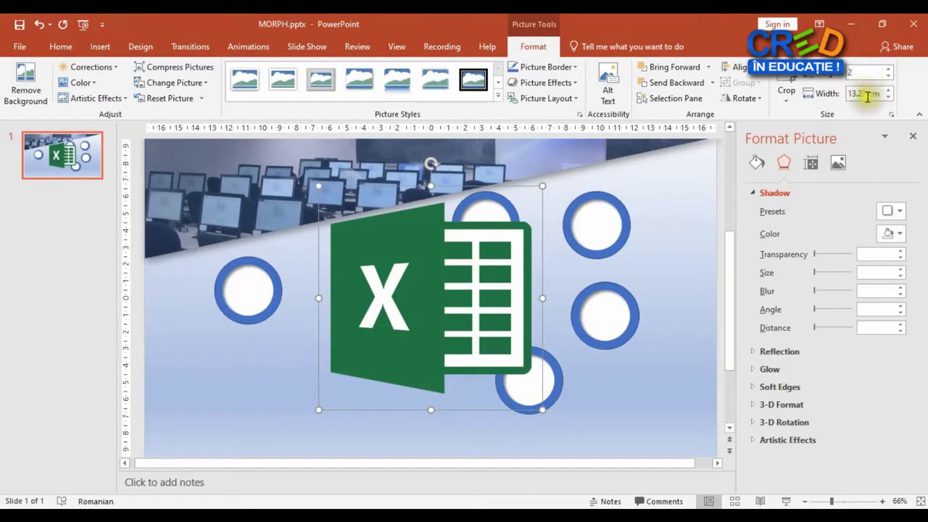
click(867, 95)
text(2)
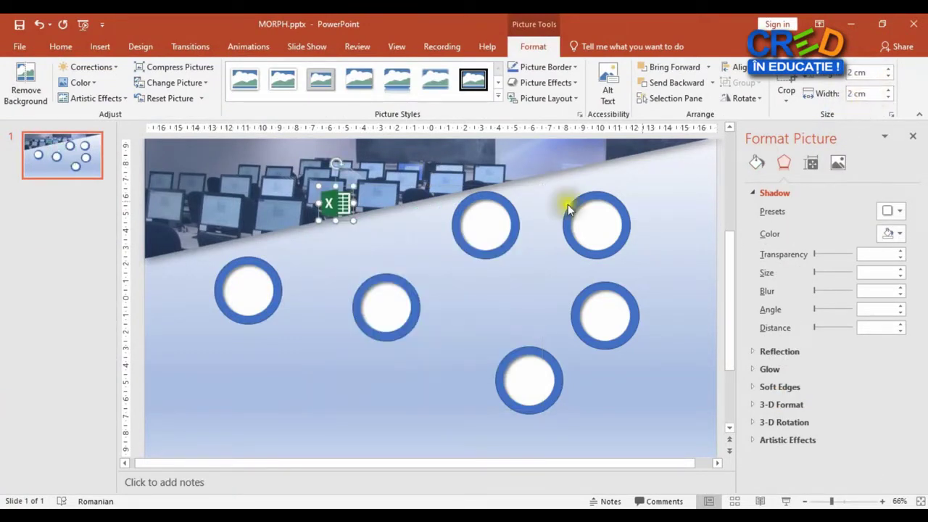
drag(335, 203, 250, 292)
click(231, 182)
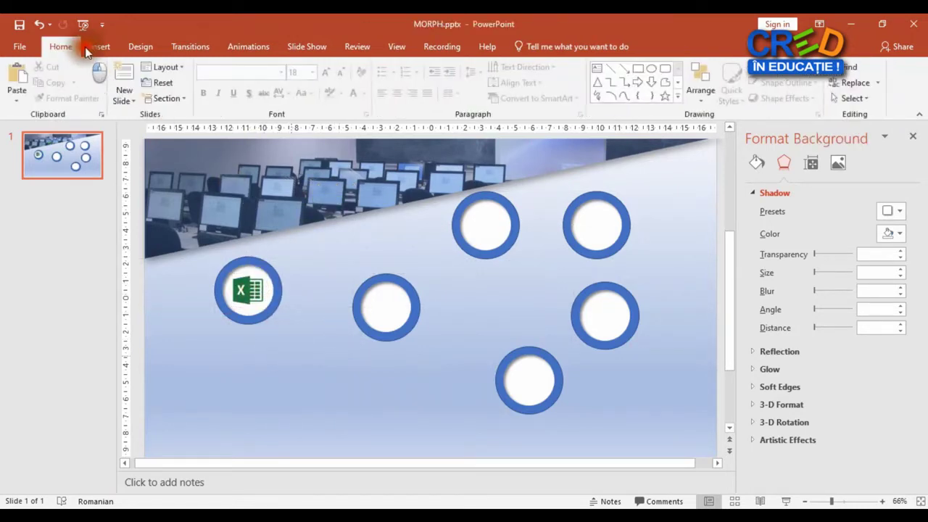
- Insert the Outlook image at 2 cm height and place it inside the middle ring
click(100, 46)
click(91, 79)
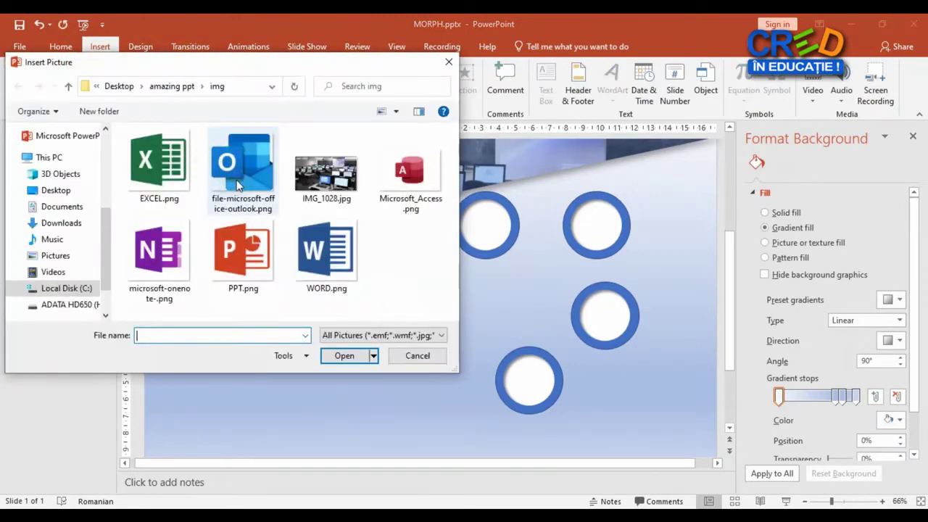
click(239, 186)
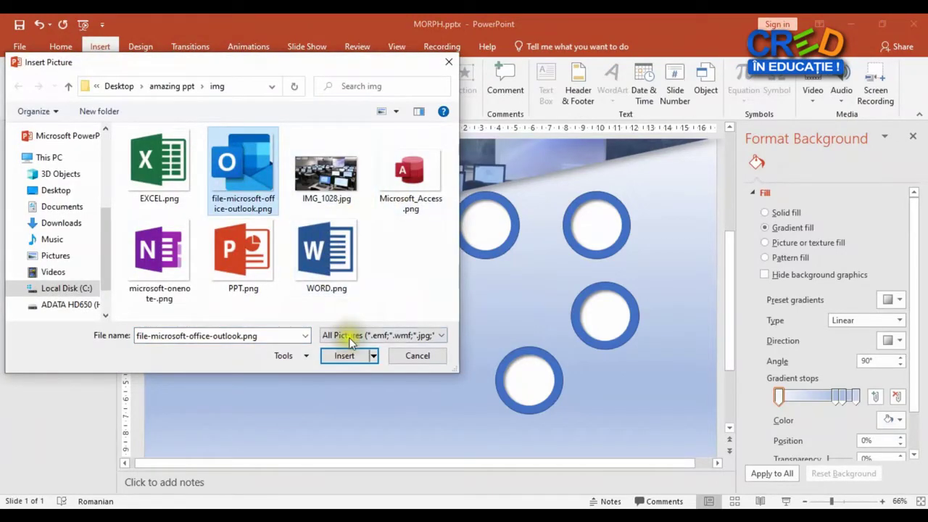
click(368, 356)
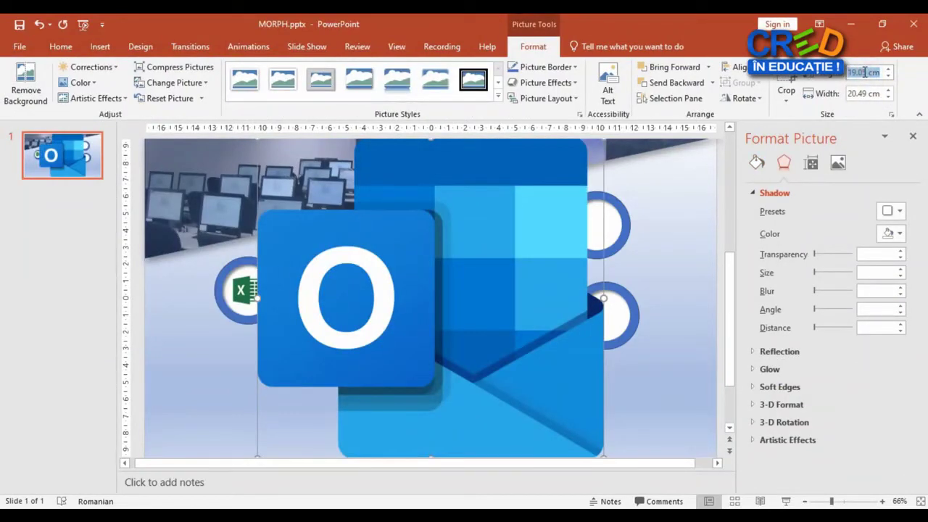
key(Tab)
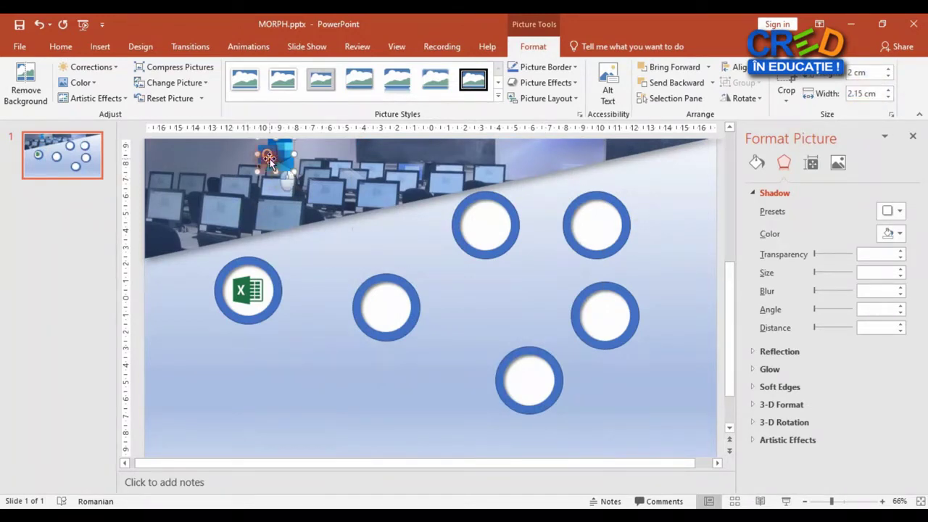
drag(268, 158, 368, 310)
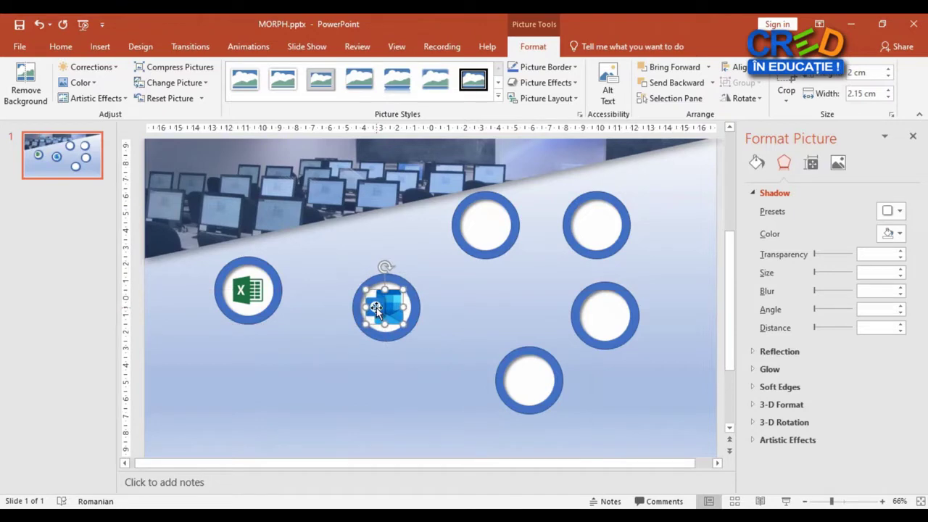
click(296, 395)
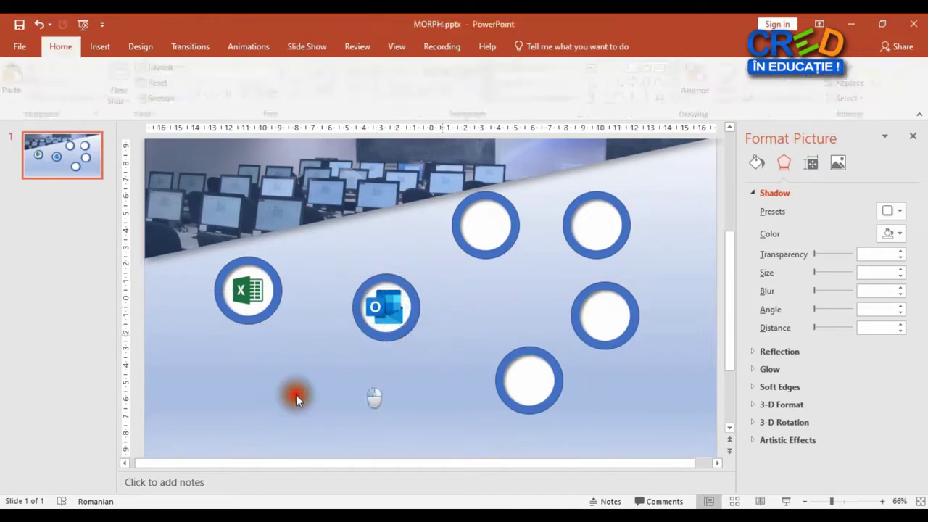
- Insert Microsoft_Access.png, shrink it and settle it inside the top-centre ring
click(101, 46)
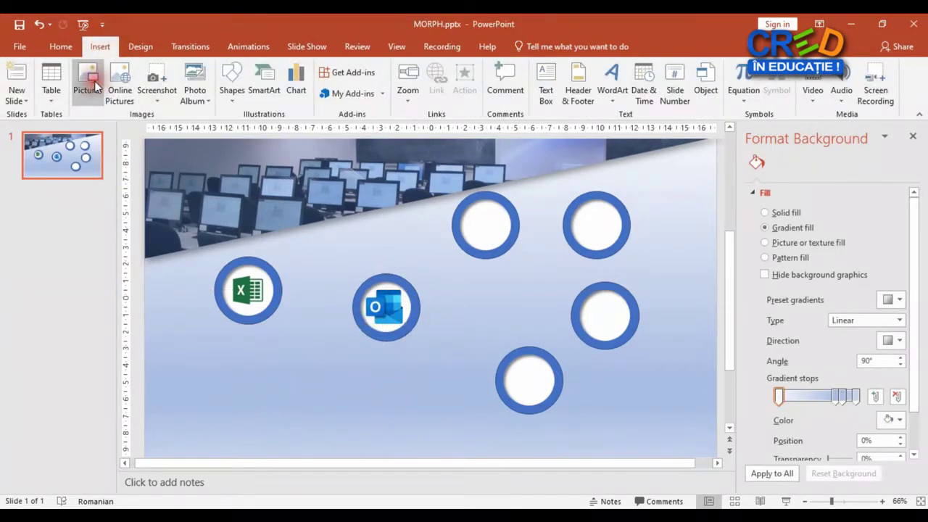
click(95, 84)
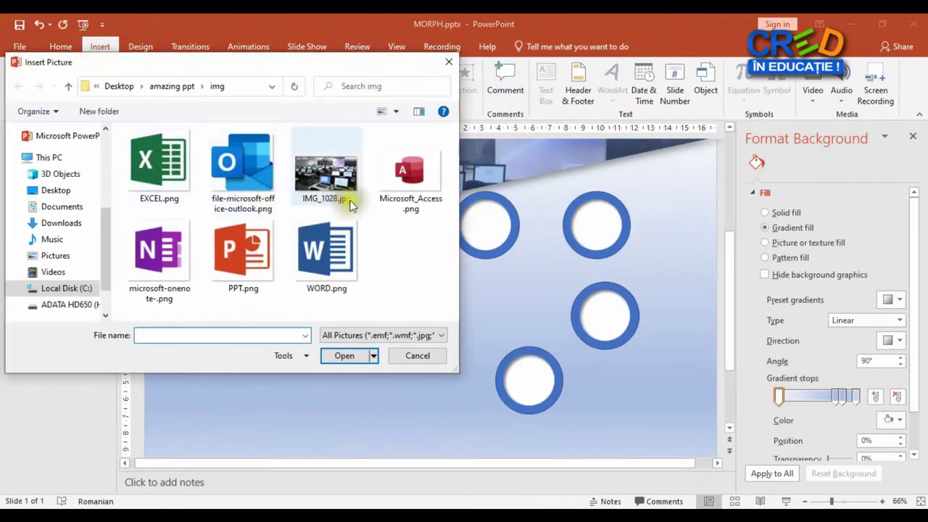
click(409, 177)
click(344, 356)
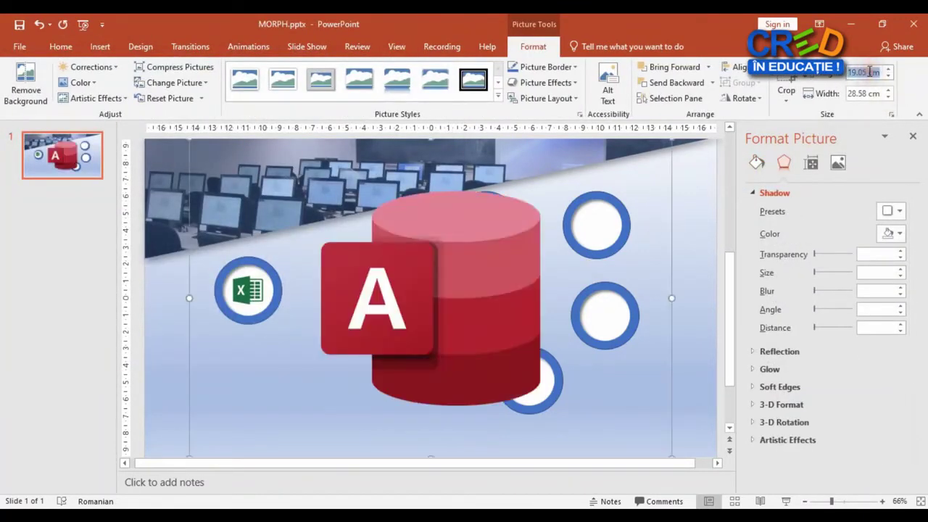
text(3)
key(Return)
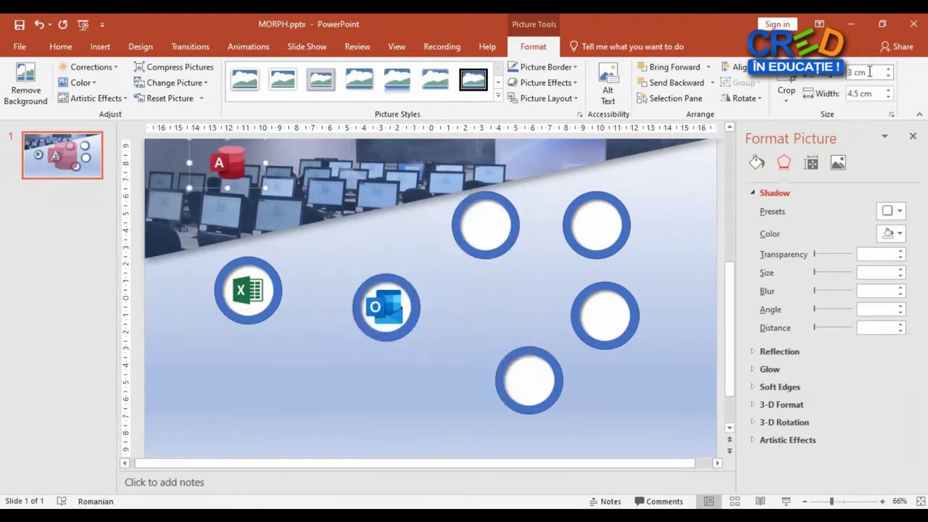
drag(233, 164, 482, 225)
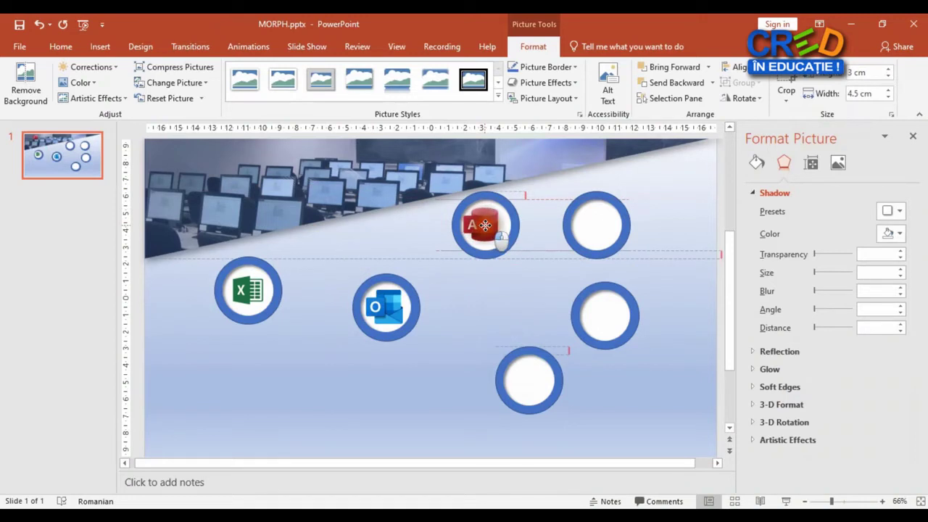
drag(485, 226, 486, 227)
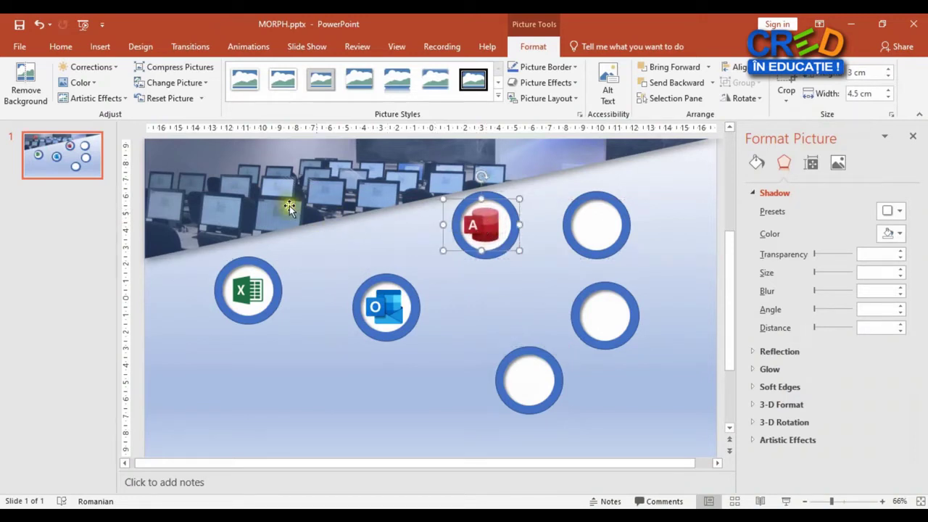
click(61, 46)
- Insert the OneNote image at 2 cm and place it in the upper-right ring
click(100, 47)
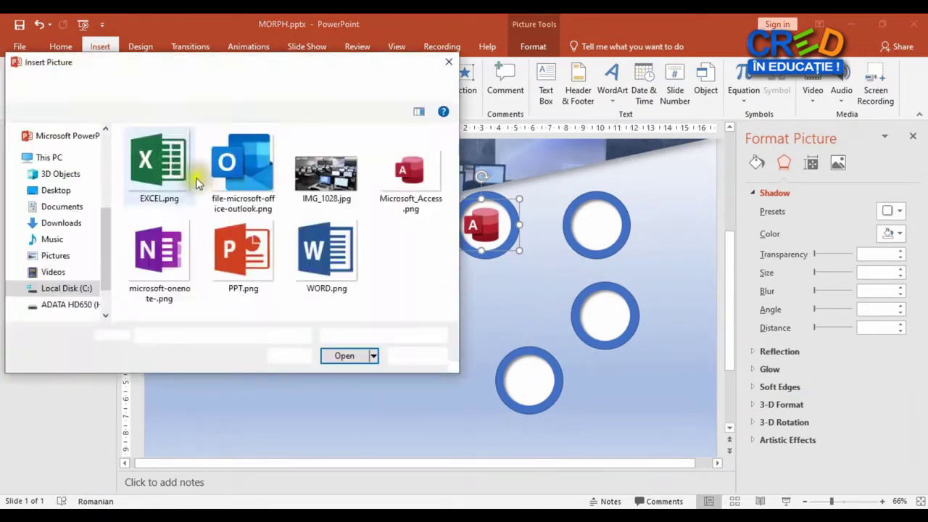
click(160, 257)
click(335, 355)
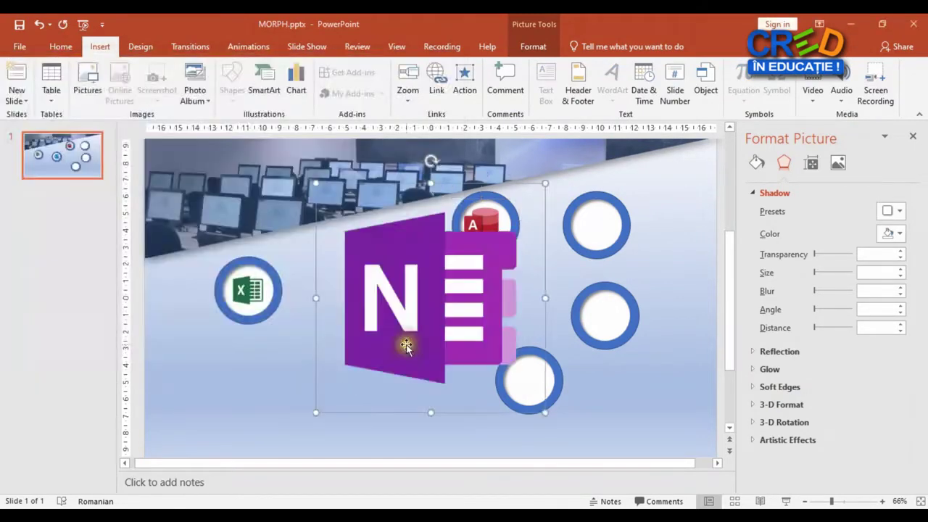
click(877, 73)
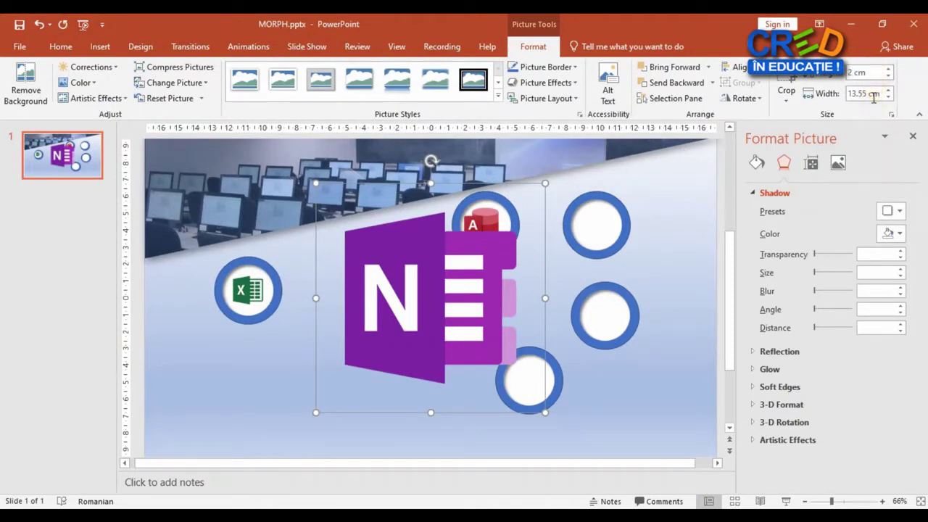
key(Return)
drag(339, 205, 599, 227)
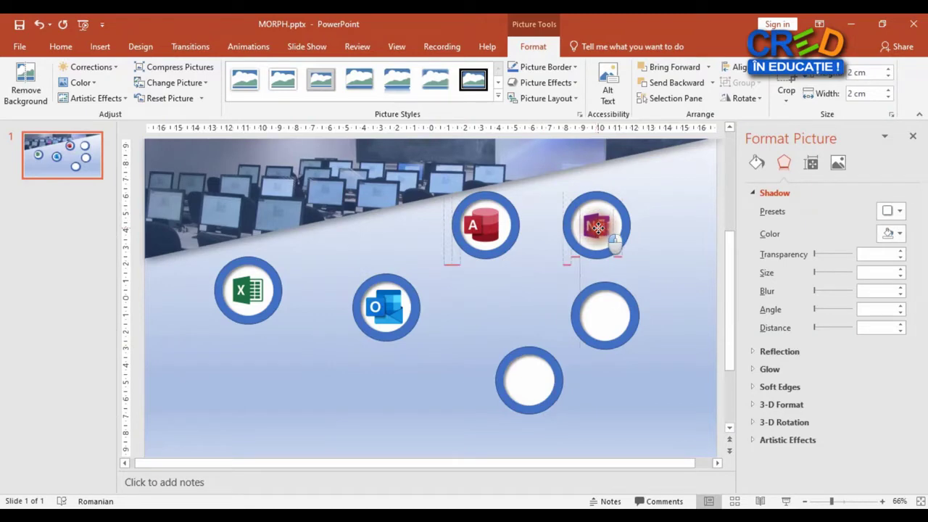
click(512, 300)
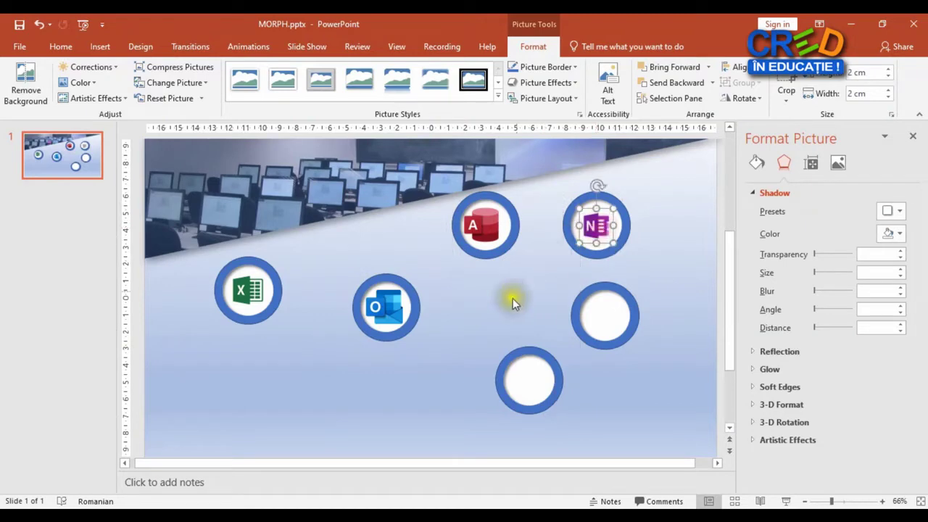
- Insert PPT.png at 2 cm and place it in the lower-right ring
click(100, 46)
click(93, 86)
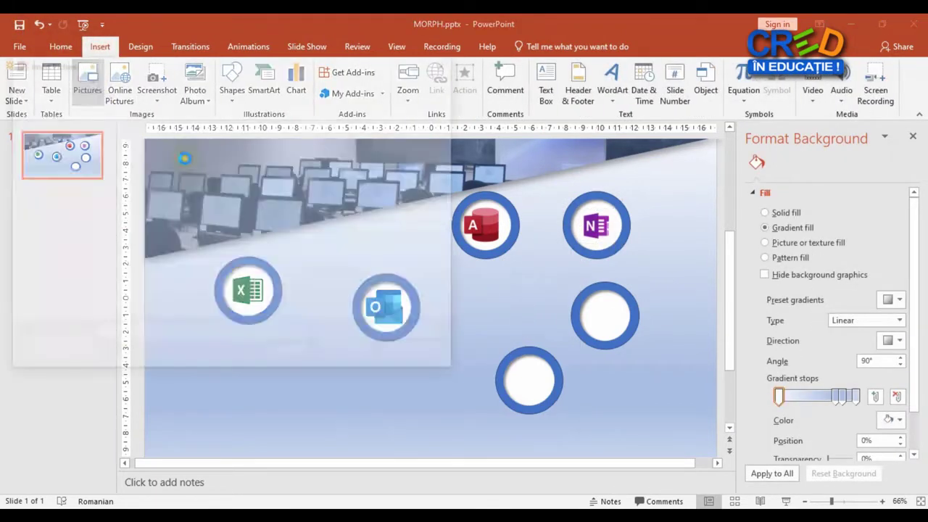
click(243, 253)
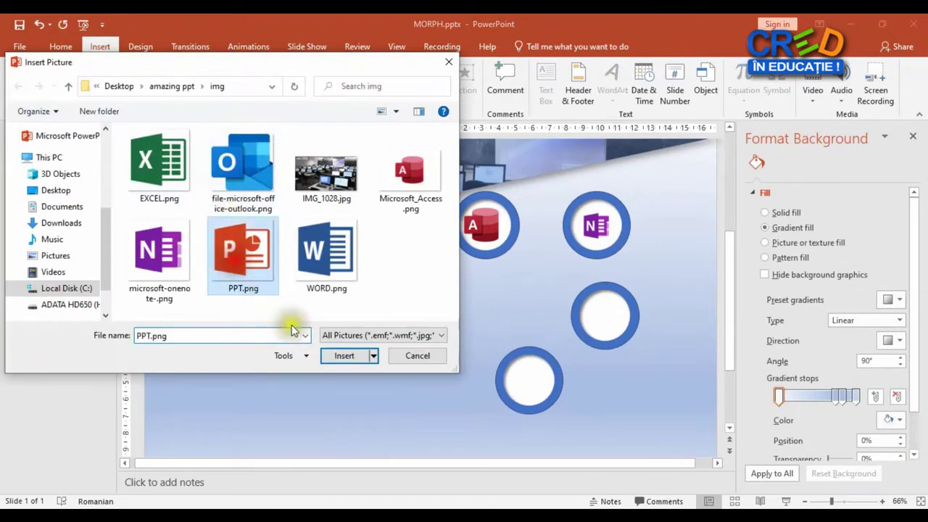
click(345, 356)
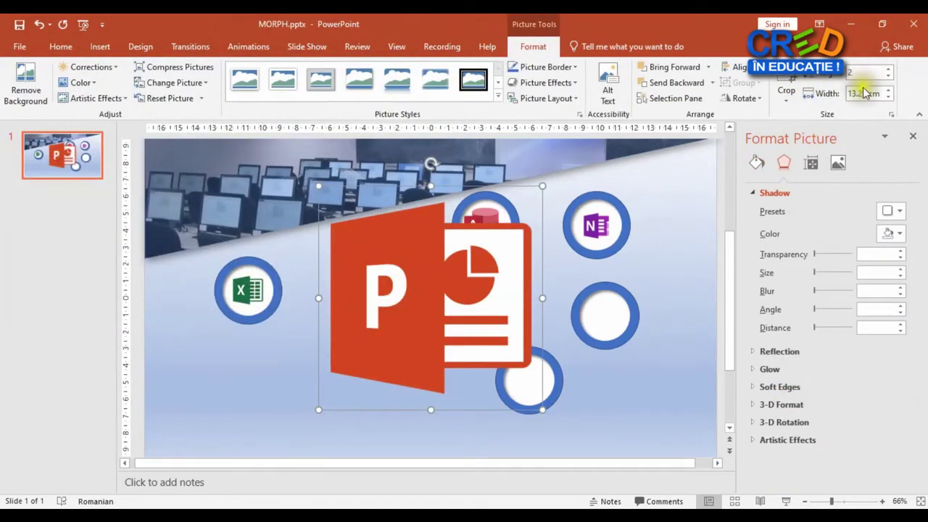
key(Return)
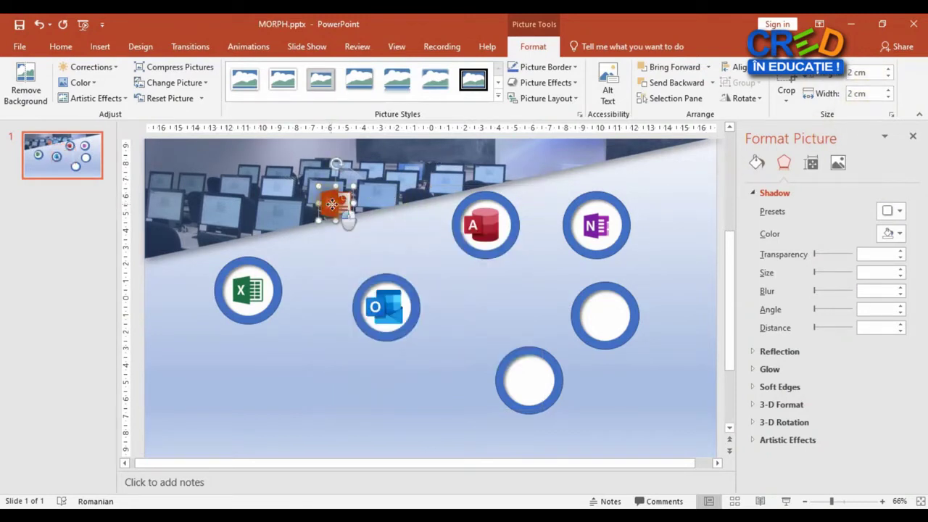
drag(332, 205, 598, 310)
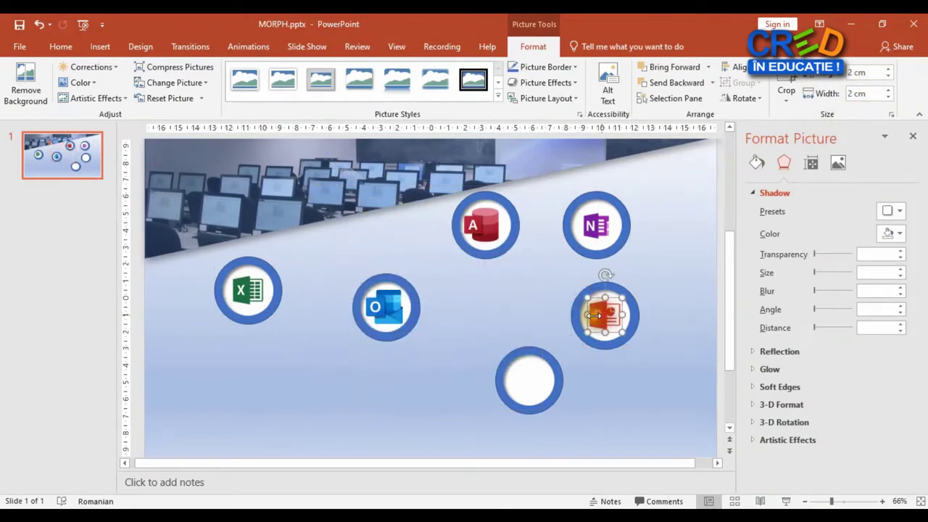
- Insert WORD.png at 2 cm and place it in the bottom ring
click(100, 47)
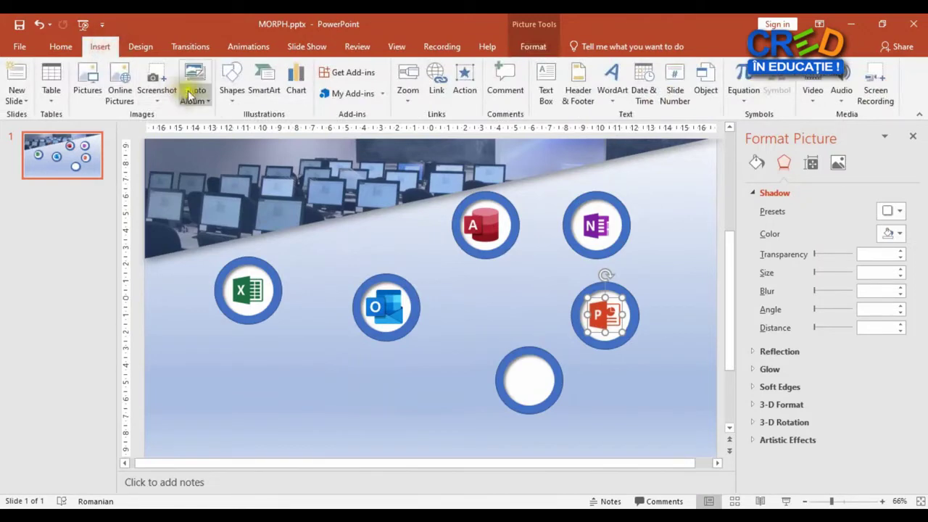
click(85, 92)
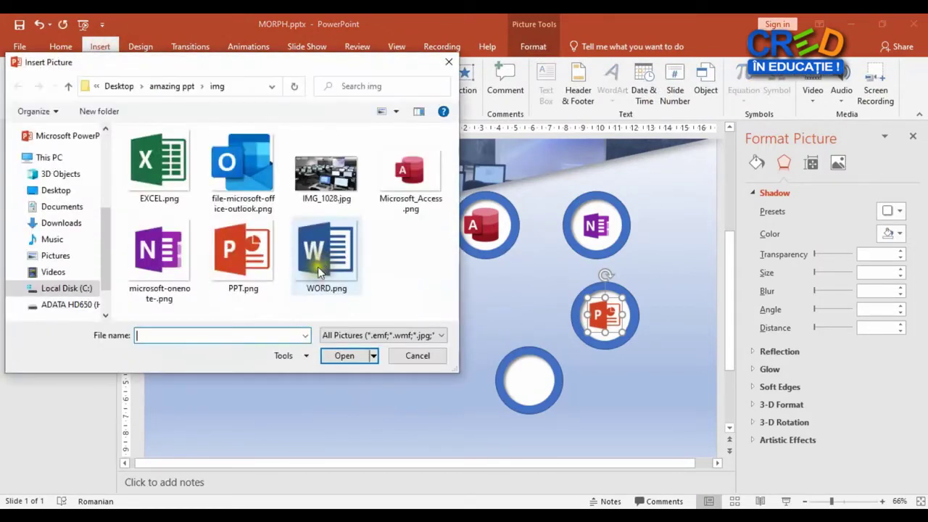
click(326, 269)
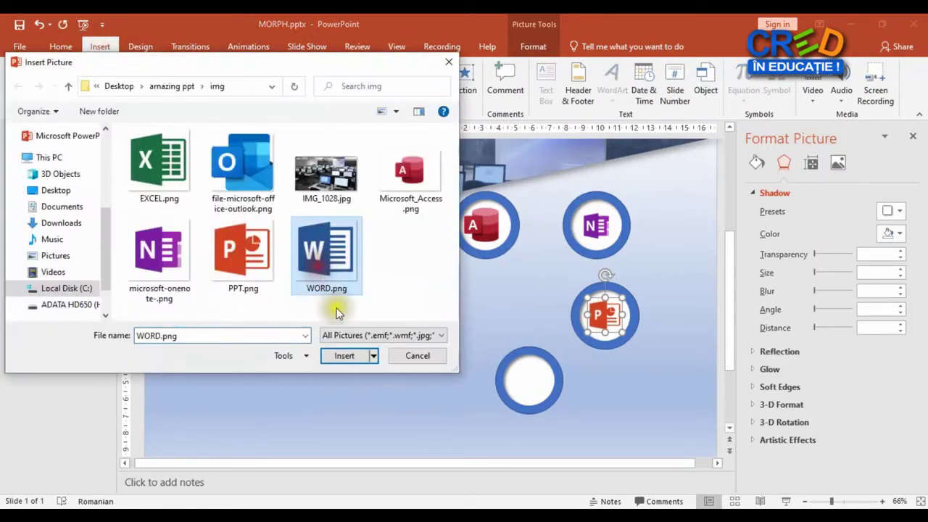
click(335, 355)
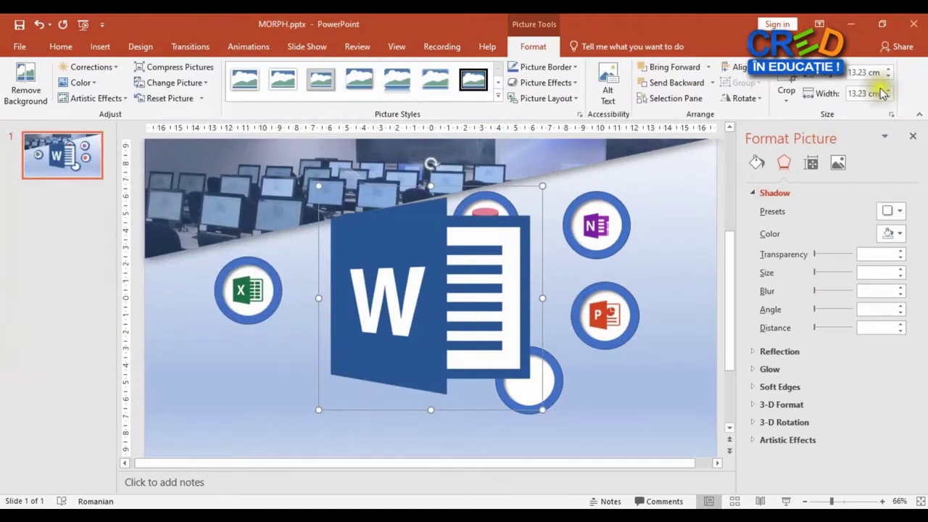
text(2)
key(Tab)
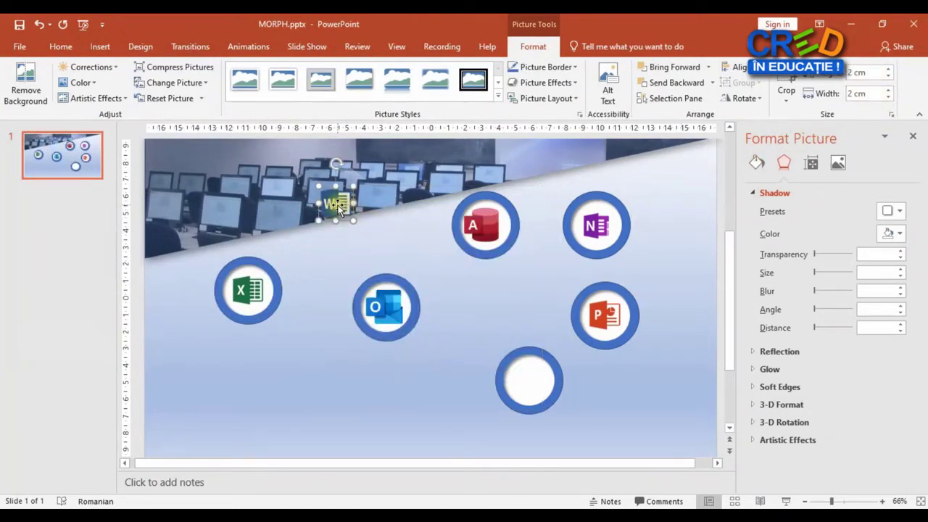
mouse_move(335, 203)
mouse_down()
mouse_move(394, 269)
mouse_move(530, 379)
mouse_up()
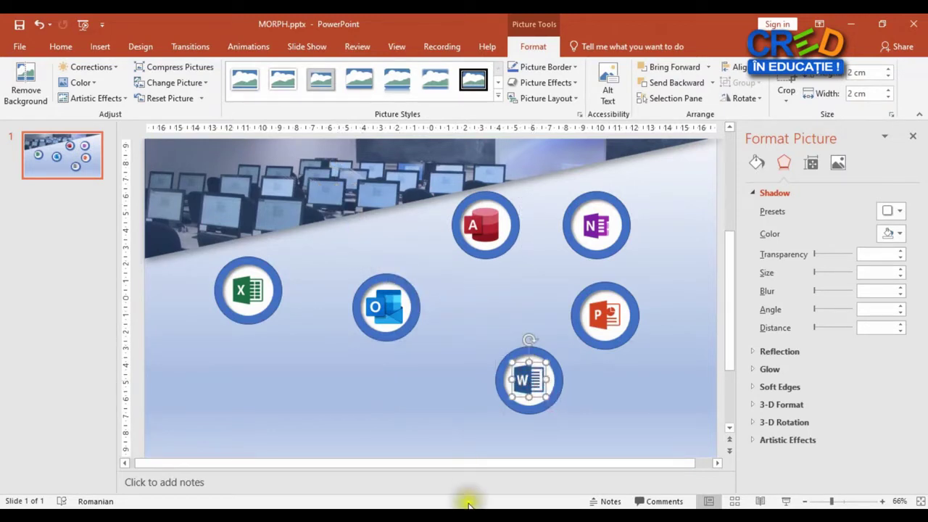
click(594, 403)
- Group the Excel, Outlook and Access icons each with its ring
drag(326, 238, 180, 381)
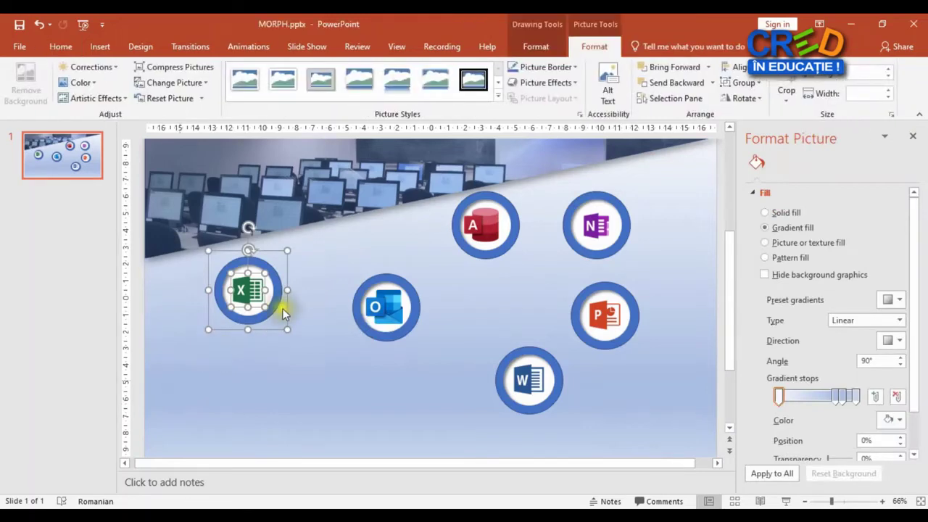
right_click(248, 293)
mouse_move(278, 143)
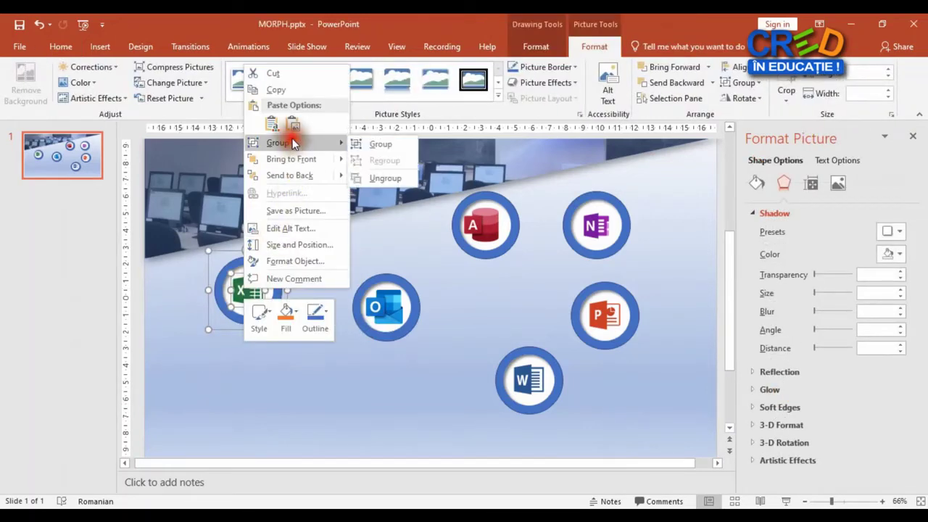
click(378, 143)
drag(453, 257, 315, 366)
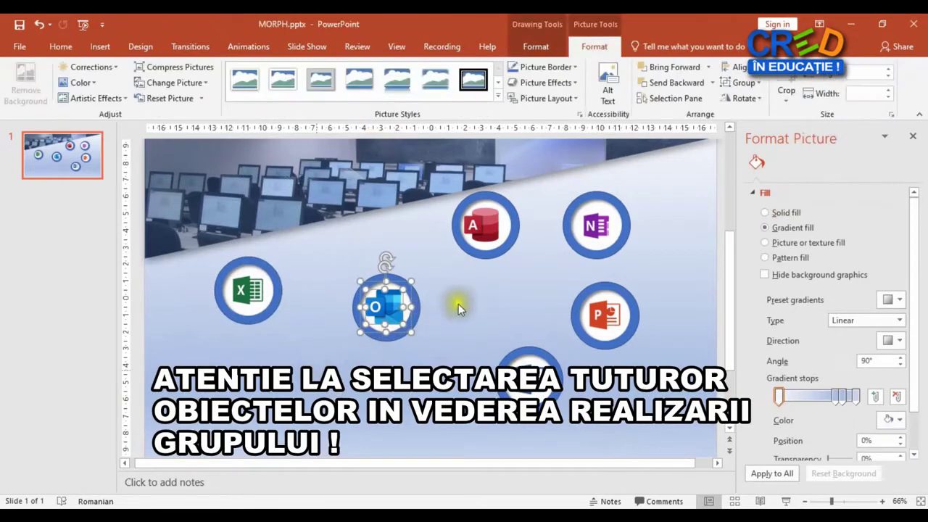
click(450, 266)
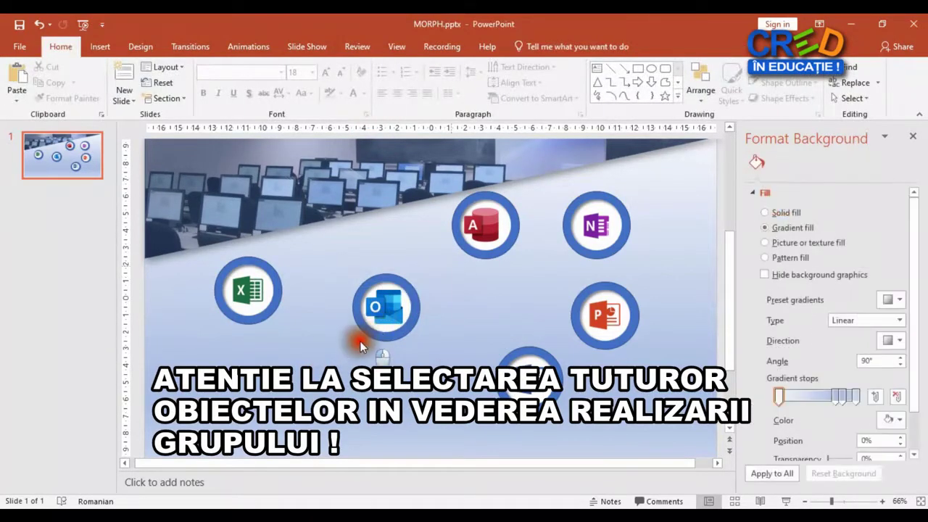
drag(452, 264, 314, 374)
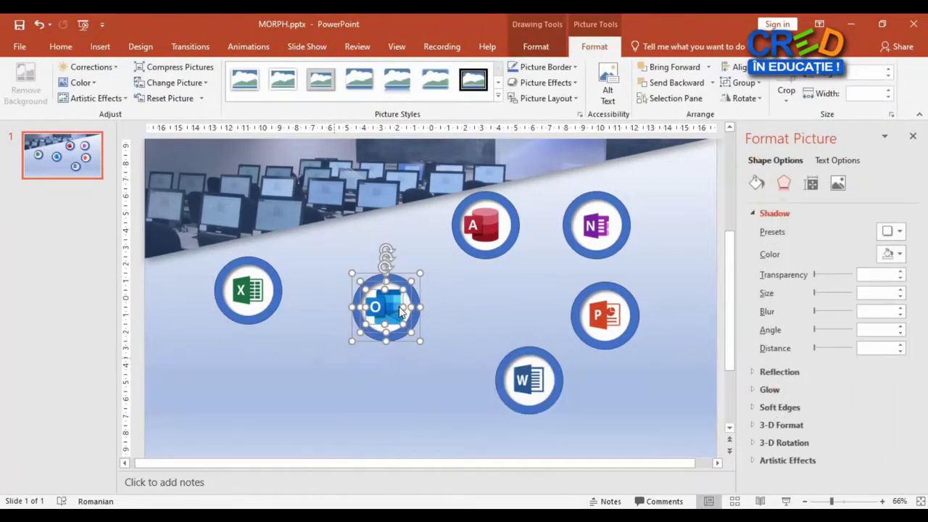
right_click(400, 310)
mouse_move(434, 161)
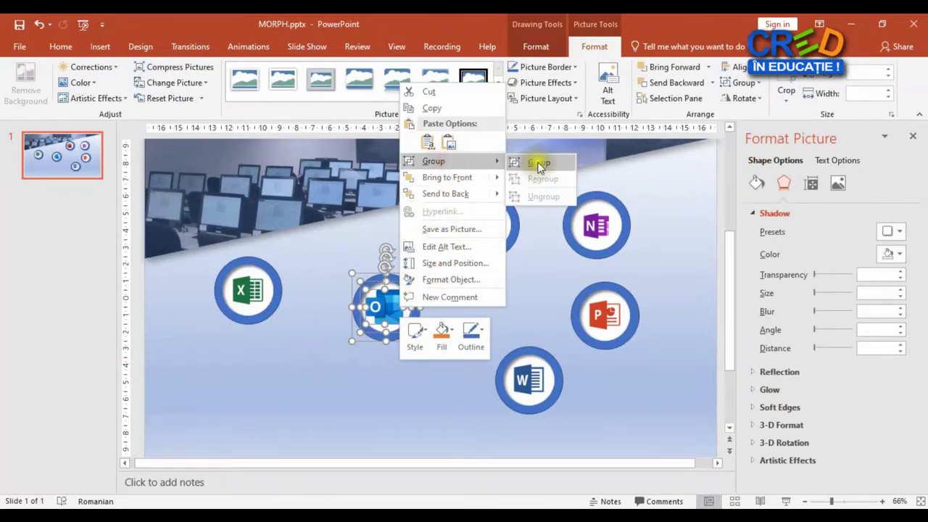
click(537, 161)
click(509, 271)
drag(548, 193, 443, 272)
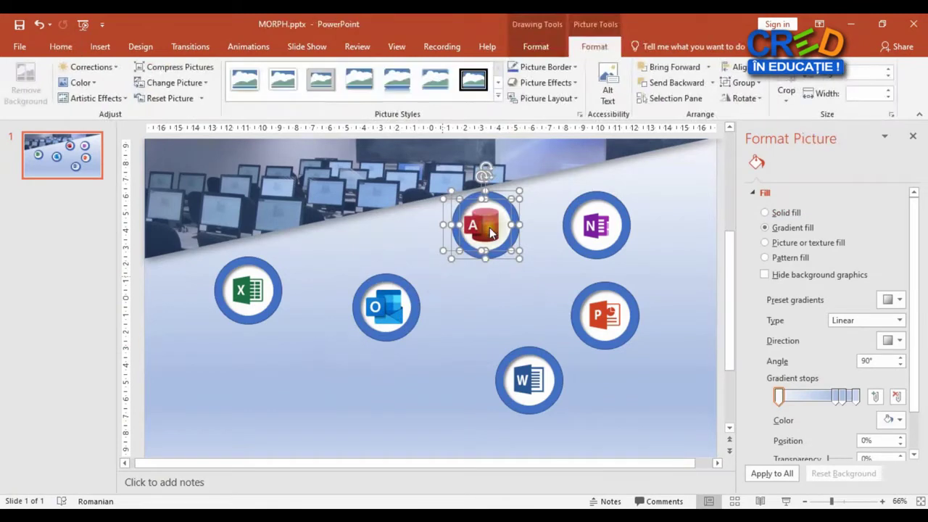
right_click(491, 229)
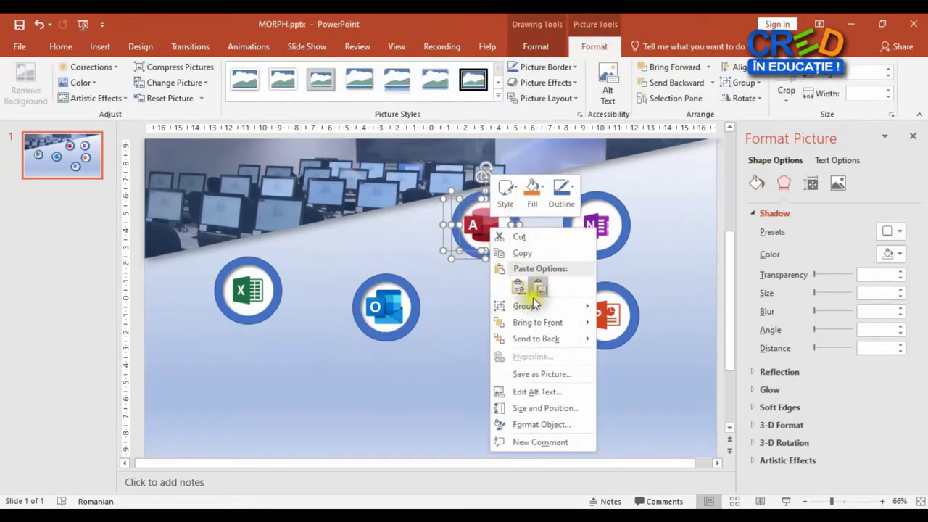
mouse_move(527, 306)
click(617, 310)
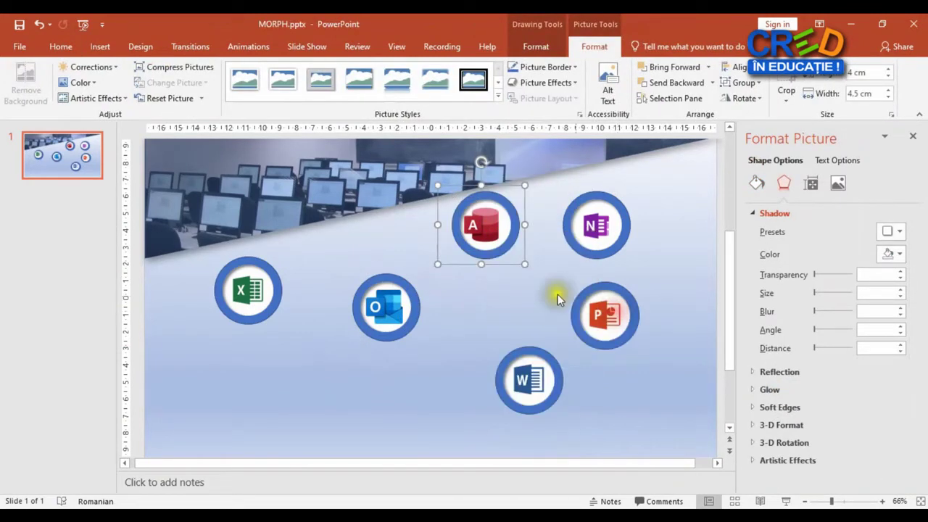
- Group the OneNote, PowerPoint and Word logos each with its blue ring
drag(674, 187, 556, 270)
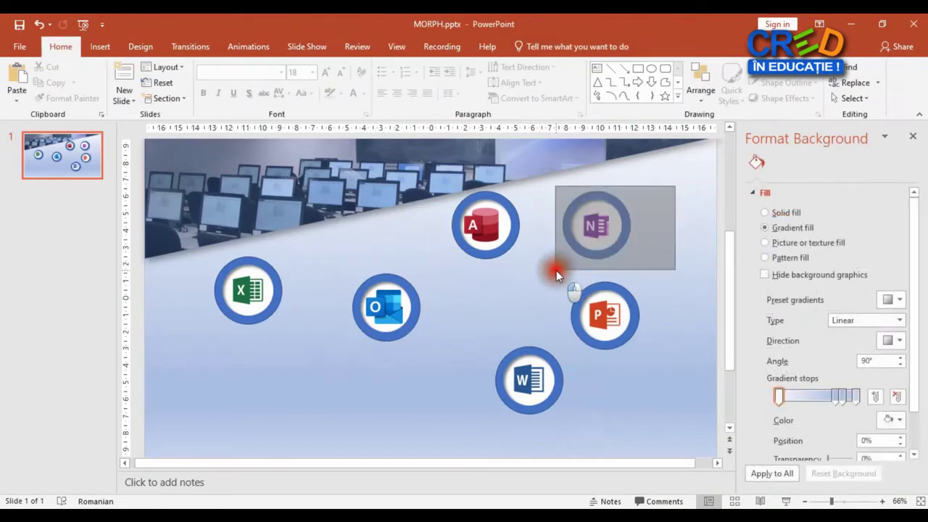
right_click(605, 225)
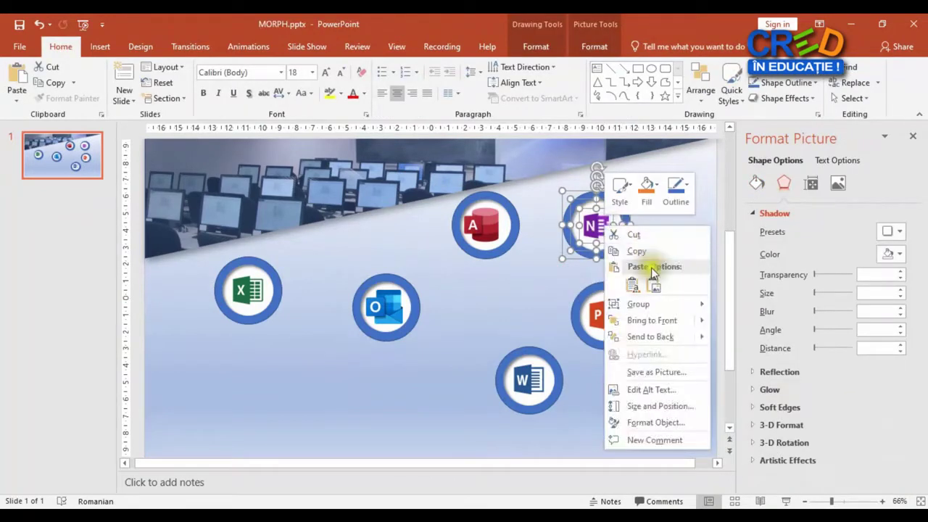
mouse_move(639, 304)
click(722, 305)
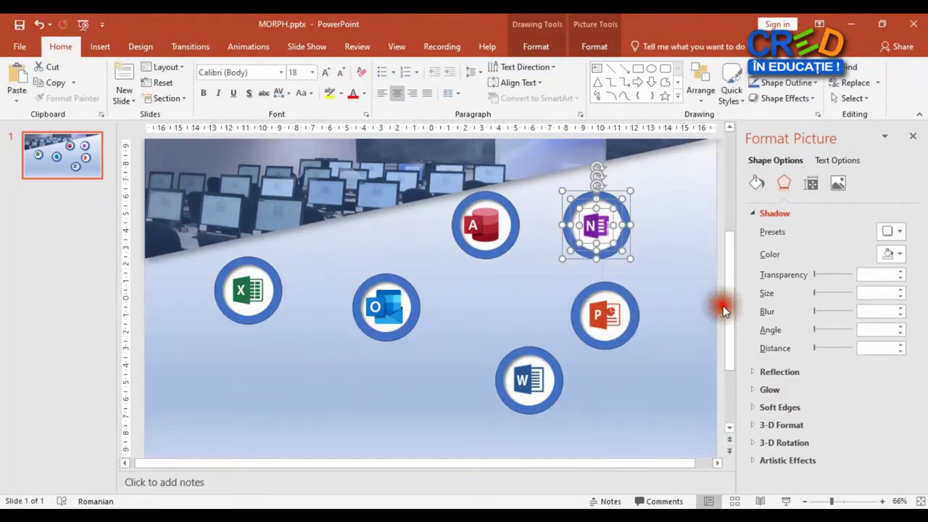
click(545, 296)
drag(684, 275, 555, 359)
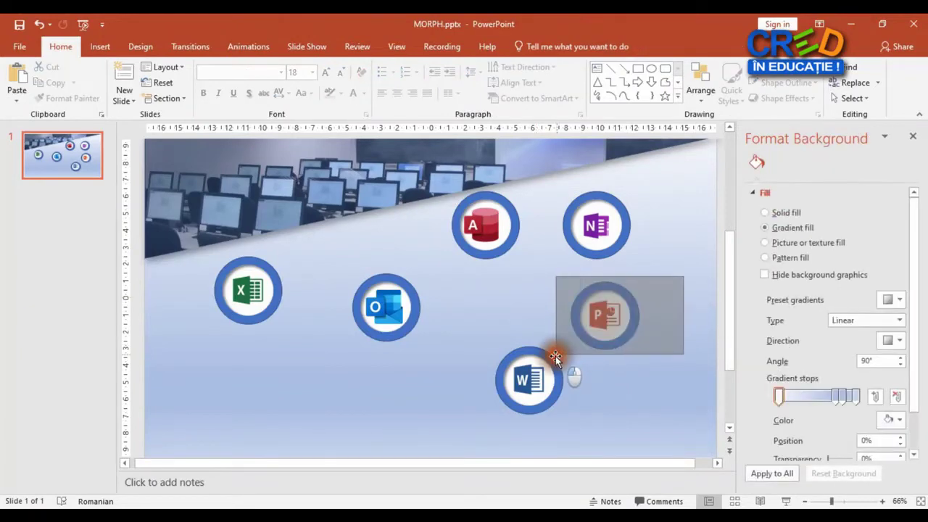
right_click(613, 319)
mouse_move(647, 172)
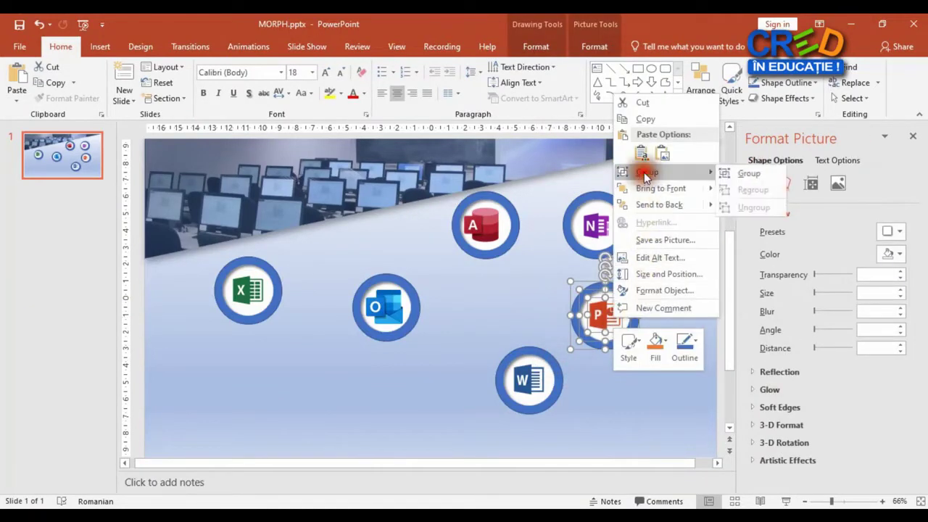
click(746, 174)
click(605, 384)
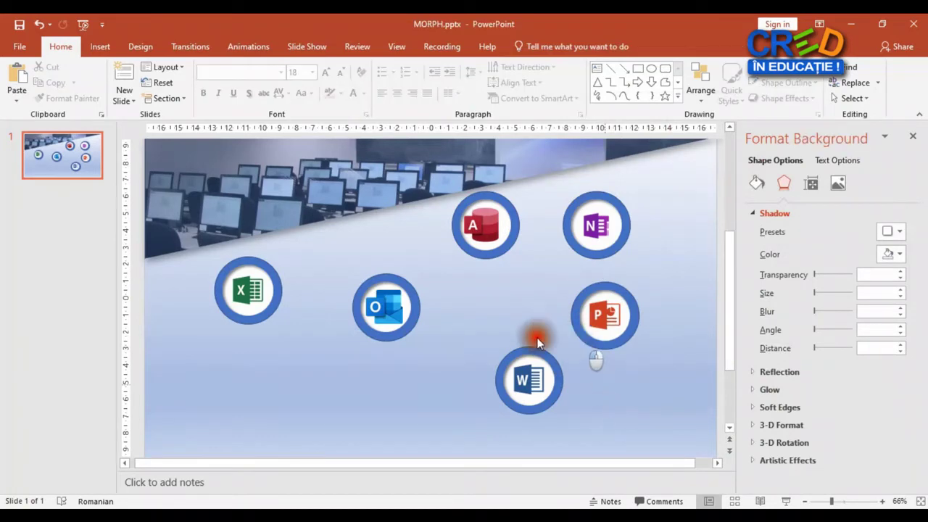
drag(491, 329, 581, 435)
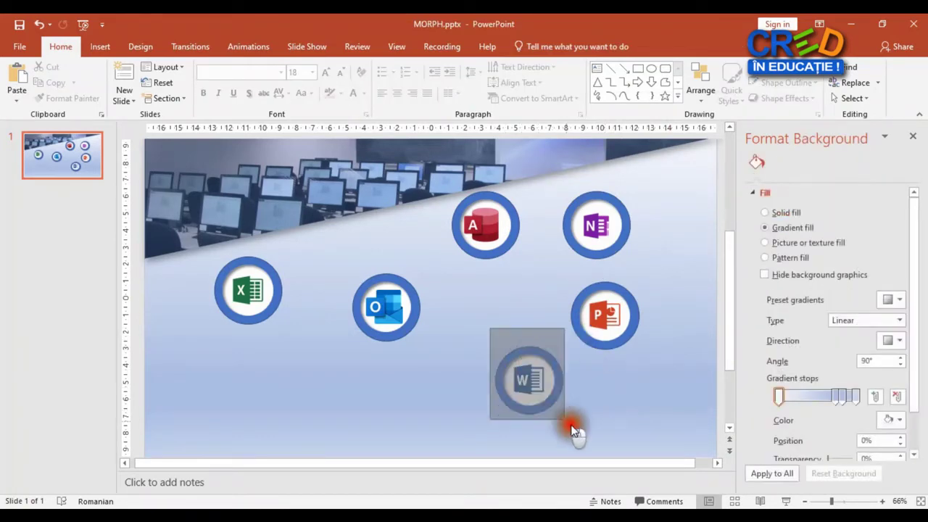
right_click(526, 377)
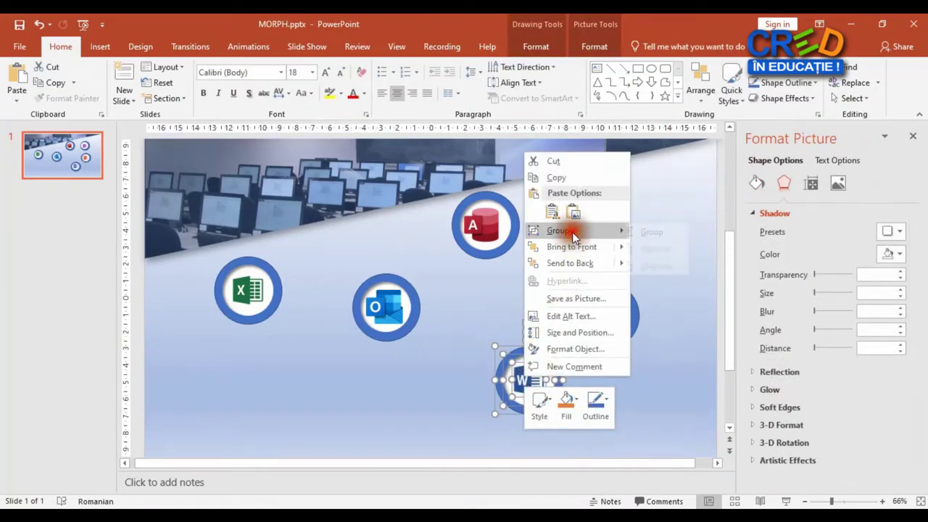
mouse_move(572, 247)
click(658, 226)
click(625, 246)
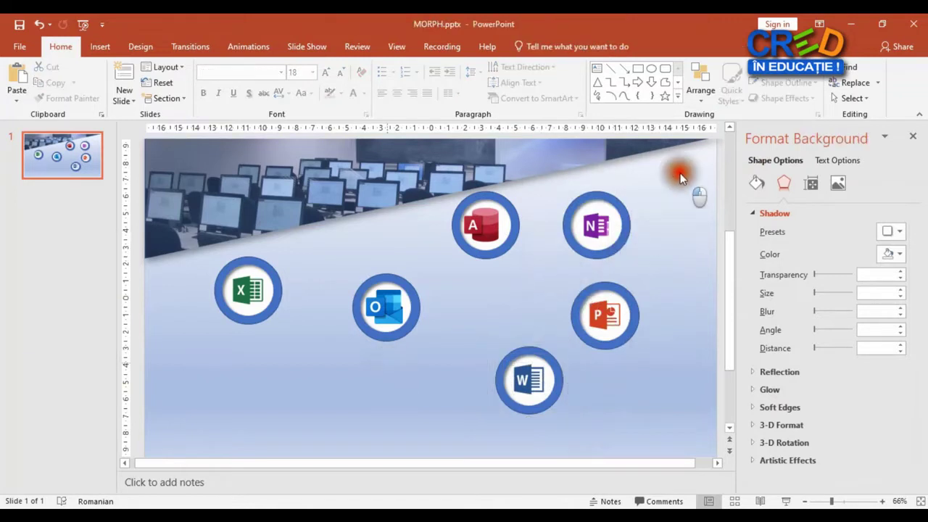
scroll(689, 188, down, 1)
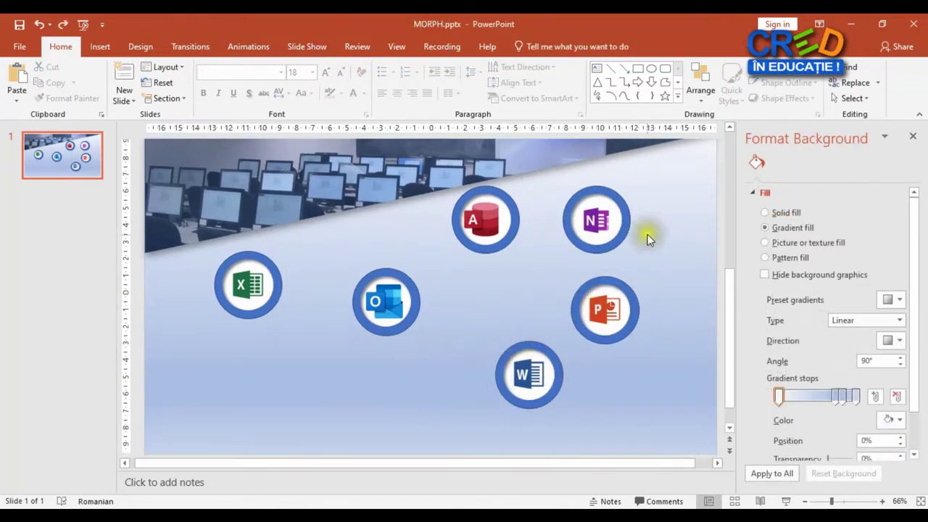
- Select all six icon groups and Align Center them on one vertical line
drag(685, 174, 204, 346)
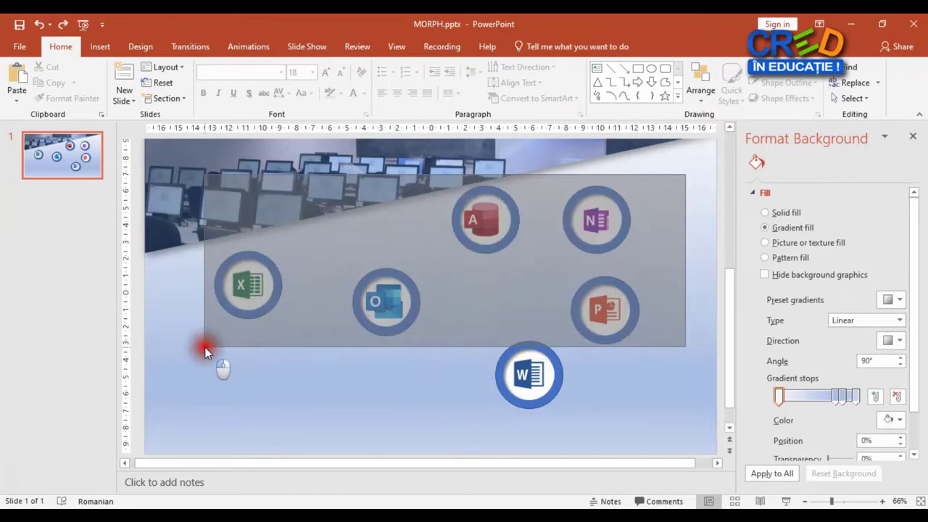
right_click(607, 308)
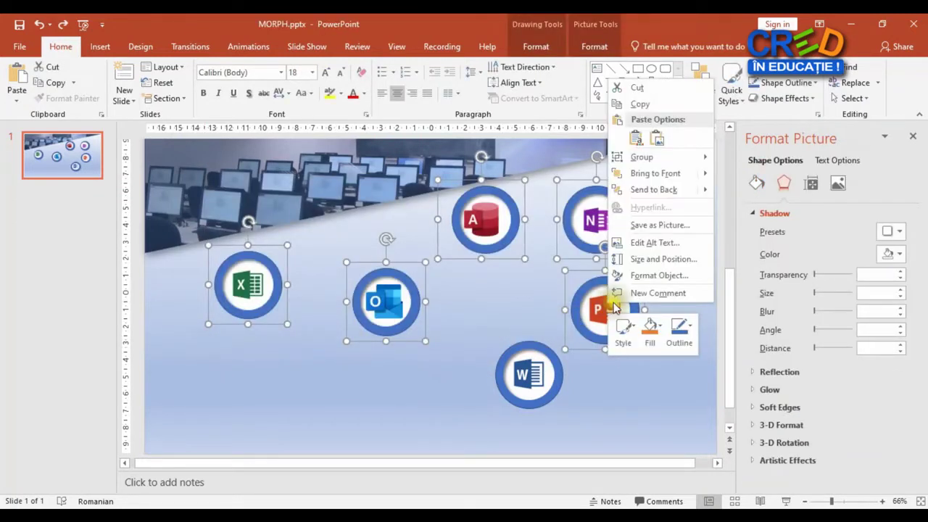
click(668, 190)
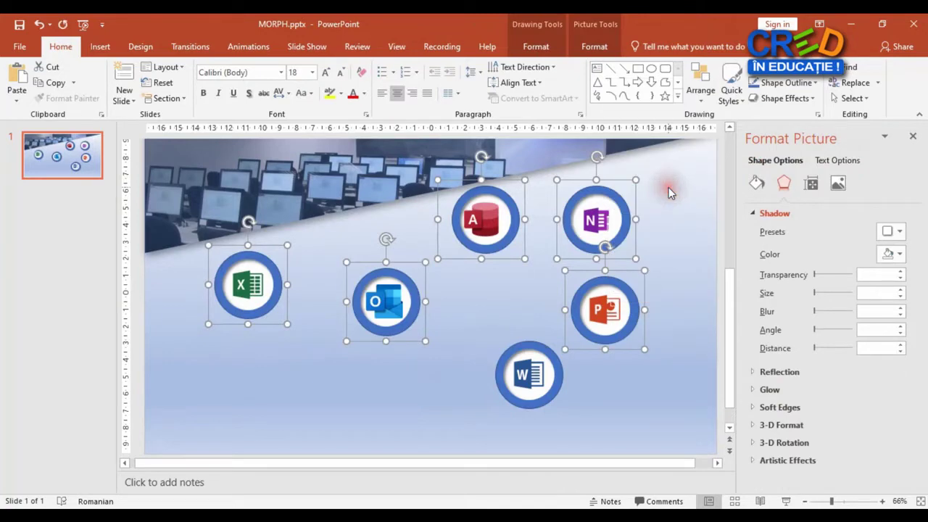
click(493, 307)
drag(694, 173, 207, 443)
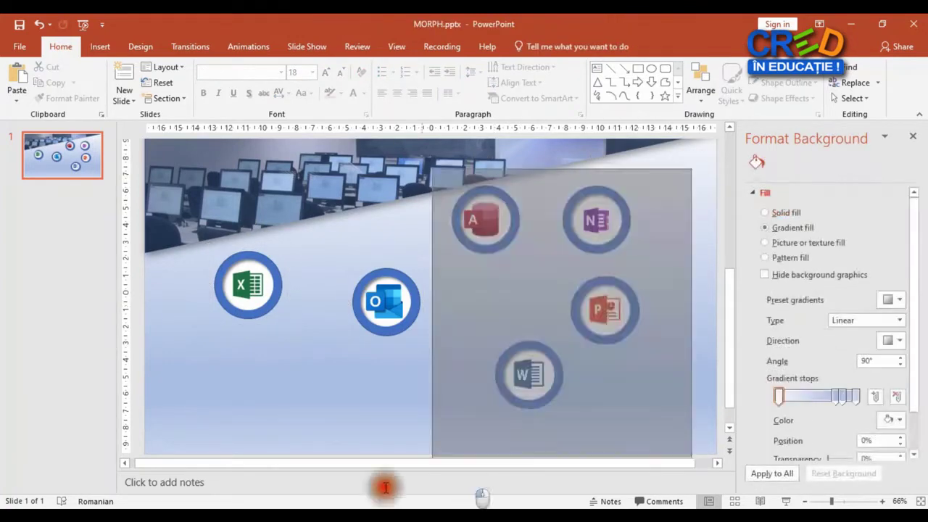
click(701, 87)
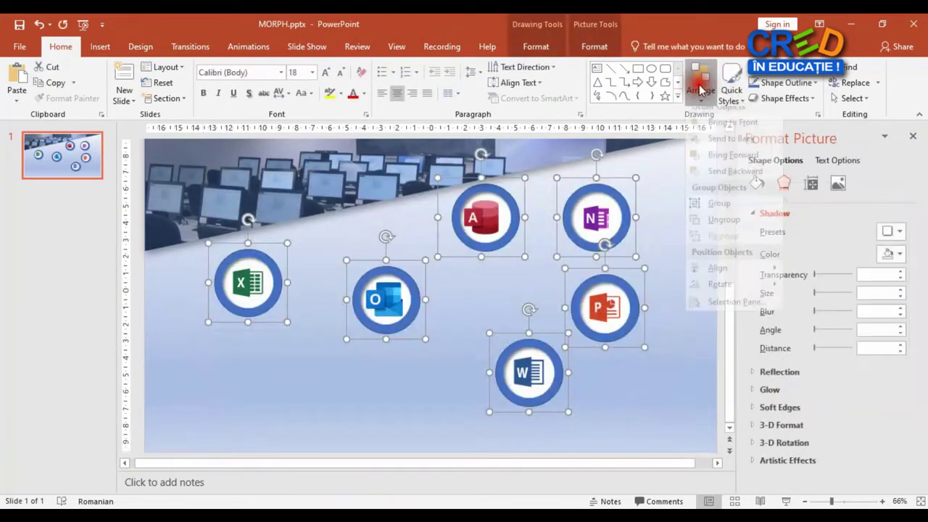
mouse_move(718, 277)
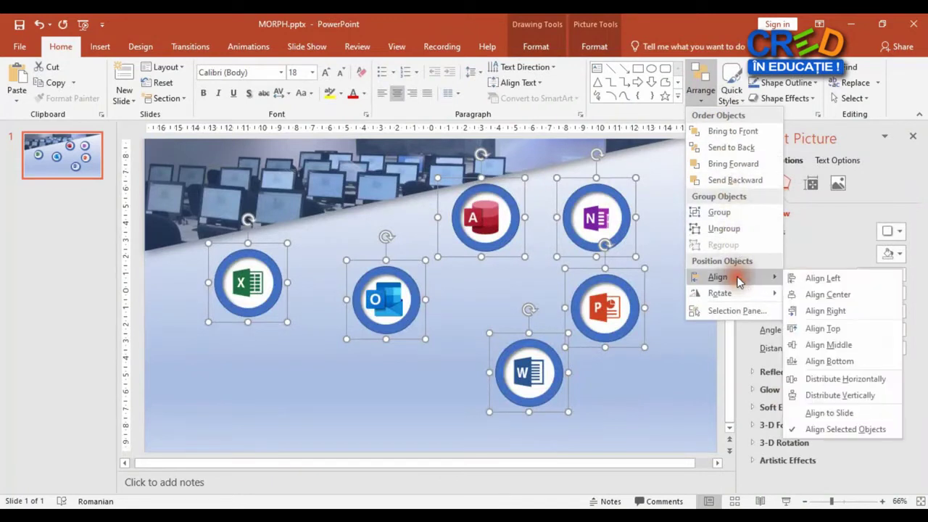
click(812, 292)
- Align Middle the six groups into one pile, leaving Word on top
click(711, 104)
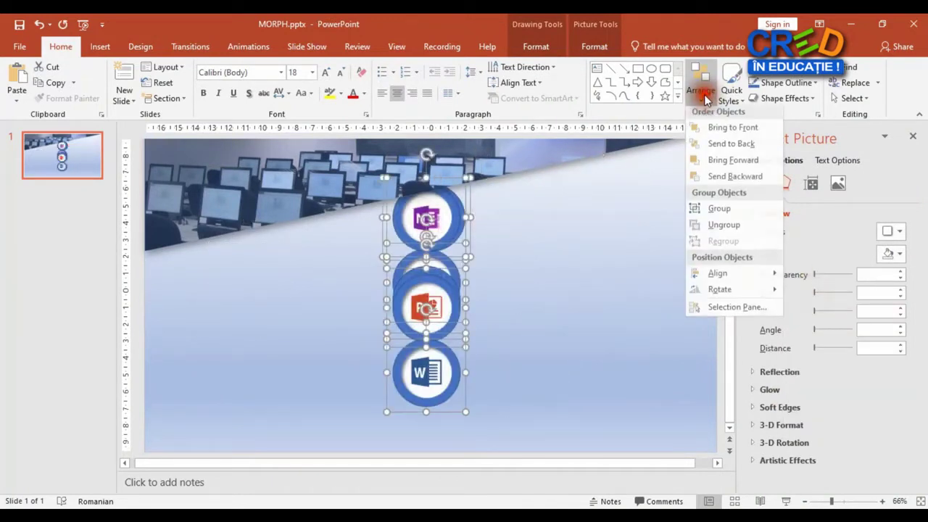
click(746, 280)
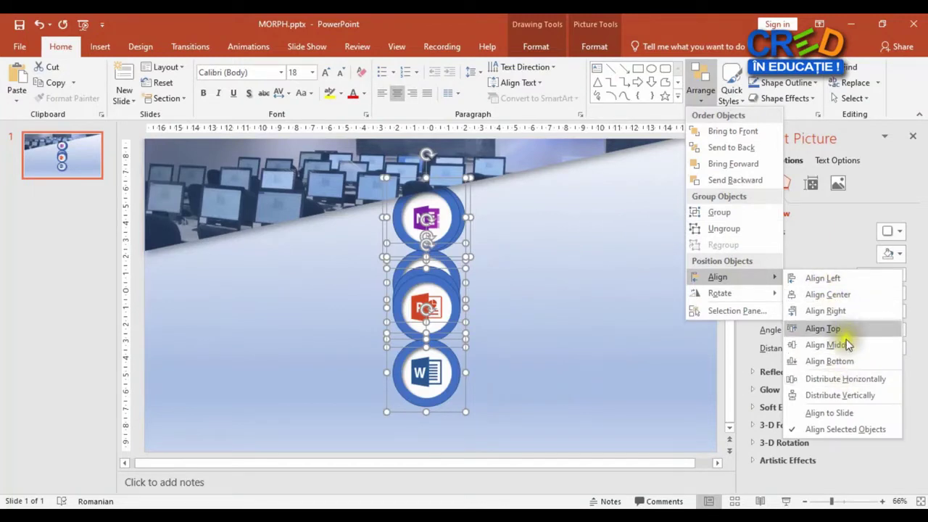
click(846, 346)
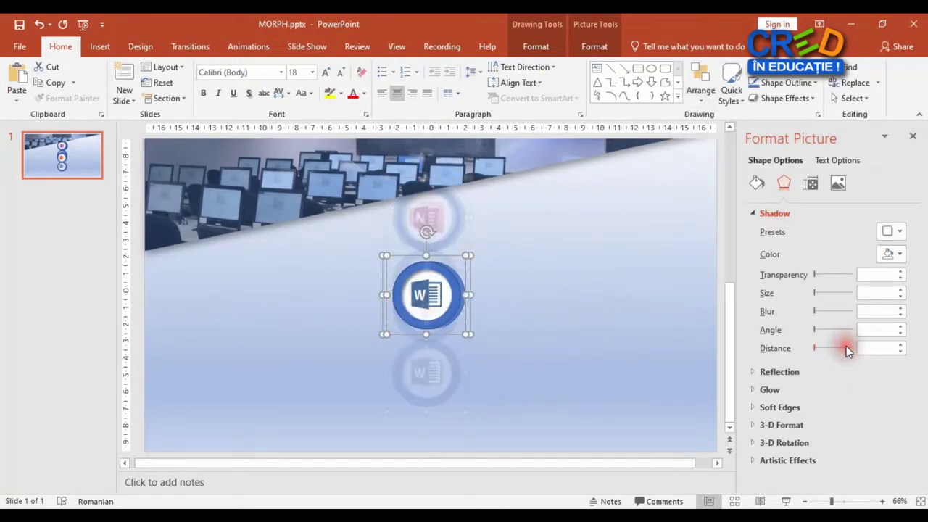
click(509, 328)
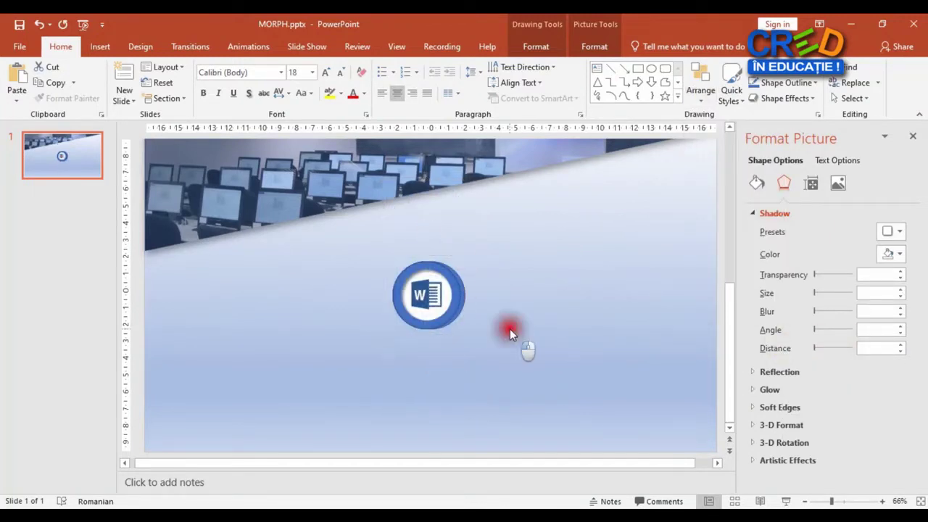
click(428, 297)
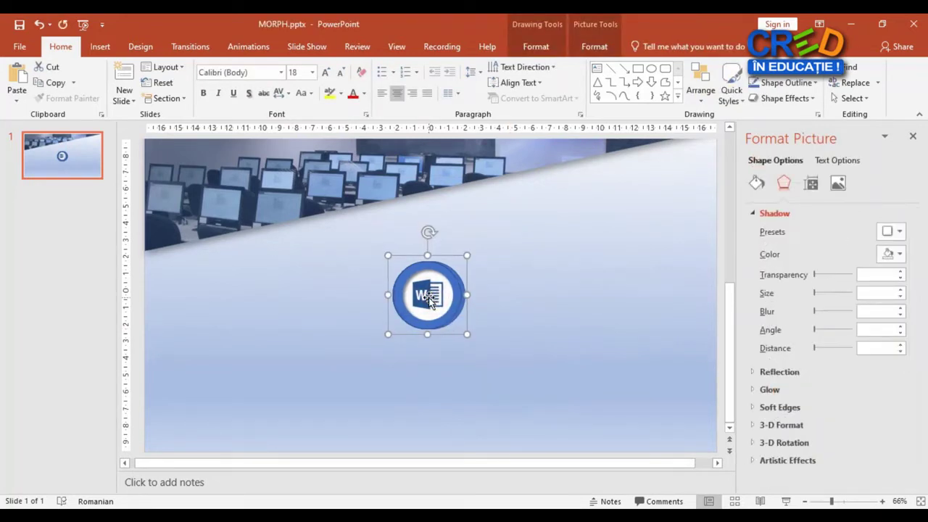
click(448, 299)
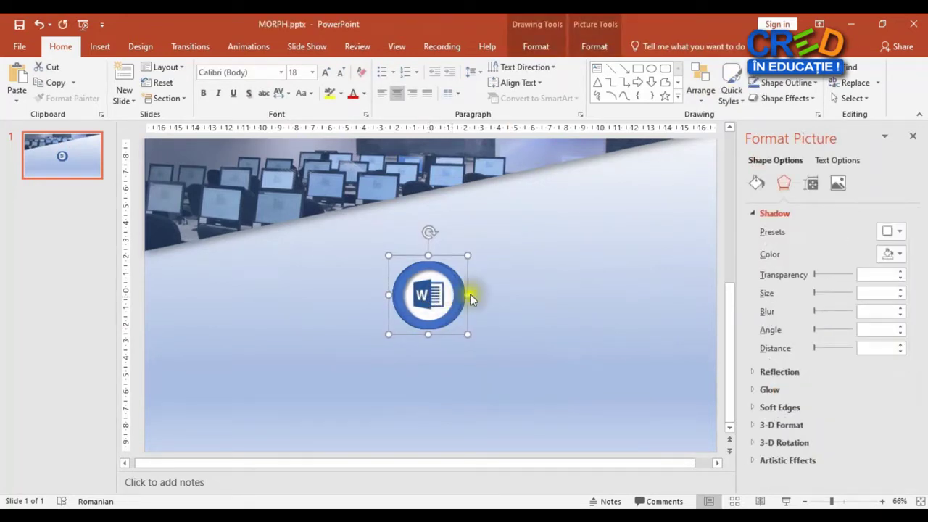
click(55, 177)
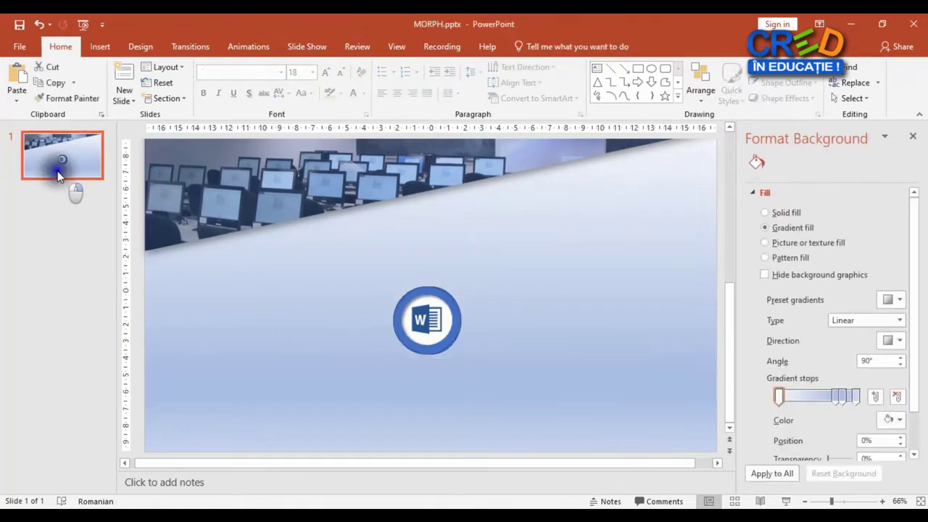
- Duplicate slide 1 as slide 2 and nudge the Word icon down and PowerPoint left
right_click(58, 176)
click(88, 266)
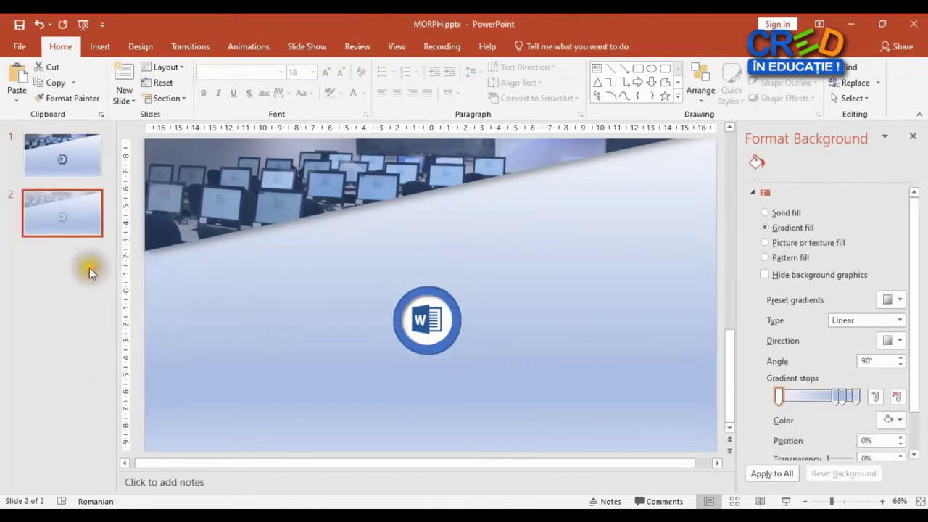
click(72, 209)
click(460, 307)
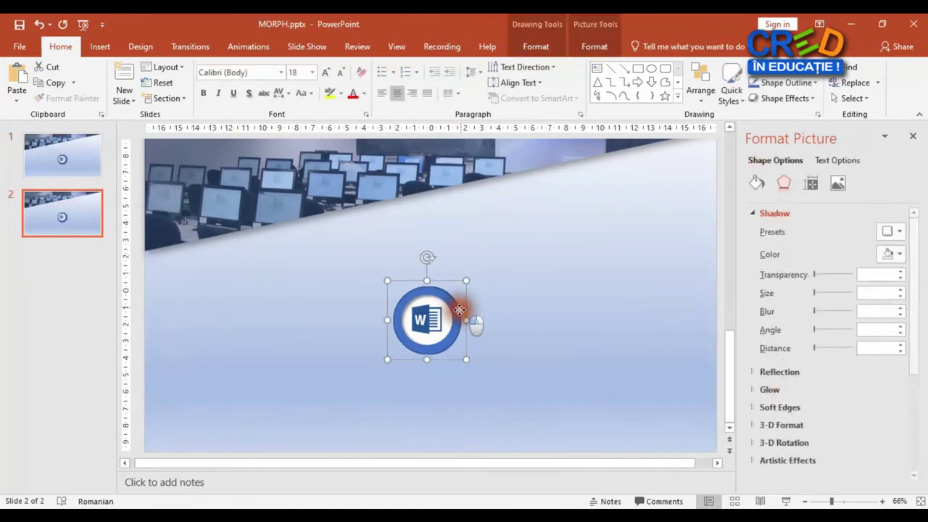
key(Down)
key(Down)
key(Down)
key(Down)
key(Down)
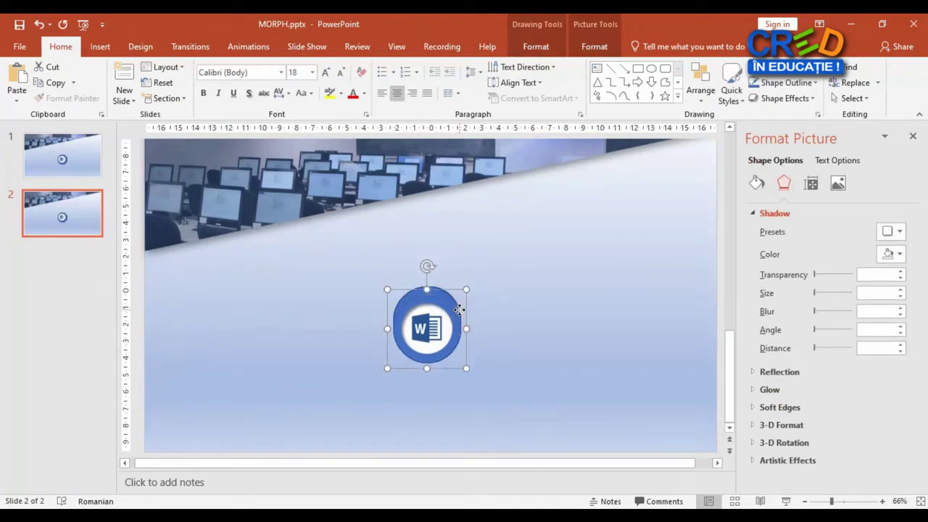
key(Down)
key(Down)
key(Down)
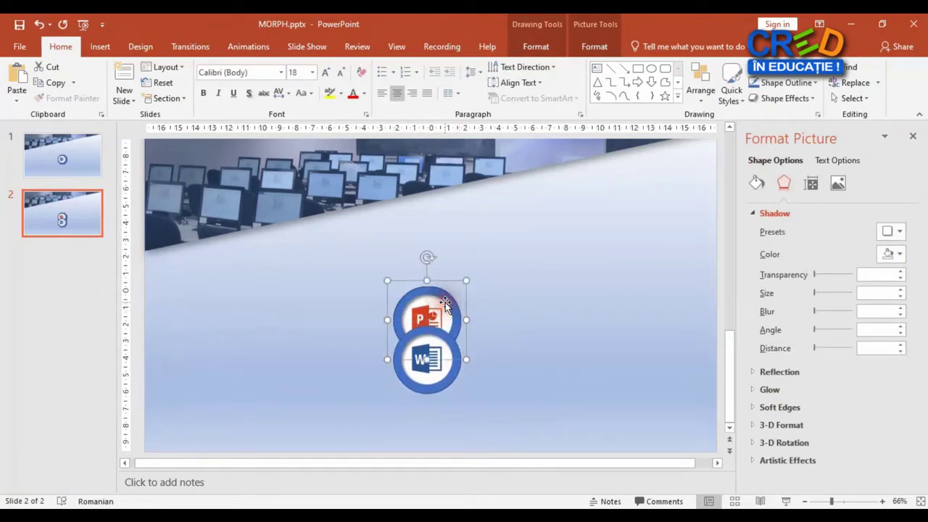
key(Left)
key(Left)
key(Left)
key(Left)
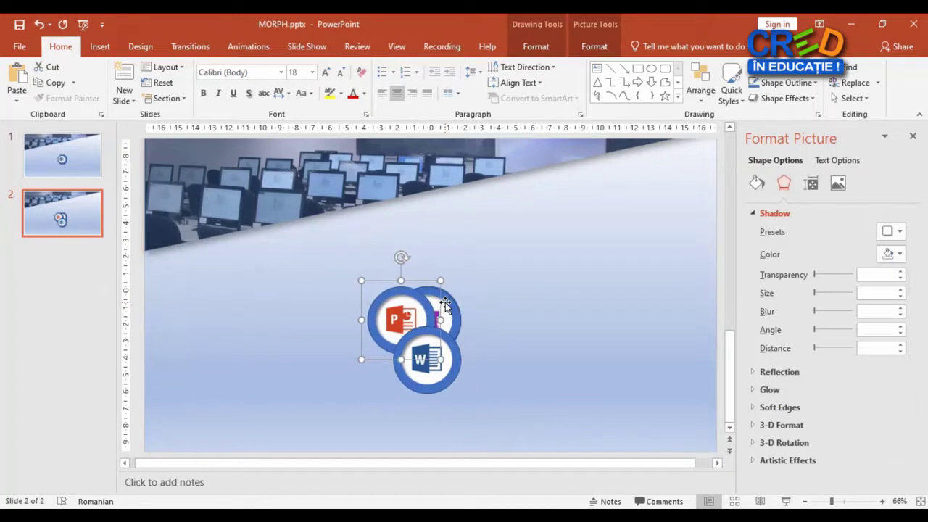
key(Left)
key(Left)
key(Left)
key(Left)
key(Left)
key(Left)
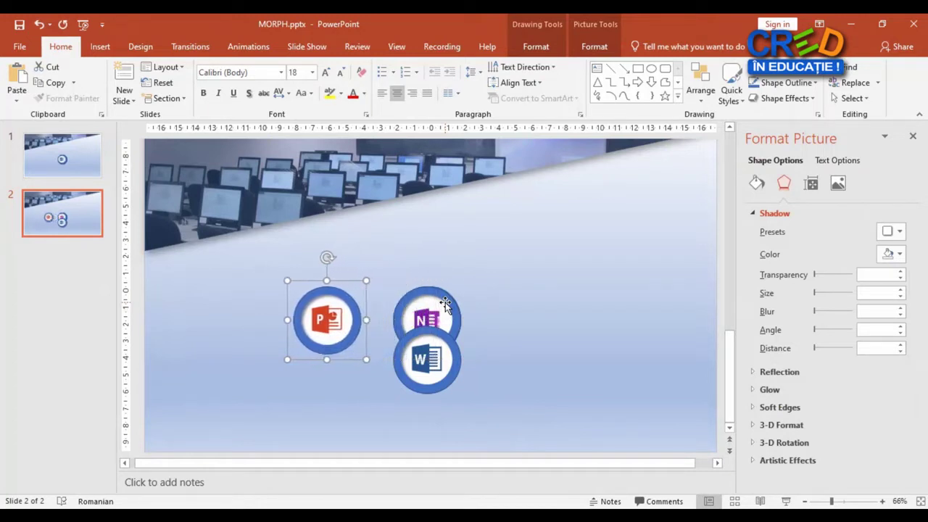
- Resize the PowerPoint icon to a 2.5 cm circle
click(594, 46)
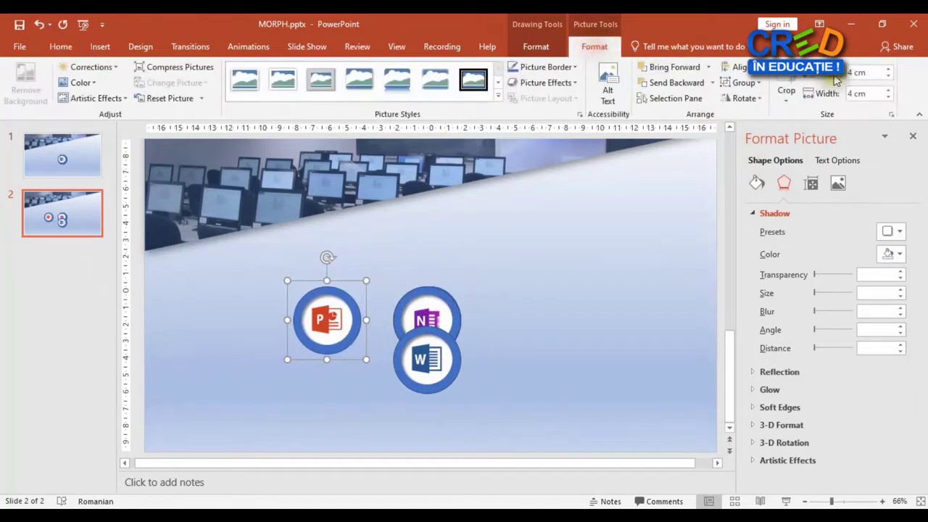
click(870, 71)
text(2.7)
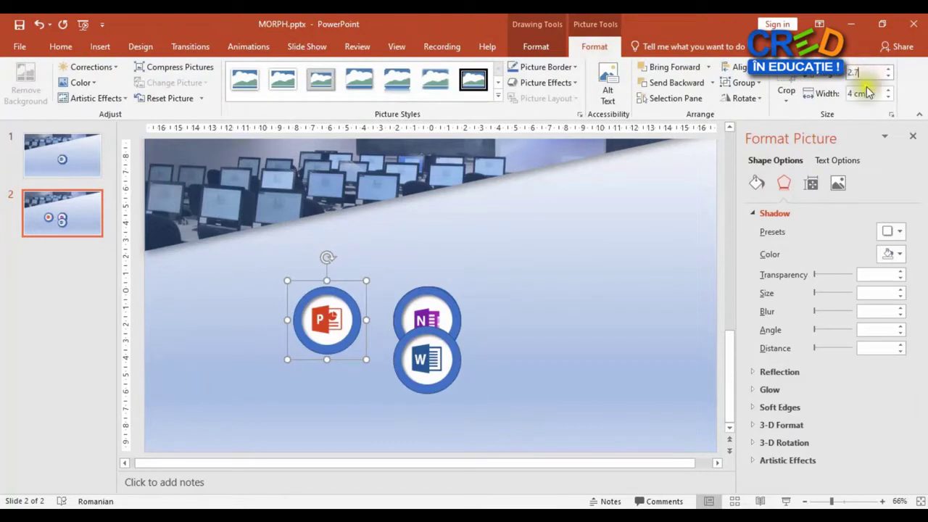
key(Tab)
text(2.7)
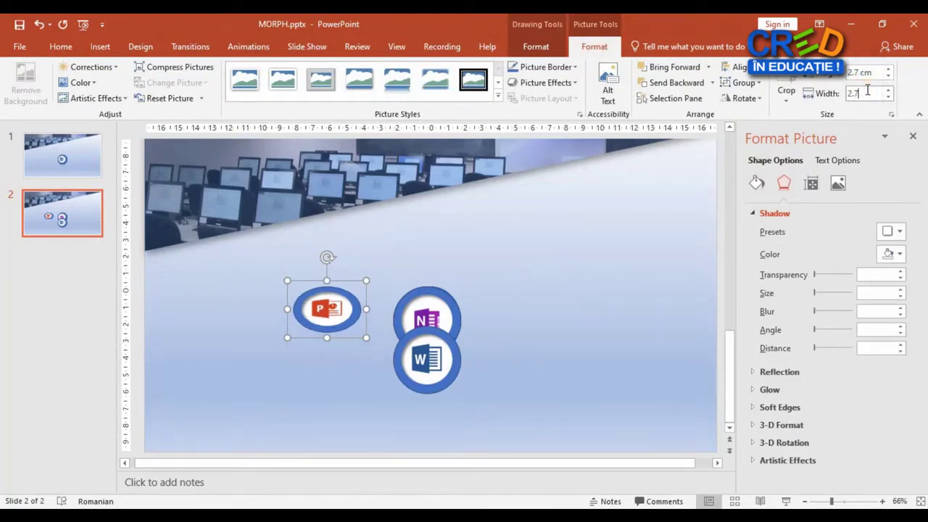
click(867, 73)
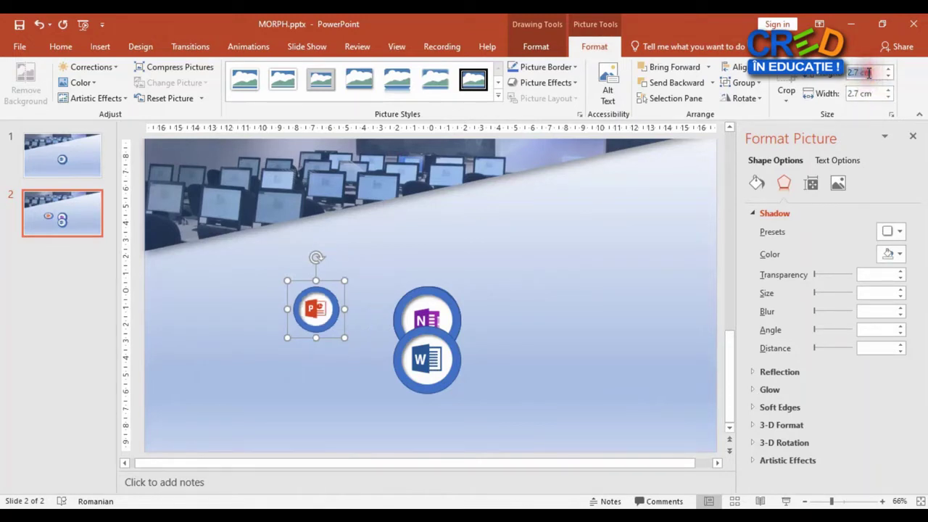
text(2.5)
click(865, 93)
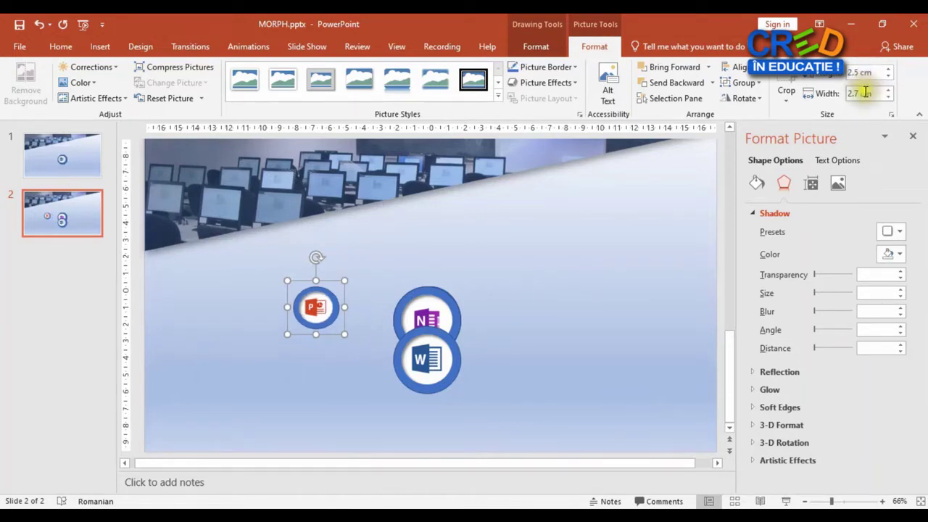
text(2.5)
key(Return)
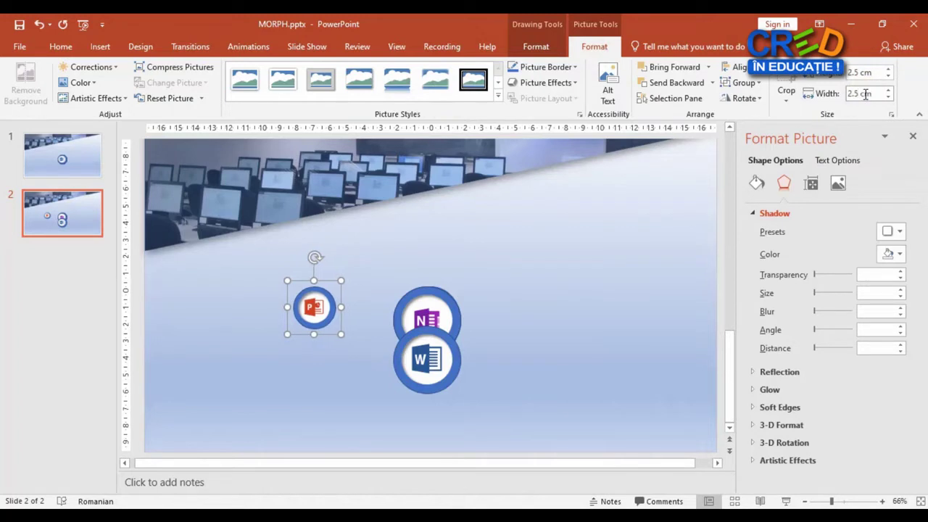
- Pull OneNote out at 2.5 cm and move Access and Outlook out from behind Word
drag(424, 316, 536, 313)
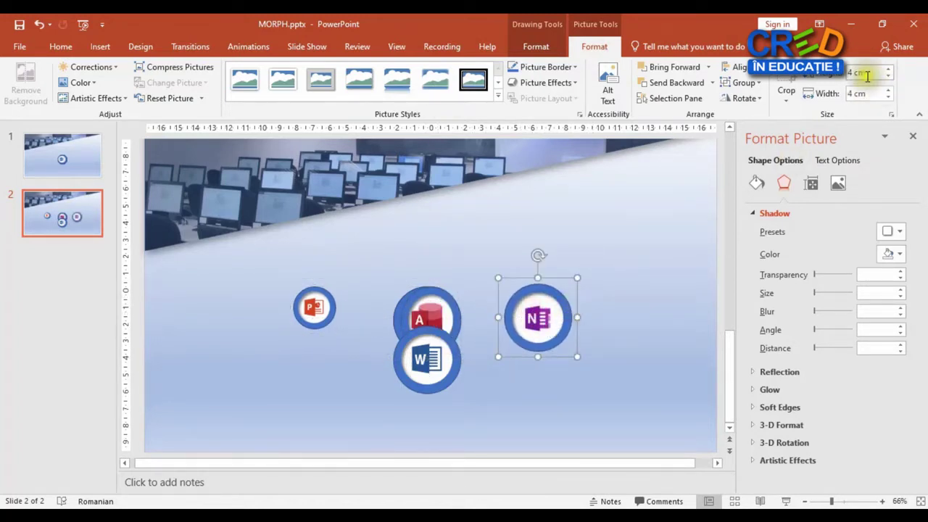
text(2.5)
key(Return)
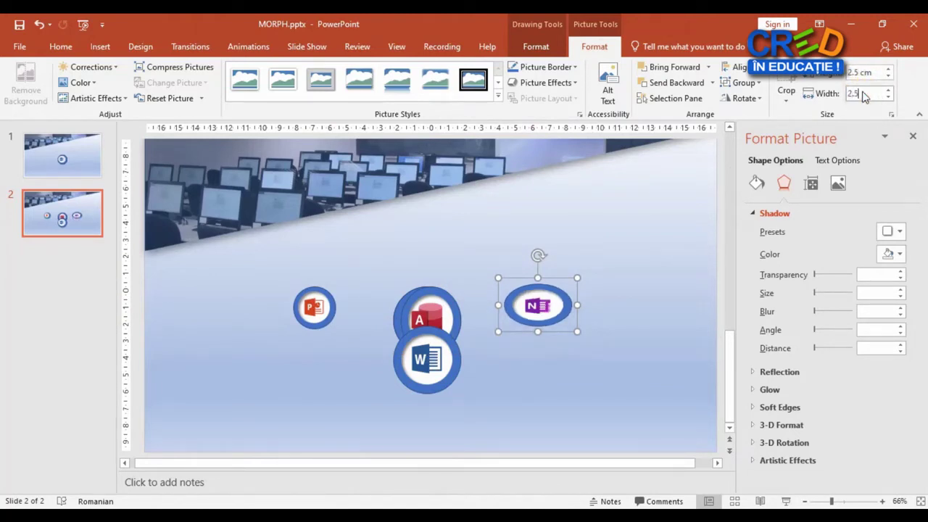
key(Return)
mouse_move(433, 305)
mouse_down()
mouse_move(404, 227)
mouse_move(473, 232)
mouse_up()
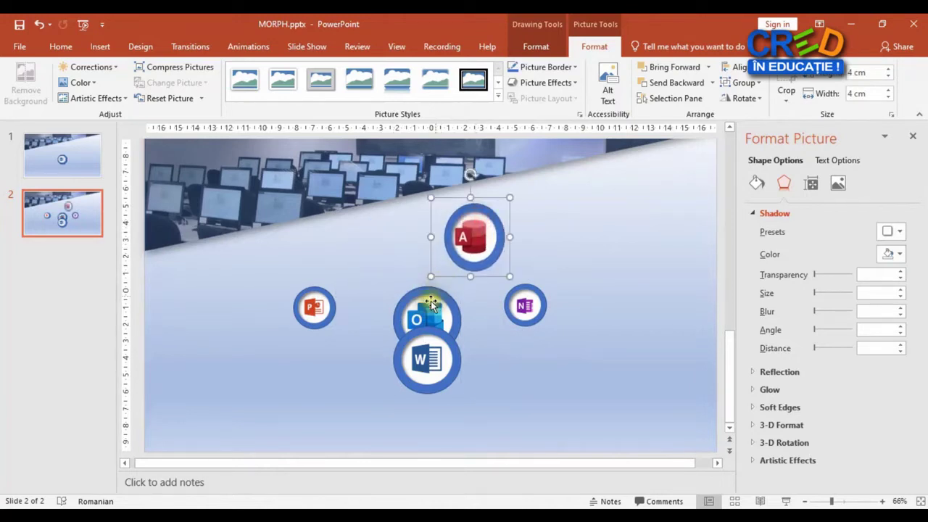
mouse_move(435, 304)
mouse_down()
mouse_move(422, 278)
mouse_move(595, 241)
mouse_up()
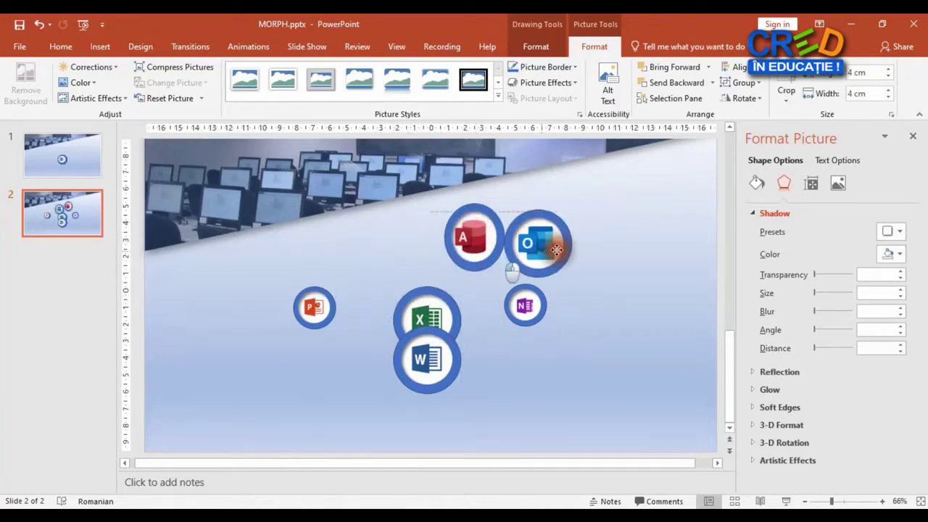
drag(417, 299, 384, 244)
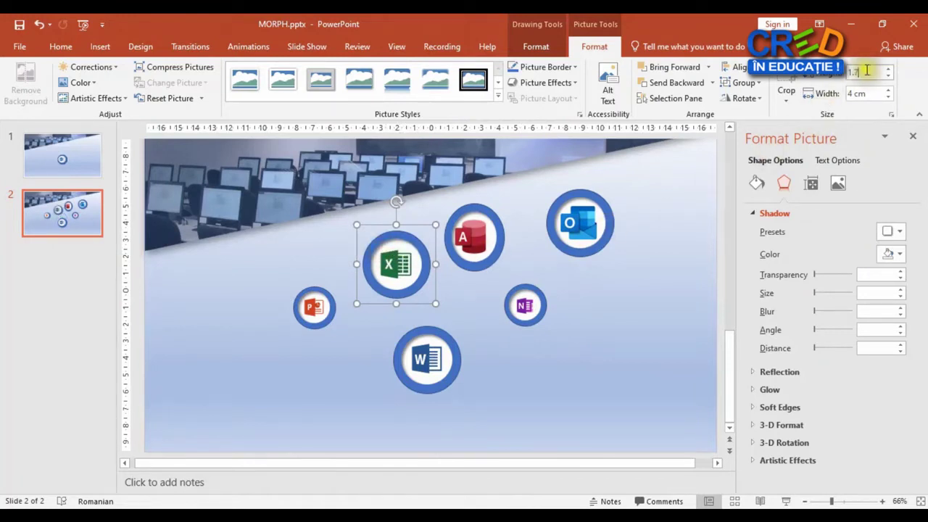
- Shrink the Excel and Outlook icons to 1.7 cm and Access to 1.2 cm
click(863, 95)
click(864, 94)
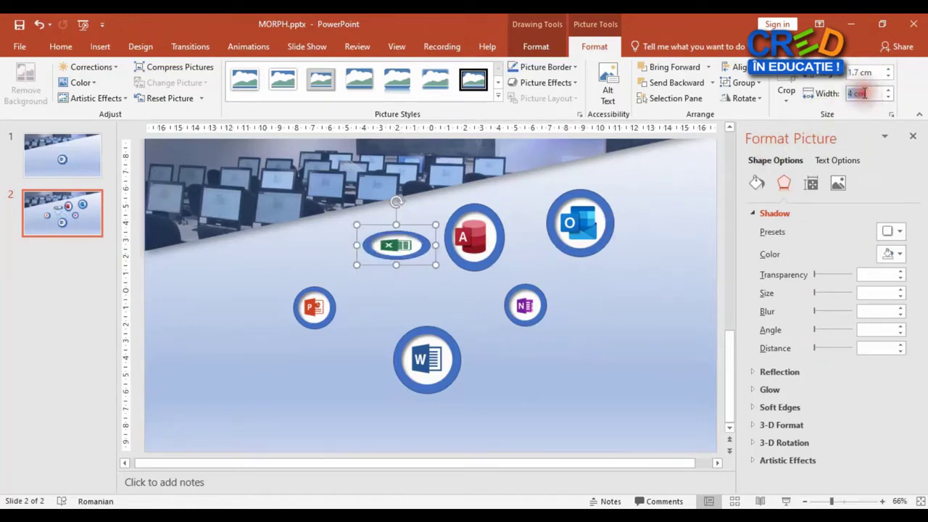
text(1.7)
key(Return)
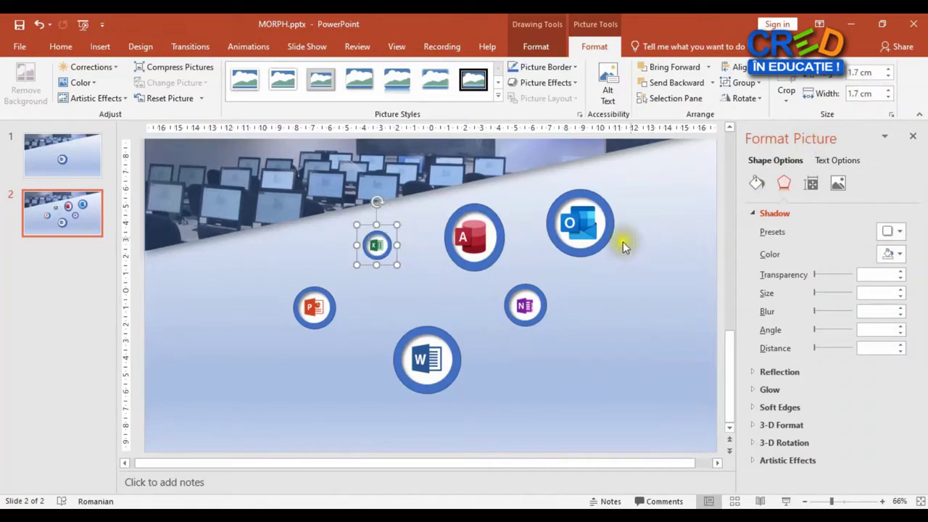
click(578, 237)
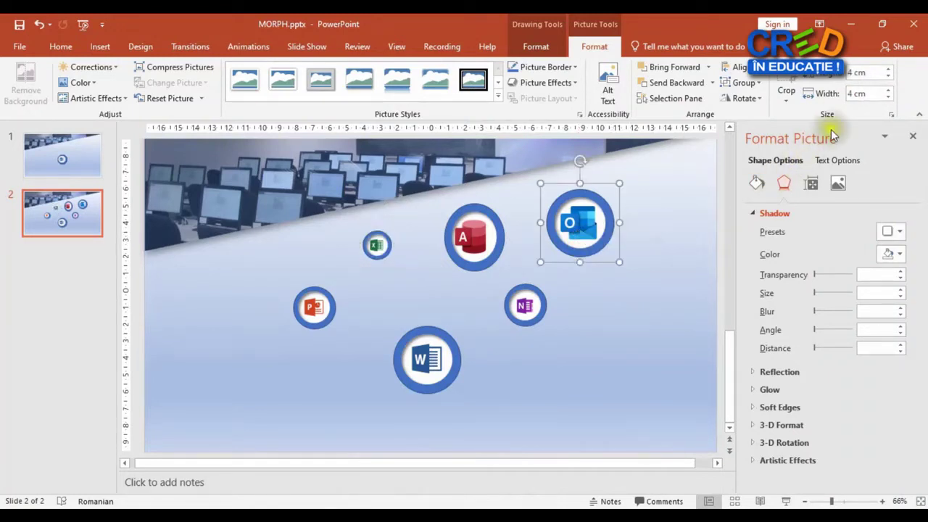
click(877, 73)
text(1.7)
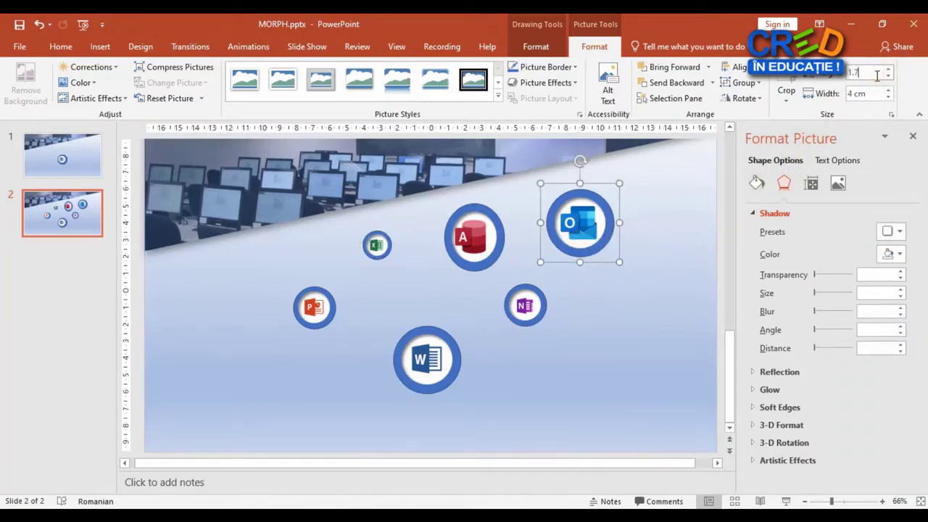
key(Return)
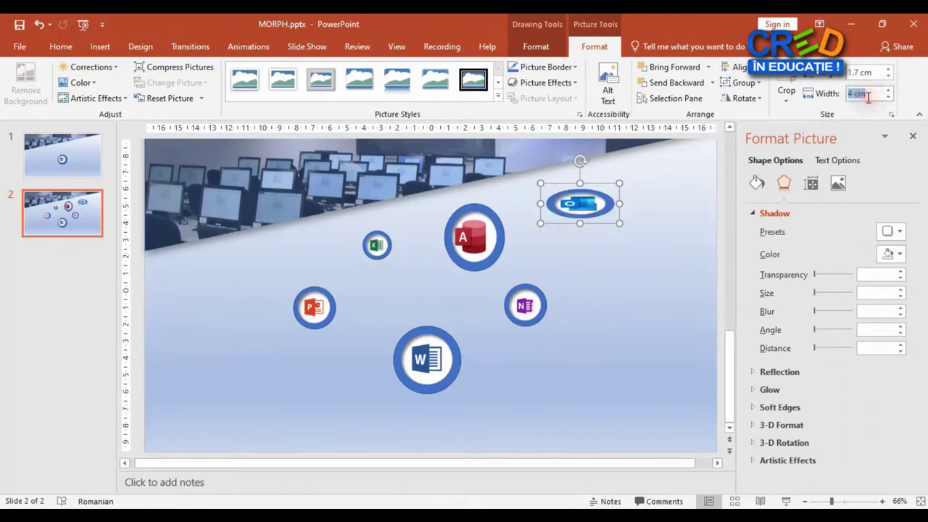
text(1.7)
key(Return)
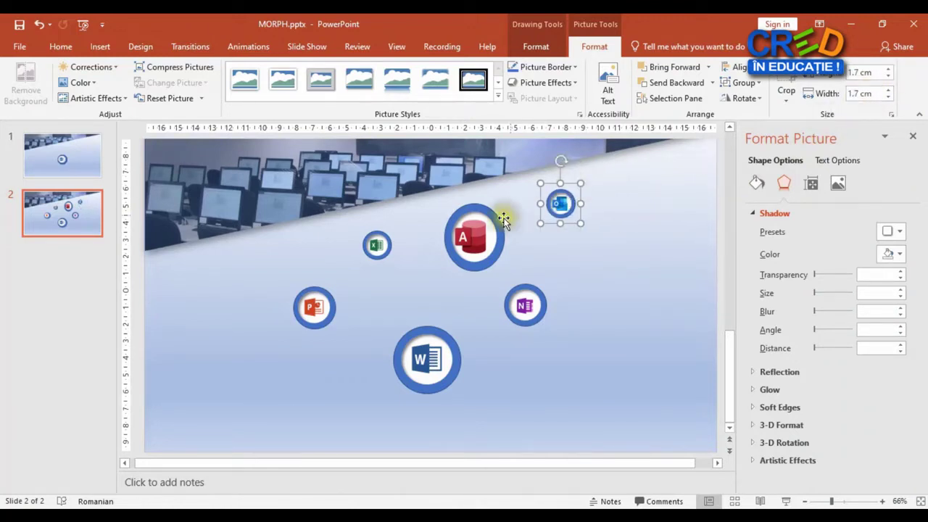
click(475, 224)
click(863, 72)
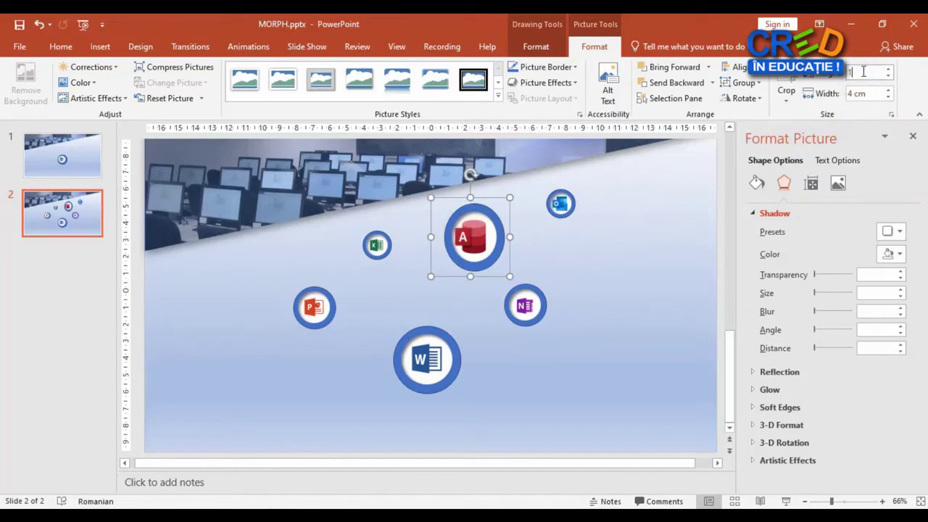
text(.2)
click(865, 91)
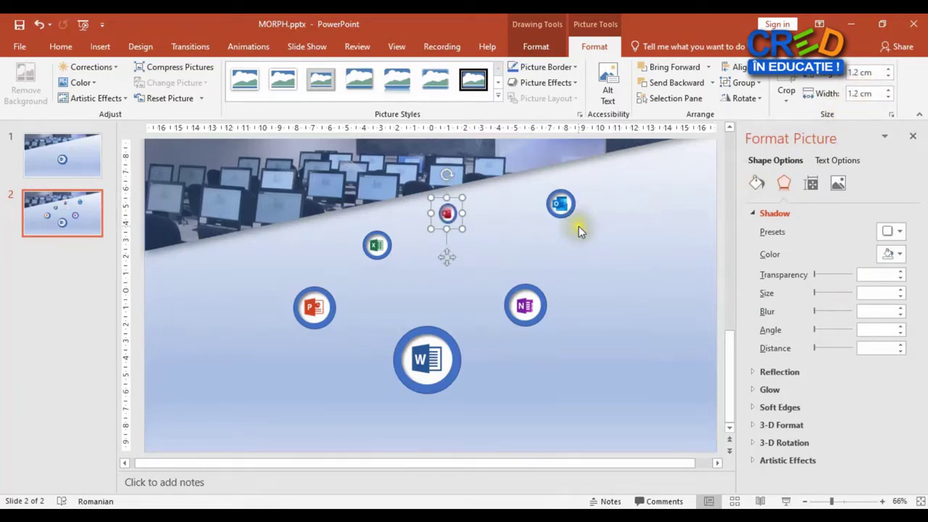
- Fine-tune Outlook, Excel, Access, PowerPoint, OneNote and Word into an arc above Word
drag(562, 202, 487, 252)
drag(381, 245, 348, 250)
mouse_move(447, 213)
mouse_down()
mouse_move(418, 213)
mouse_move(421, 227)
mouse_up()
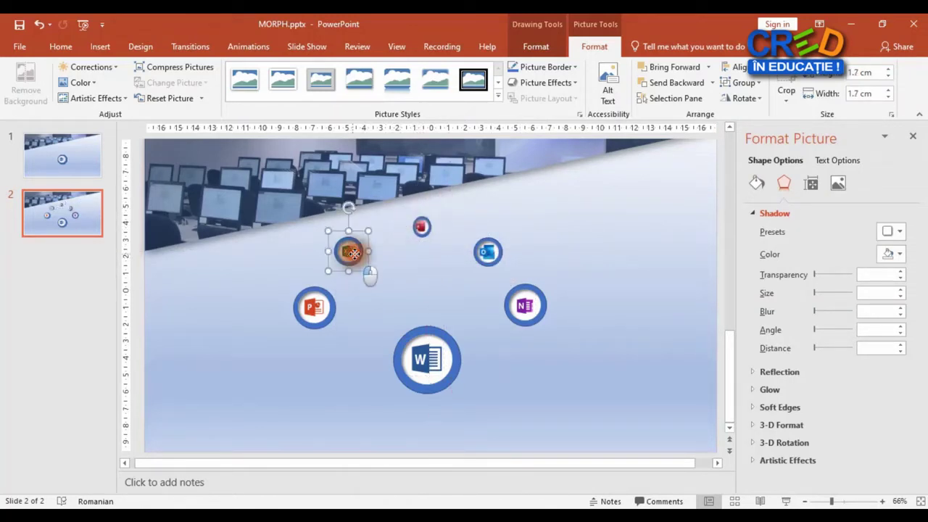
mouse_move(314, 308)
mouse_down()
mouse_move(297, 297)
mouse_move(313, 297)
mouse_up()
mouse_move(520, 308)
mouse_down()
mouse_move(511, 308)
mouse_move(523, 305)
mouse_up()
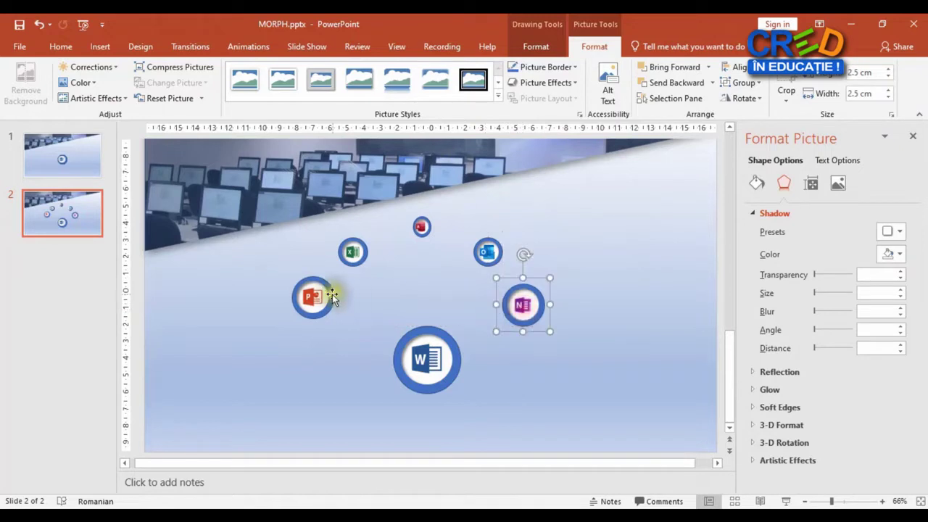
drag(316, 293, 319, 293)
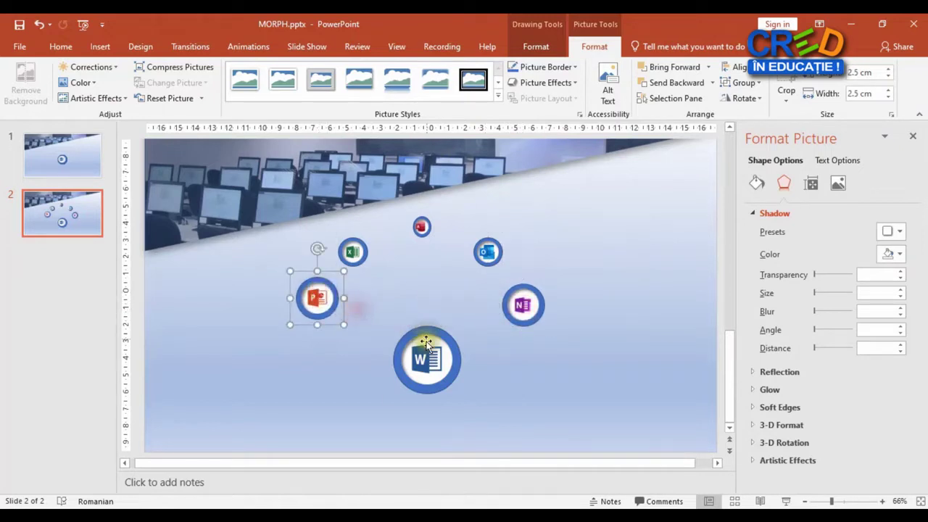
drag(425, 339, 421, 325)
- Select the OneNote and PowerPoint icons and Align Middle them
click(535, 307)
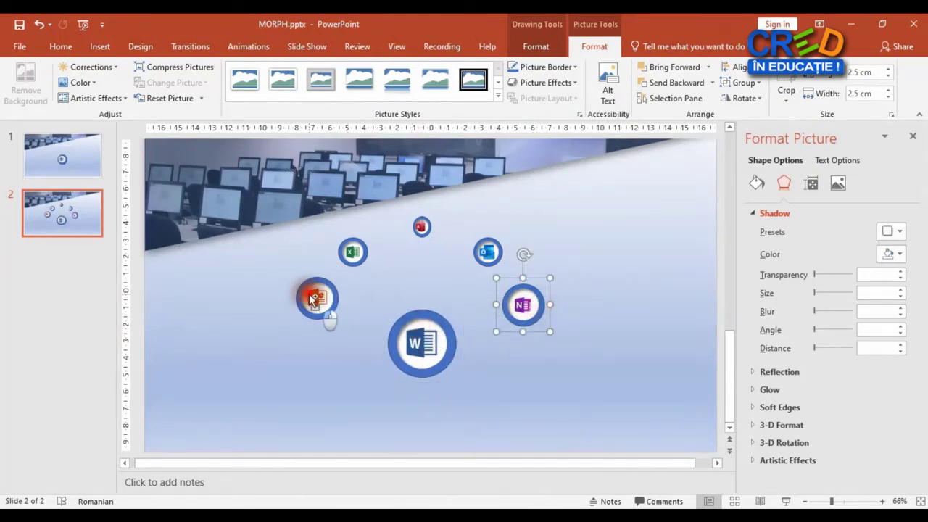
shift+click(324, 313)
click(744, 98)
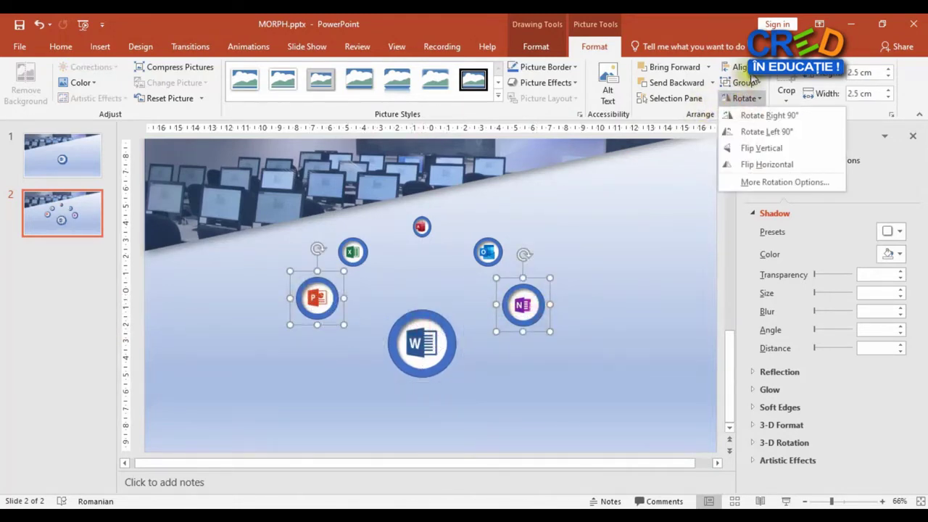
click(736, 67)
click(736, 67)
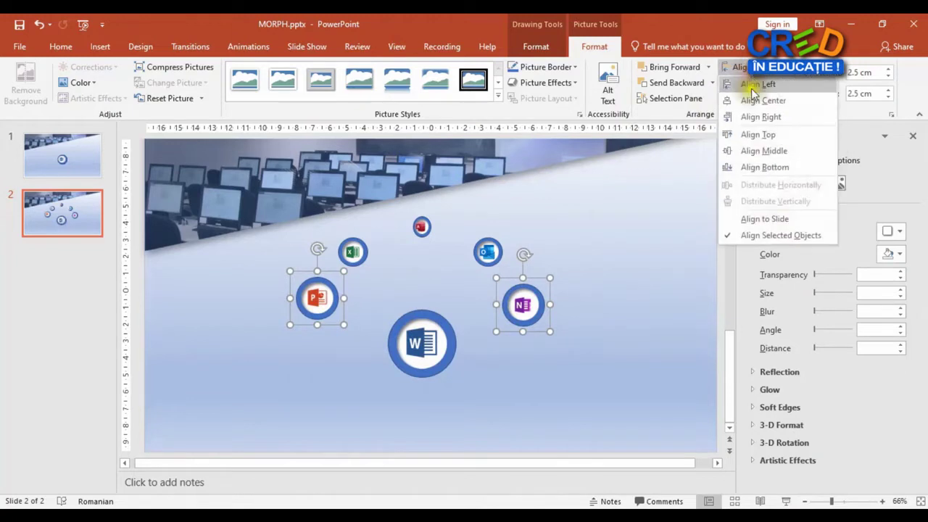
click(776, 150)
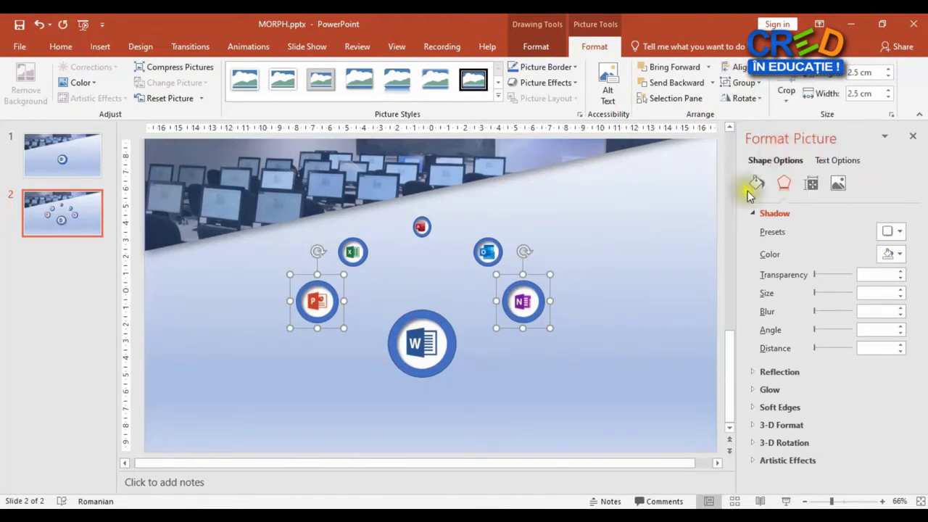
click(591, 279)
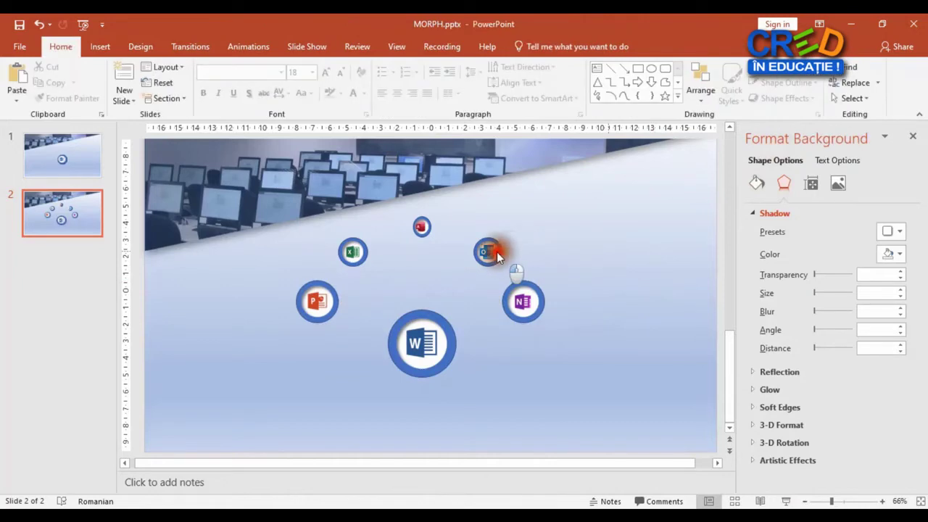
- Select Outlook and Excel without aligning them, then open the Selection pane listing slide 2's objects
click(478, 254)
shift+click(353, 251)
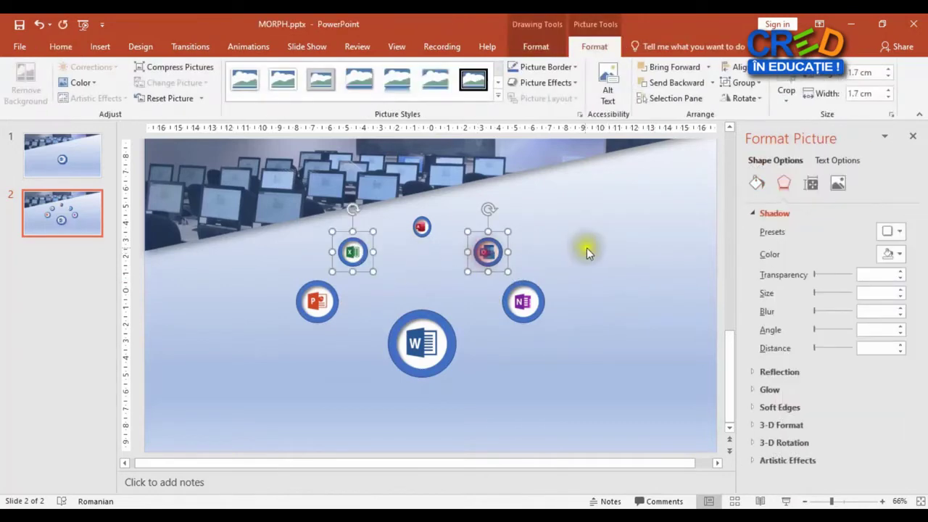
click(735, 67)
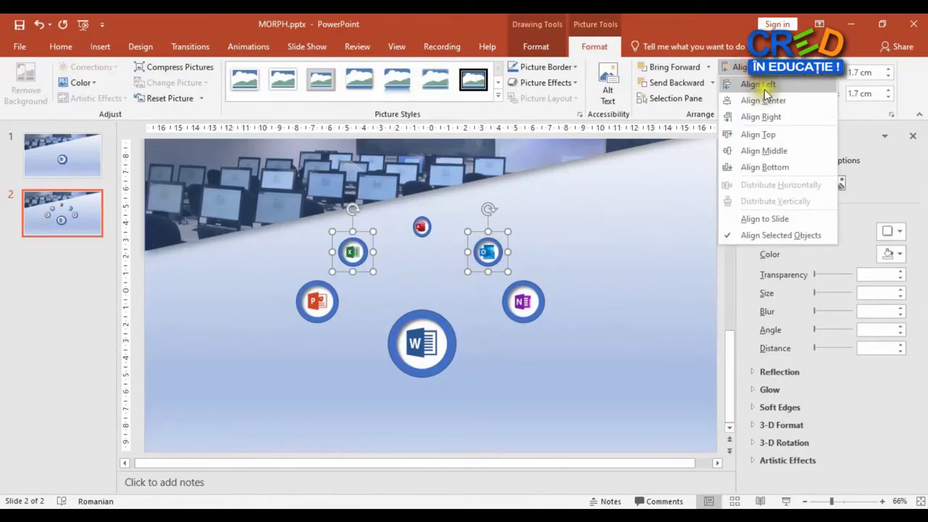
click(768, 150)
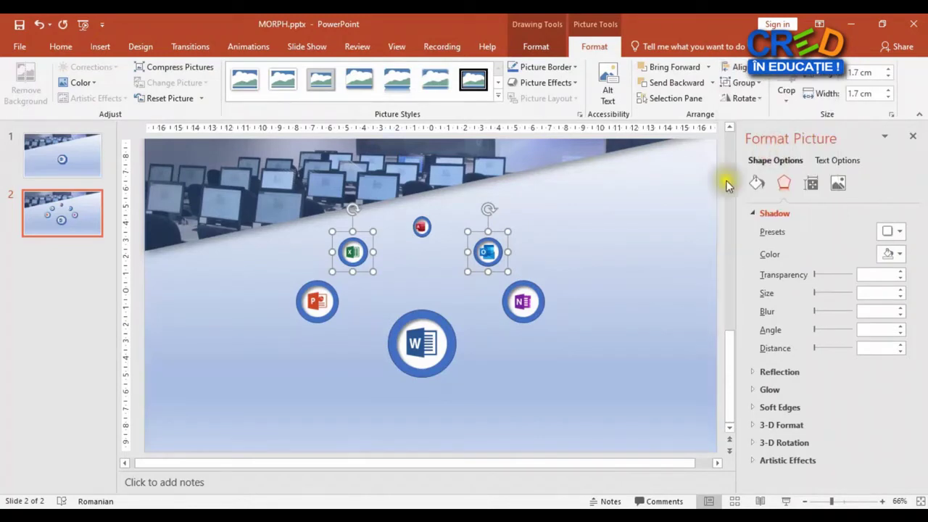
click(629, 237)
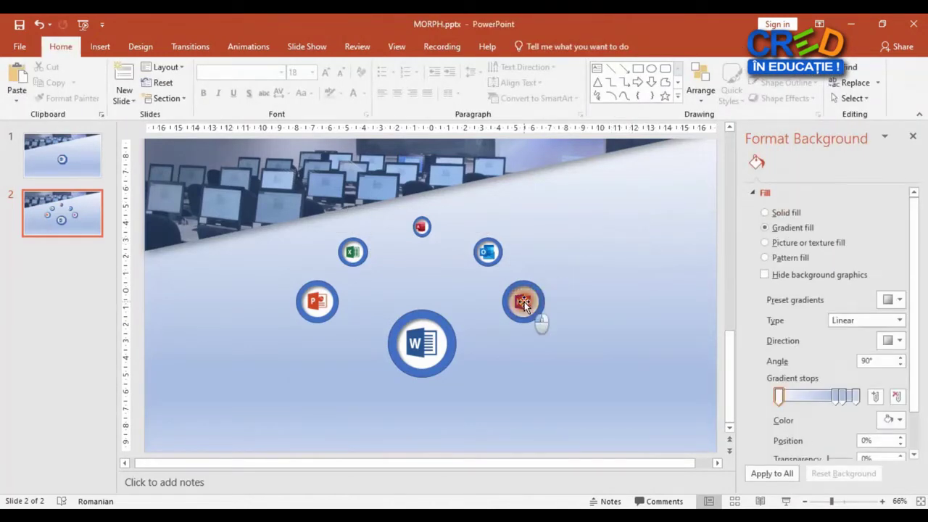
click(524, 301)
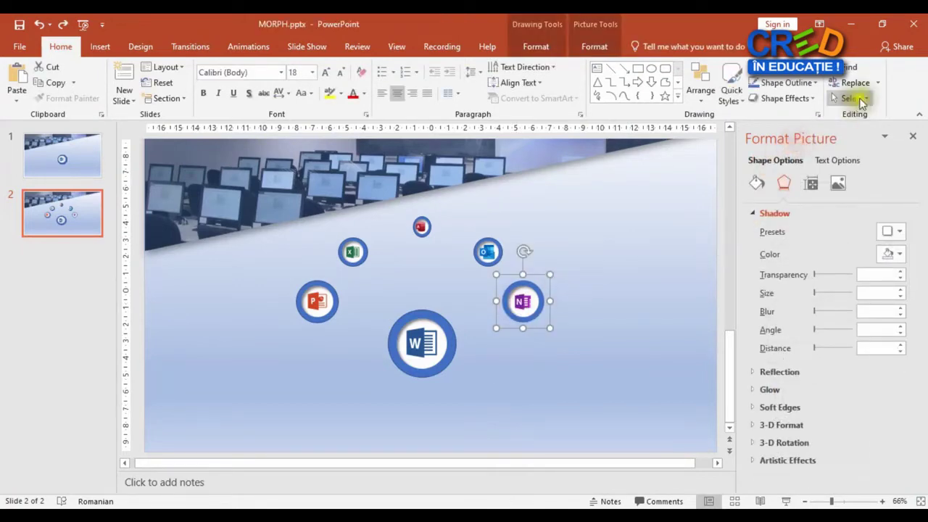
click(861, 102)
- Give Oval 13 behind the OneNote icon a darker theme solid fill
click(866, 145)
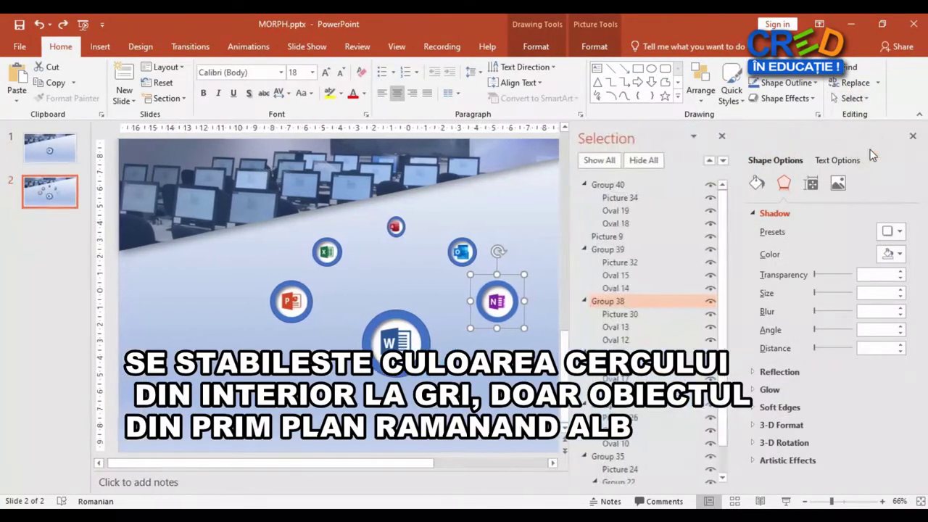
click(909, 140)
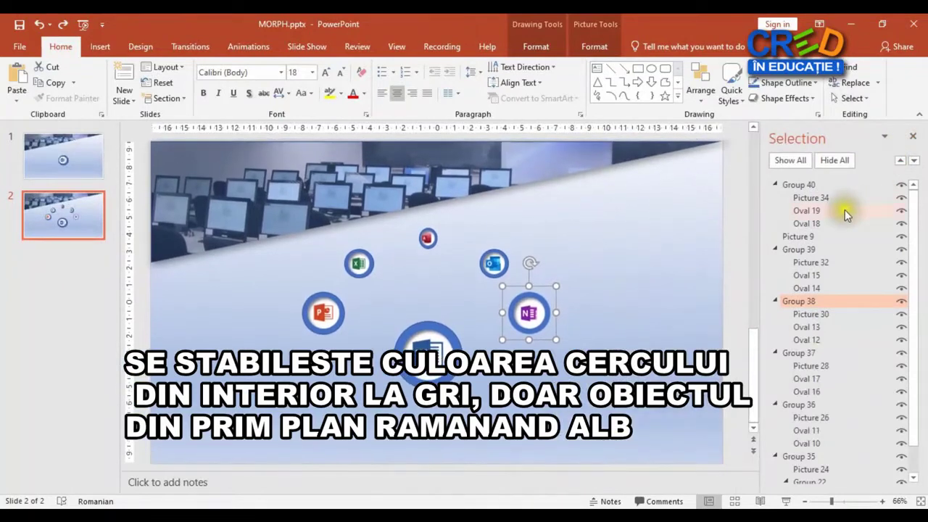
click(819, 326)
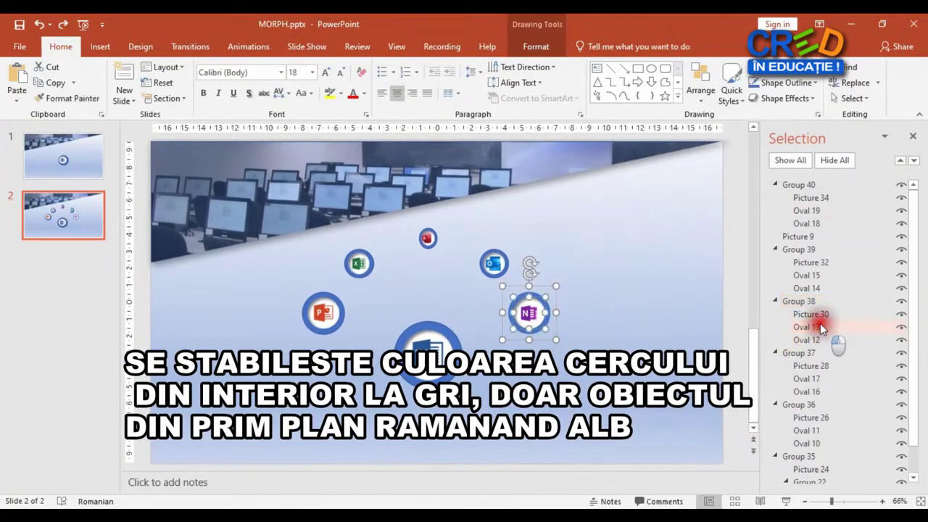
click(820, 326)
key(Return)
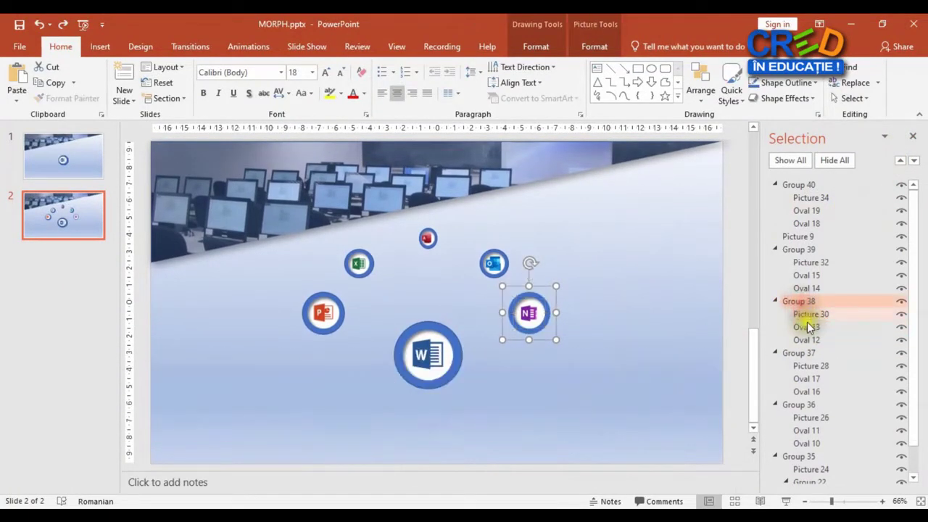
right_click(535, 312)
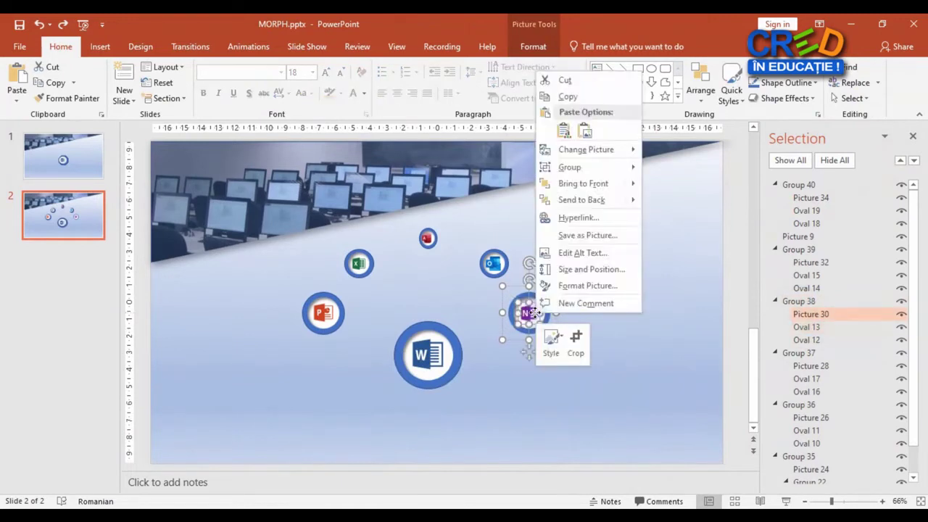
click(573, 284)
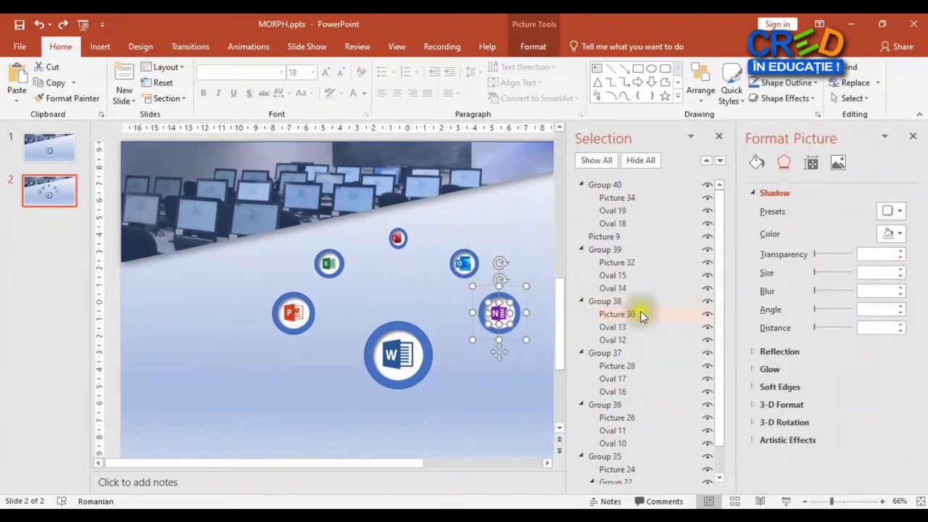
click(615, 325)
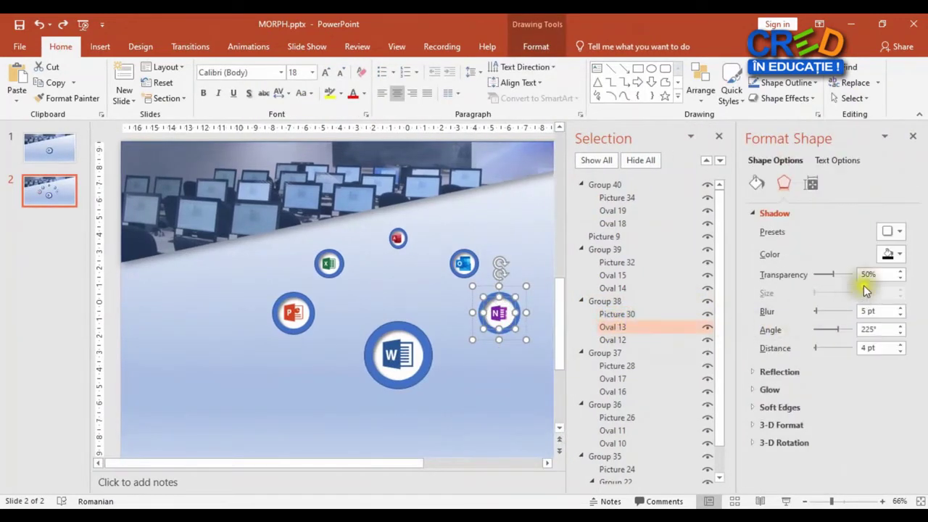
click(754, 184)
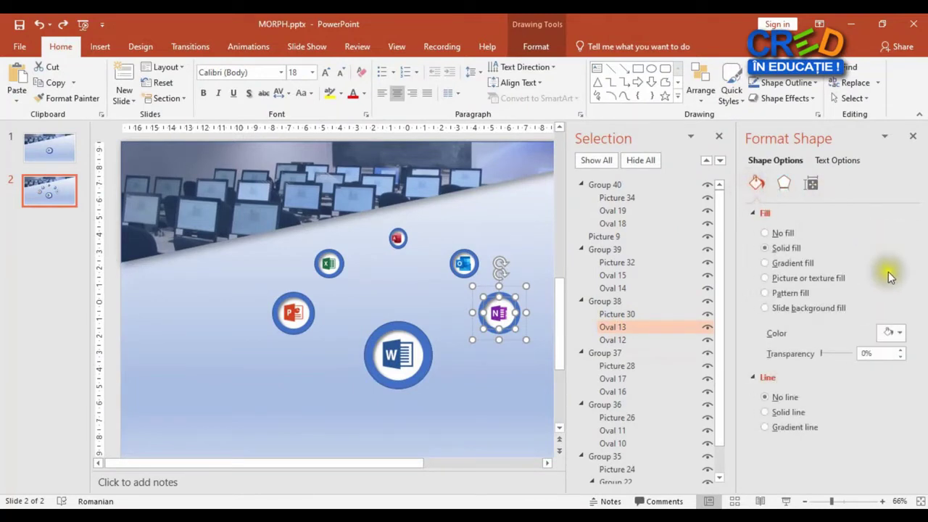
click(892, 332)
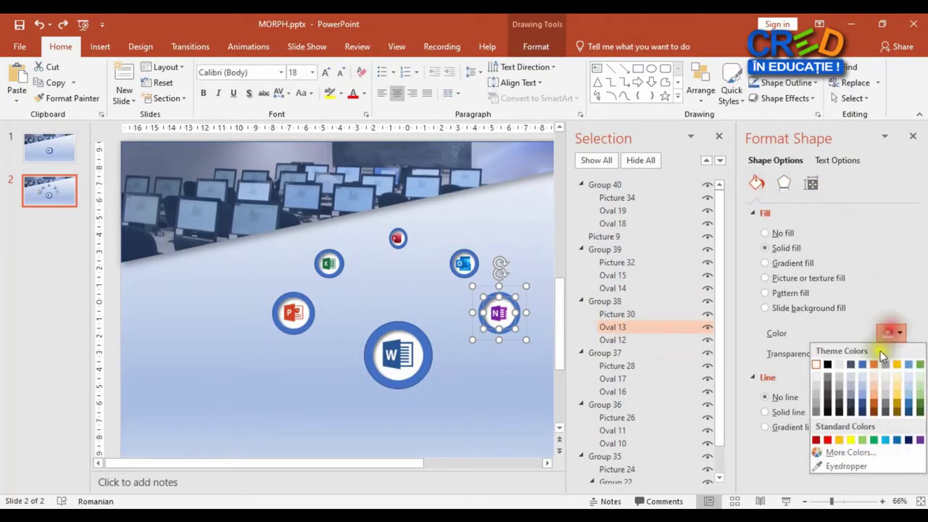
click(816, 392)
- Give Oval 11 behind the Outlook icon a darker theme solid fill
click(488, 368)
click(464, 268)
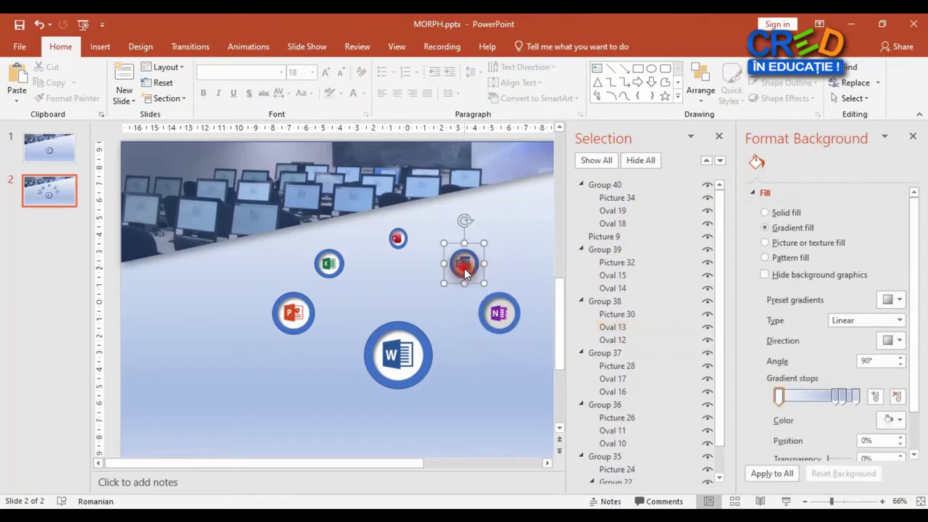
drag(719, 353, 718, 381)
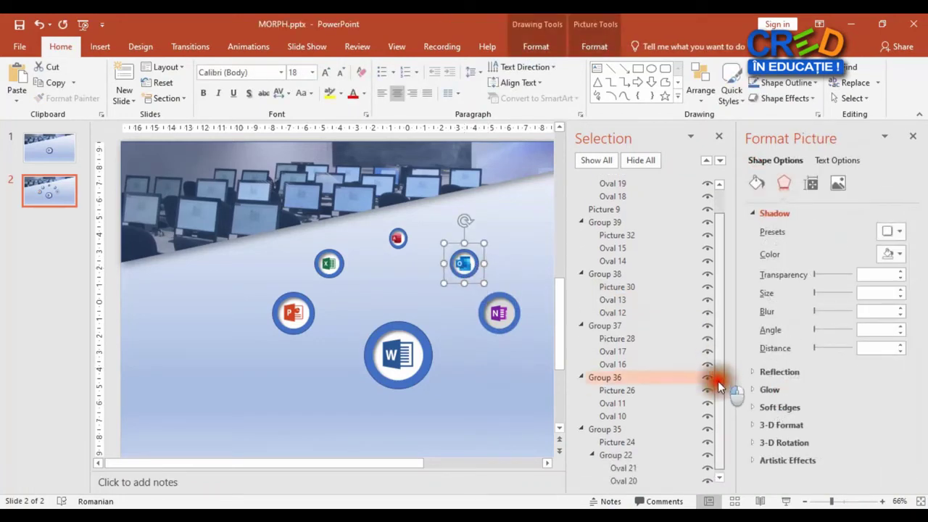
click(612, 400)
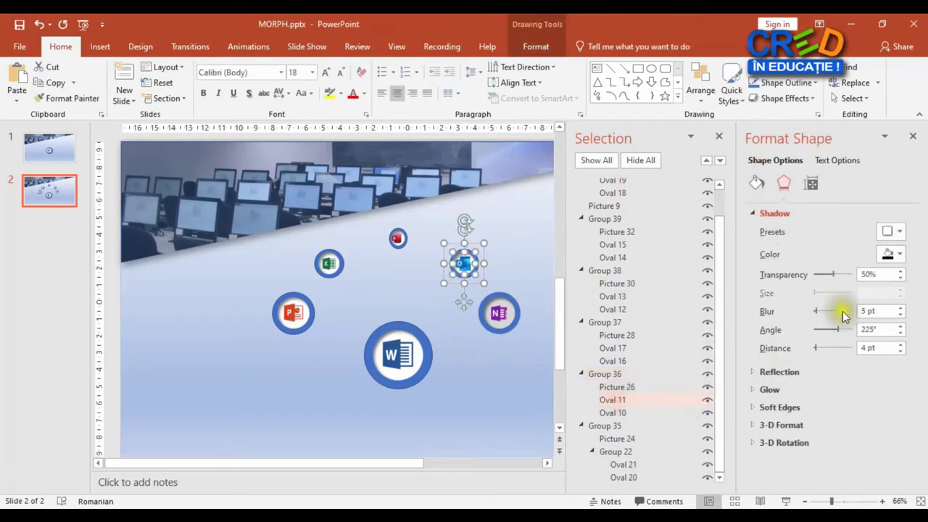
click(758, 187)
click(893, 332)
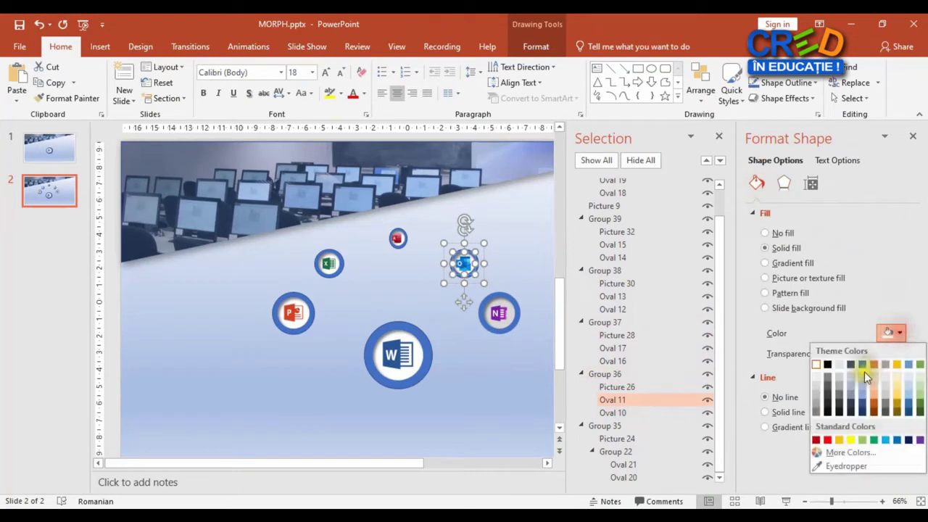
click(818, 382)
- Give Oval 17 behind the small red icon a darker theme solid fill
click(493, 330)
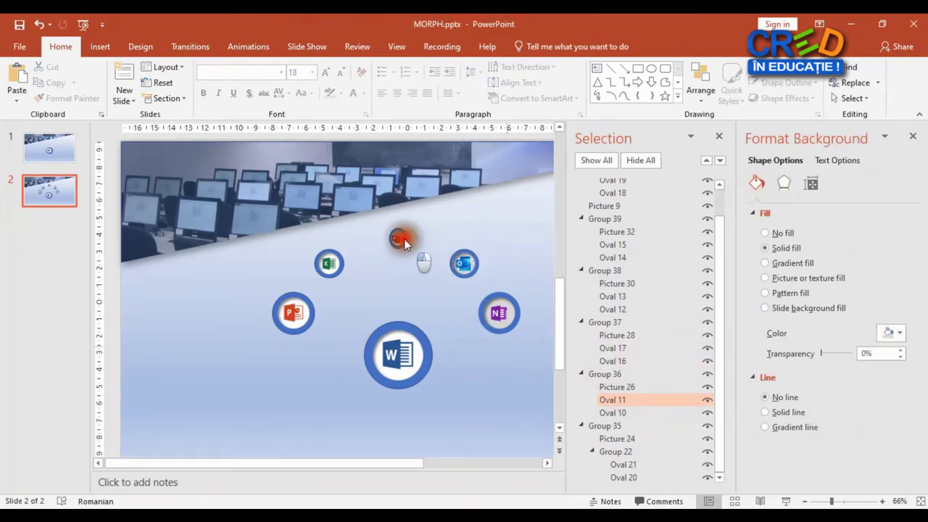
click(402, 237)
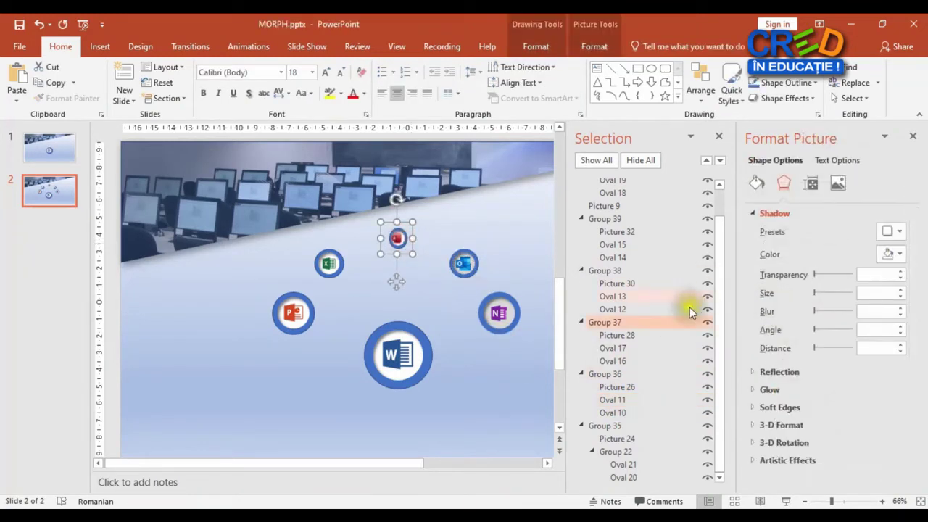
click(612, 349)
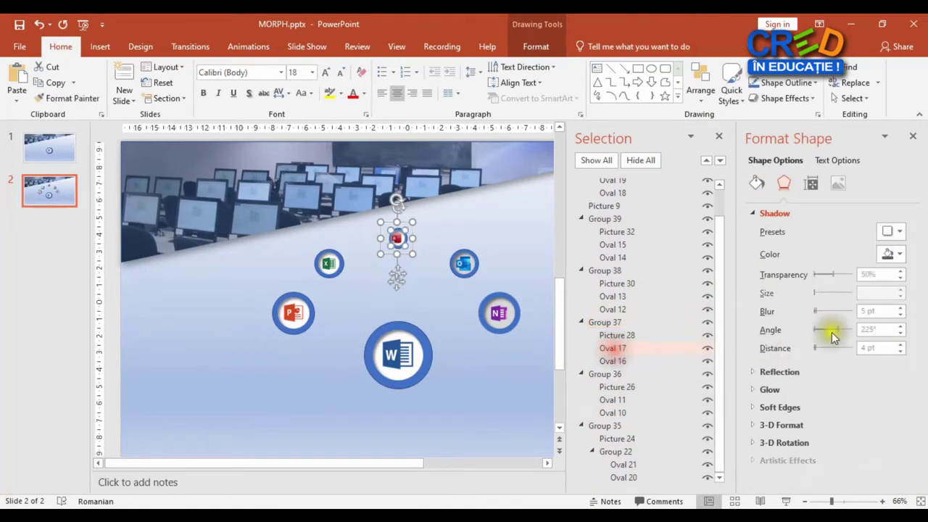
click(753, 184)
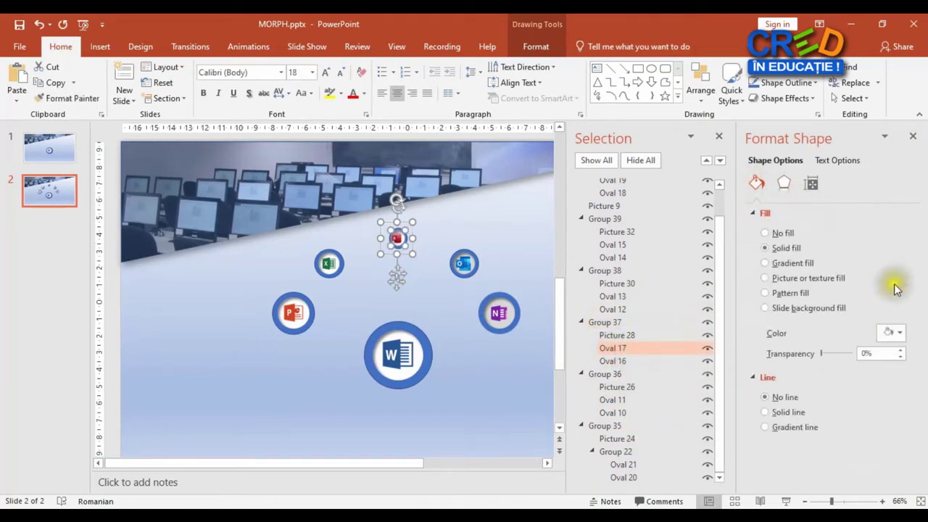
click(898, 333)
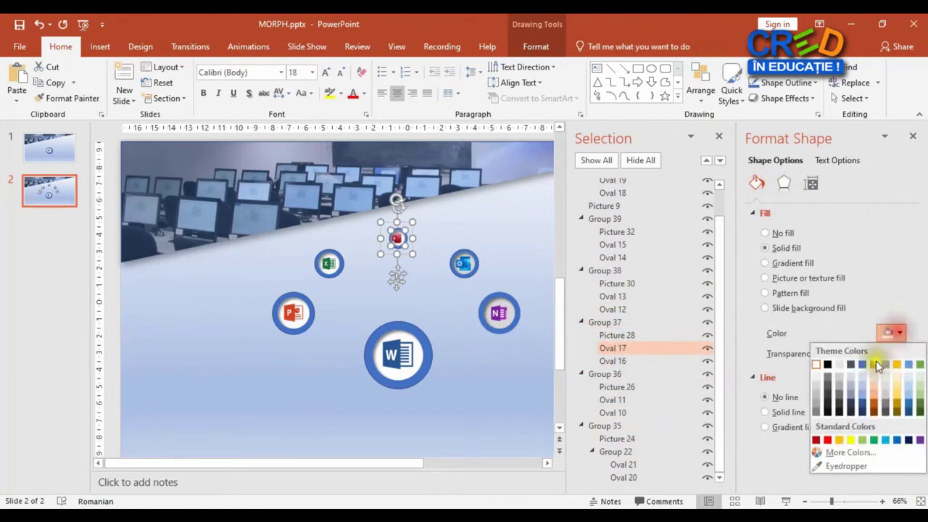
click(817, 382)
- Give Oval 21 behind the Excel icon a darker theme fill
click(329, 263)
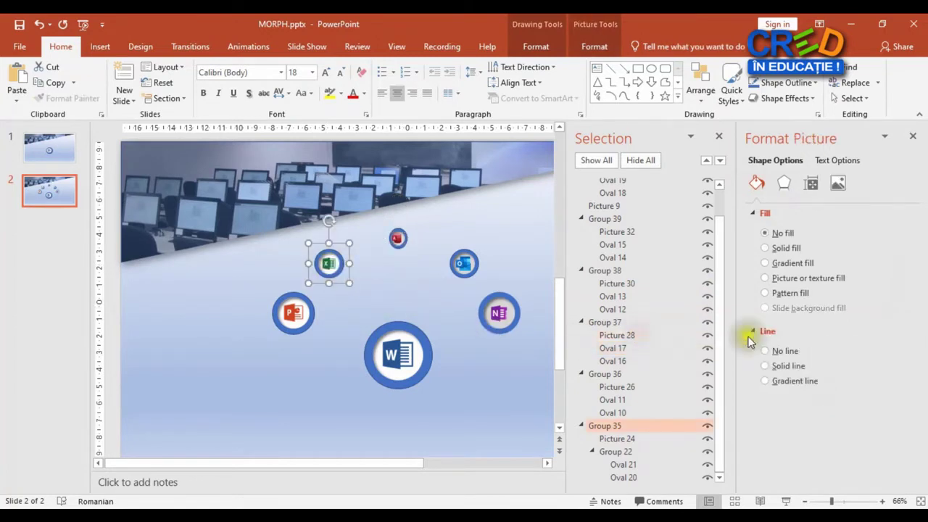
key(Tab)
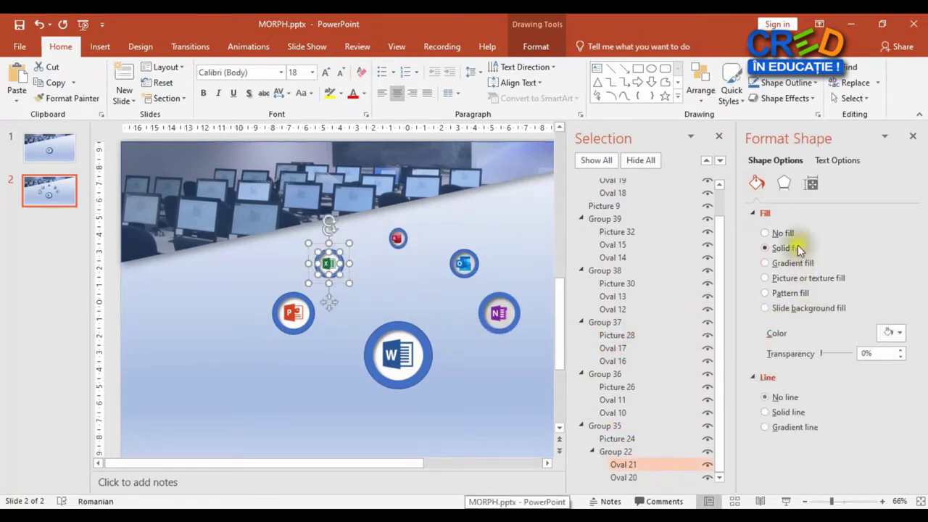
click(896, 333)
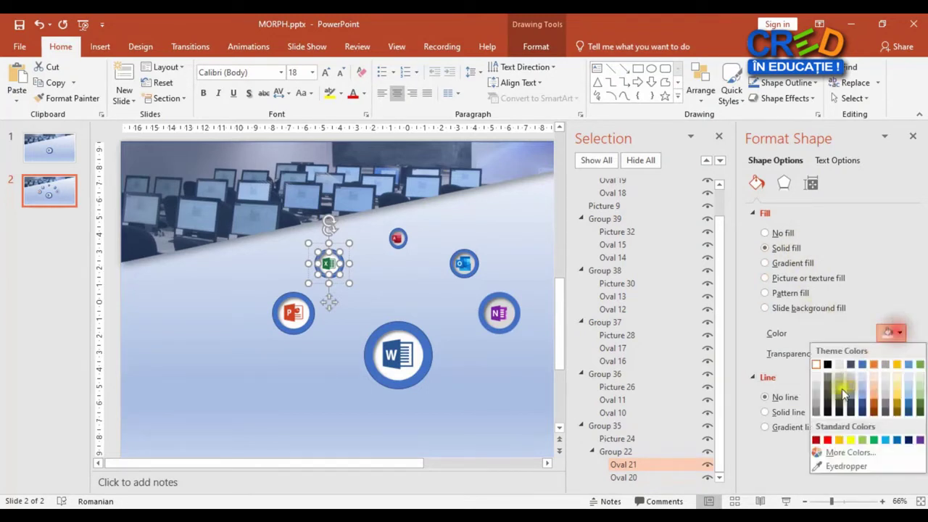
click(816, 384)
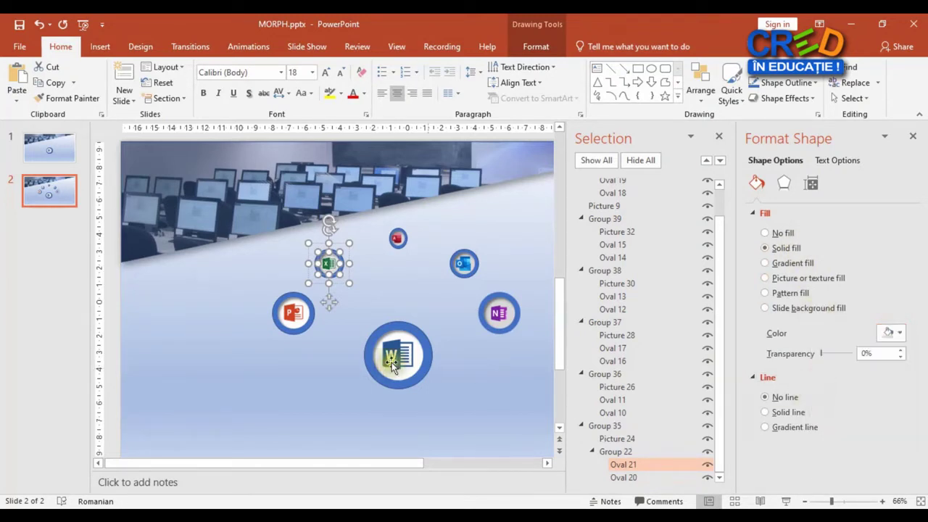
- Give Oval 15 behind the PowerPoint icon a darker theme fill, then deselect
click(294, 313)
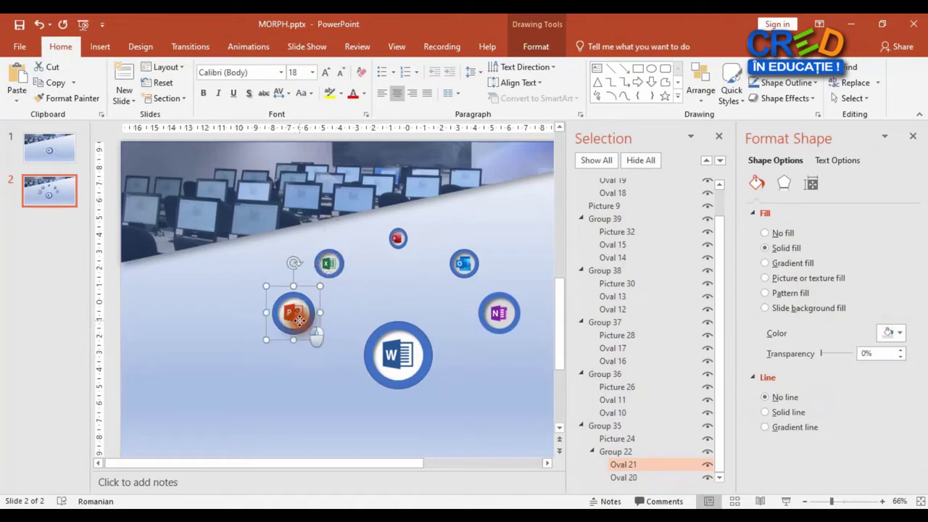
click(612, 246)
click(765, 248)
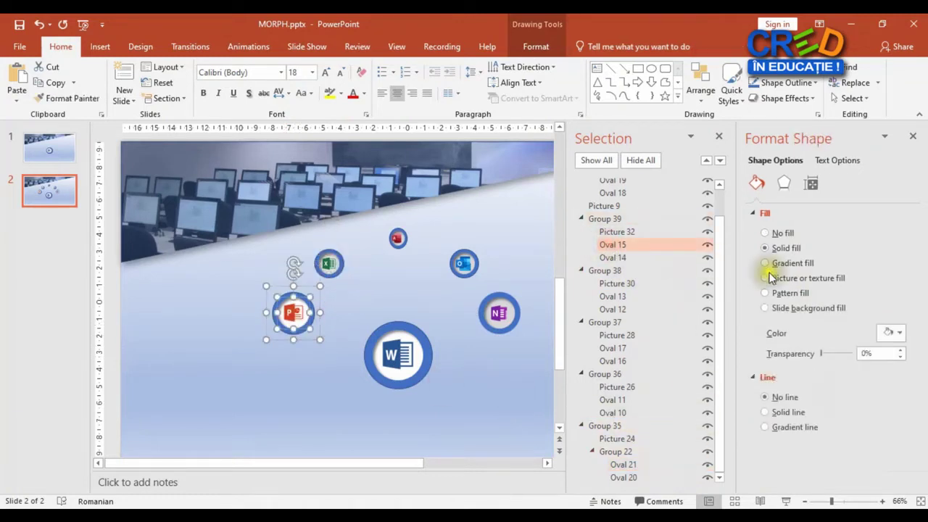
click(886, 332)
click(813, 389)
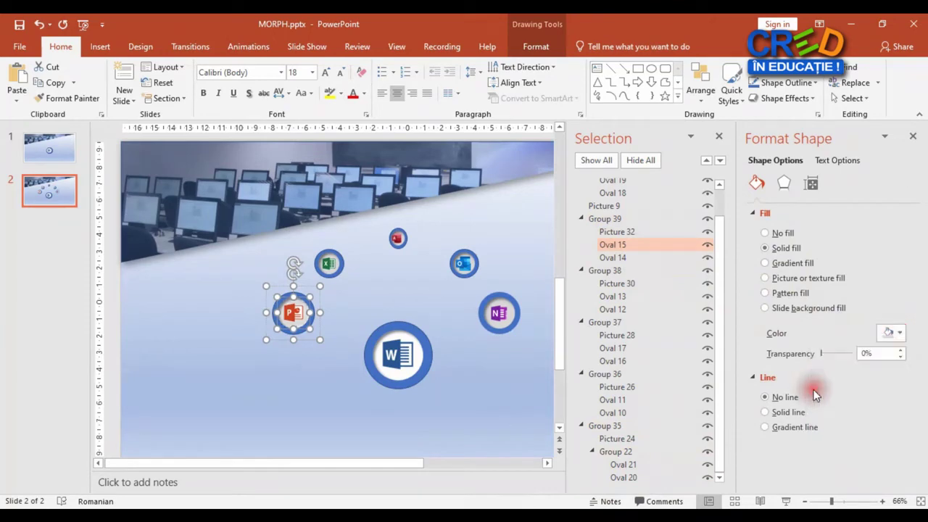
click(482, 397)
- Close the side panes, give slide 2 a 01.00-second Morph transition, and preview it
click(917, 137)
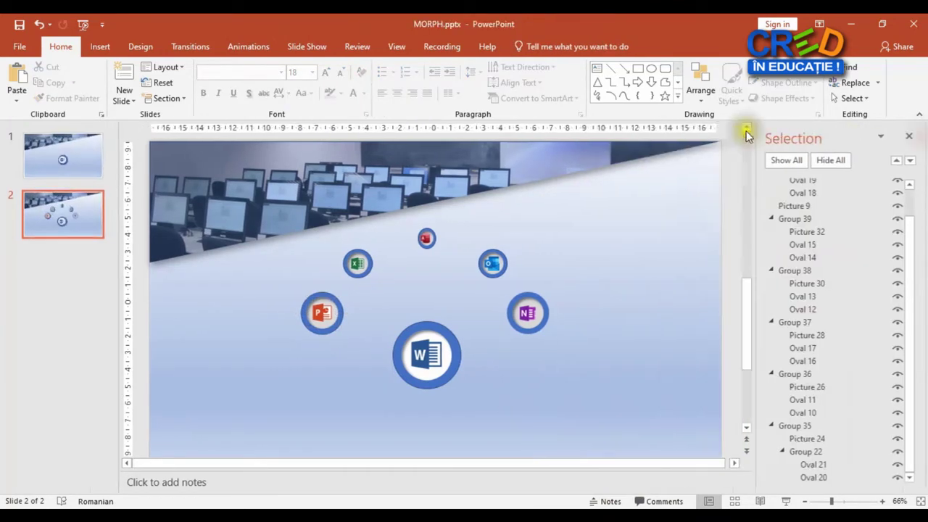
click(916, 138)
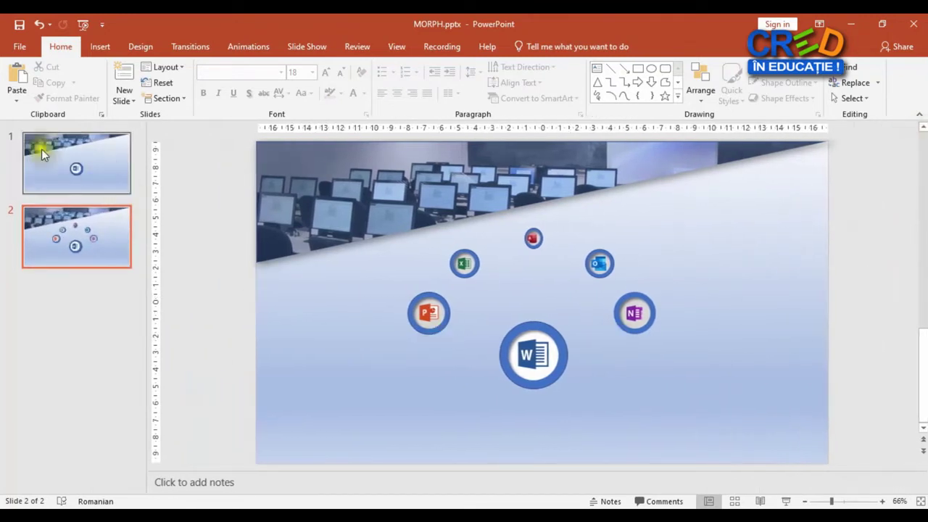
click(183, 52)
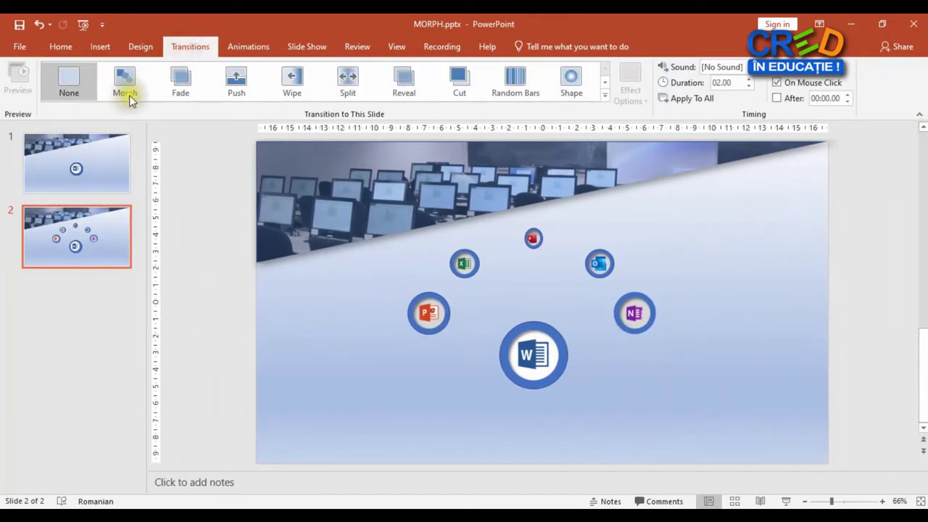
click(129, 95)
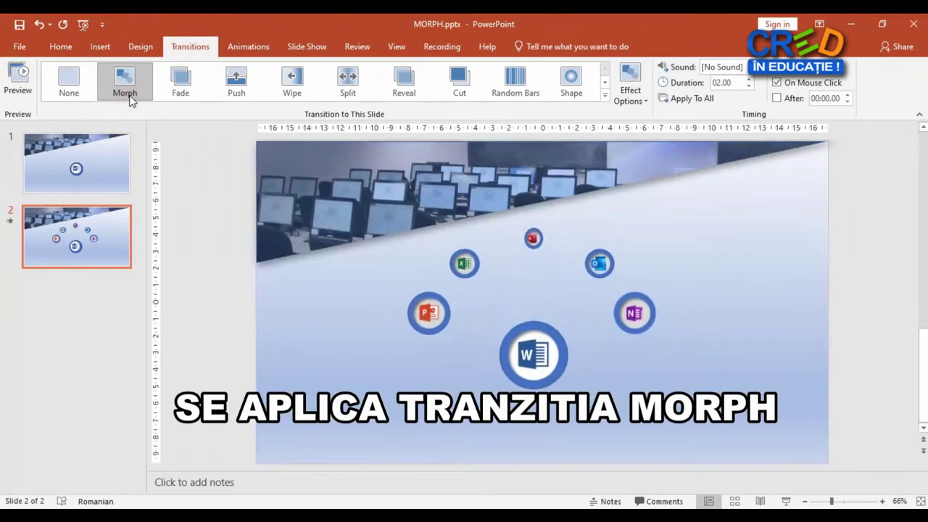
click(716, 83)
text(01)
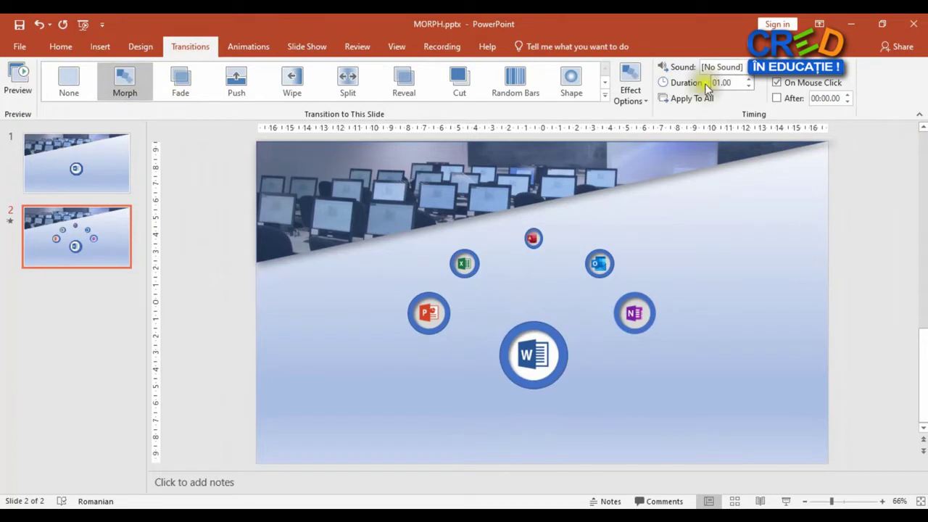
click(135, 86)
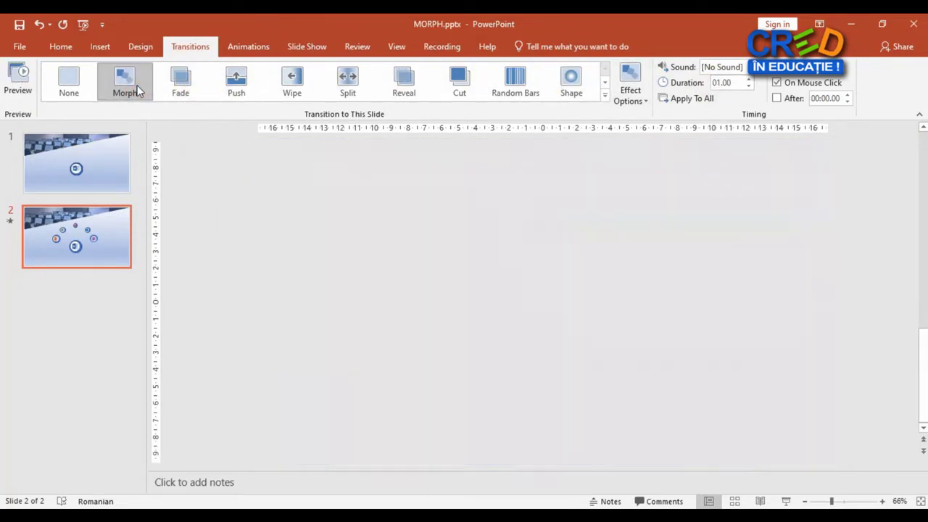
click(138, 88)
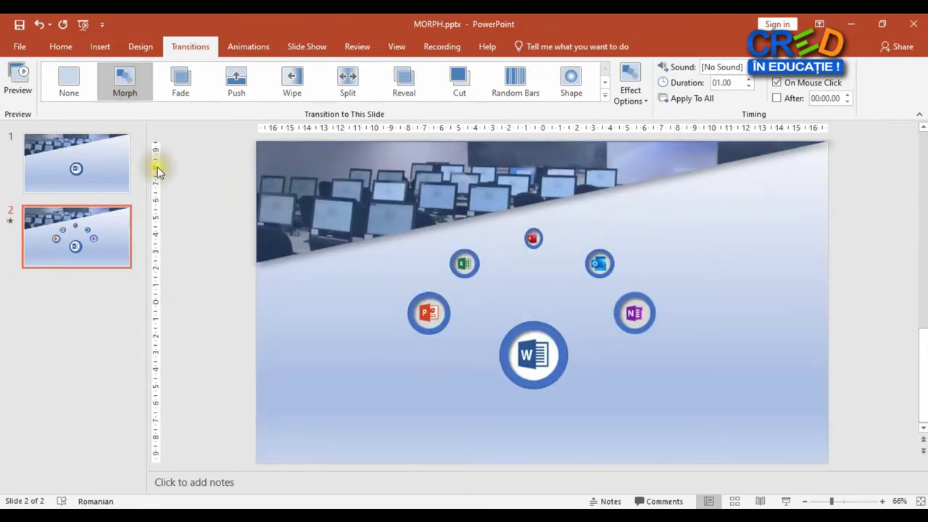
click(67, 47)
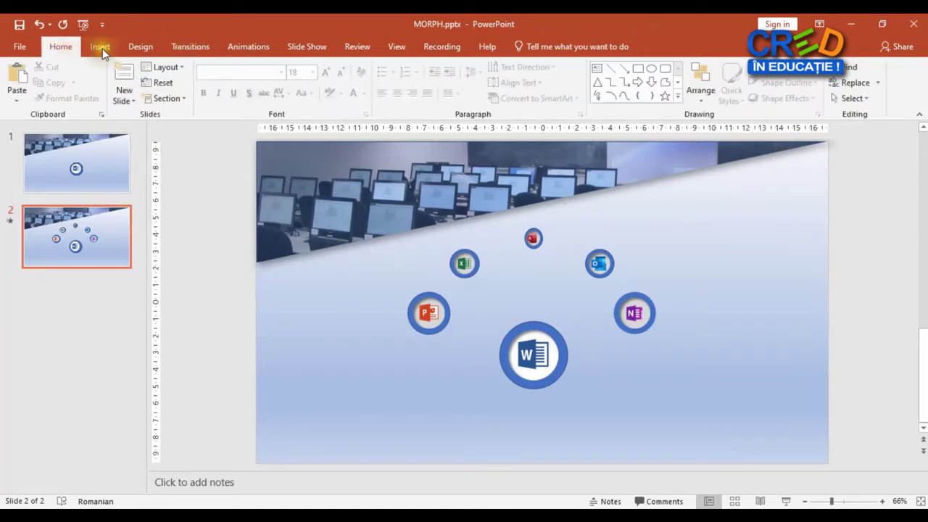
- Draw a text box below the Word icon with 36 pt shadowed text
click(100, 47)
click(545, 81)
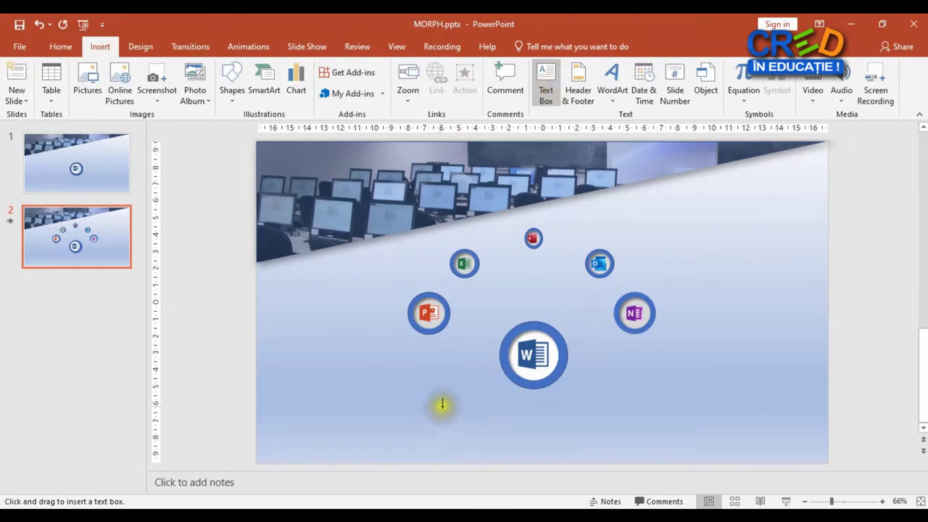
drag(454, 406, 619, 456)
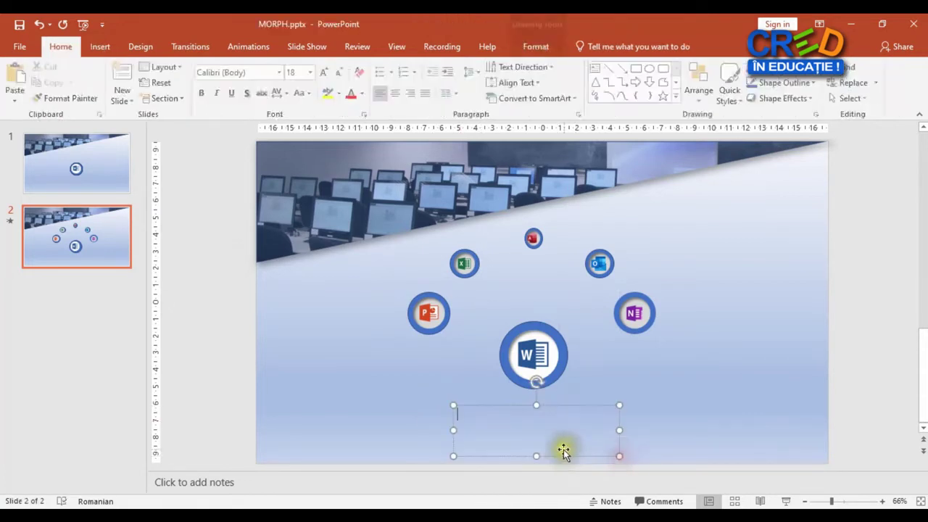
click(312, 73)
click(301, 256)
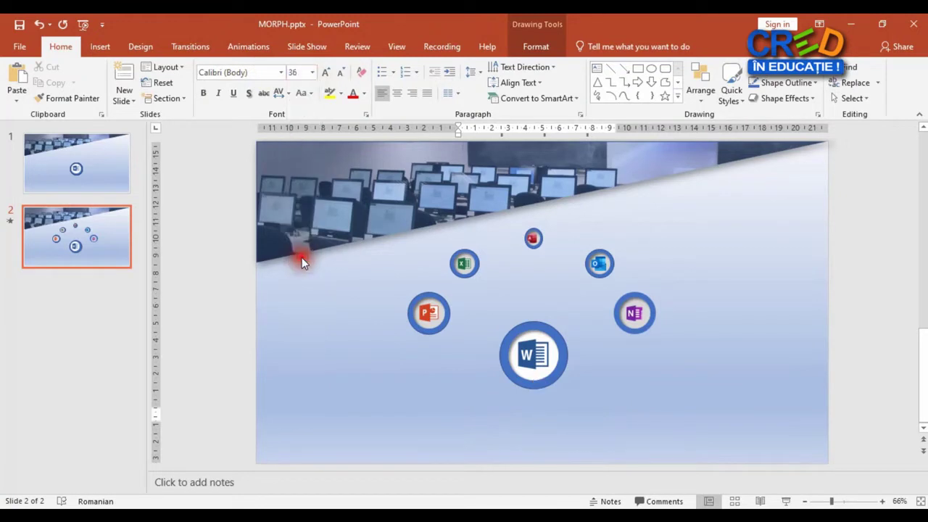
click(253, 96)
click(498, 414)
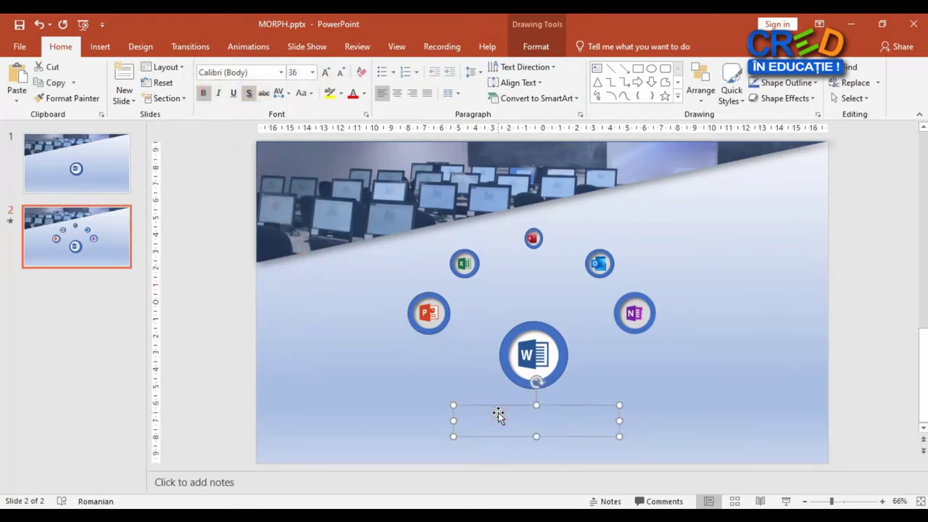
- Type the centred caption 'WORD', nudge it left and up, then go to slide 1
text(WORD)
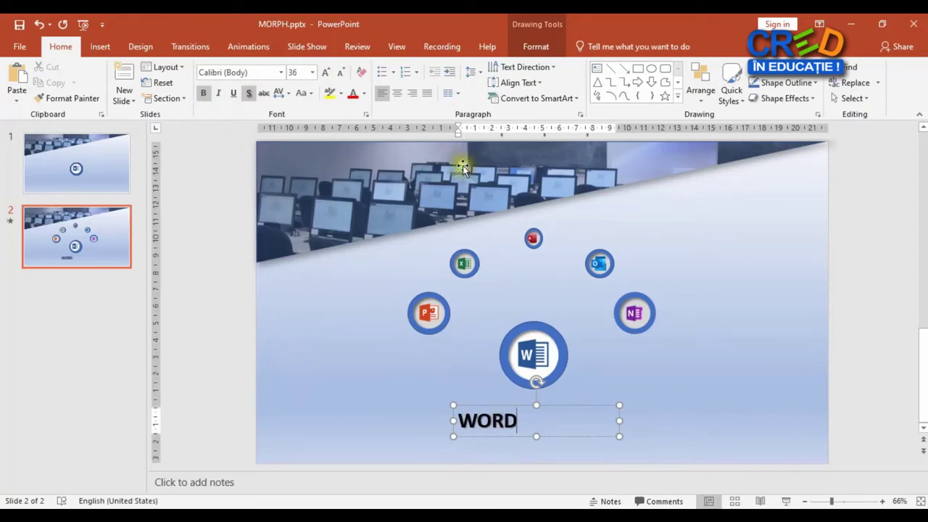
click(396, 92)
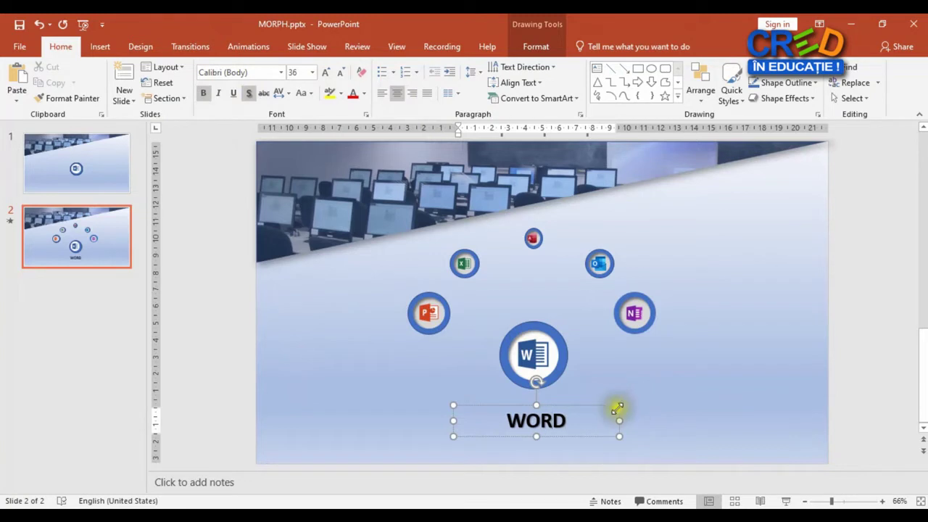
click(596, 402)
key(Left)
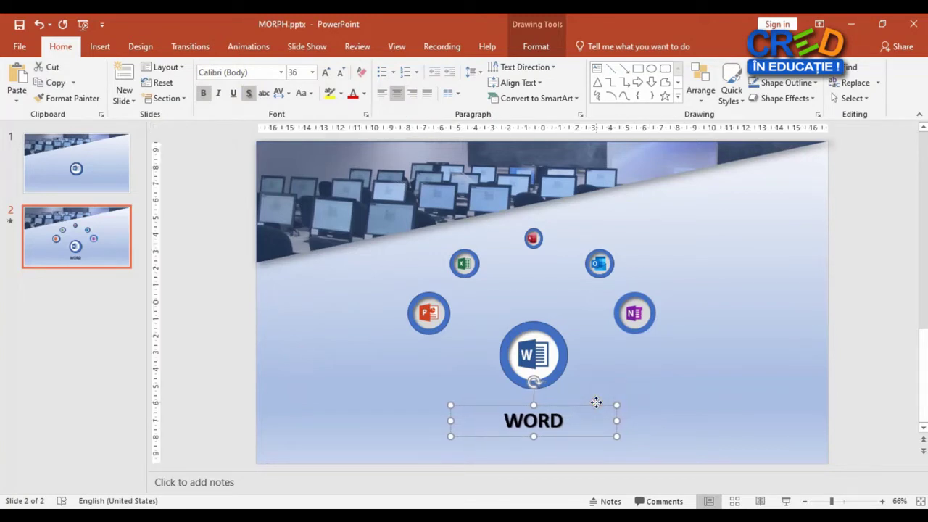
key(Up)
key(Up)
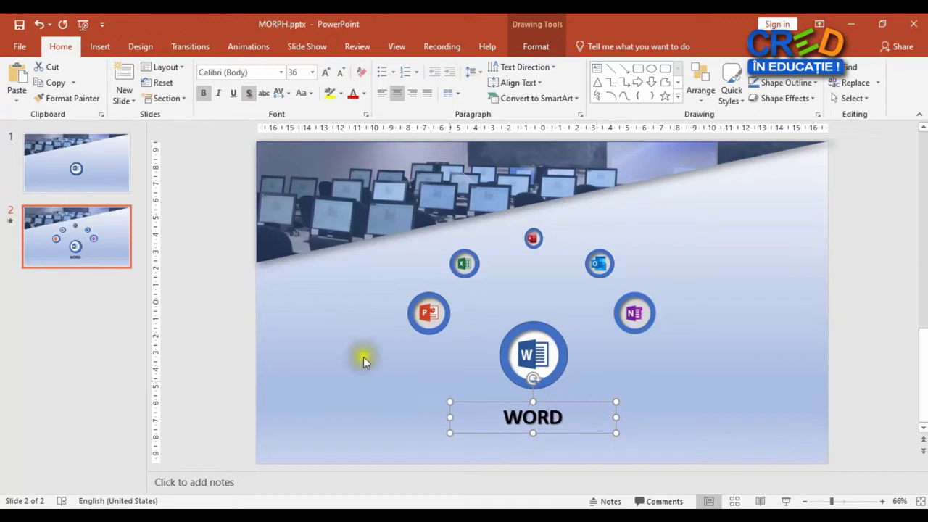
click(63, 181)
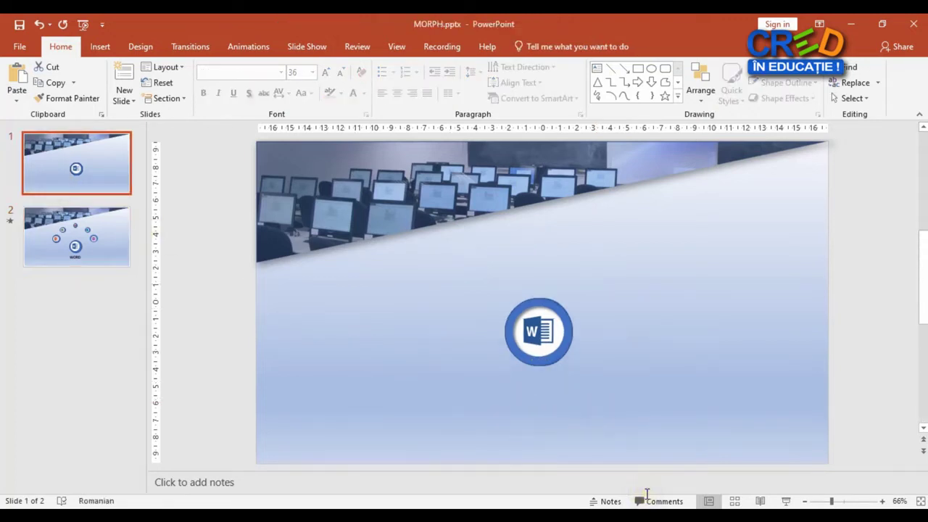
- Paste the WORD caption onto slide 1, move it below the bottom edge, and test the slideshow
key(ctrl+v)
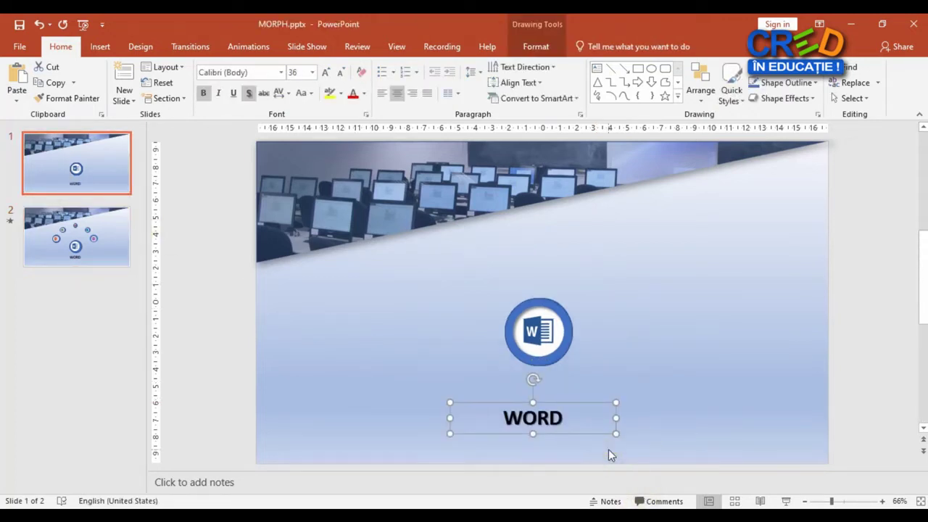
key(Down)
key(Down)
key(Down)
key(Down)
key(Down)
key(Down)
key(Down)
key(Down)
key(Down)
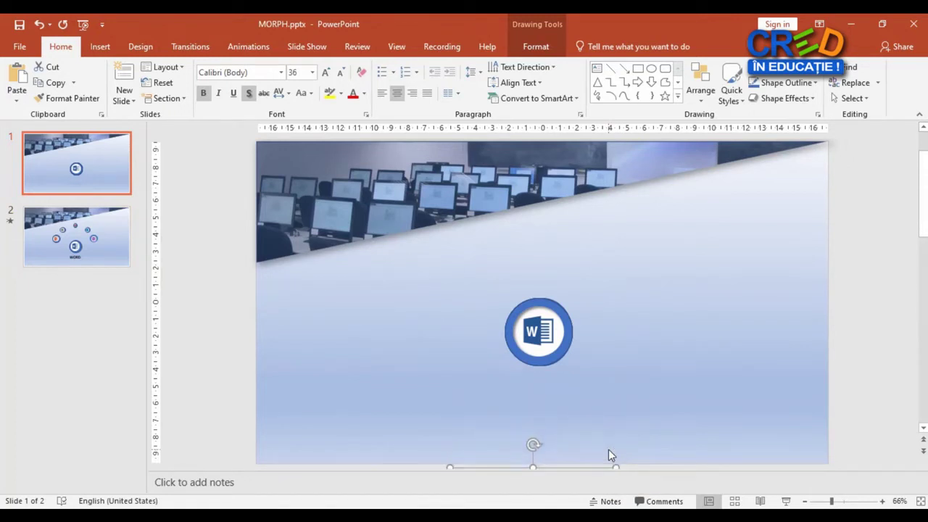
key(Down)
key(Down)
key(Down)
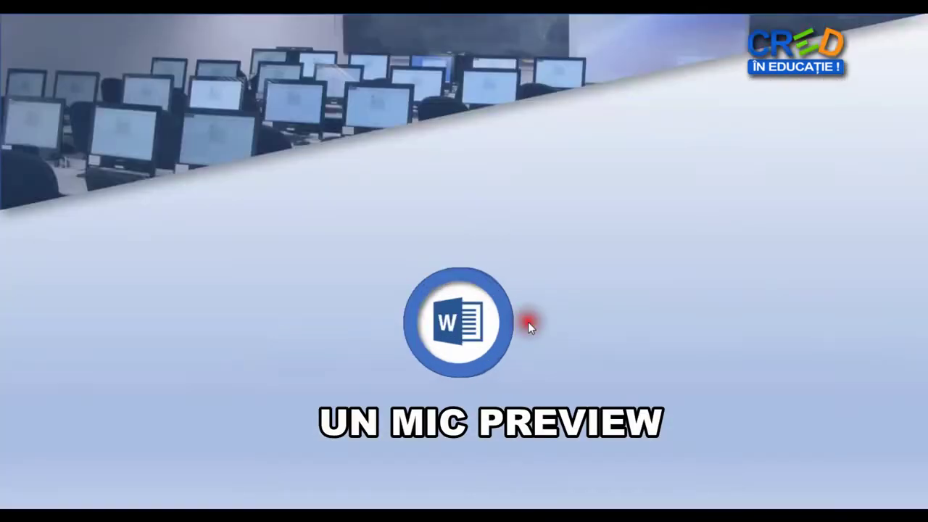
click(528, 322)
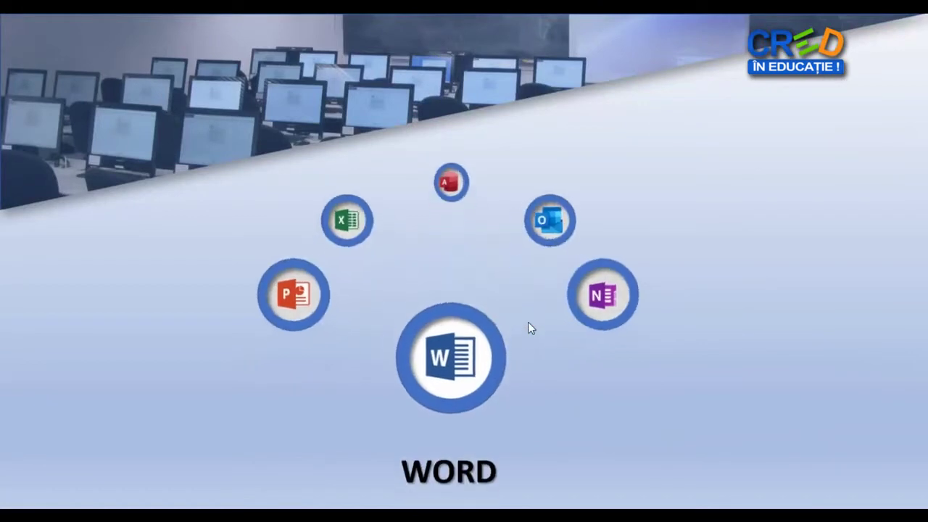
key(Escape)
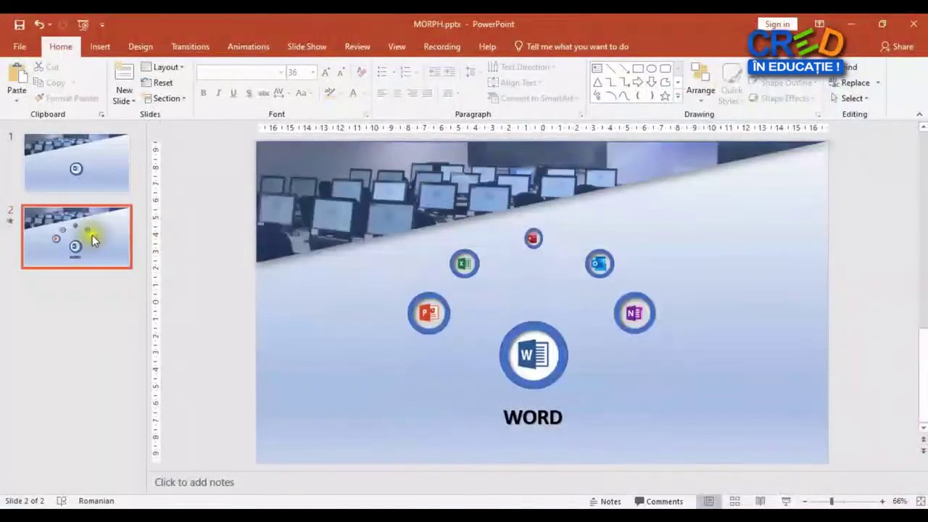
- Duplicate slide 2 to create slide 3
right_click(89, 236)
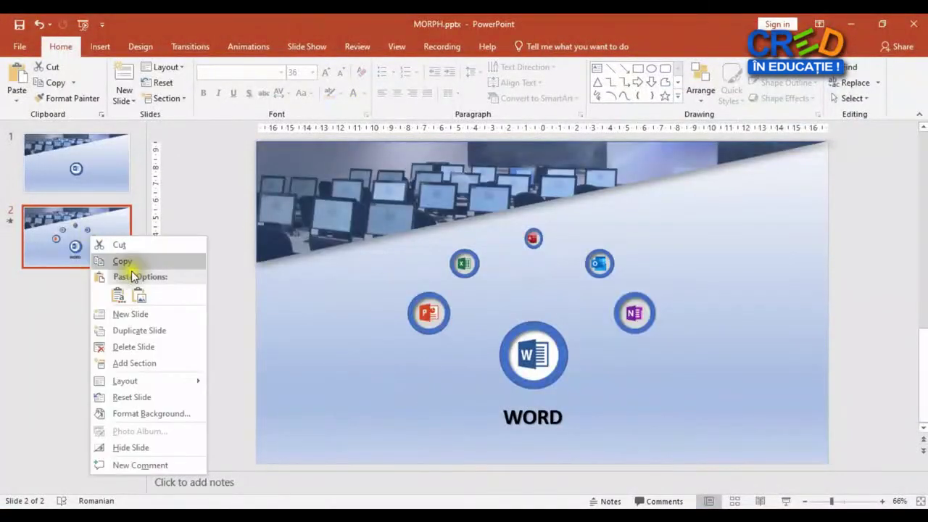
click(166, 329)
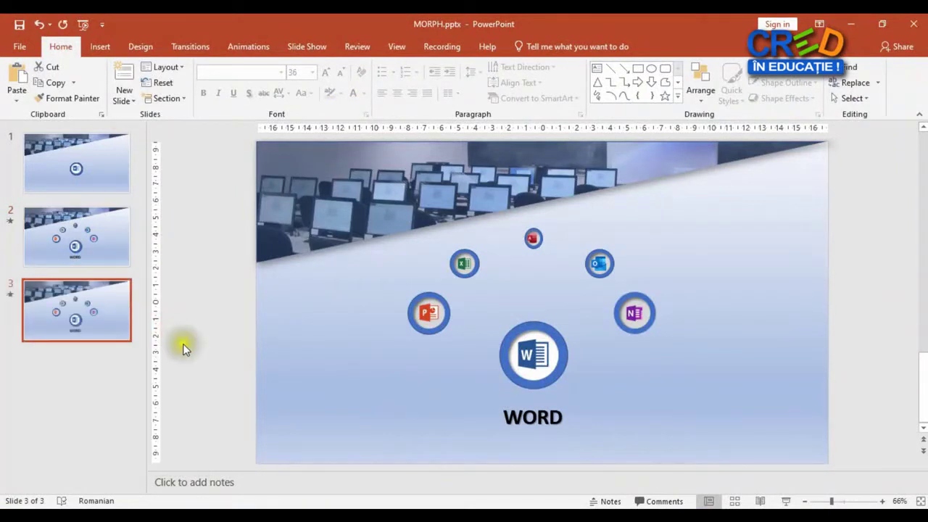
click(468, 402)
click(669, 253)
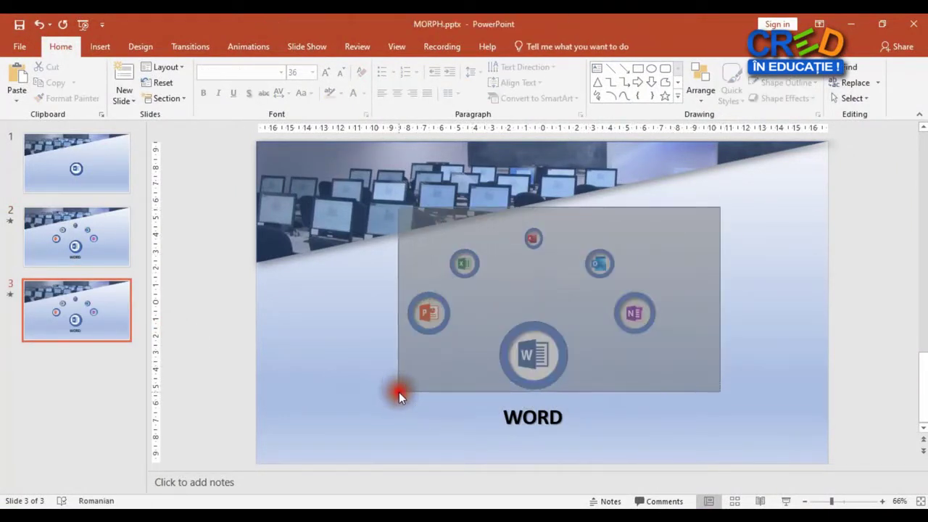
- Duplicate the six icons and move the copies up-right past the slide's top edge
drag(650, 308, 398, 392)
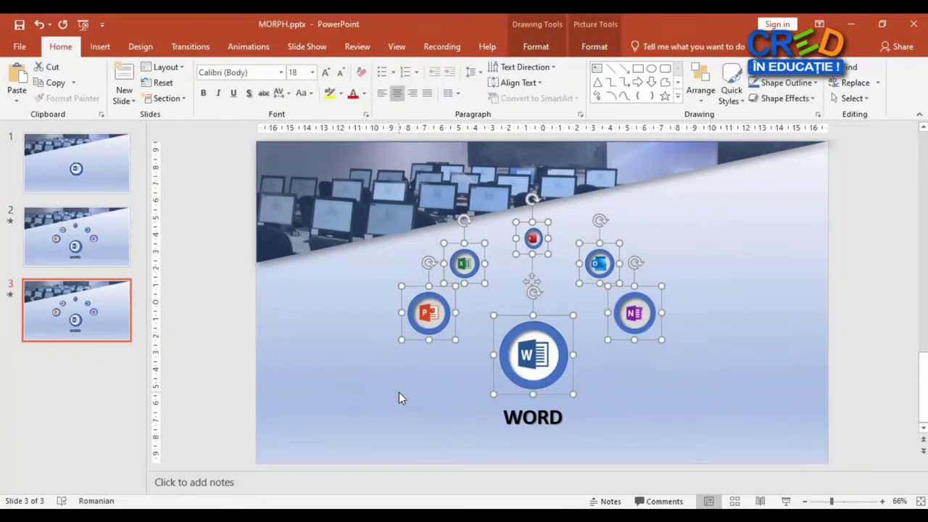
key(ctrl+d)
mouse_move(553, 333)
mouse_down()
mouse_move(634, 304)
mouse_move(686, 263)
mouse_move(697, 232)
mouse_up()
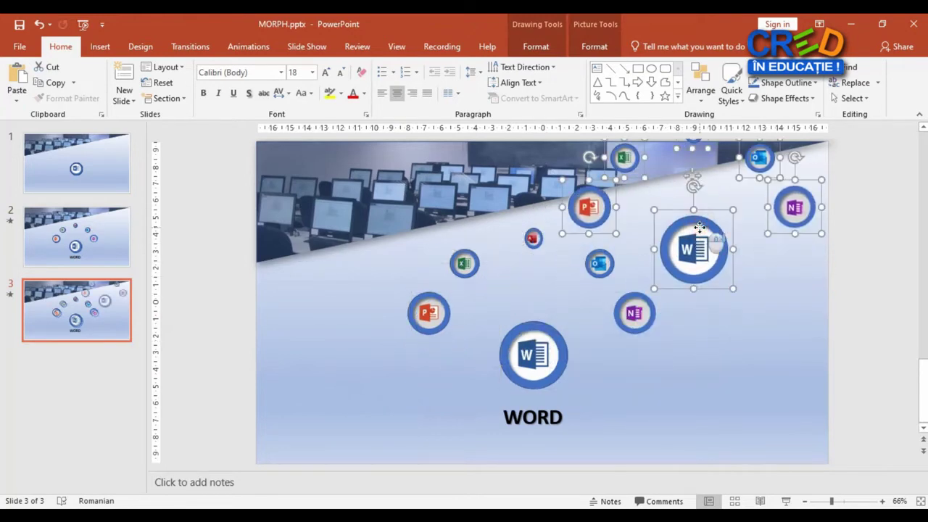
scroll(696, 235, down, 3)
scroll(692, 239, up, 2)
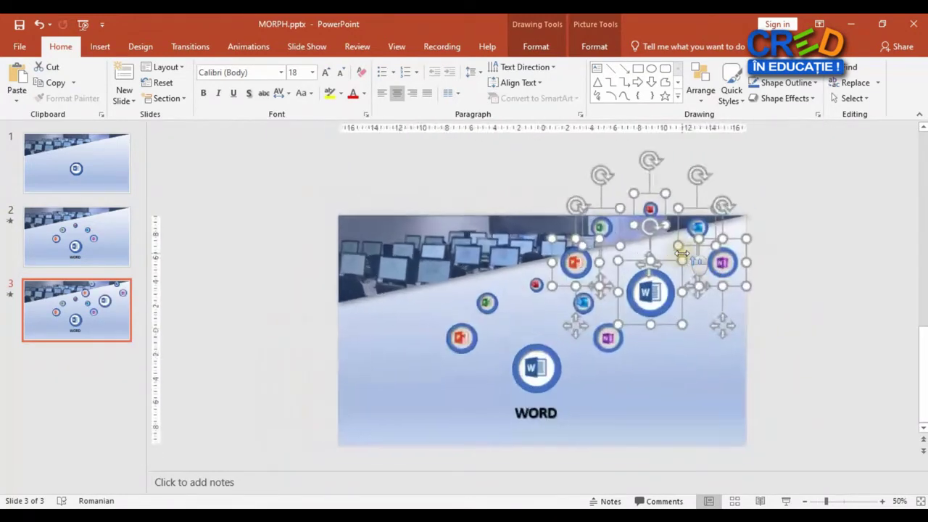
drag(663, 278, 647, 243)
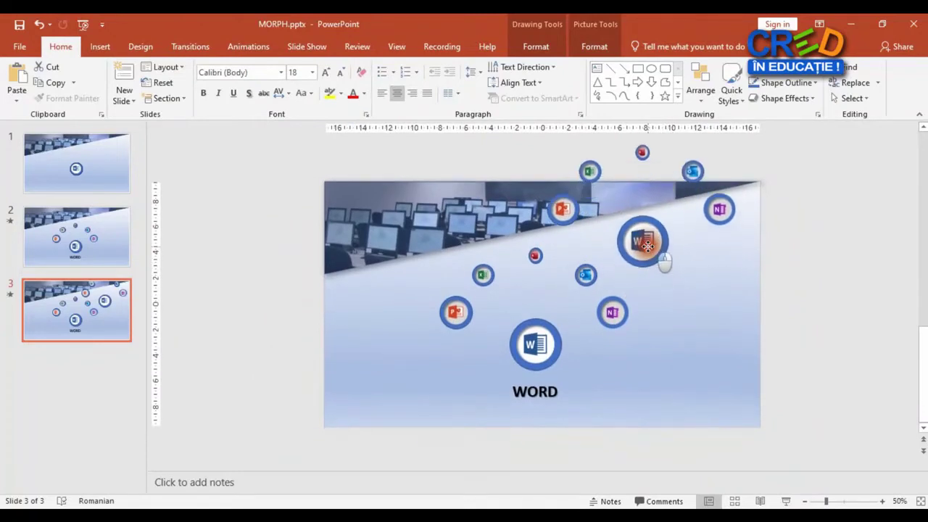
click(681, 348)
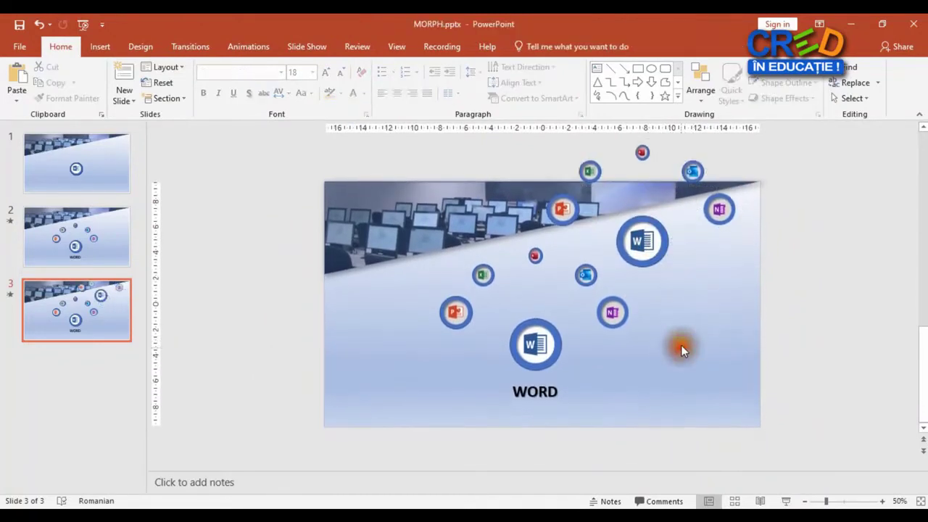
- Resize the copied Word icon to 2.5 cm height and width
click(642, 241)
click(606, 42)
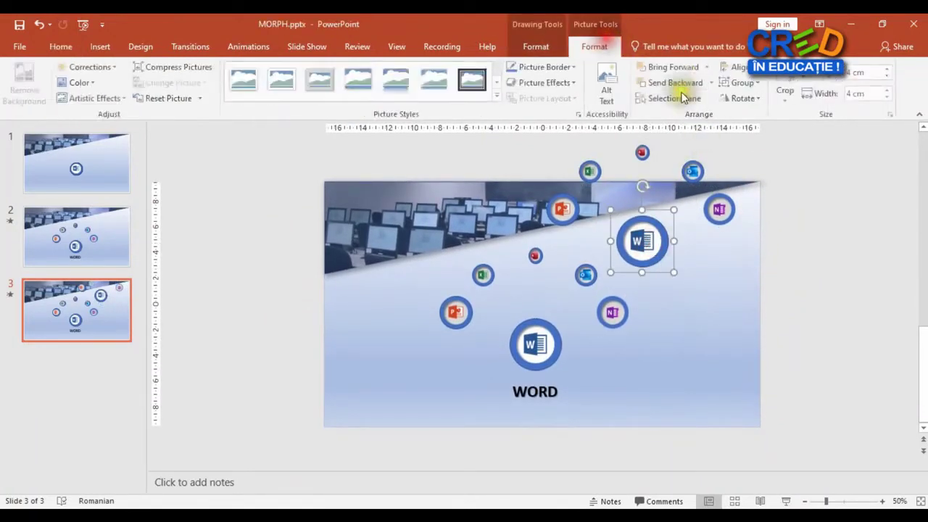
click(867, 72)
text(2.5)
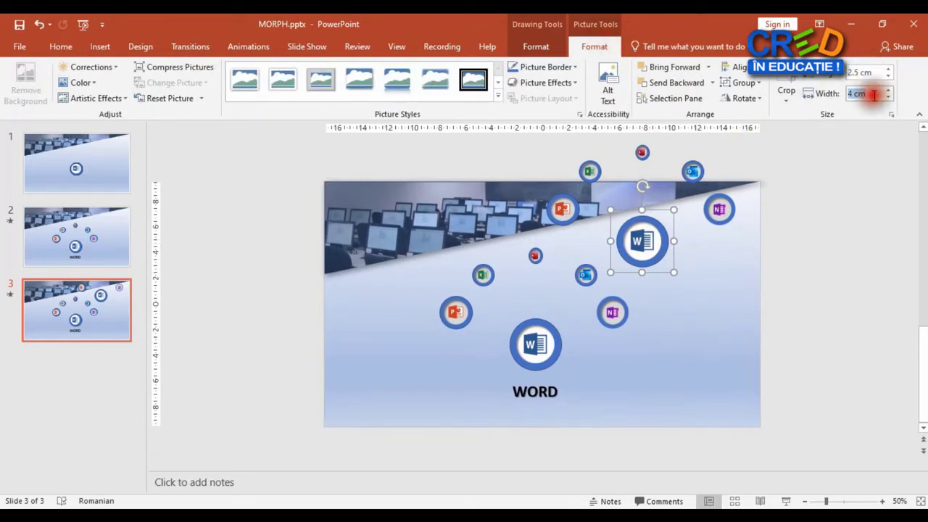
key(Tab)
text(2.5)
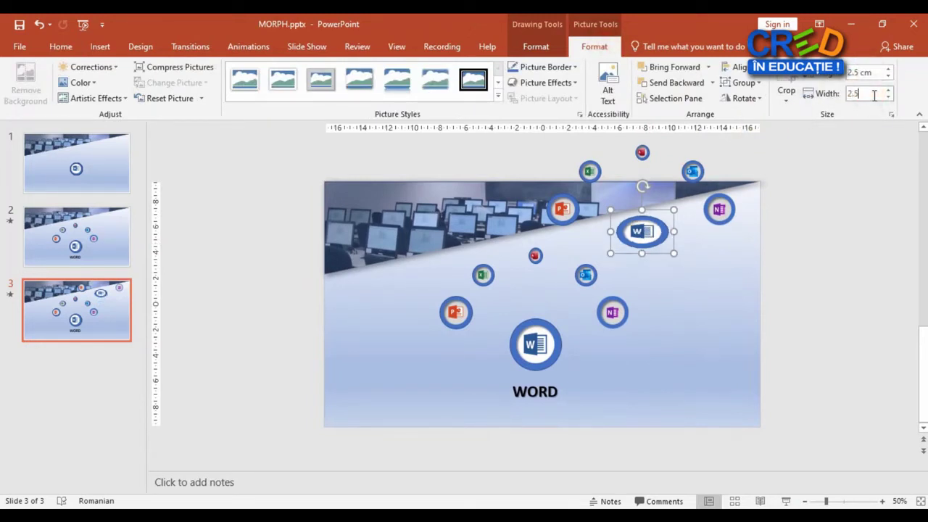
key(Return)
click(863, 100)
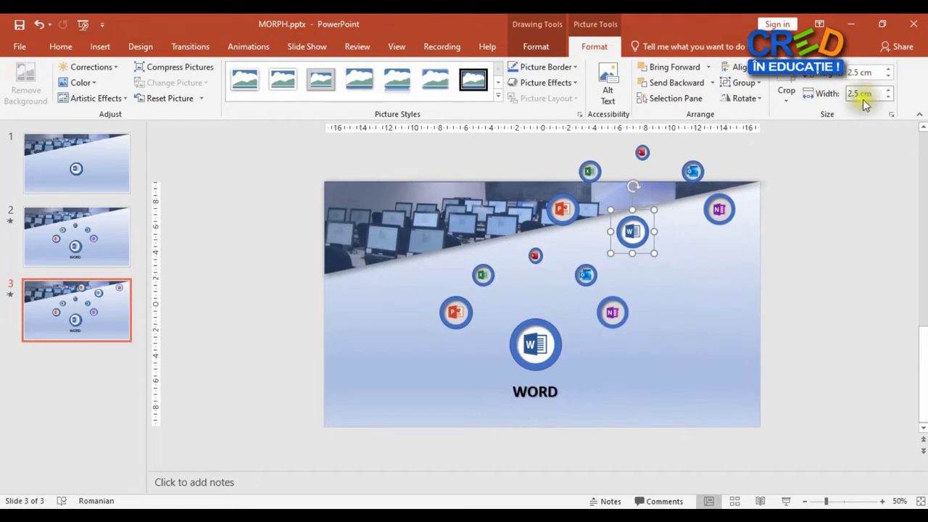
- Open the Selection Pane from Home > Select
click(61, 48)
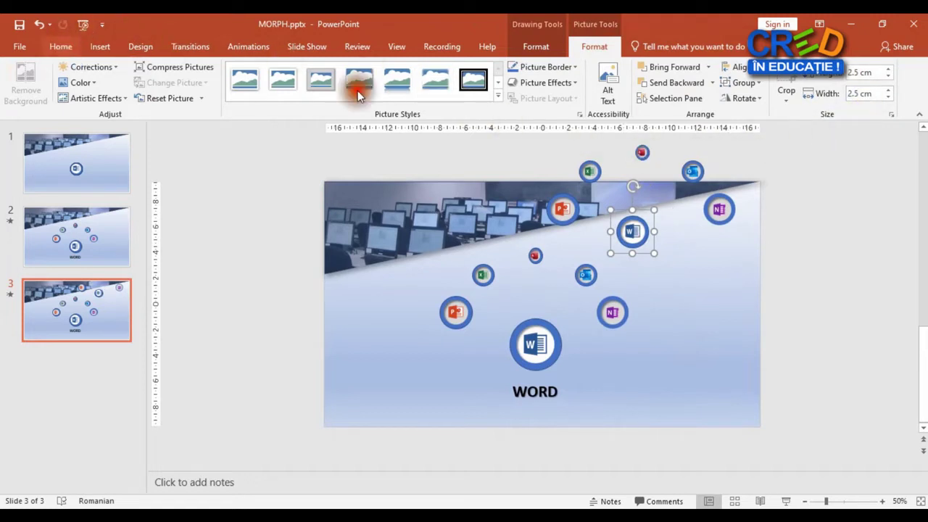
click(852, 98)
click(873, 148)
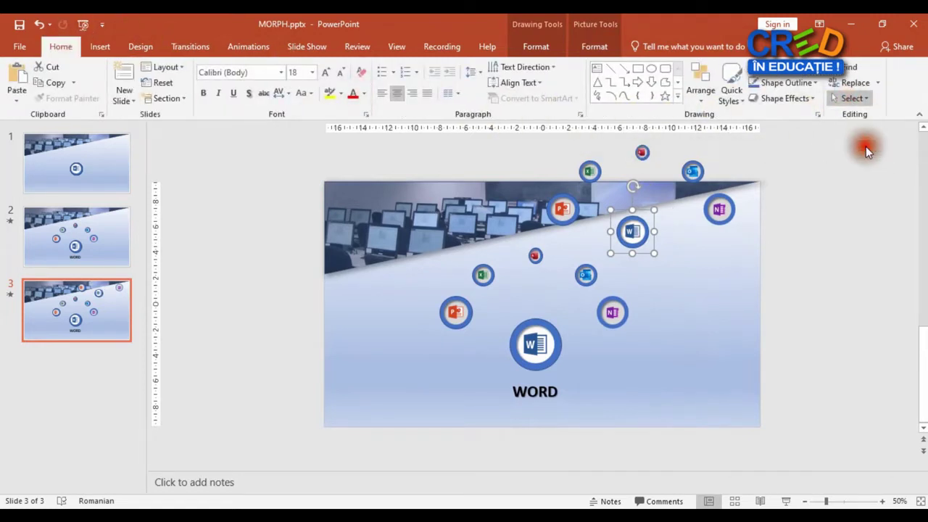
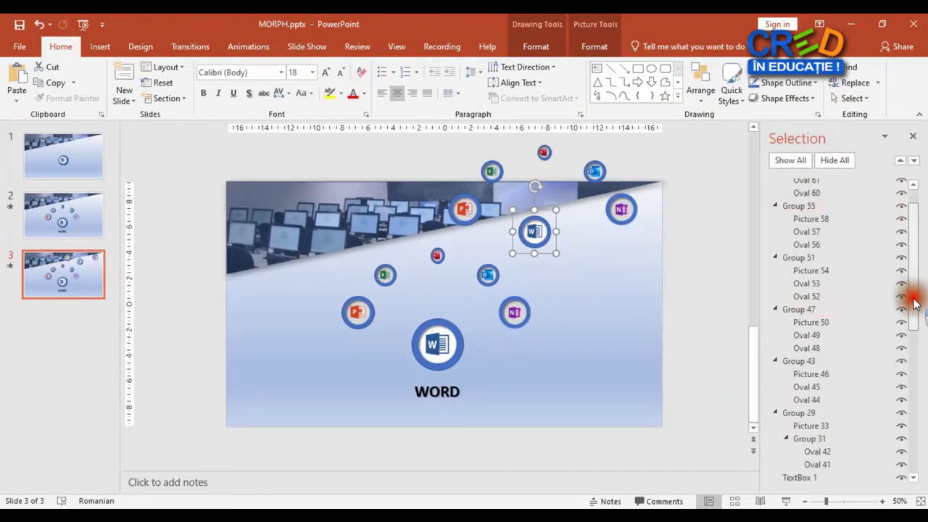
- Give Oval 61, the ring behind the small Word icon, a new fill colour
mouse_move(911, 299)
mouse_down()
mouse_move(898, 470)
mouse_move(901, 244)
mouse_up()
click(808, 211)
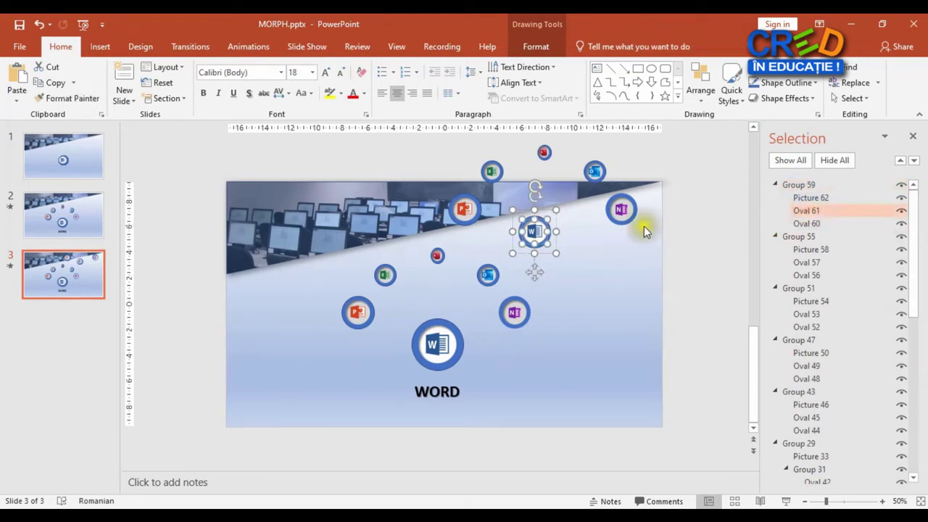
right_click(539, 231)
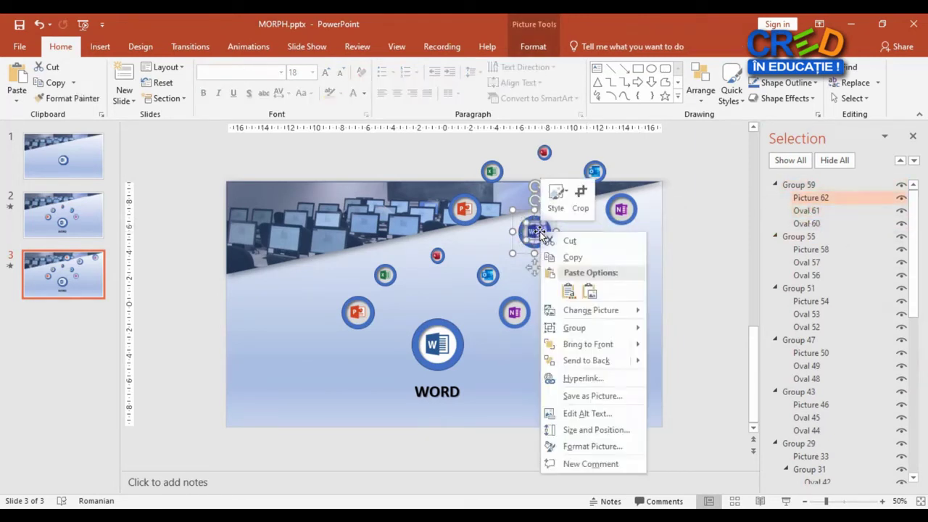
click(593, 446)
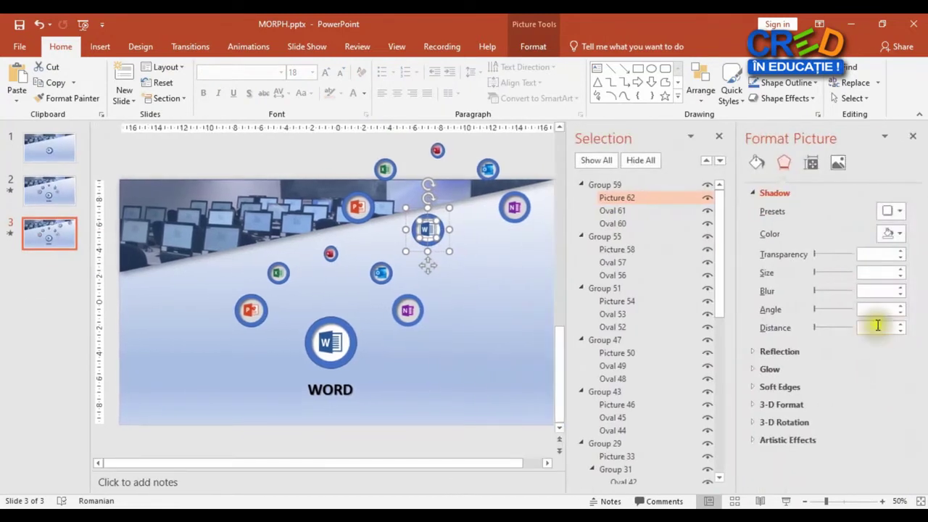
click(619, 211)
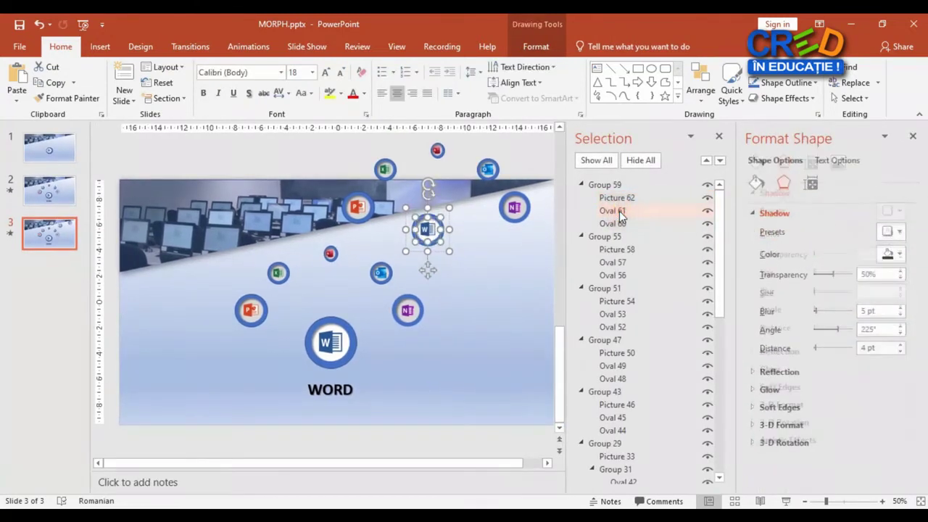
click(756, 184)
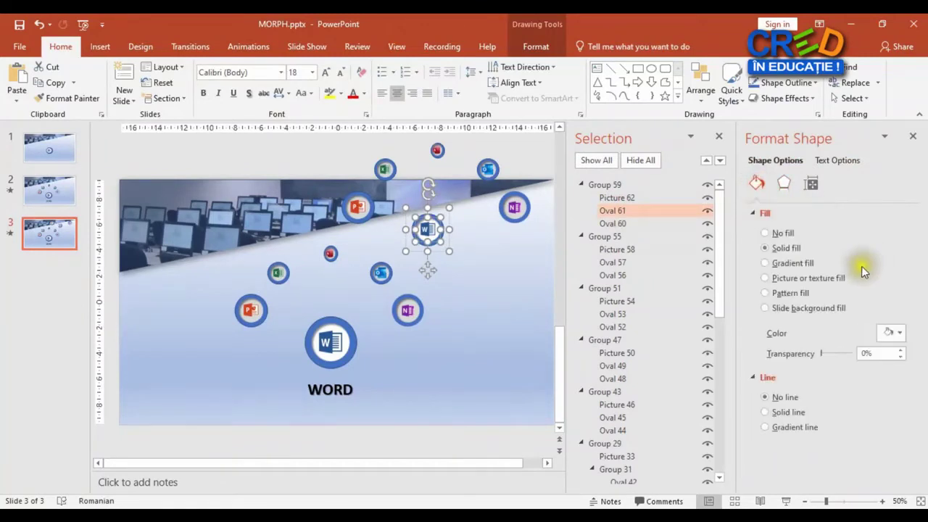
click(890, 333)
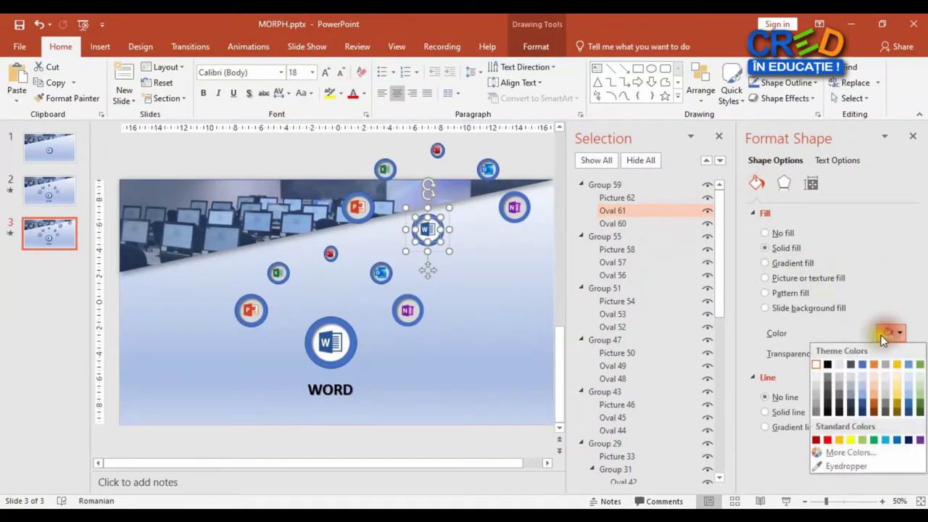
click(817, 381)
click(451, 311)
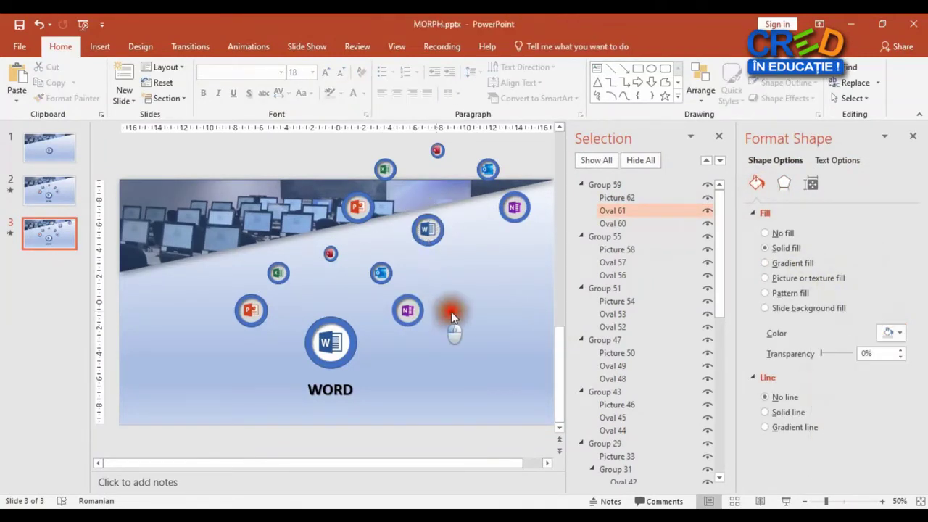
- Move the small Word icon right of the large WORD icon and send it to back
click(440, 239)
drag(440, 239, 419, 314)
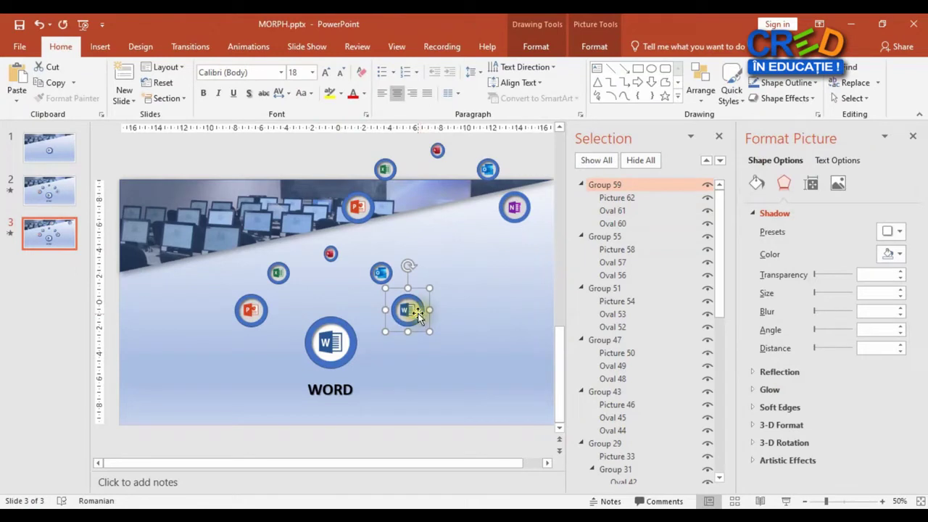
right_click(418, 313)
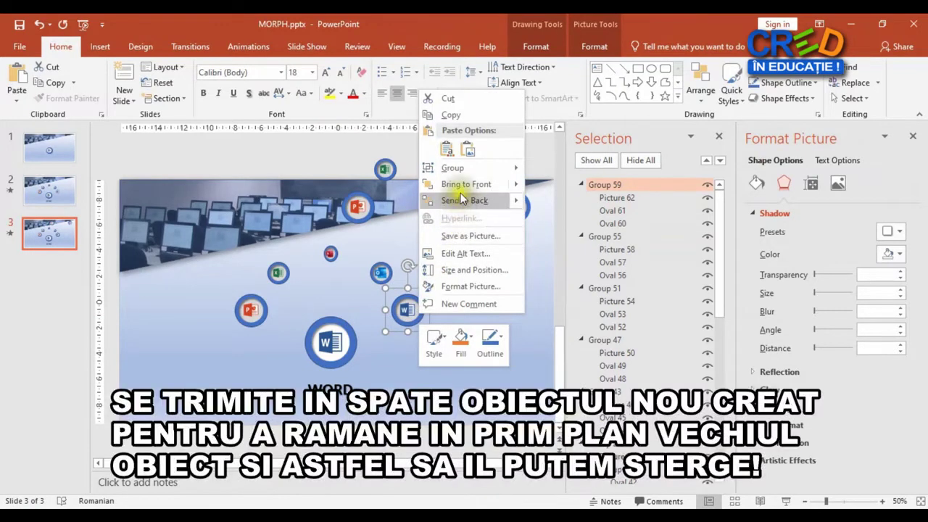
click(461, 200)
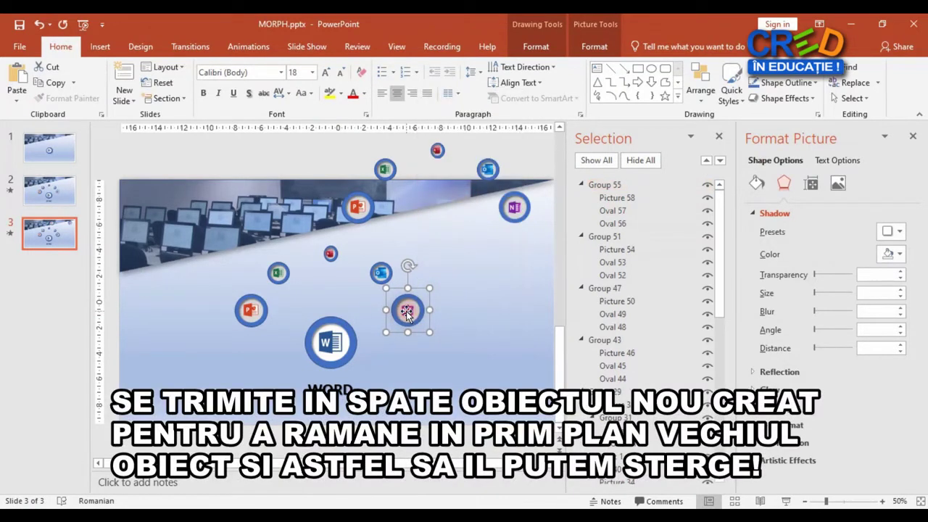
key(Escape)
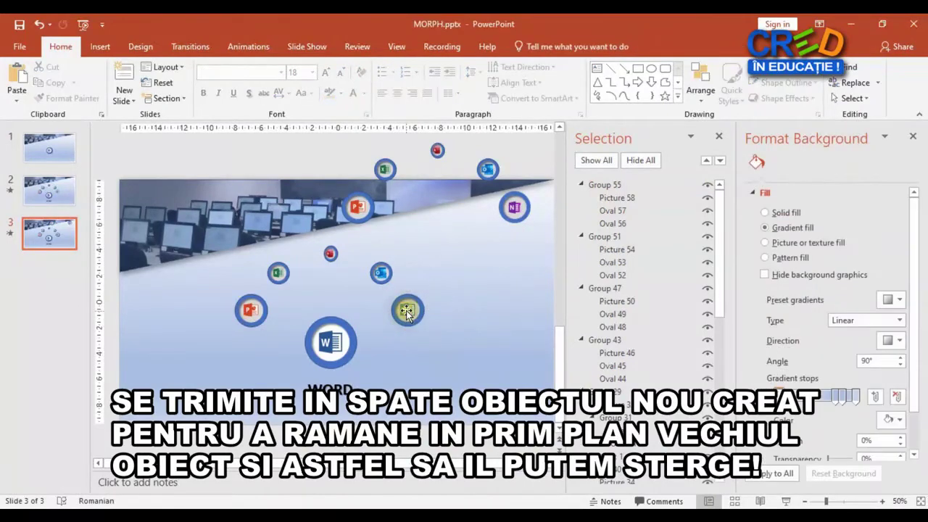
click(524, 211)
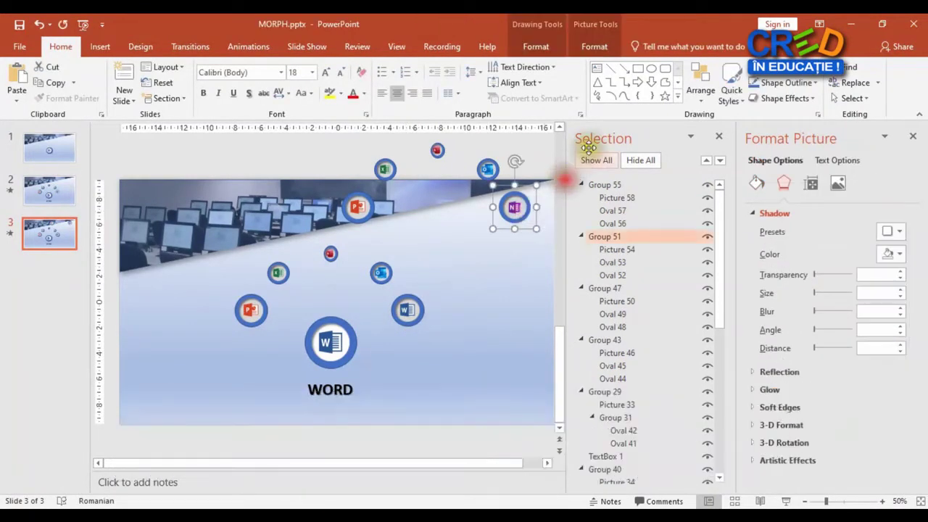
- Resize the OneNote icon to 1.7 cm height and 1.7 cm width
click(596, 47)
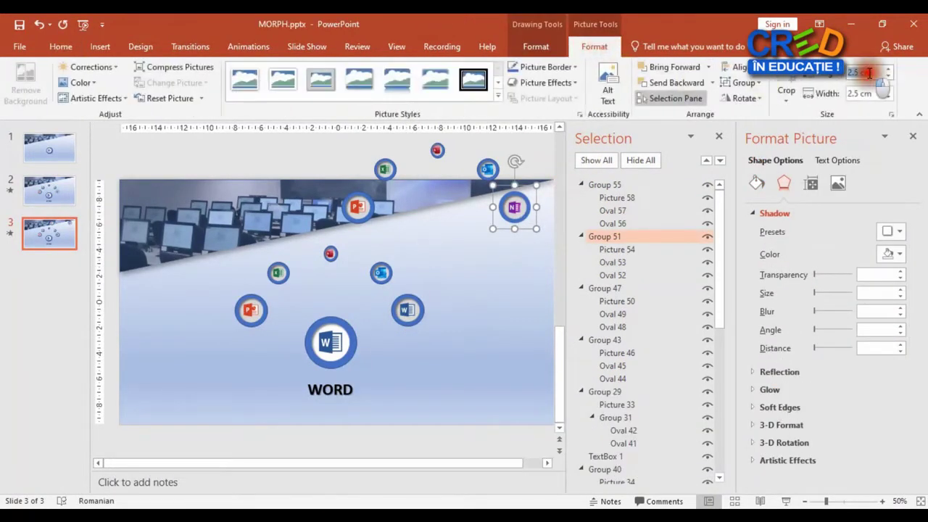
click(869, 73)
text(.7)
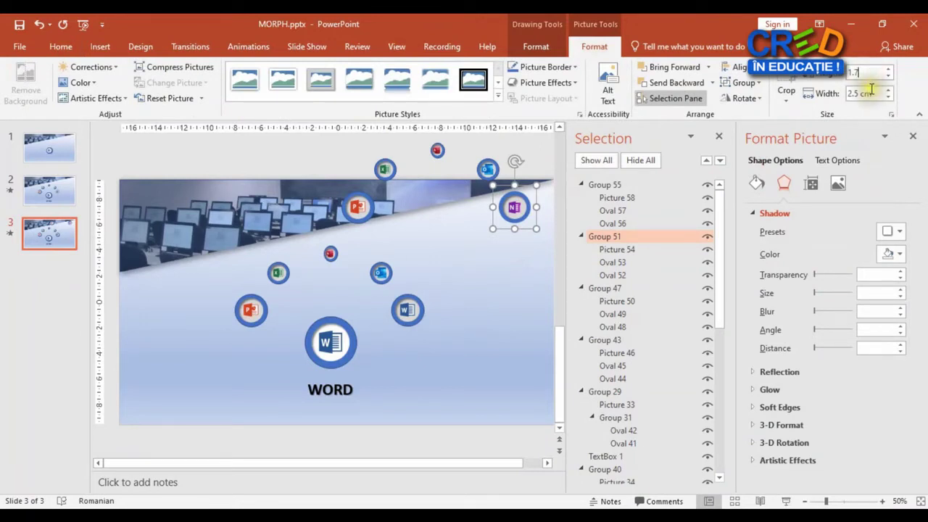
key(Tab)
text(1)
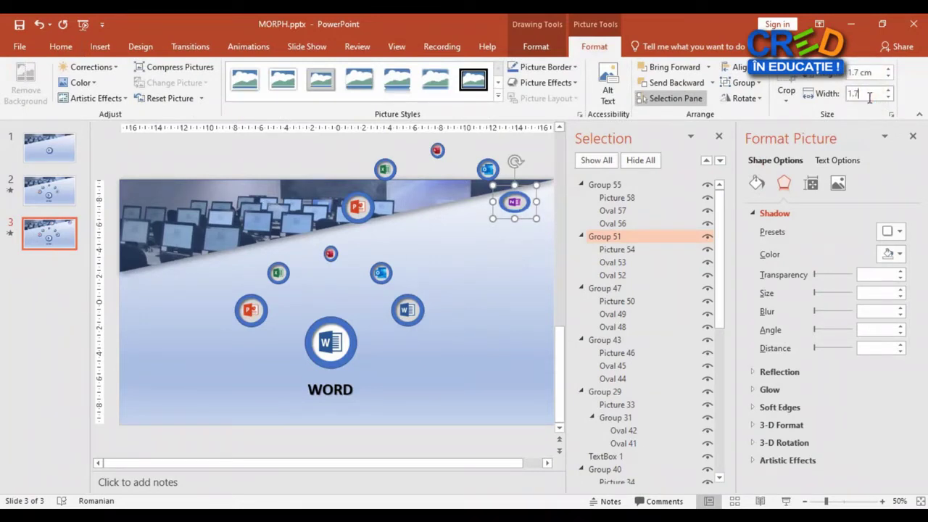
key(Return)
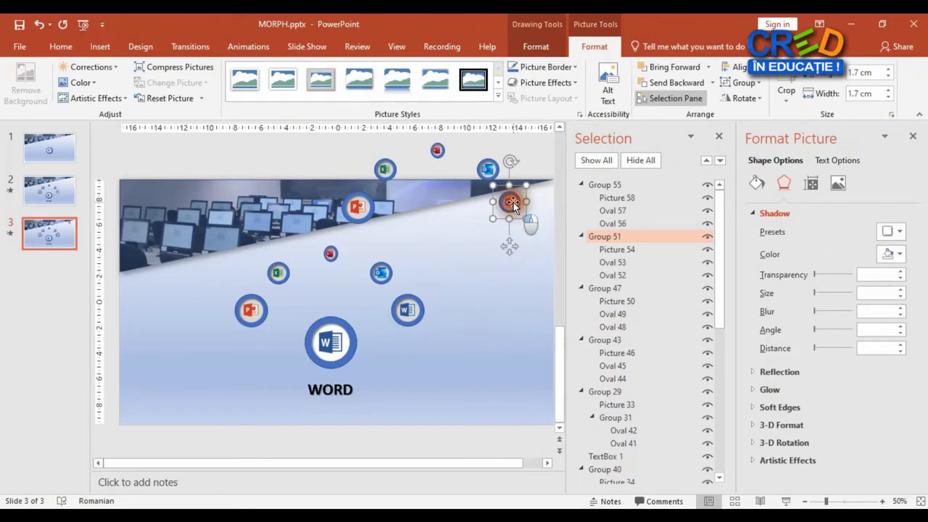
- Place the OneNote icon just above the small Word icon and send it to back
drag(513, 202, 386, 273)
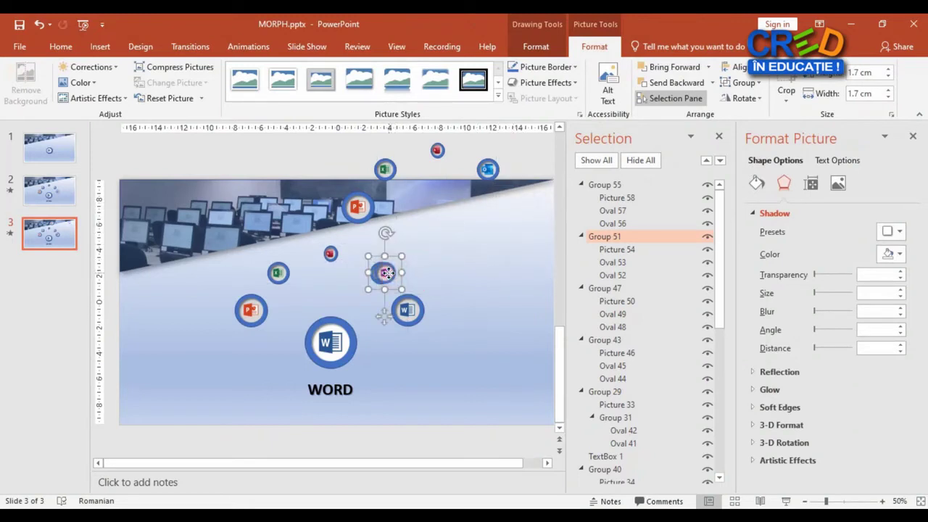
key(Left)
key(Left)
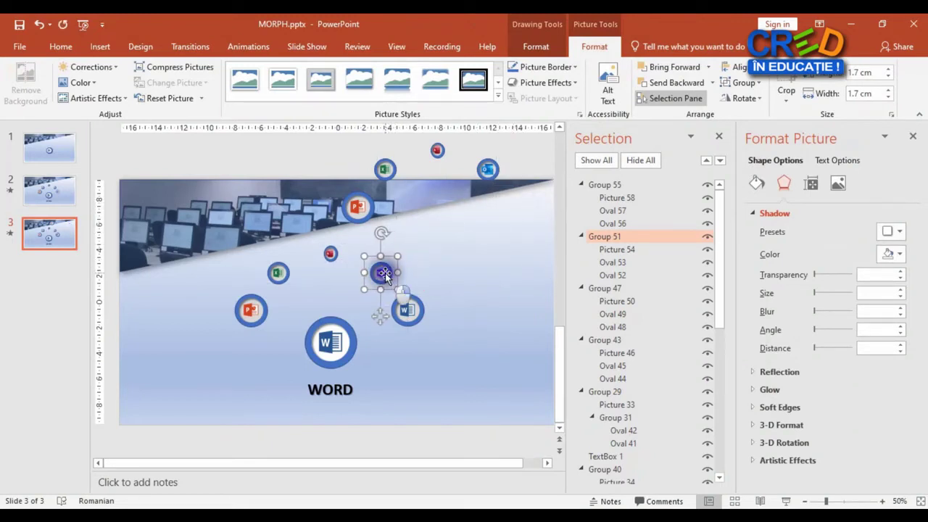
right_click(387, 272)
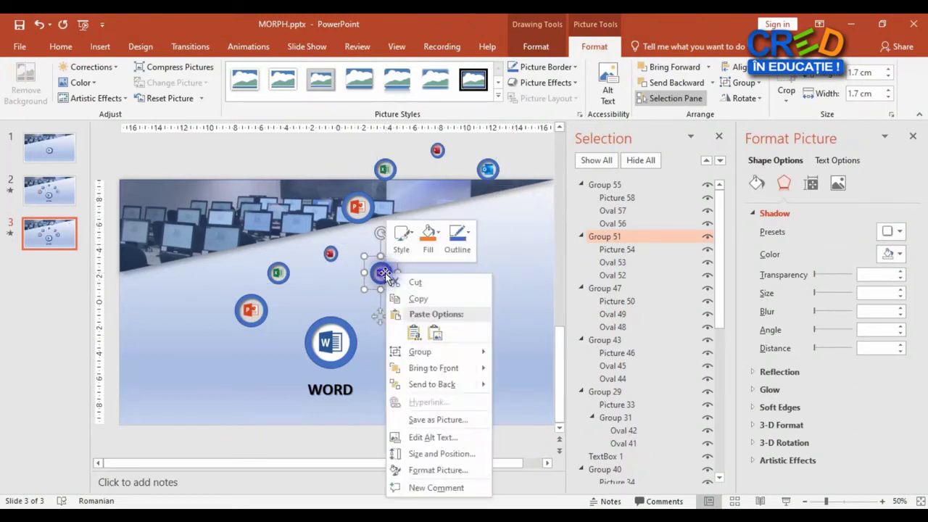
click(439, 383)
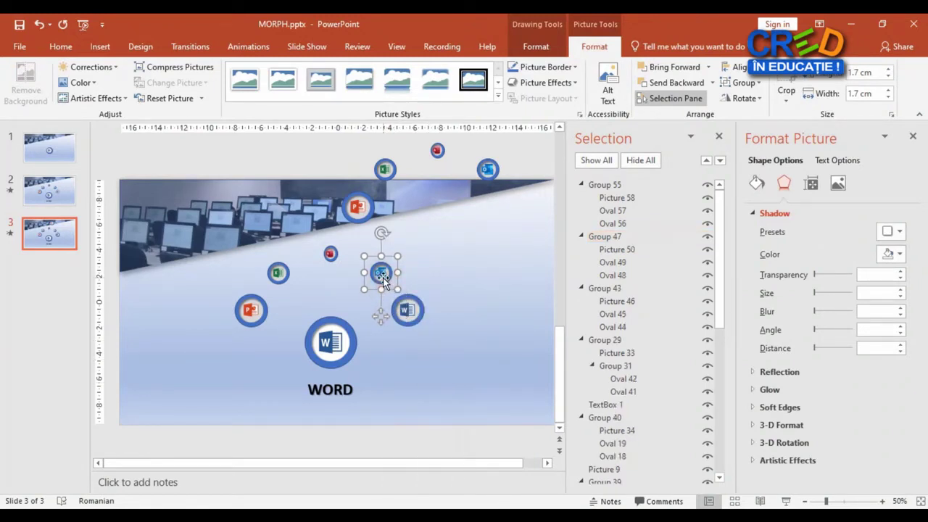
click(464, 203)
click(484, 174)
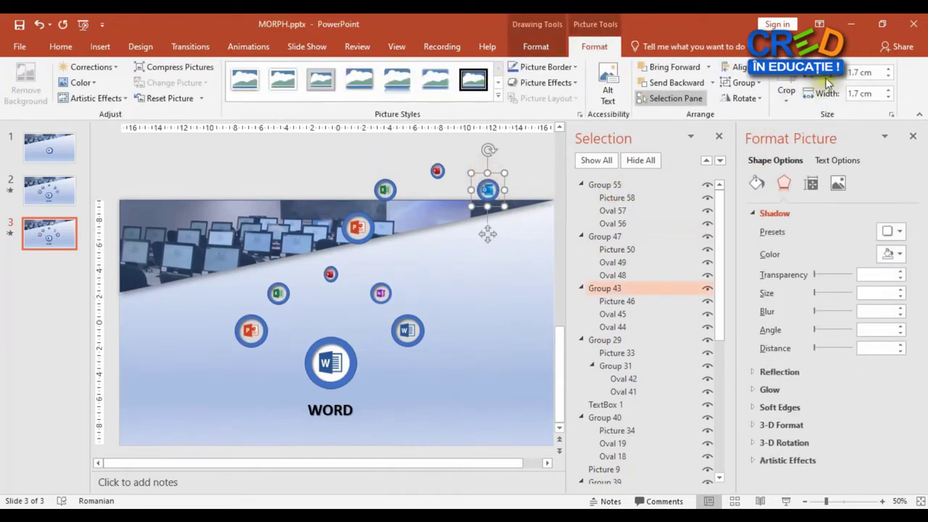
- Resize the Outlook icon to 1.2 cm height and 1.2 cm width
click(858, 72)
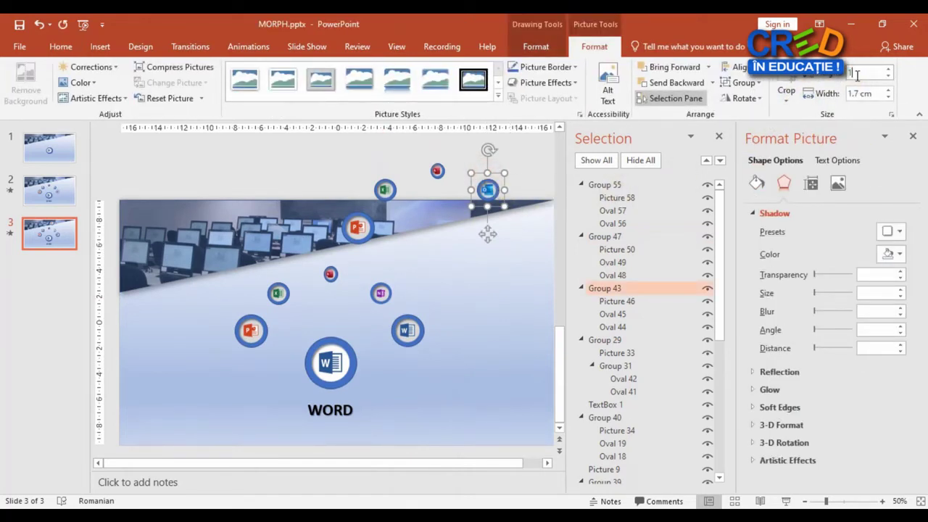
text(.2)
click(857, 93)
text(1)
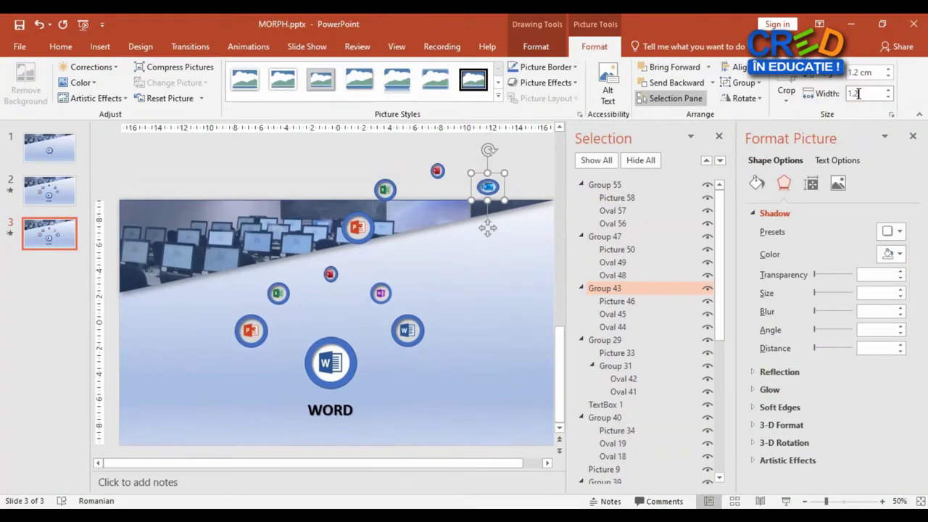
key(Return)
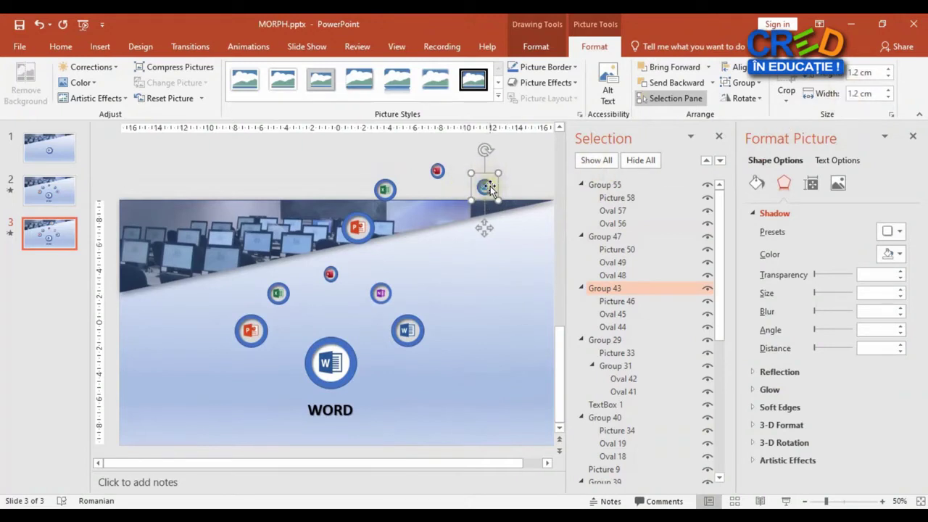
- Centre the Outlook icon above the large WORD icon and send it to back
scroll(485, 189, down, 1)
drag(485, 188, 336, 251)
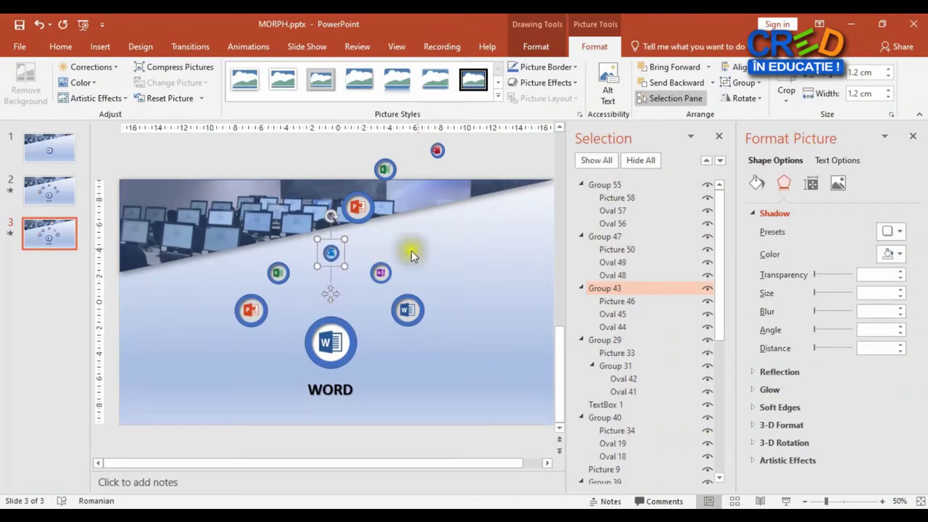
click(332, 253)
right_click(332, 253)
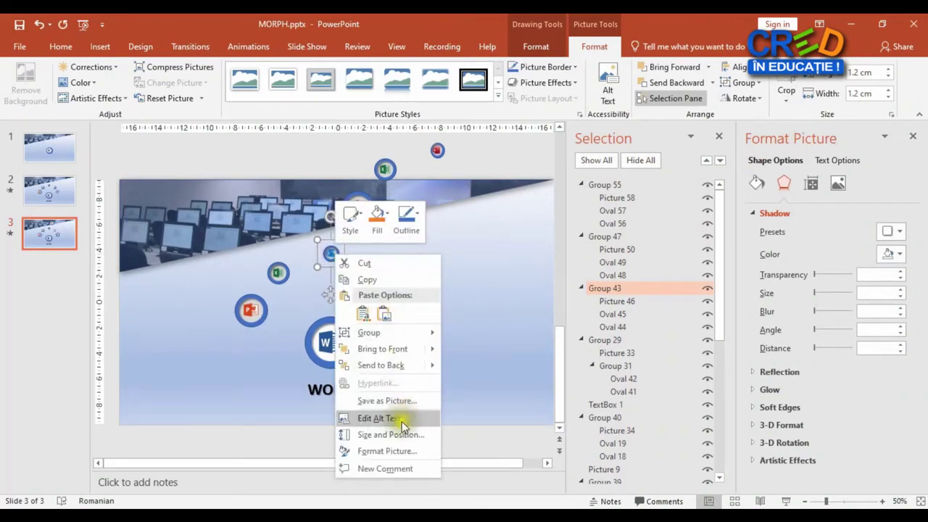
click(394, 366)
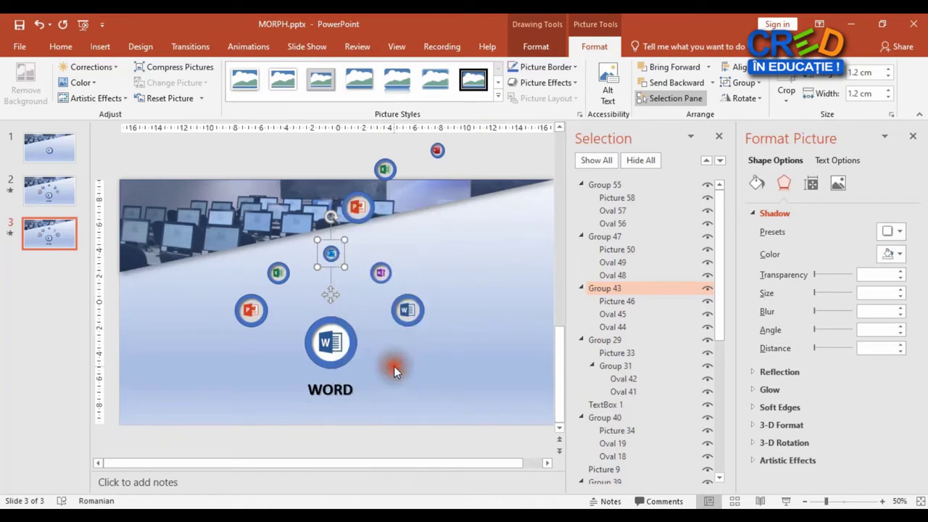
click(331, 254)
click(332, 255)
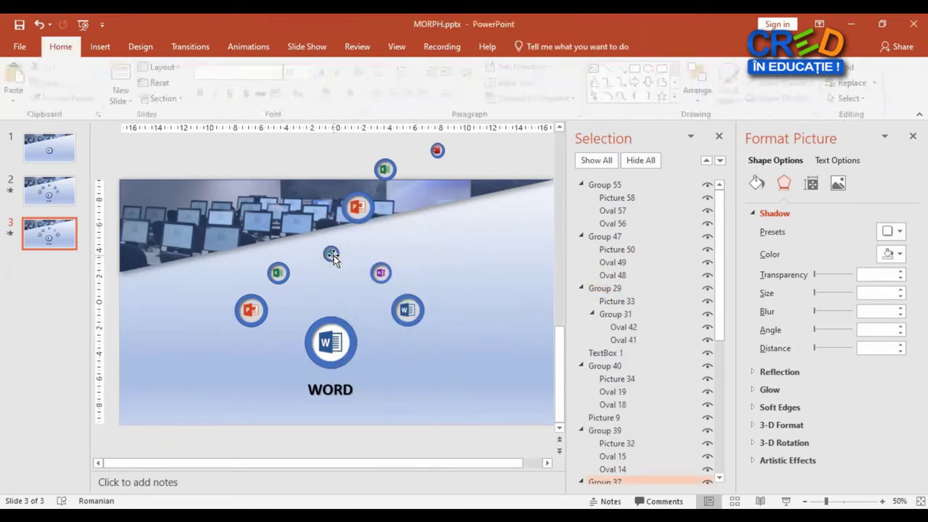
click(434, 152)
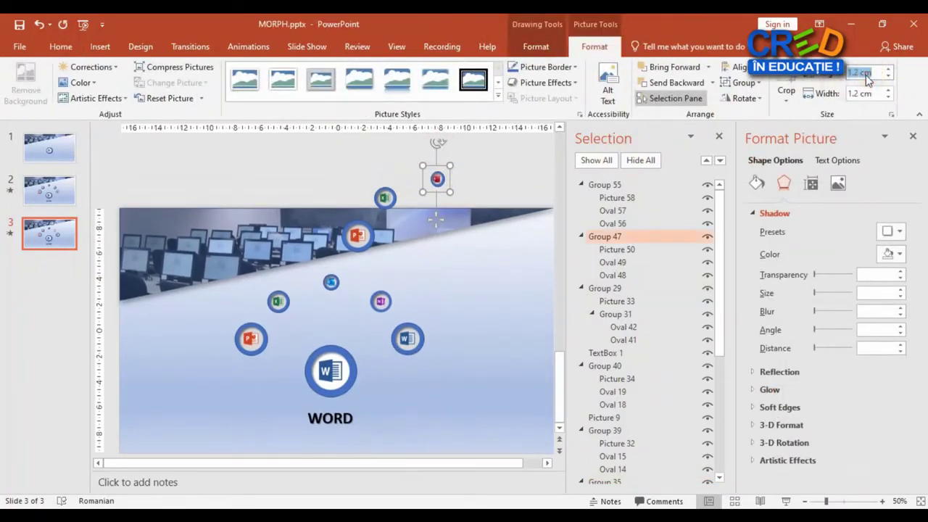
- Resize the red icon to 1.7 cm height and 1.7 cm width
text(1.7)
click(862, 94)
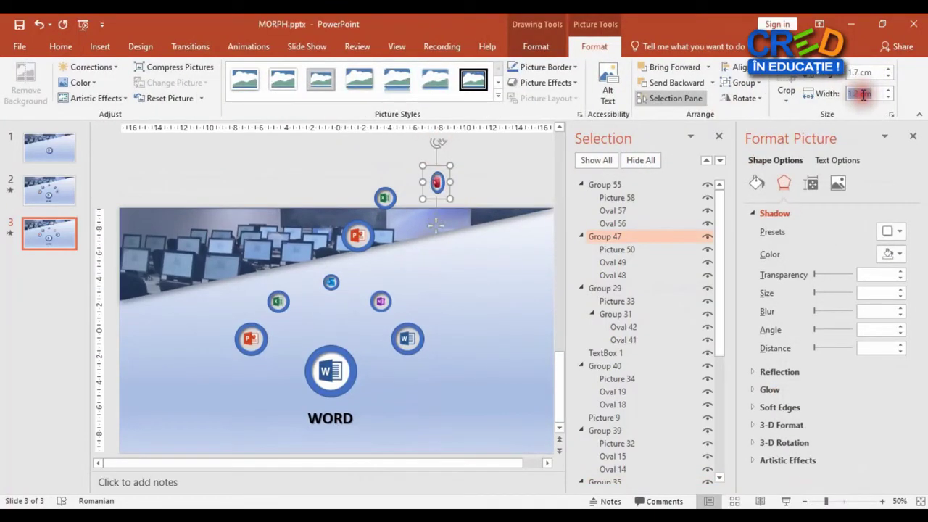
text(1.7)
key(Return)
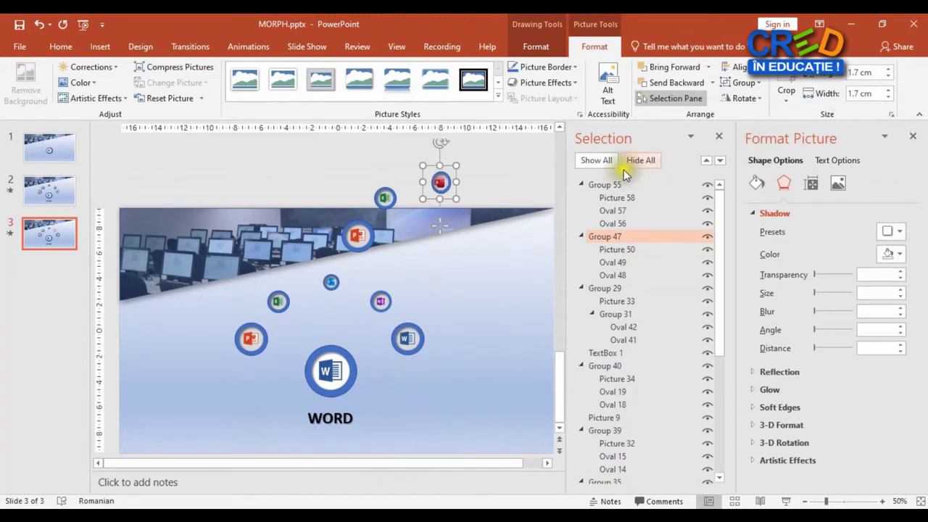
- Fit the red icon into the small left ring slot beside the green icon and send it to back
drag(445, 183, 291, 271)
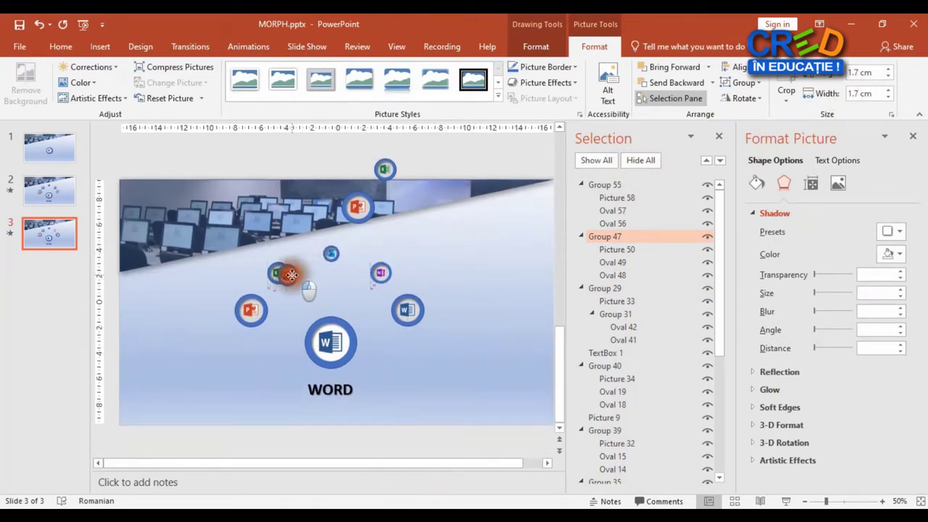
key(Left)
key(Left)
key(Left)
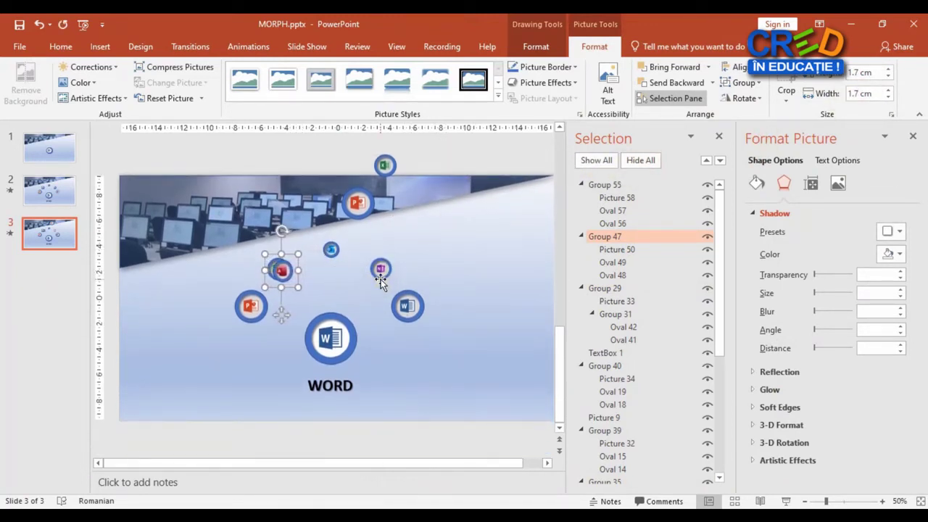
key(Left)
key(Left)
key(Left)
key(Left)
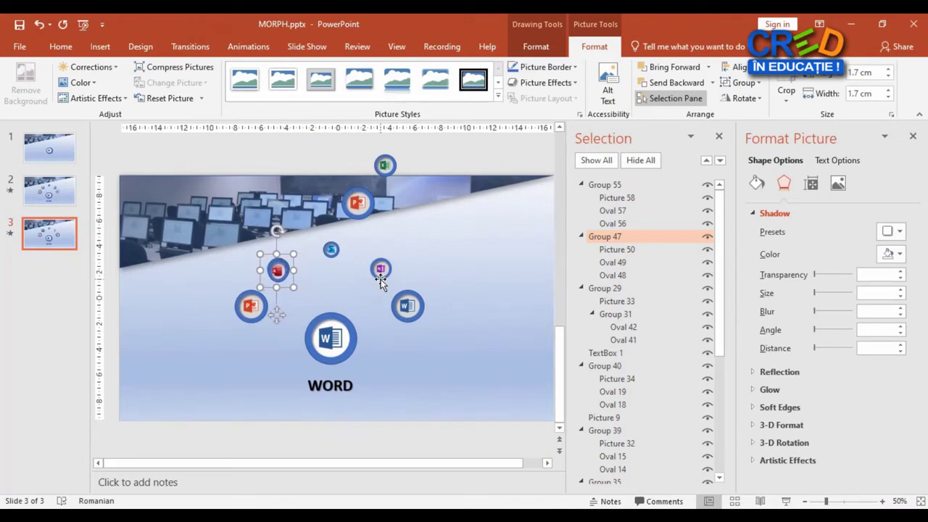
key(Up)
key(Up)
key(Right)
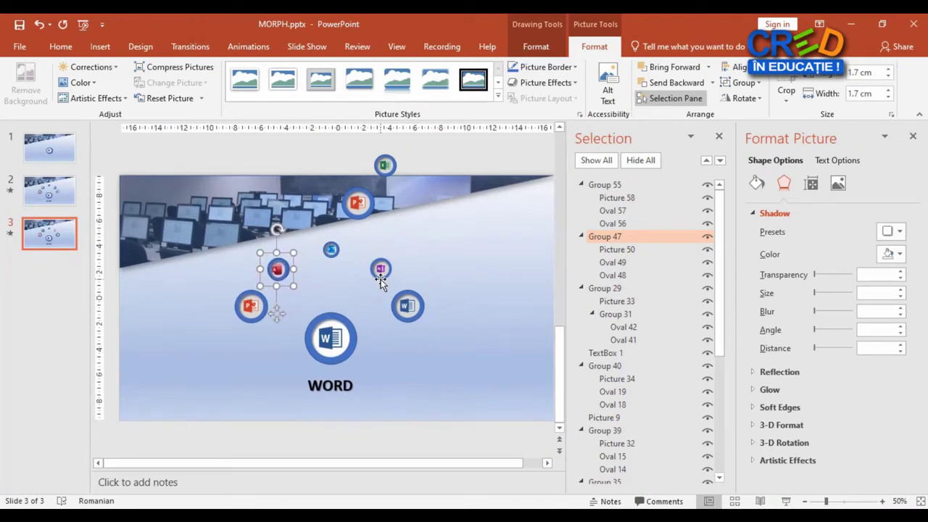
key(Right)
right_click(278, 269)
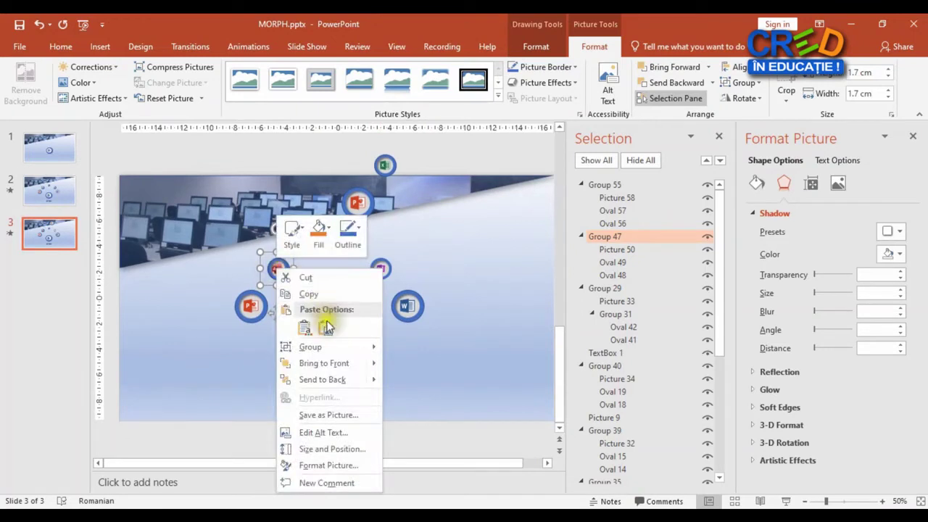
click(320, 380)
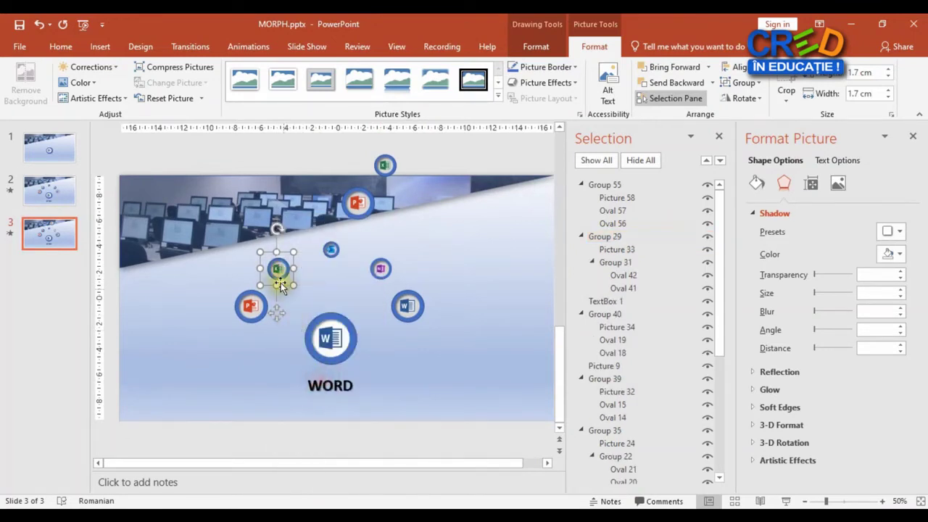
click(311, 246)
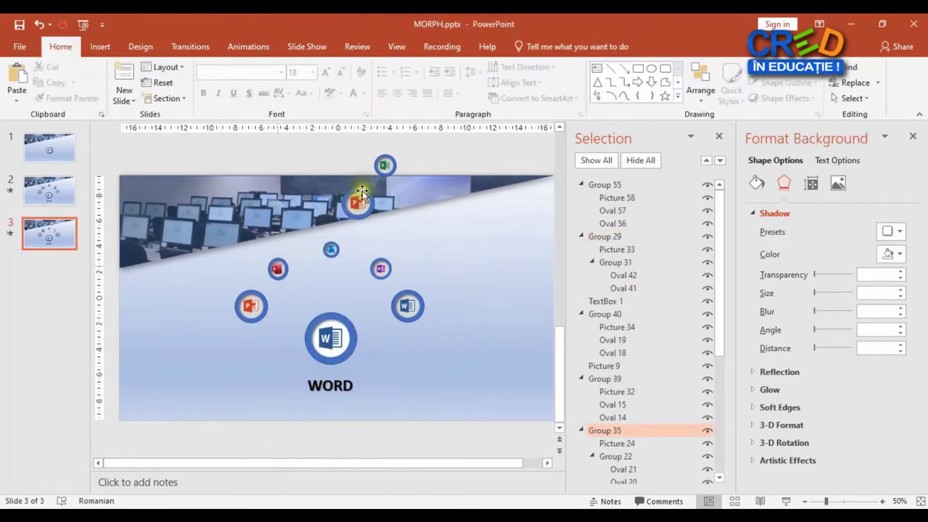
click(386, 168)
scroll(561, 171, up, 1)
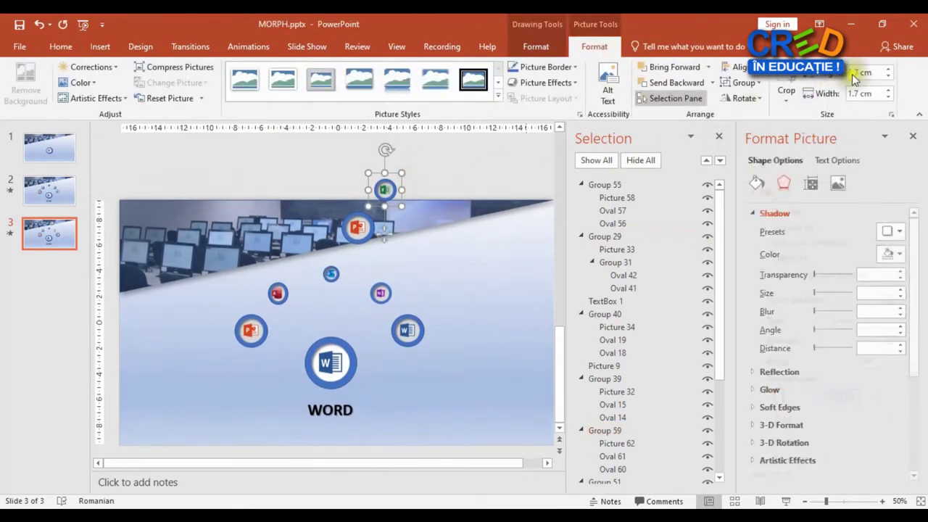
- Make the Excel icon 2.5 cm square, put it in the lower-left ring and send it back
click(862, 72)
text(2.5)
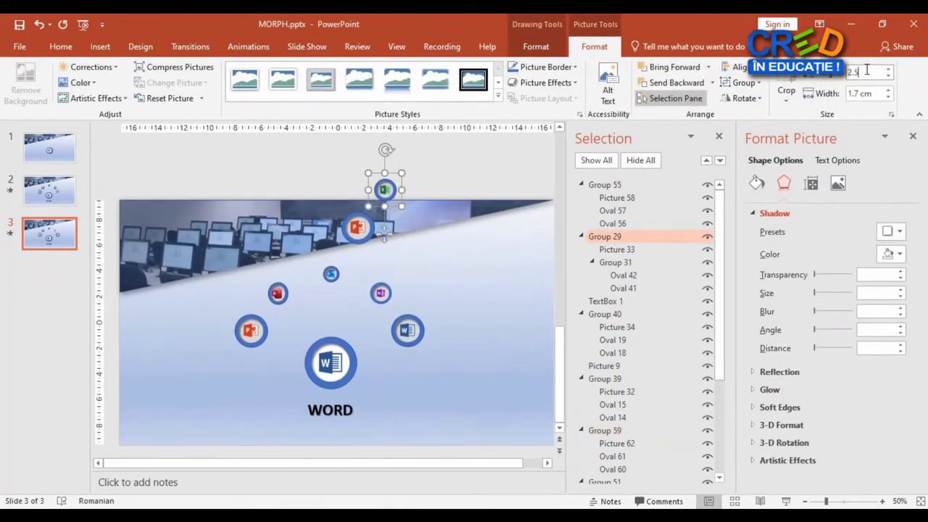
key(Tab)
text(2.5)
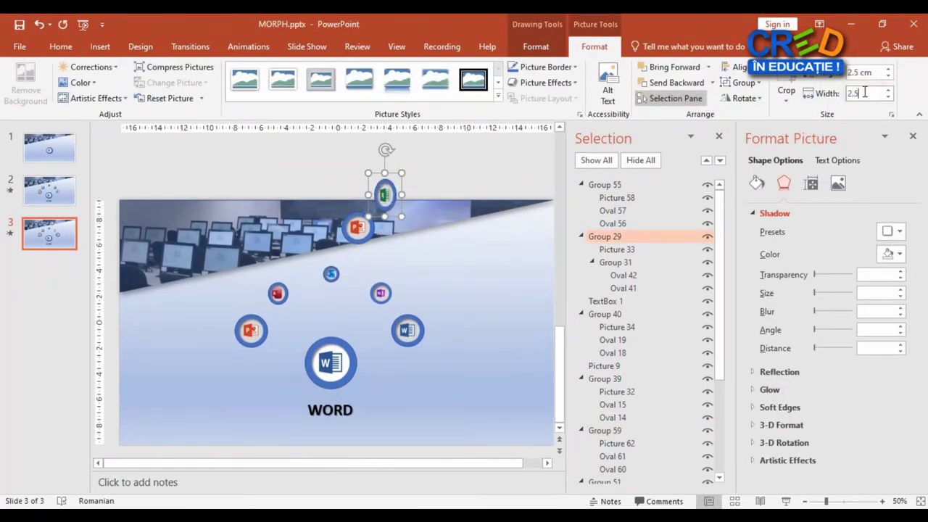
key(Return)
mouse_move(385, 193)
mouse_down()
mouse_move(266, 298)
mouse_move(242, 300)
mouse_up()
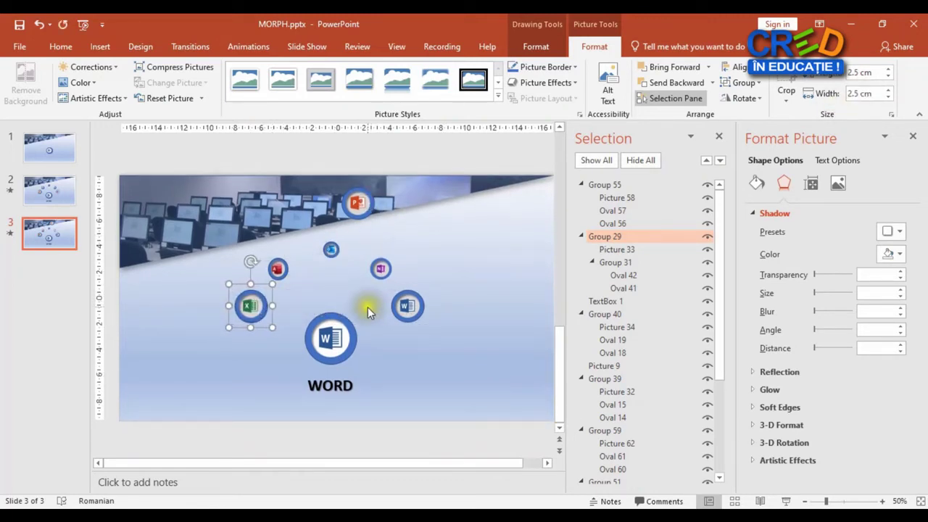
right_click(240, 302)
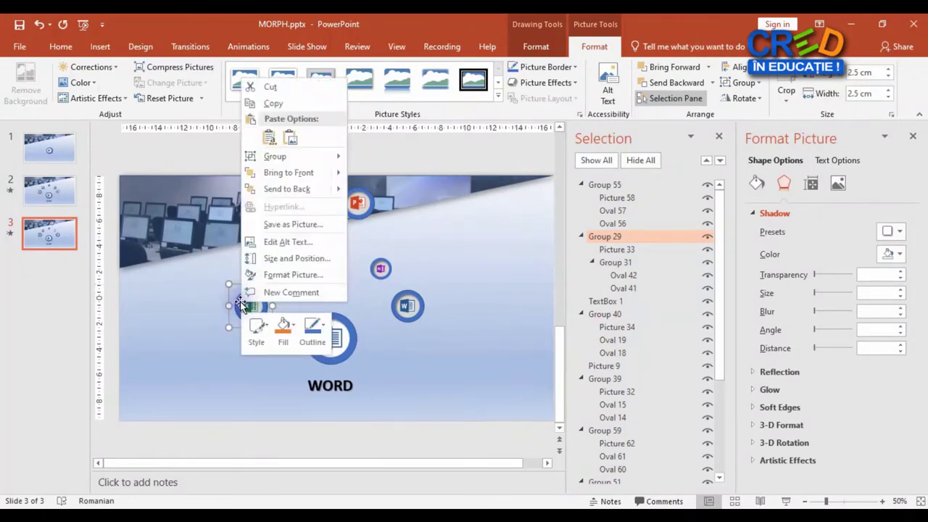
click(298, 190)
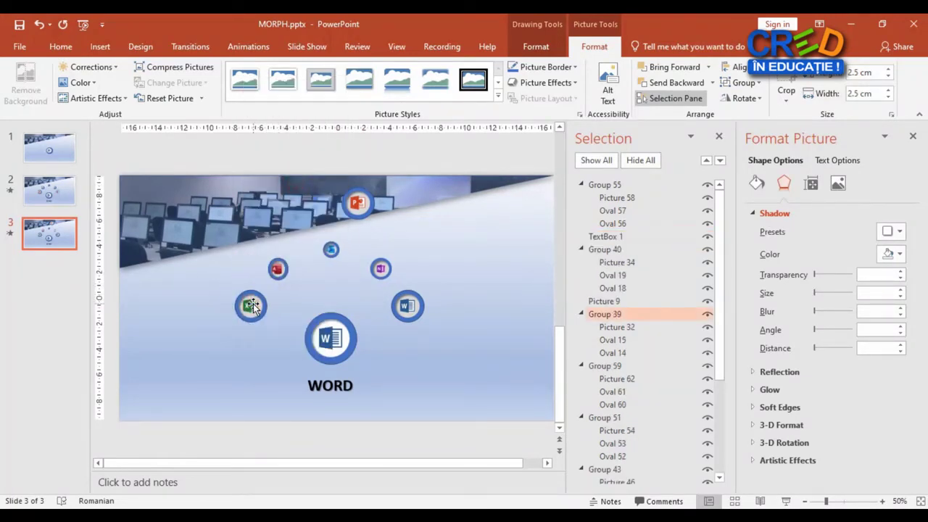
key(Escape)
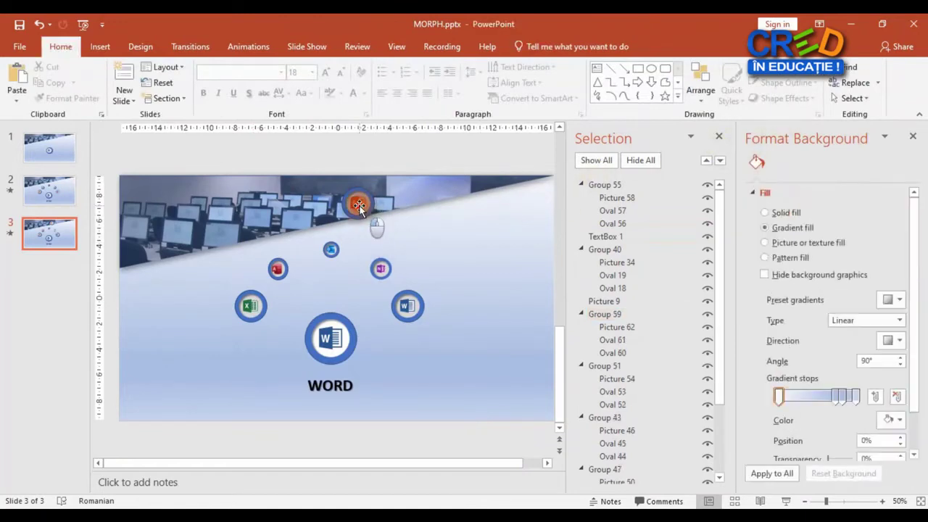
- Enlarge the PowerPoint icon to 4 cm width and centre it over the WORD circle
click(359, 206)
text(4)
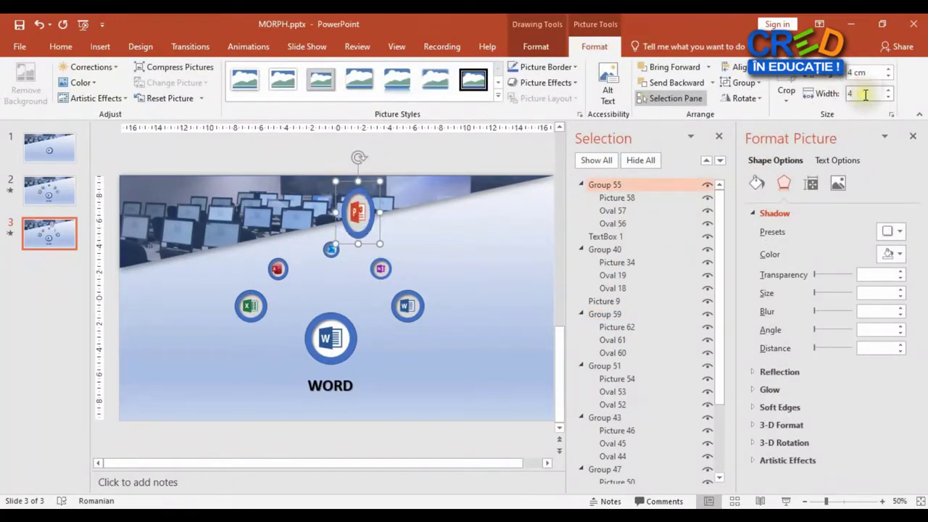
key(Return)
drag(374, 215, 342, 335)
key(Down)
key(Left)
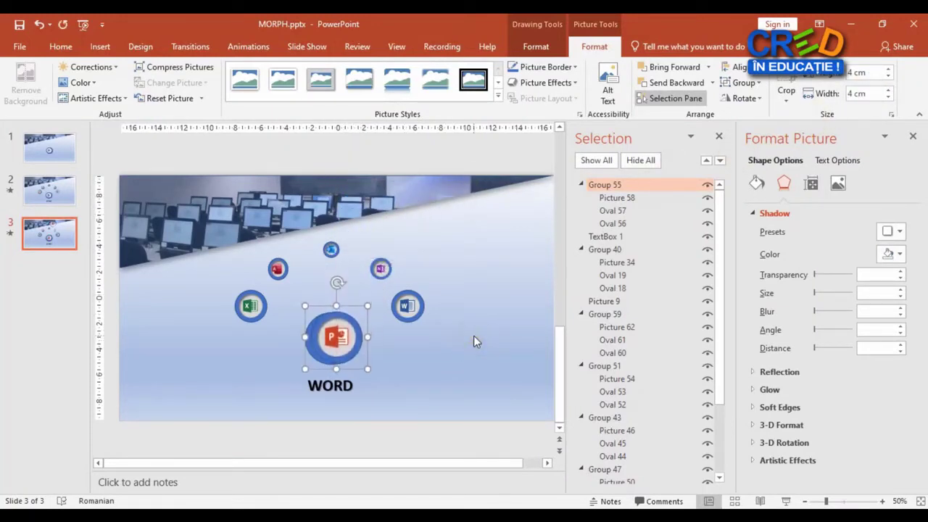
key(Down)
key(Left)
key(Left)
key(Left)
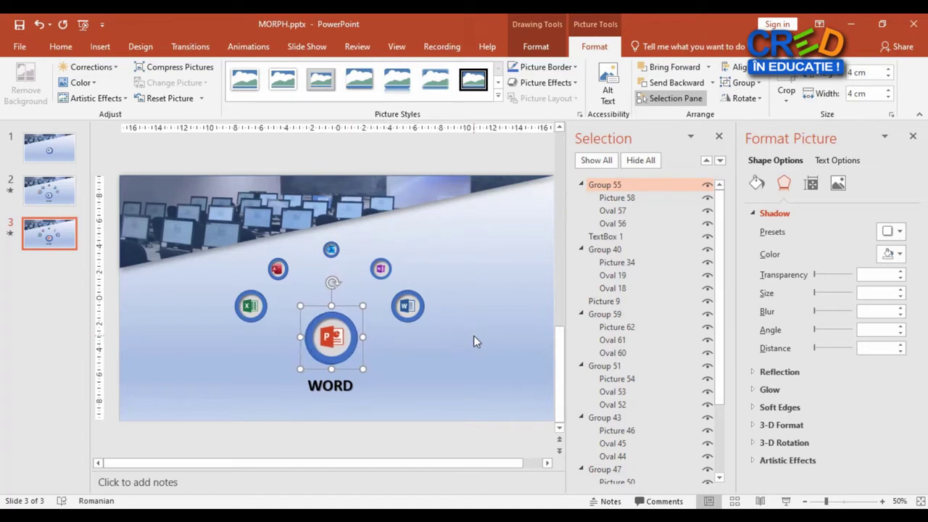
key(Left)
key(Left)
key(Left)
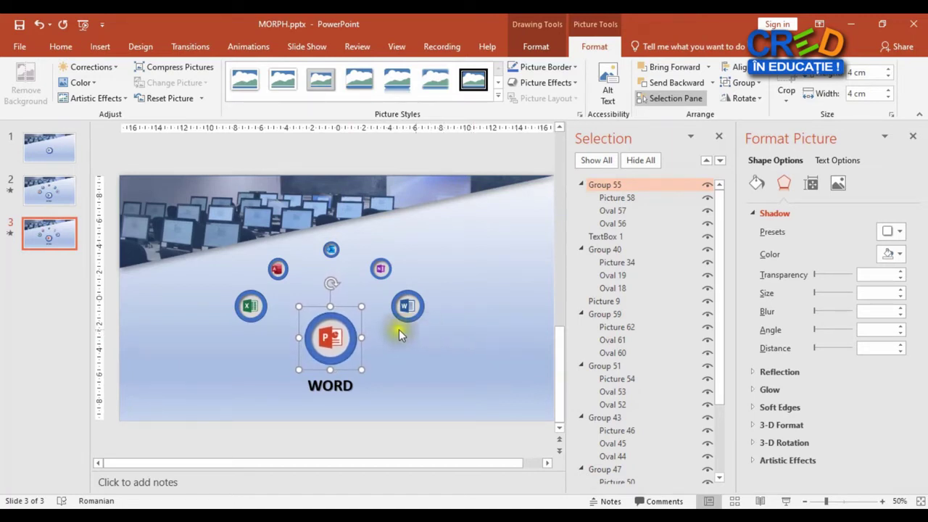
- Send the PowerPoint icon behind the other objects
right_click(341, 333)
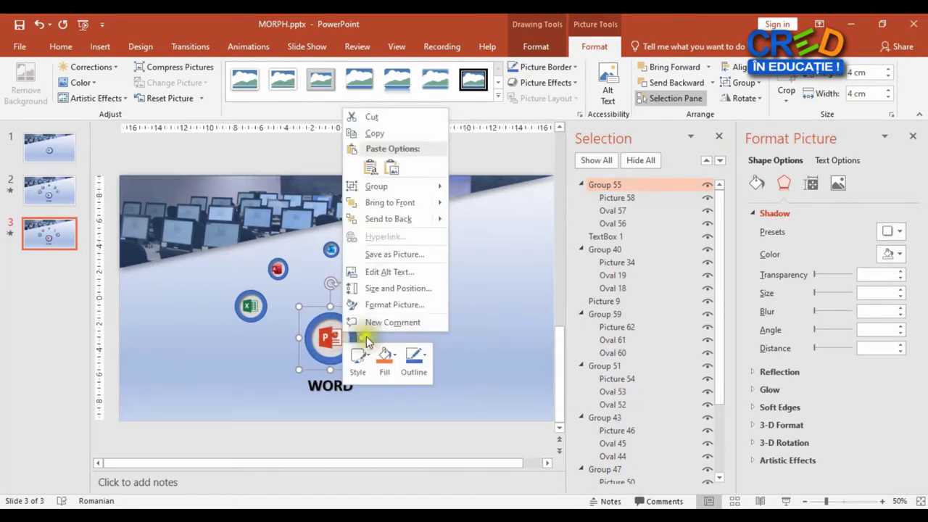
click(384, 216)
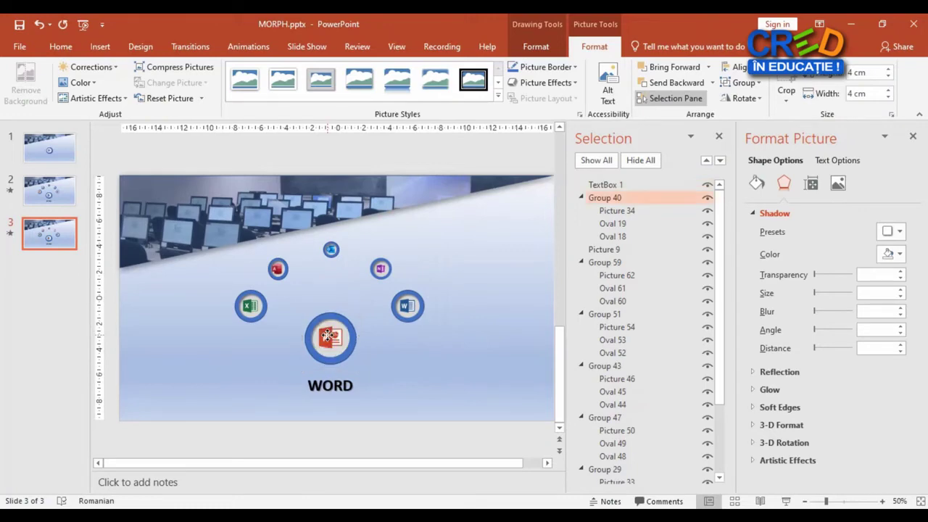
click(493, 357)
key(ctrl+z)
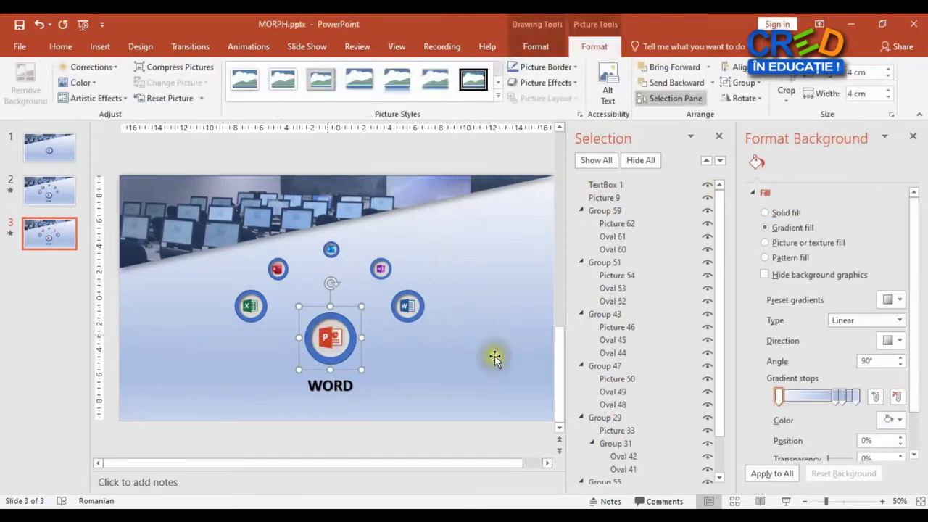
drag(721, 348, 719, 403)
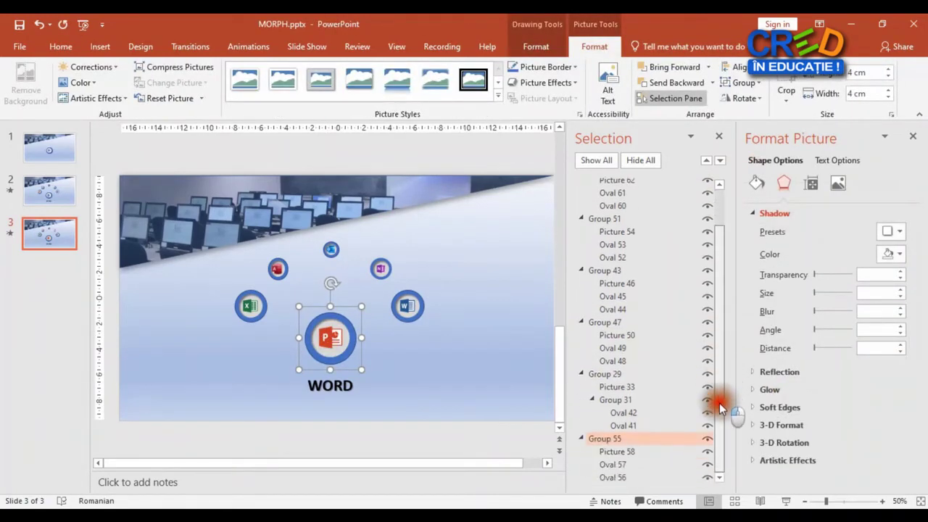
- Fill the PowerPoint icon's Oval 57 with white
click(609, 465)
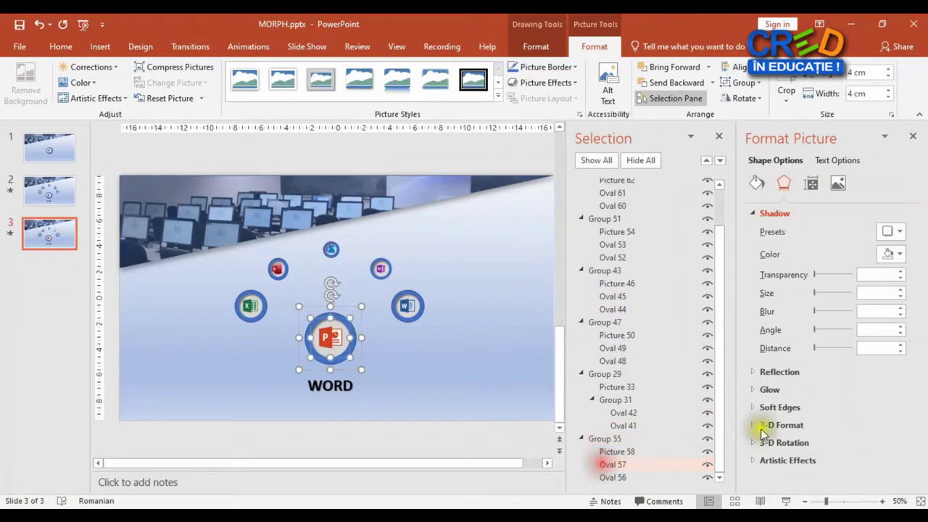
click(754, 186)
click(888, 336)
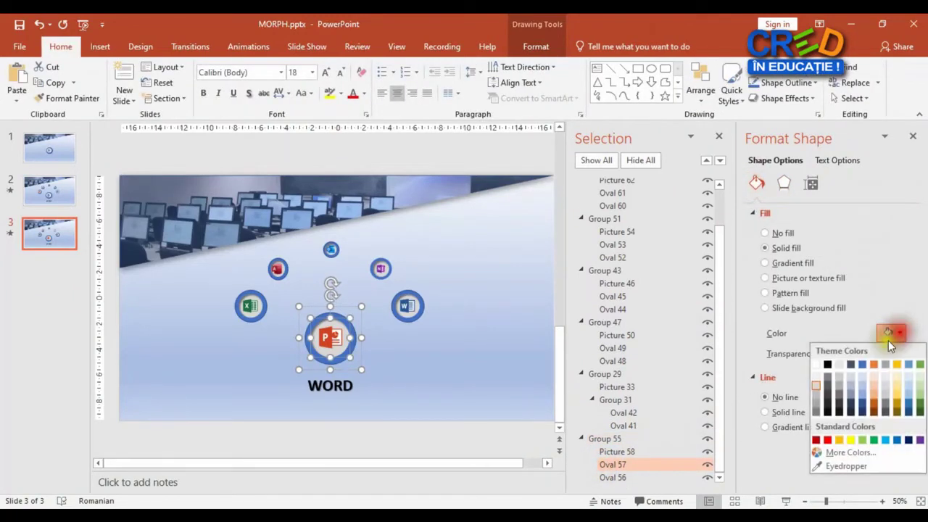
click(817, 364)
click(379, 387)
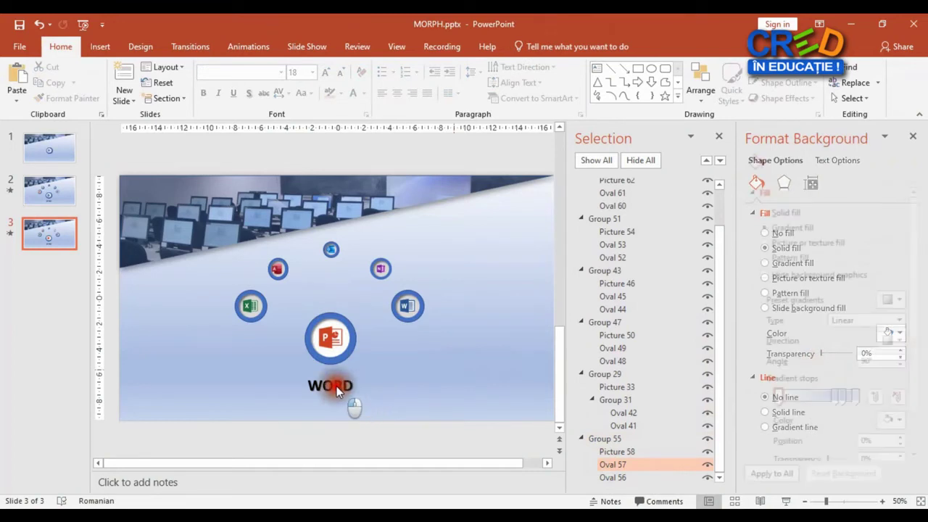
click(346, 376)
click(351, 374)
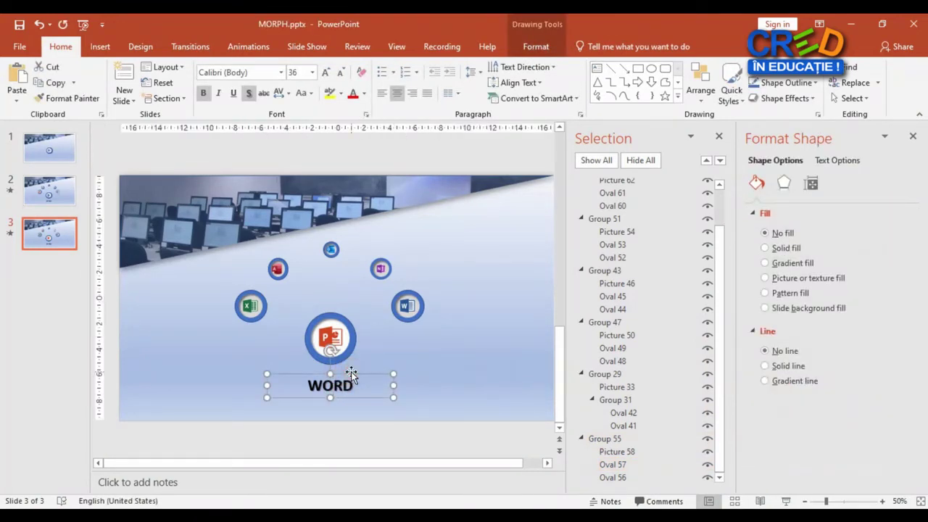
- Duplicate the WORD label, move the copy right and retype it as POWERPOINT
key(ctrl+d)
drag(369, 386, 467, 382)
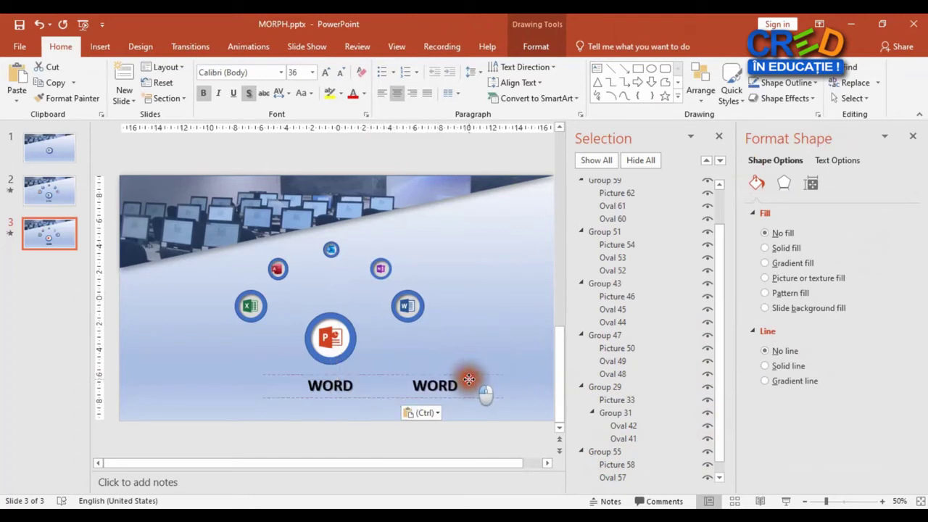
click(341, 384)
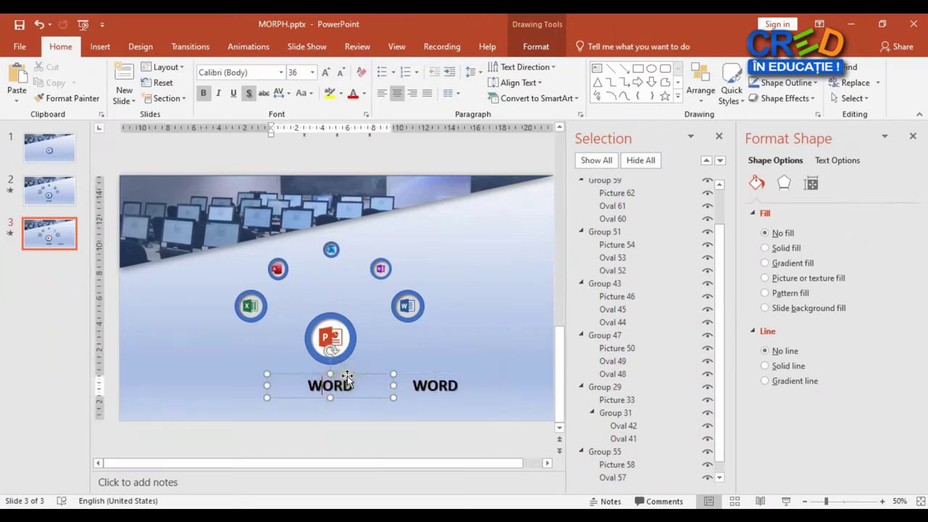
click(431, 386)
double_click(435, 388)
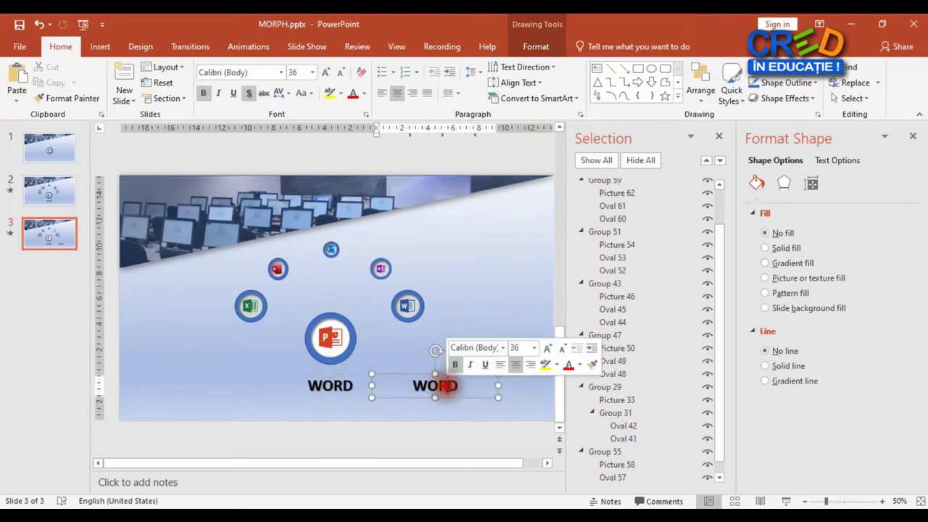
text(P)
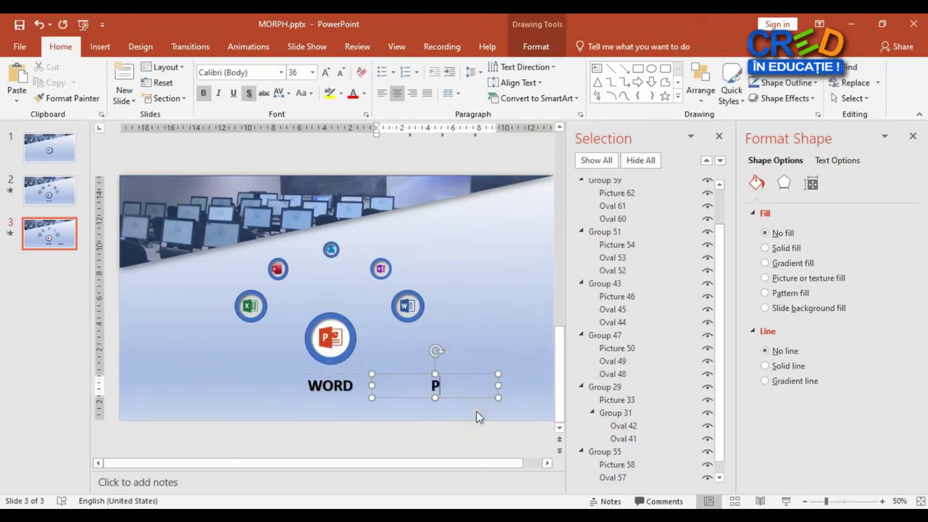
text(OWERPOINT)
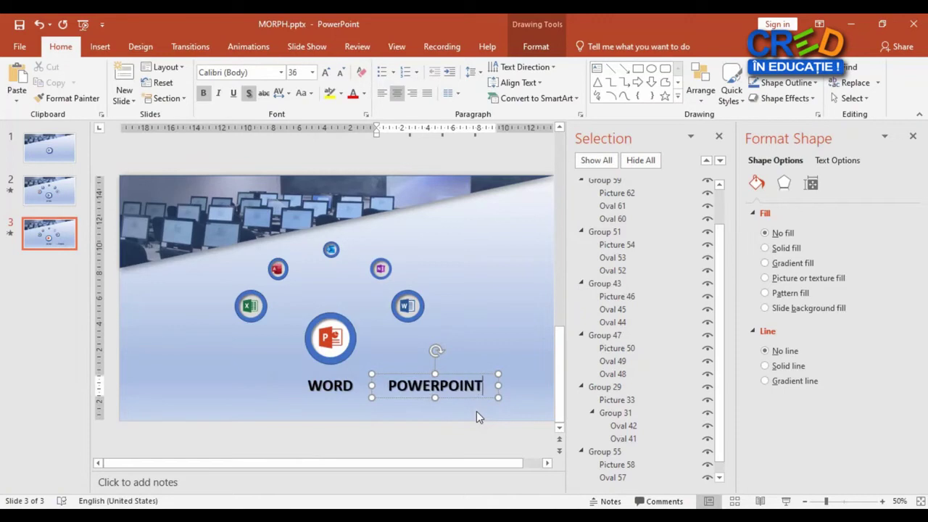
click(335, 390)
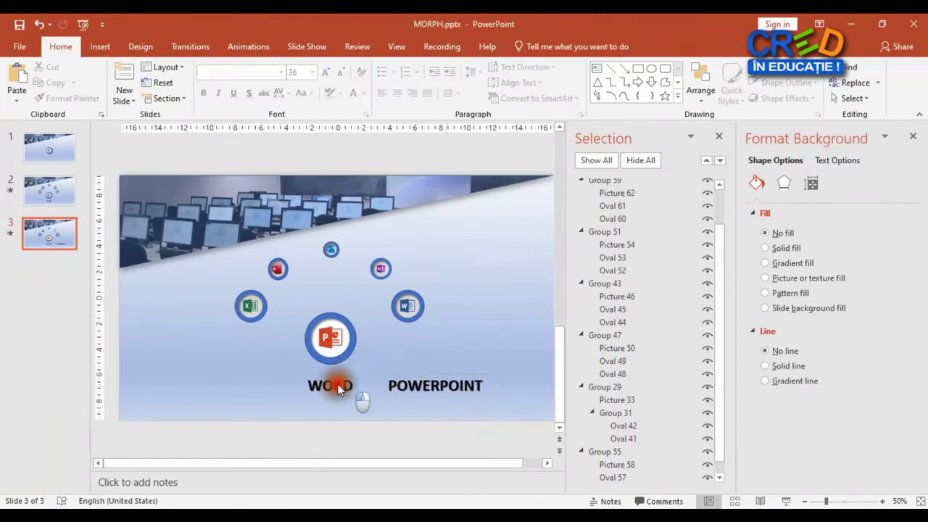
- Shift the WORD label off the slide and centre POWERPOINT under the big icon
click(335, 388)
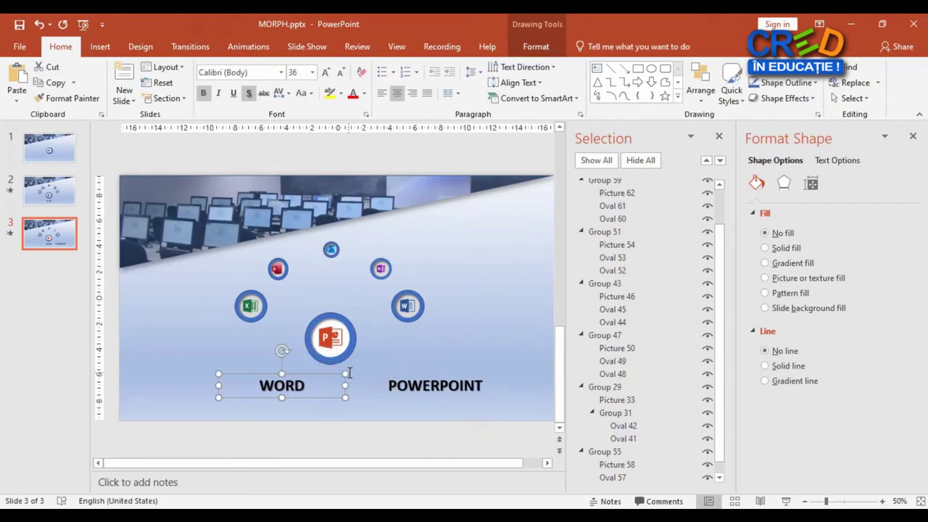
key(Left)
key(Left)
key(Left)
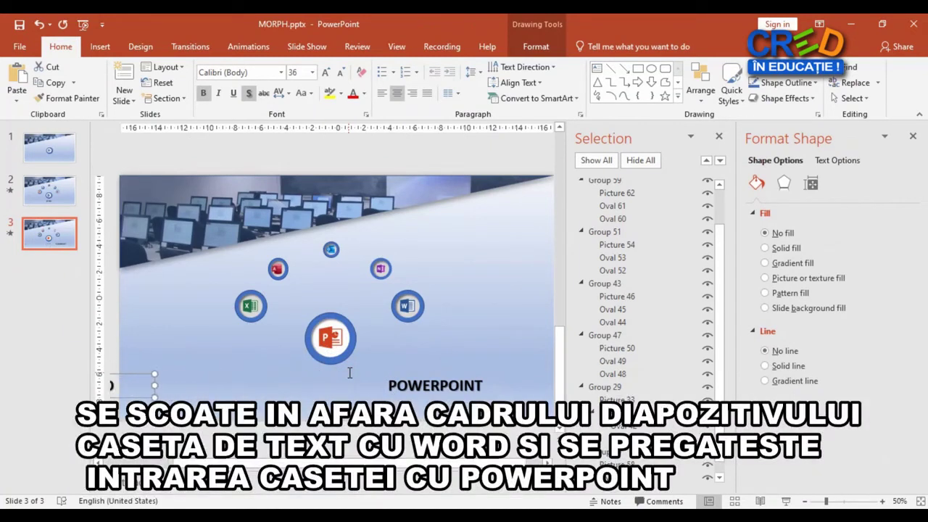
click(460, 386)
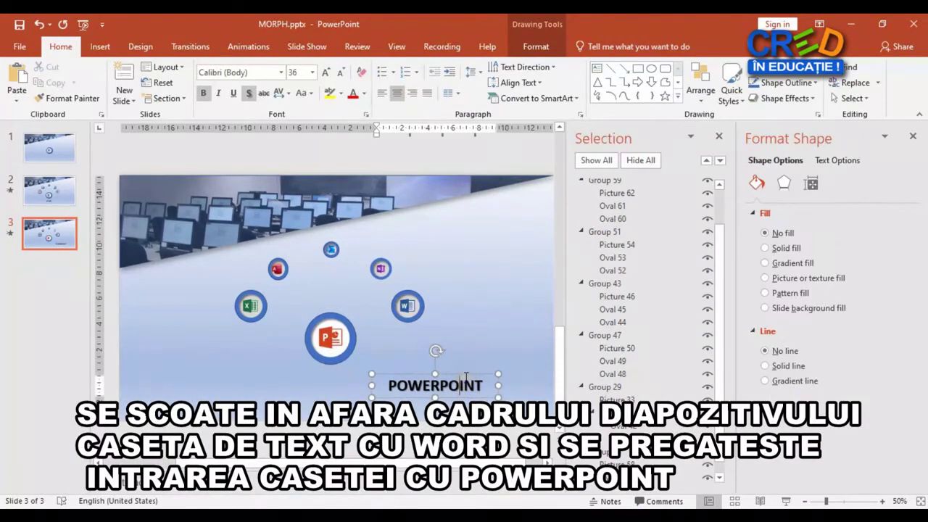
click(466, 375)
key(Left)
key(Left)
key(Left)
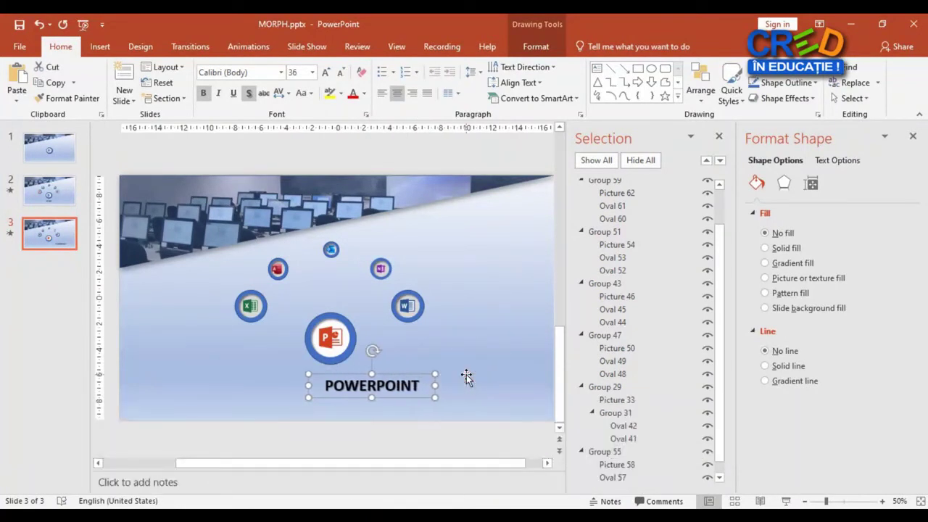
key(Left)
key(Left)
key(Left)
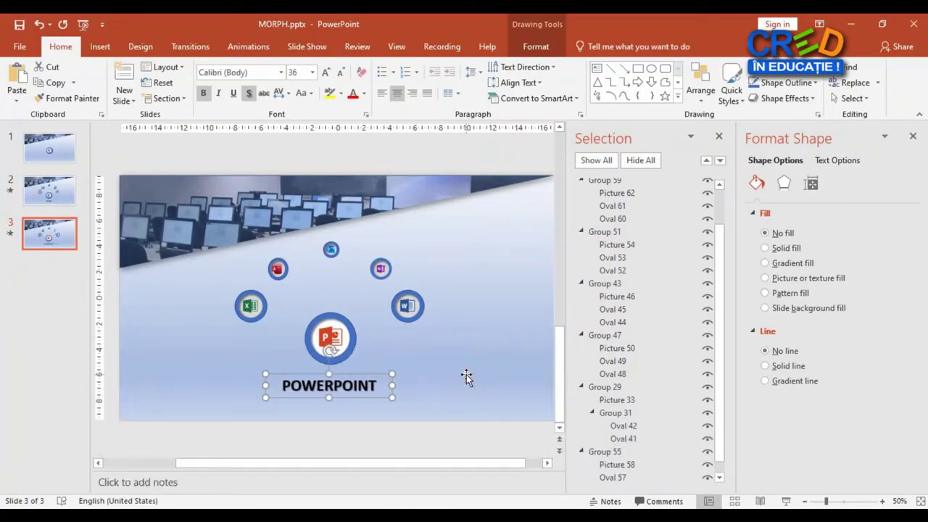
- Paste the POWERPOINT label onto slide 2, parked just past the right edge
click(64, 203)
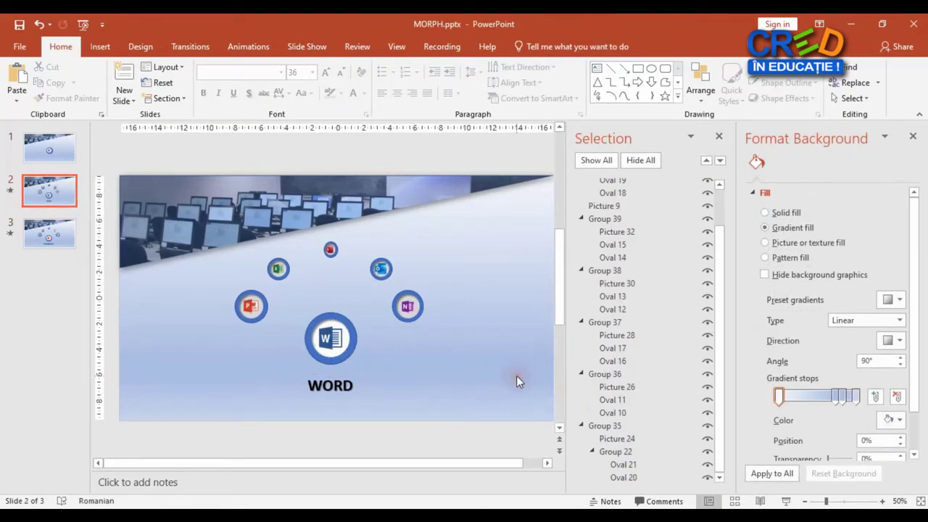
key(ctrl+v)
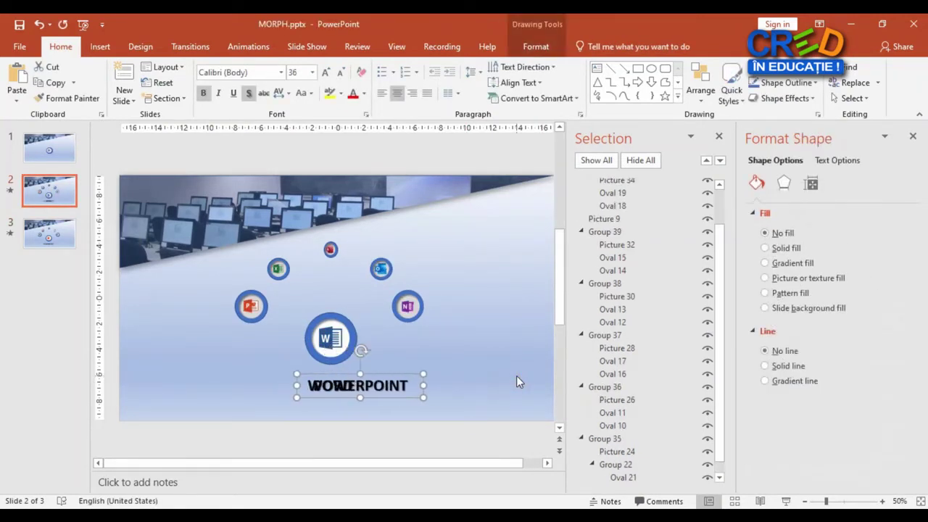
key(Right)
key(Right)
key(Right)
key(Right)
key(Right)
key(Right)
key(Right)
key(Right)
key(Right)
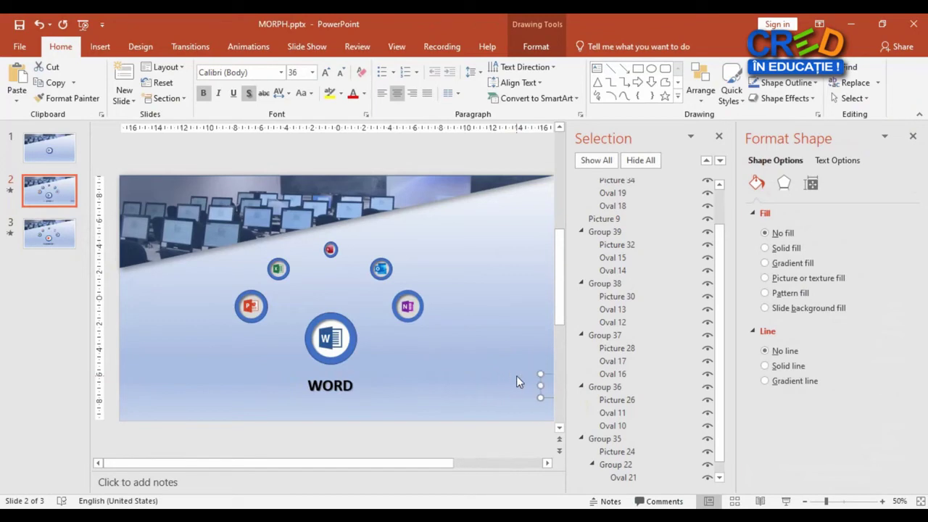
key(Right)
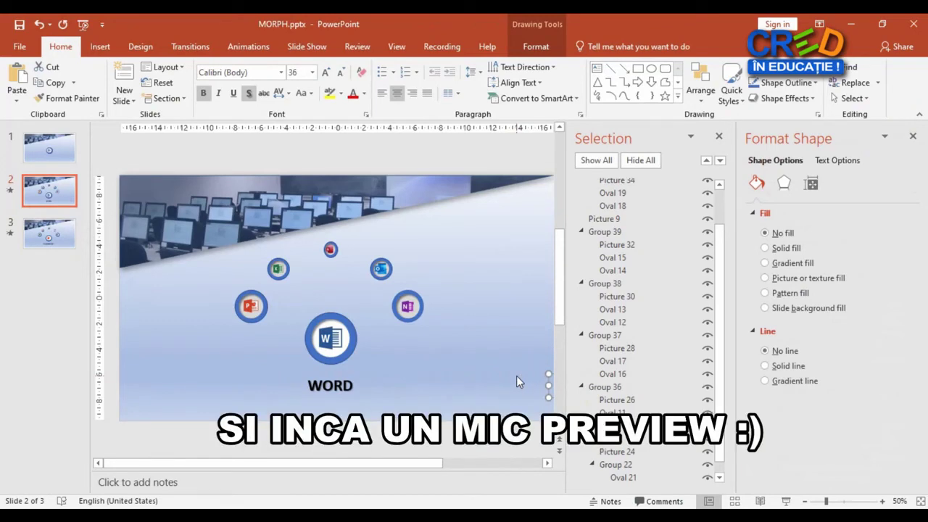
- Preview the slideshow through the morph transitions and exit
key(F5)
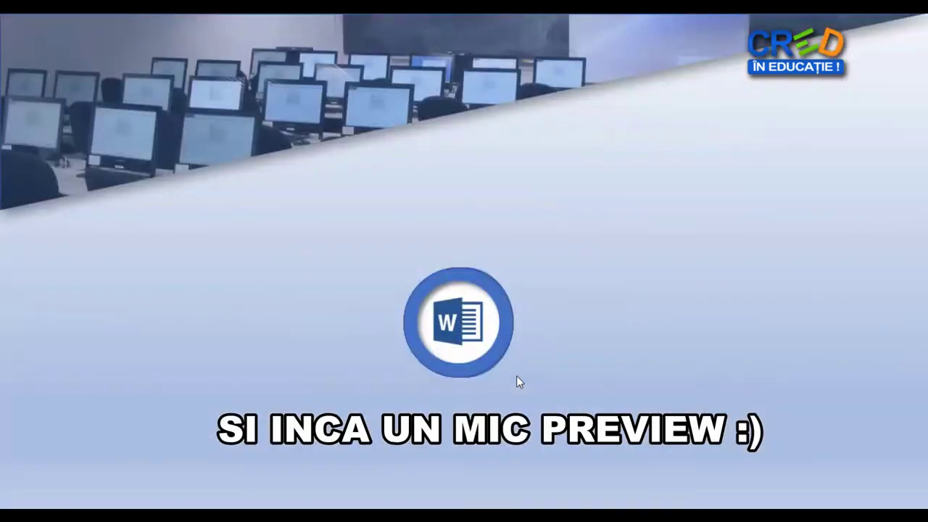
click(516, 375)
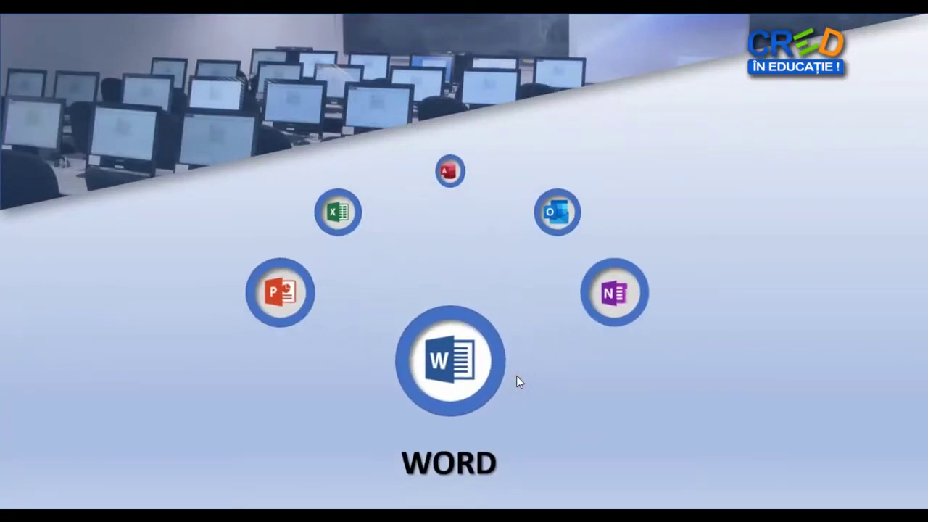
click(516, 376)
click(516, 375)
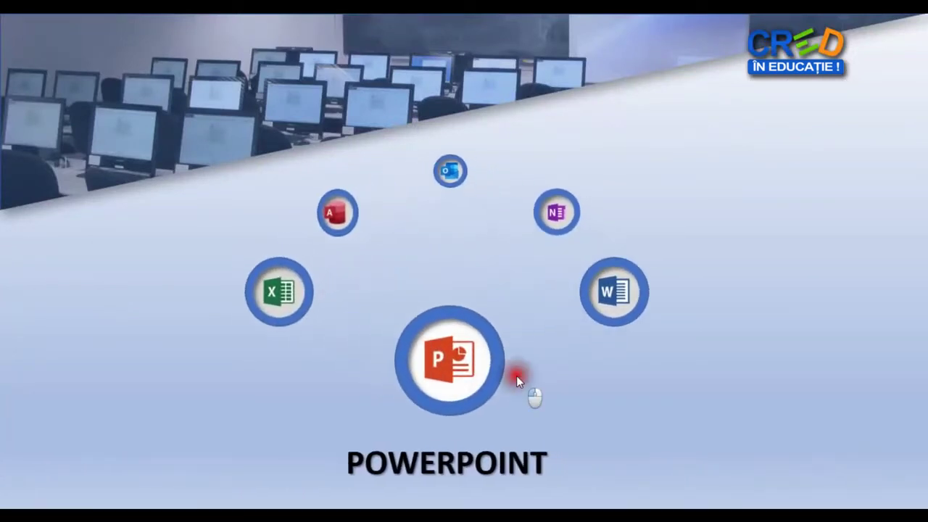
click(516, 376)
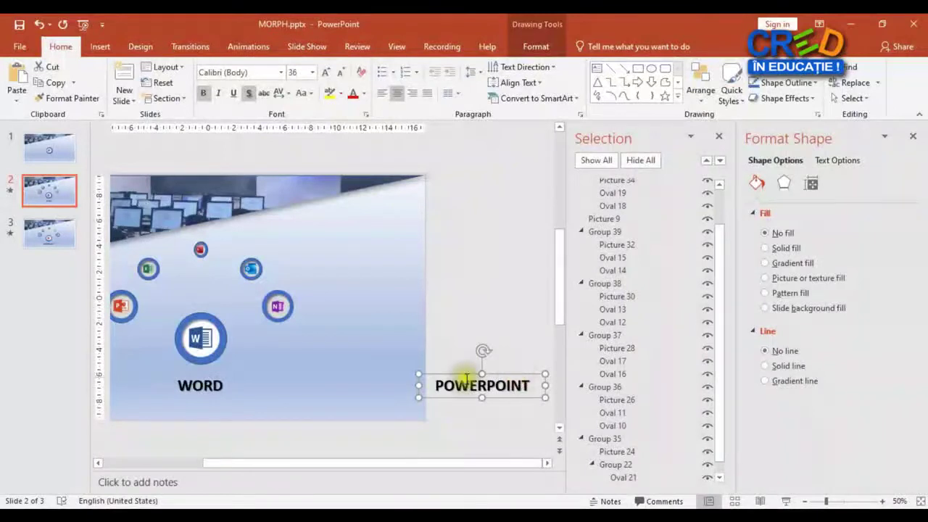
- Duplicate slide 3 and move the Access icon into the left ring position
click(62, 237)
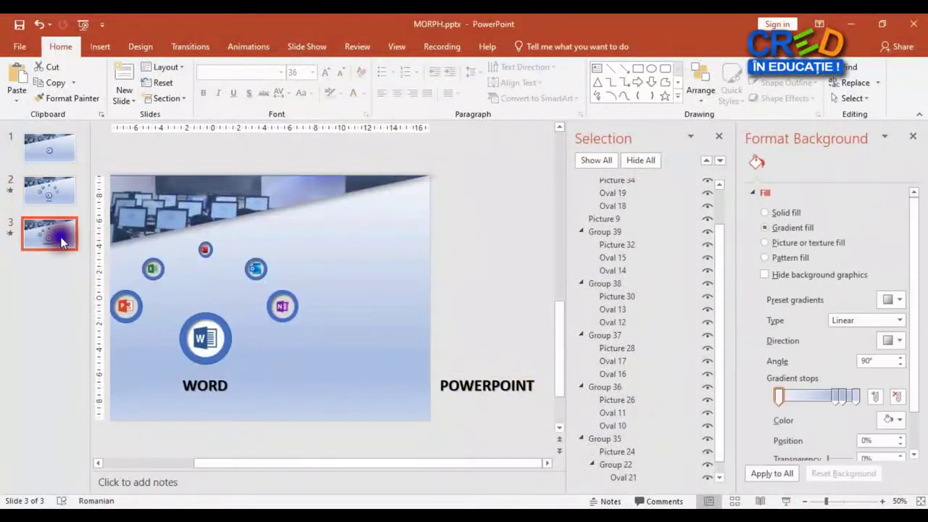
right_click(62, 237)
click(124, 332)
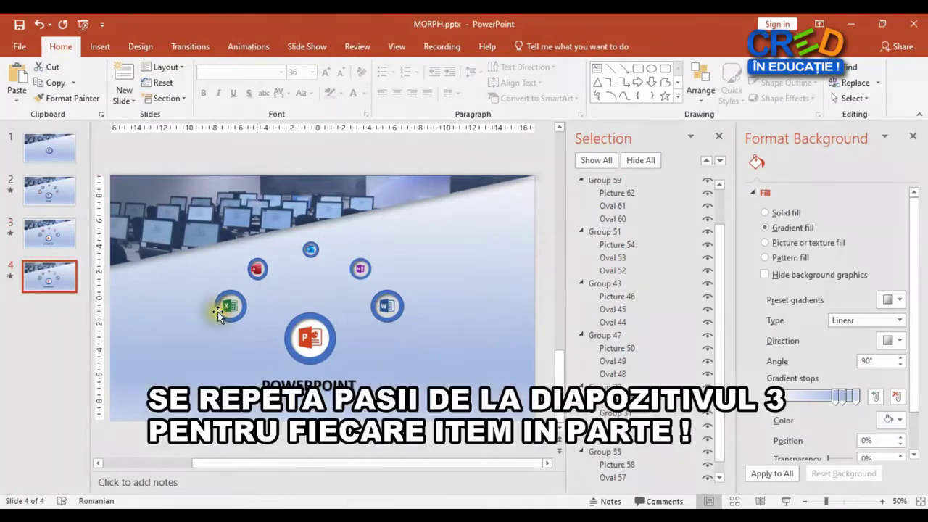
drag(204, 374, 471, 226)
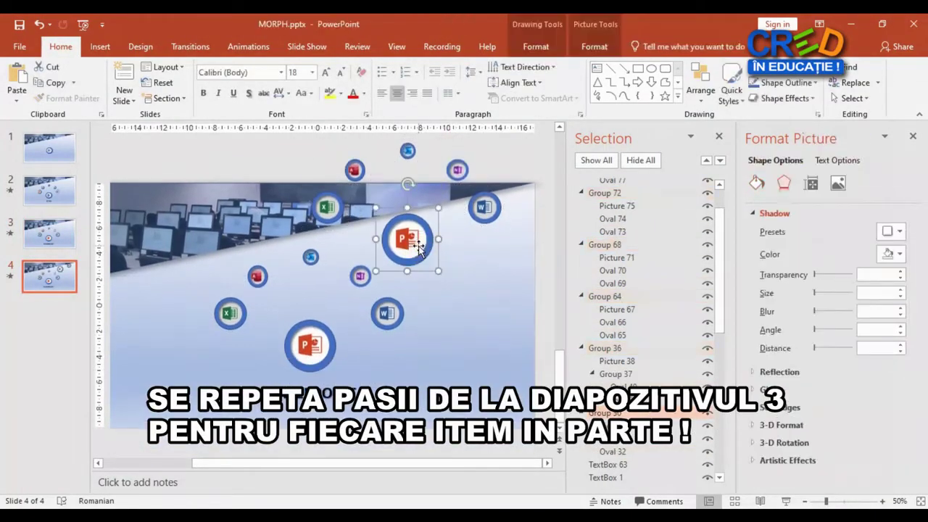
click(612, 439)
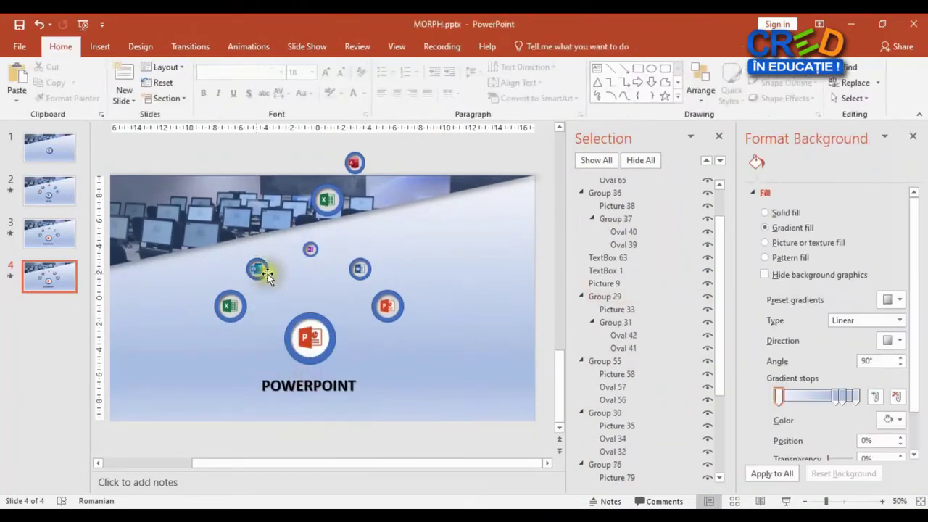
drag(270, 277, 229, 305)
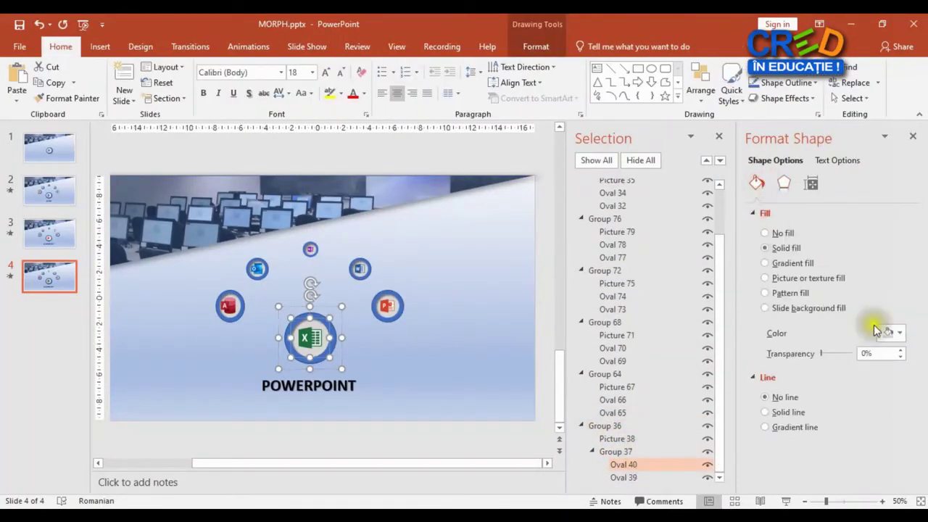
- Move the POWERPOINT label and retype it as EXCEL
click(346, 376)
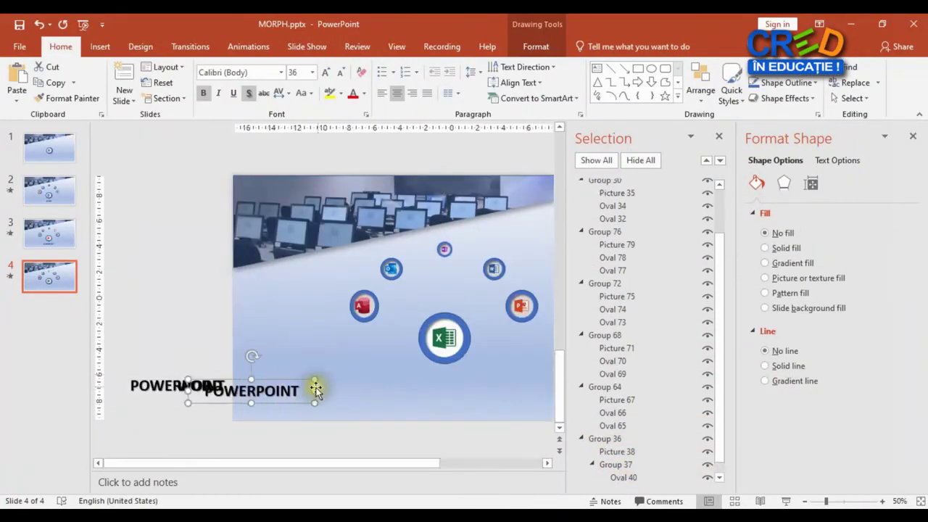
drag(315, 387, 446, 389)
double_click(445, 387)
text(EXCEL)
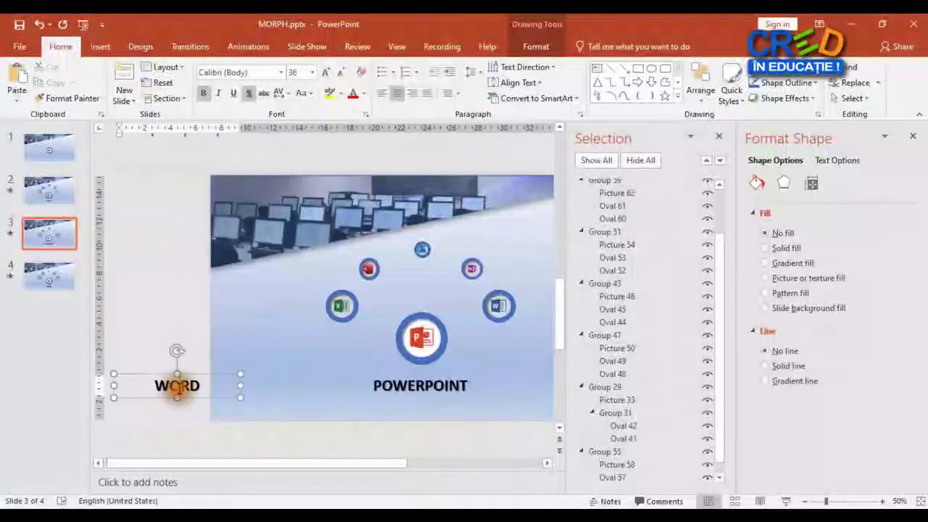
- Move the Excel icon down onto the slide and the PowerPoint icon toward the middle
click(349, 360)
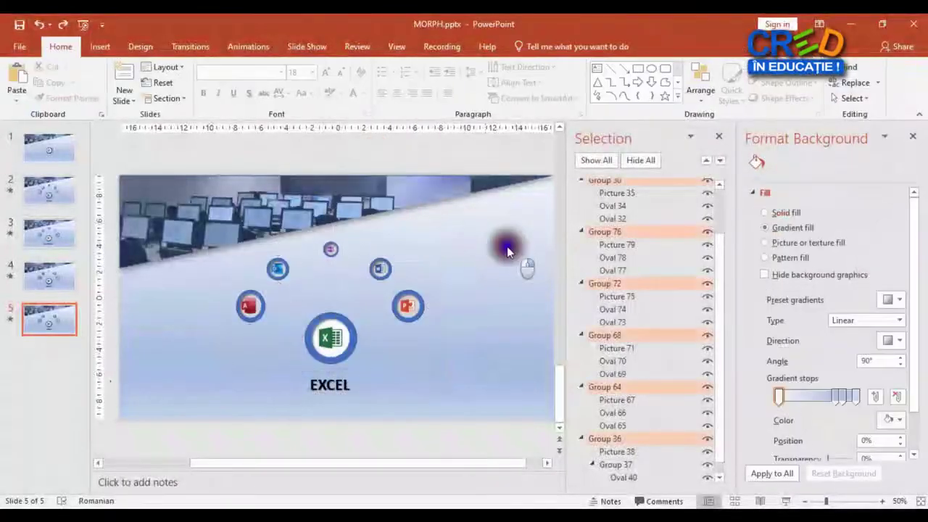
click(427, 231)
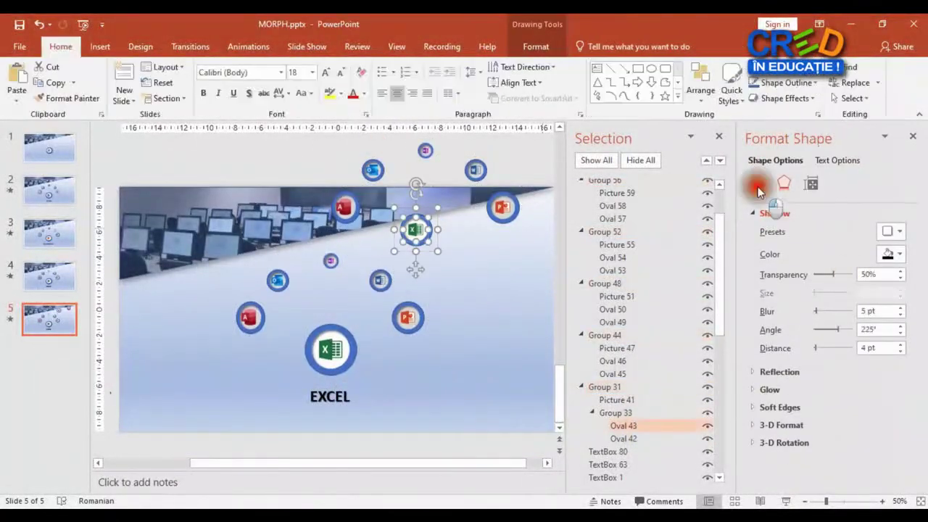
drag(427, 231, 419, 319)
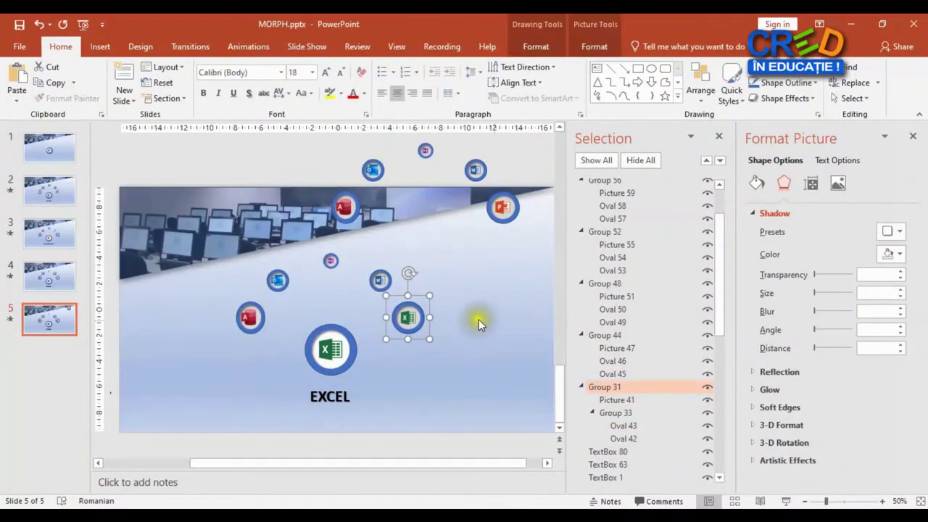
click(502, 208)
drag(503, 208, 382, 283)
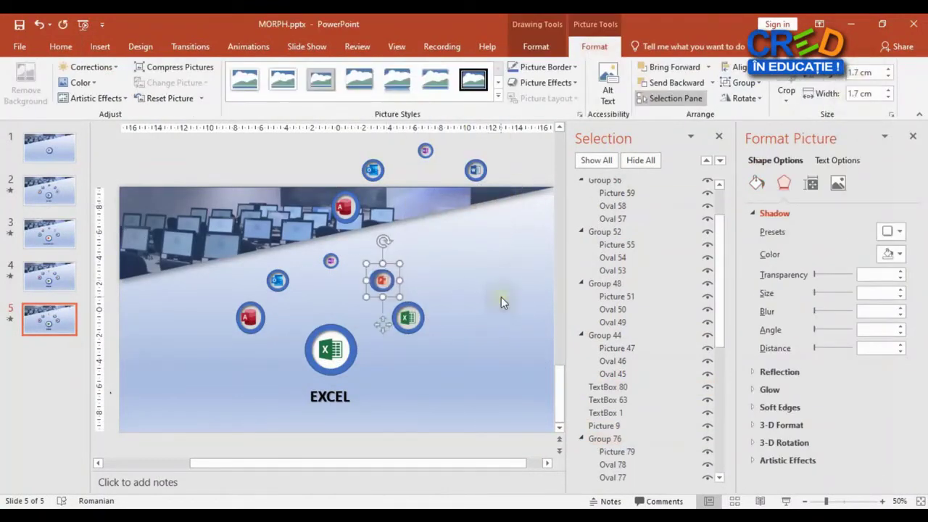
- Resize the small top icon to 1.7 cm height and begin setting its width
click(476, 169)
click(861, 72)
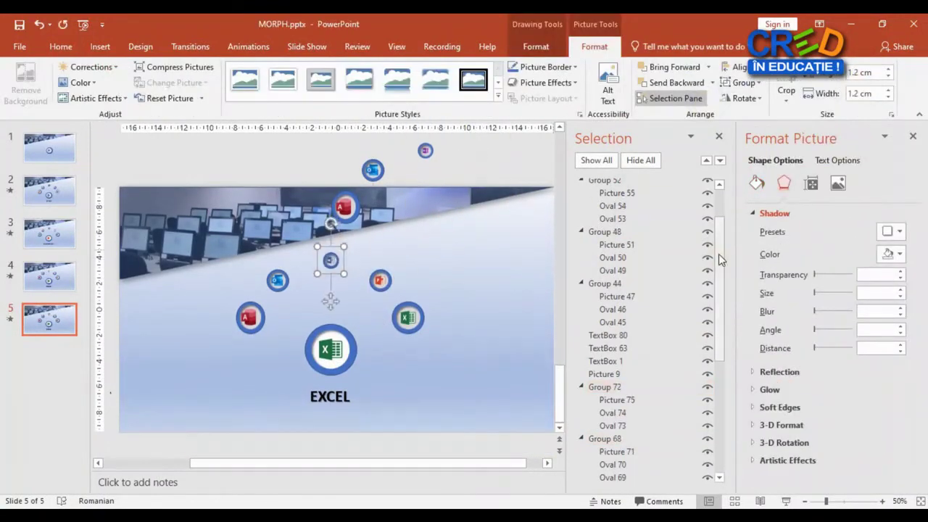
right_click(334, 259)
click(425, 170)
text(1.7)
click(856, 95)
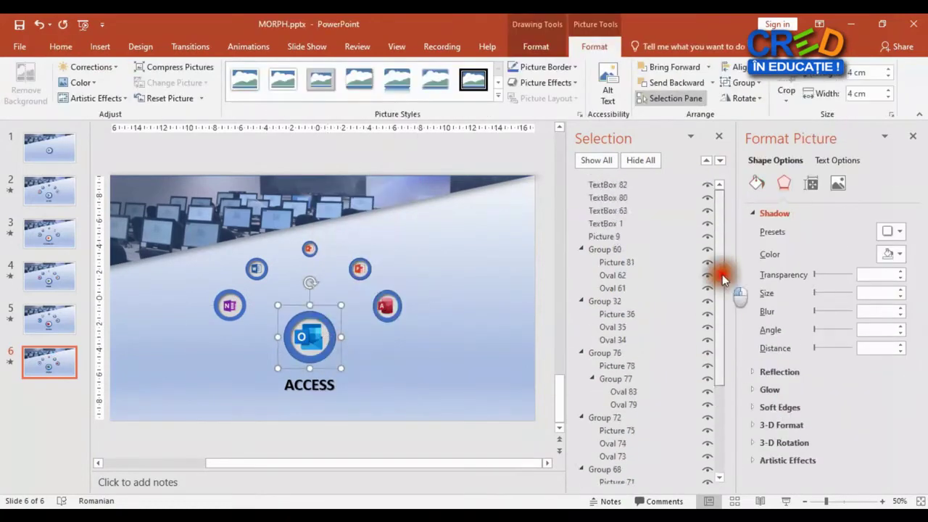
- Duplicate the ACCESS label to the right and edit the copy's text for the OUTLOOK caption
drag(337, 372, 430, 373)
click(427, 385)
key(BackSpace)
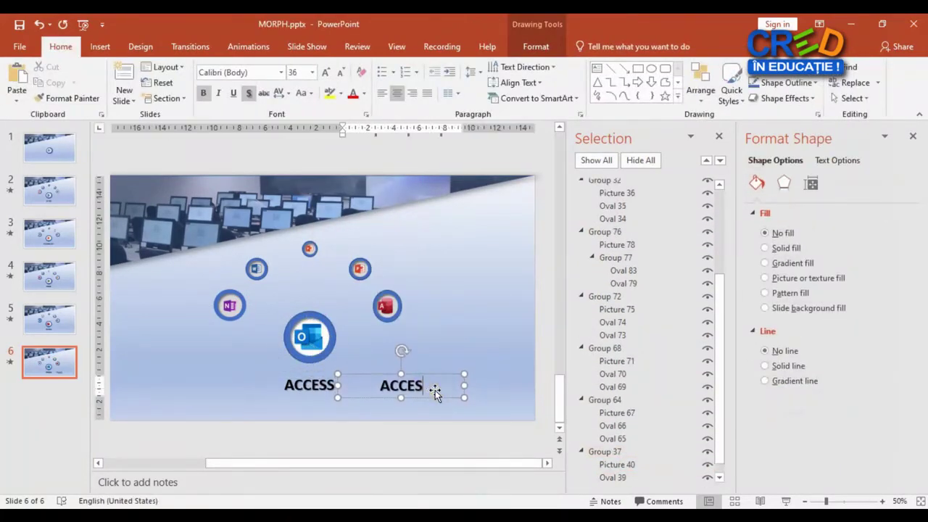
text(K)
click(288, 372)
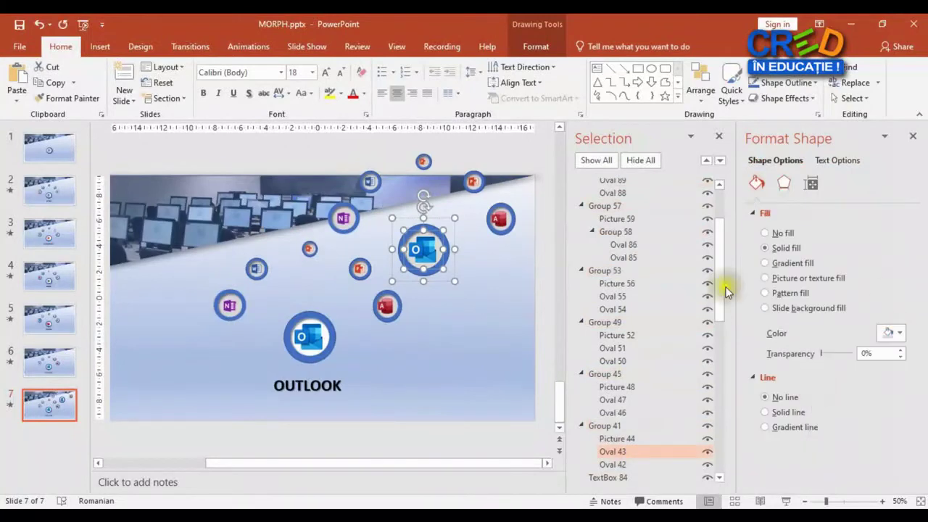
- Rotate the icons so Outlook takes Access's place, then send the PowerPoint icon to the back
drag(423, 250, 389, 307)
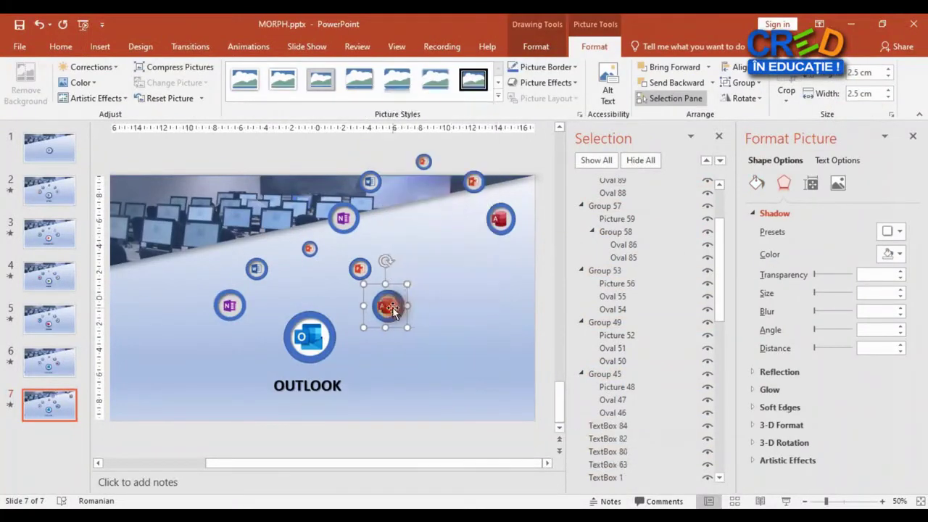
drag(500, 219, 360, 270)
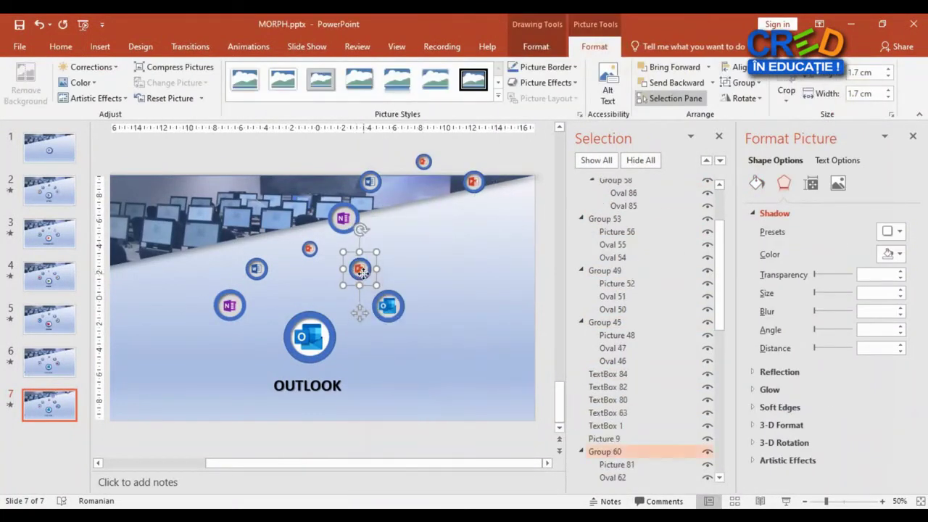
drag(472, 182, 309, 249)
right_click(308, 248)
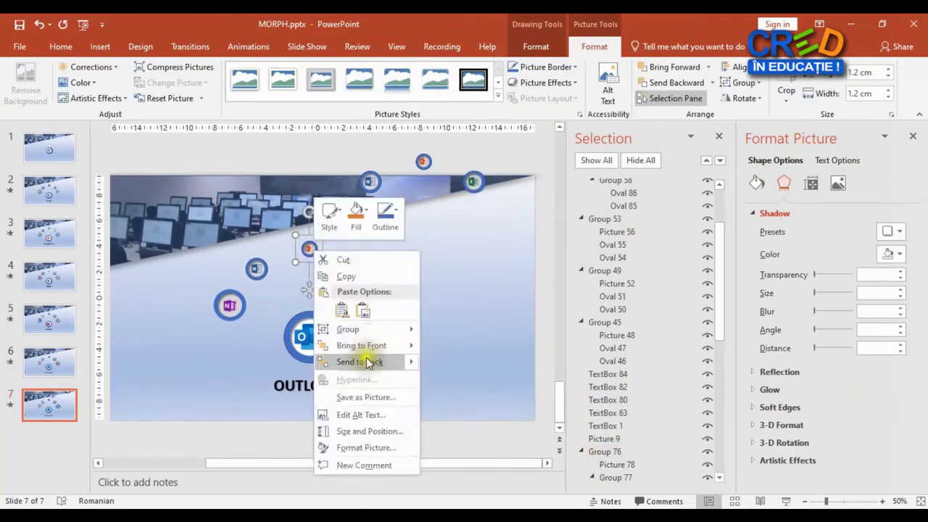
click(369, 363)
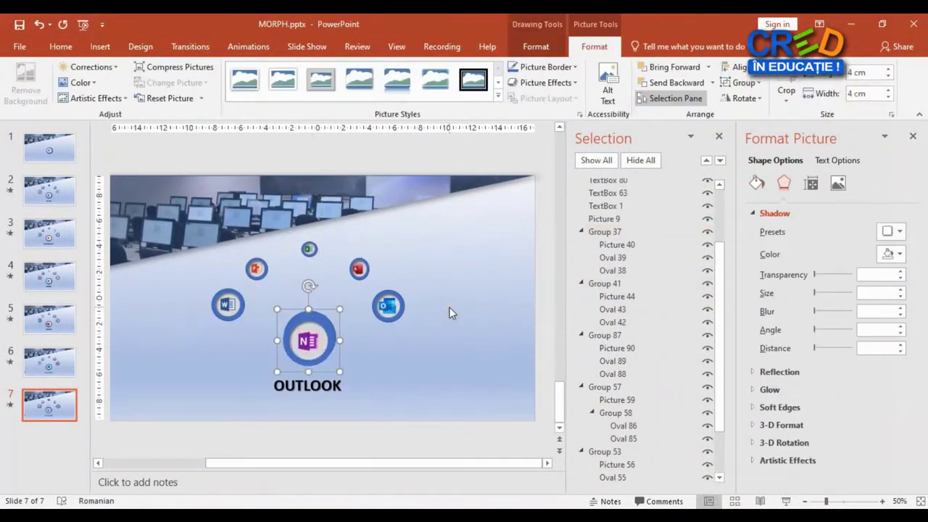
- Copy the OUTLOOK label, retype it as ONE NOTE and move it off the slide's edge
click(308, 386)
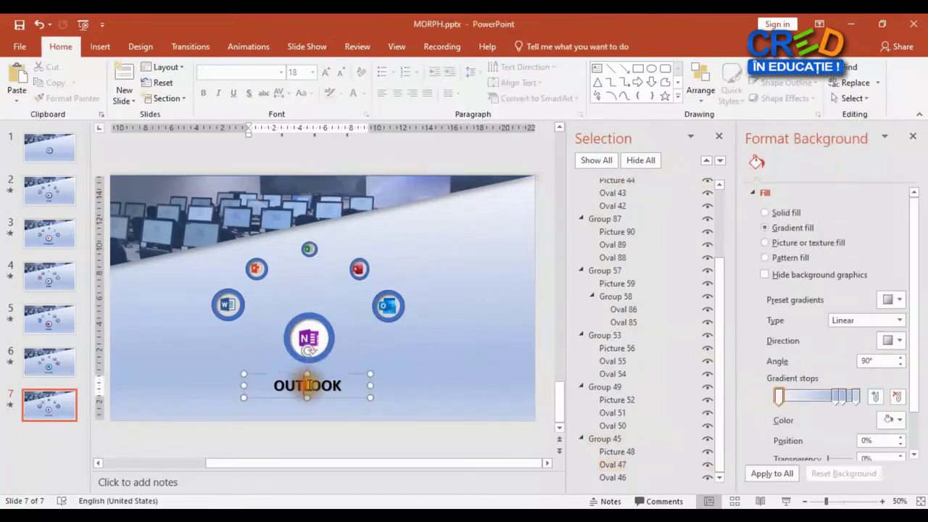
drag(308, 386, 394, 389)
text(ONE NOTE)
drag(308, 386, 208, 386)
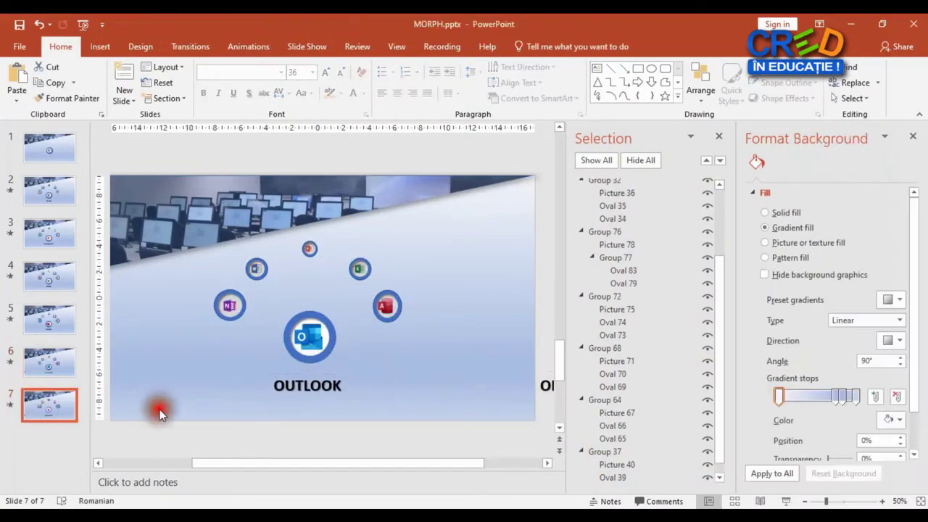
- Preview the morph to the OUTLOOK slide in a slide show with F5
key(F5)
click(192, 409)
key(Escape)
- Move the ONE NOTE label down below slide 8
click(330, 378)
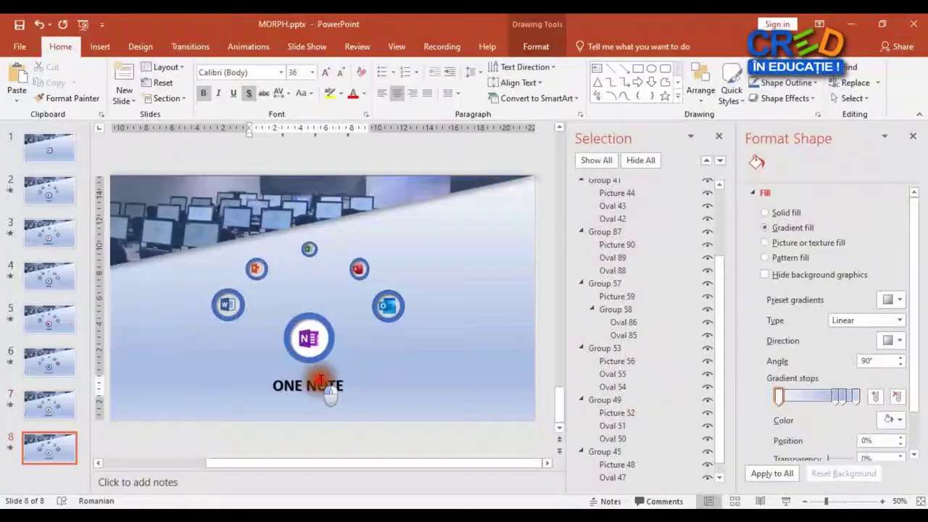
click(340, 374)
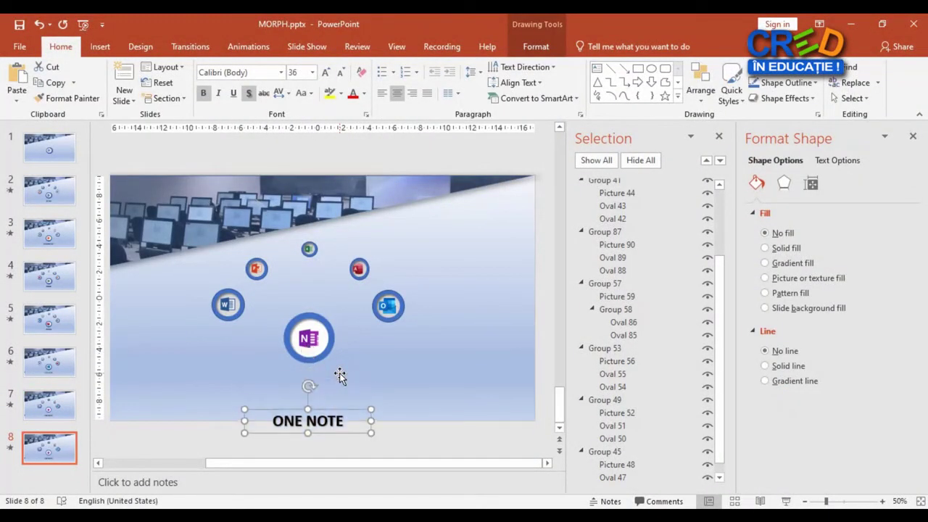
drag(339, 374, 340, 433)
click(384, 282)
- Resize all six icons on slide 8 to 2 cm by 2 cm
drag(436, 198, 199, 356)
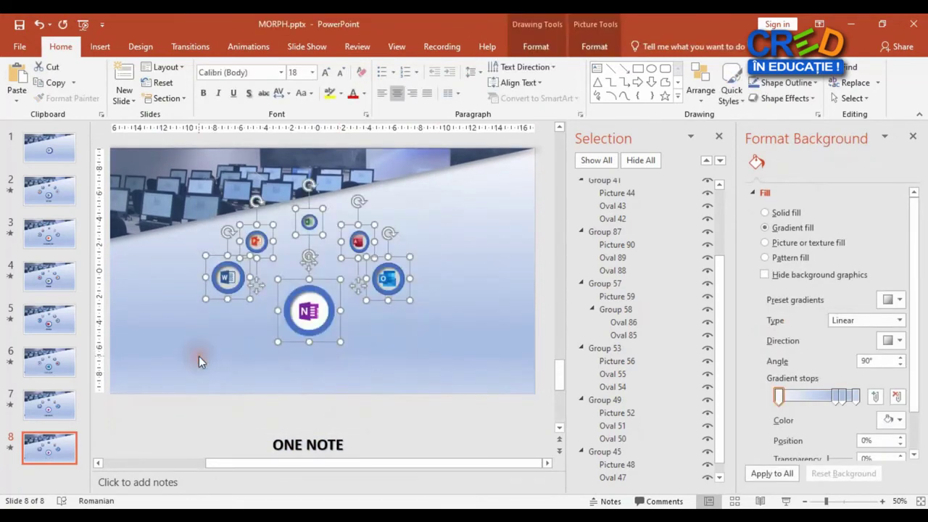
click(601, 46)
text(2)
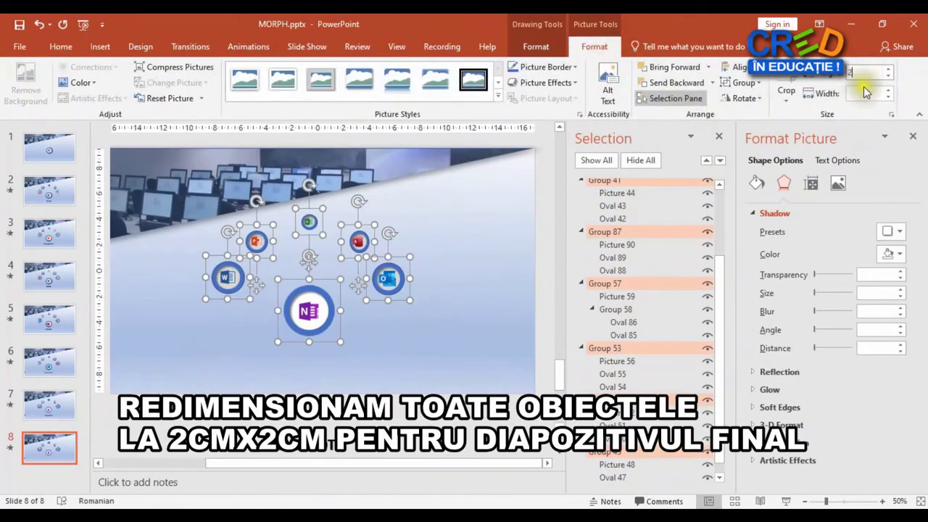
key(Tab)
text(2)
key(Return)
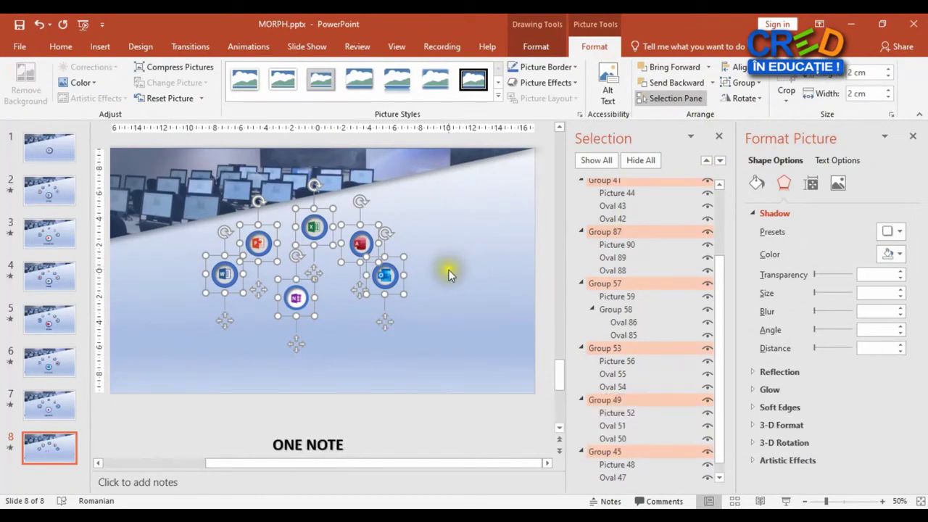
- Drag the Word, Excel, PowerPoint, Access, Outlook and OneNote icons into a row along the bottom
click(199, 341)
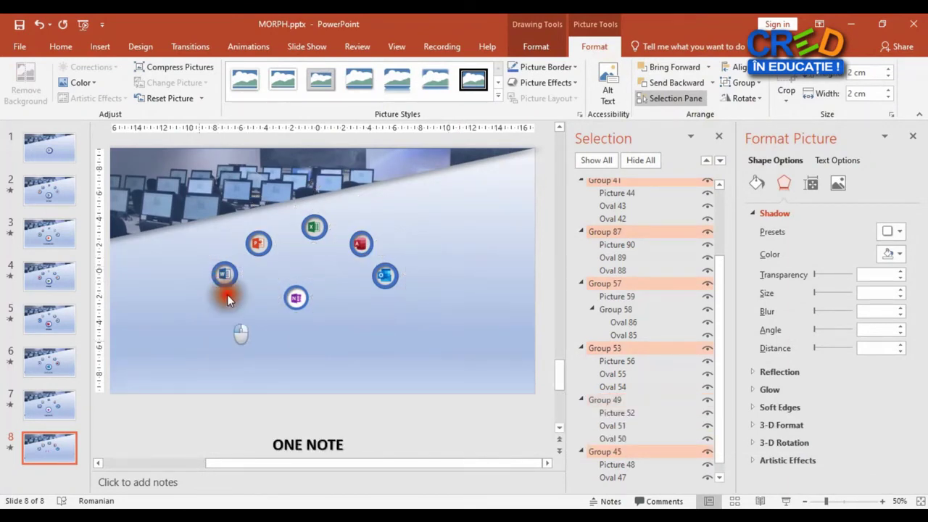
drag(226, 274, 180, 361)
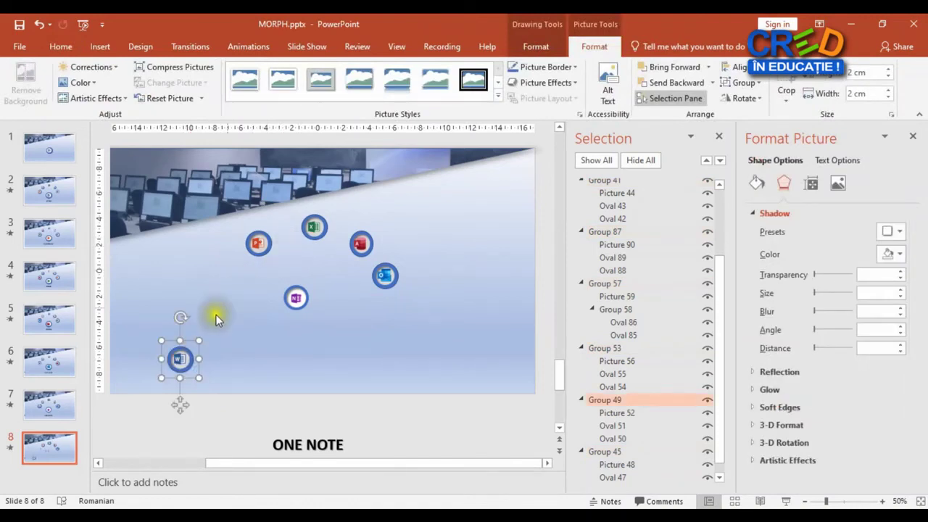
drag(320, 226, 234, 358)
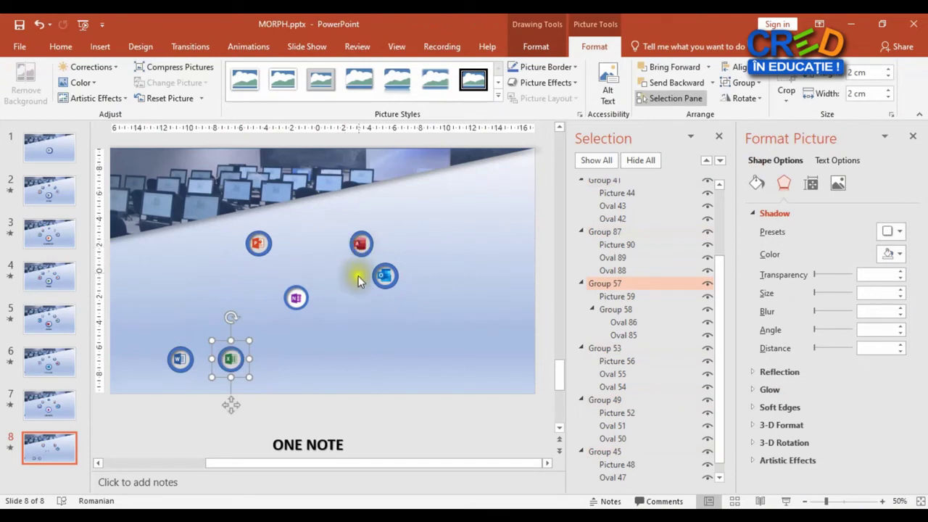
drag(258, 243, 285, 360)
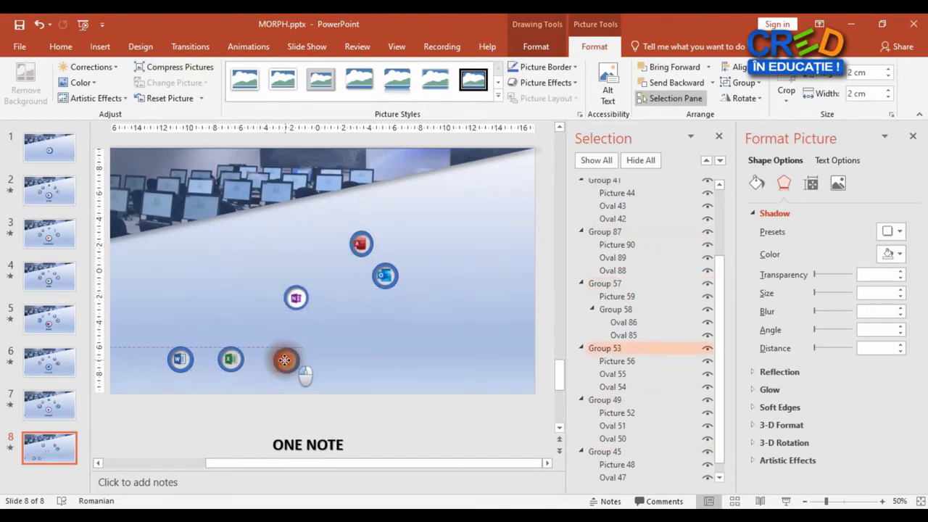
drag(361, 243, 333, 361)
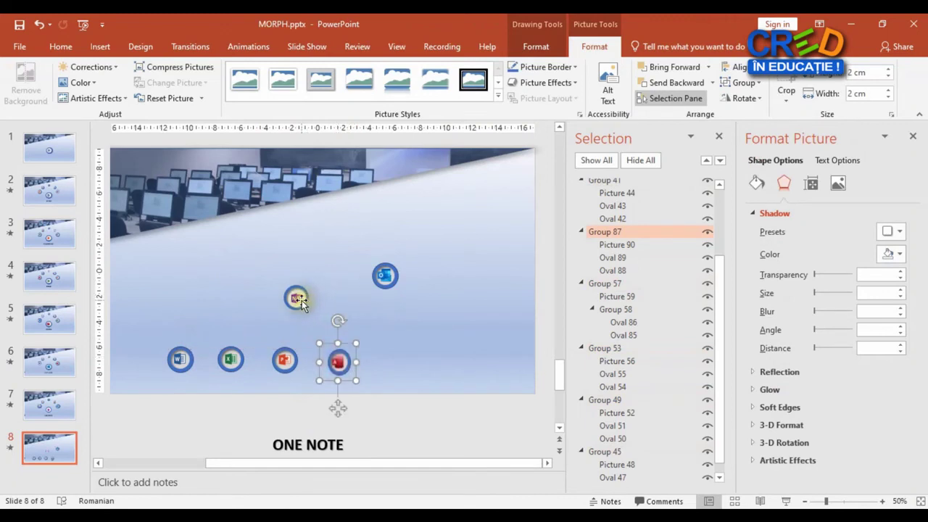
drag(380, 274, 391, 360)
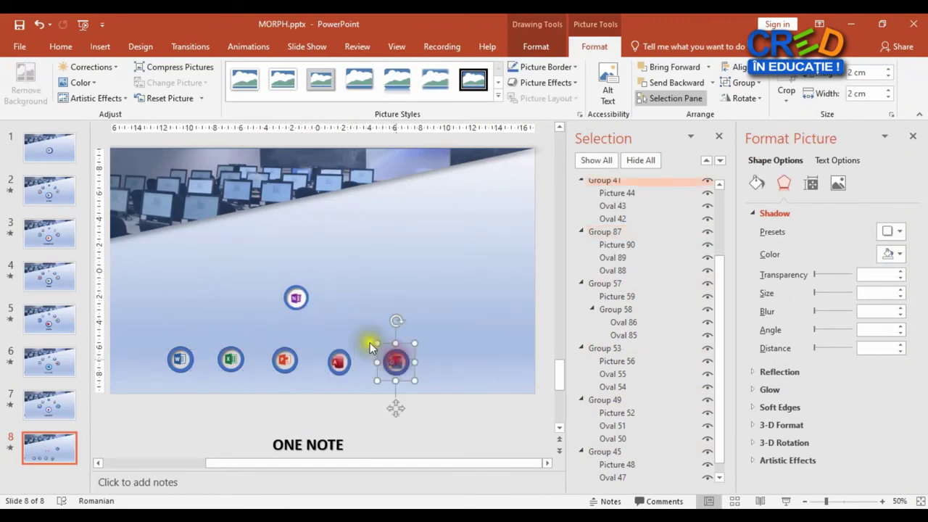
drag(301, 301, 464, 363)
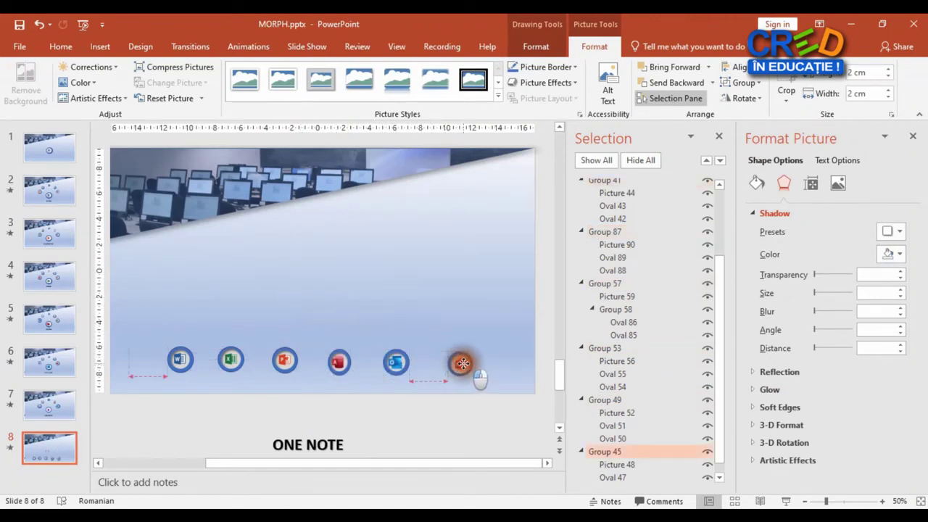
- Apply Align Middle and Distribute Horizontally to the six icons
drag(504, 326, 152, 381)
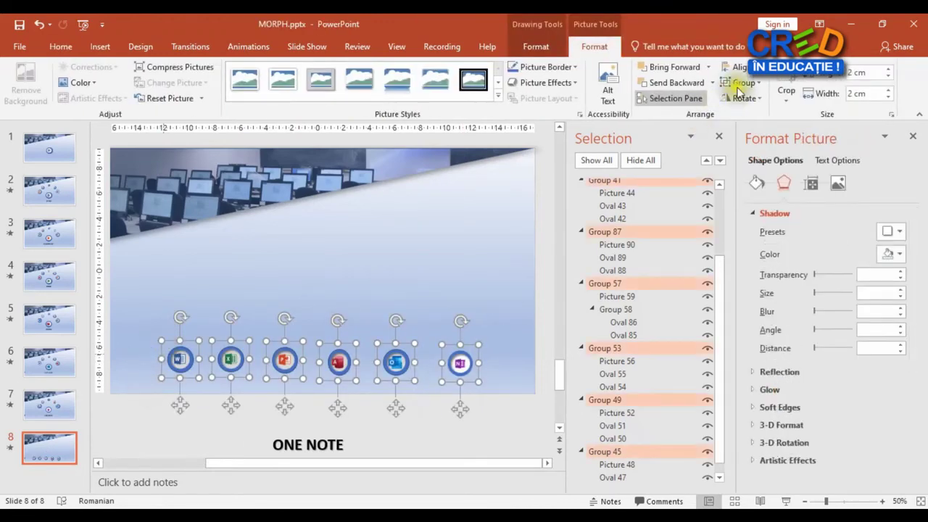
click(743, 68)
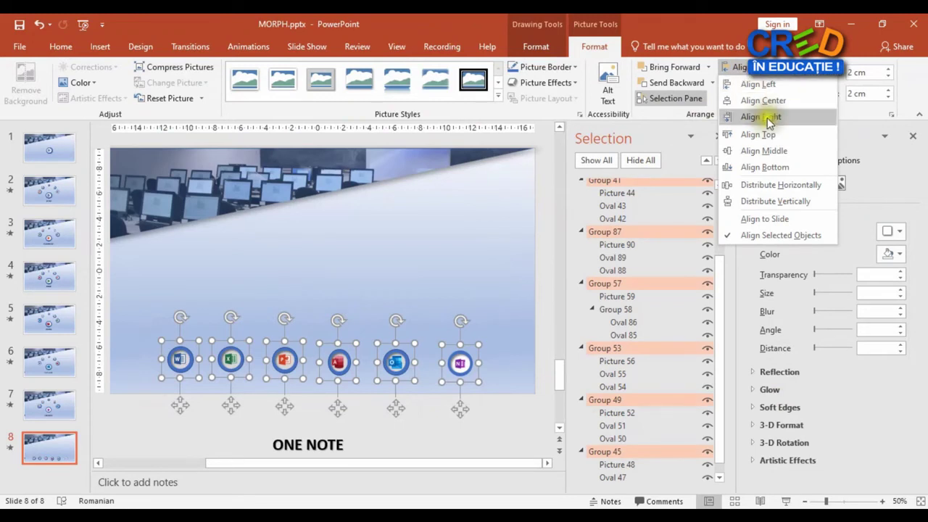
click(778, 150)
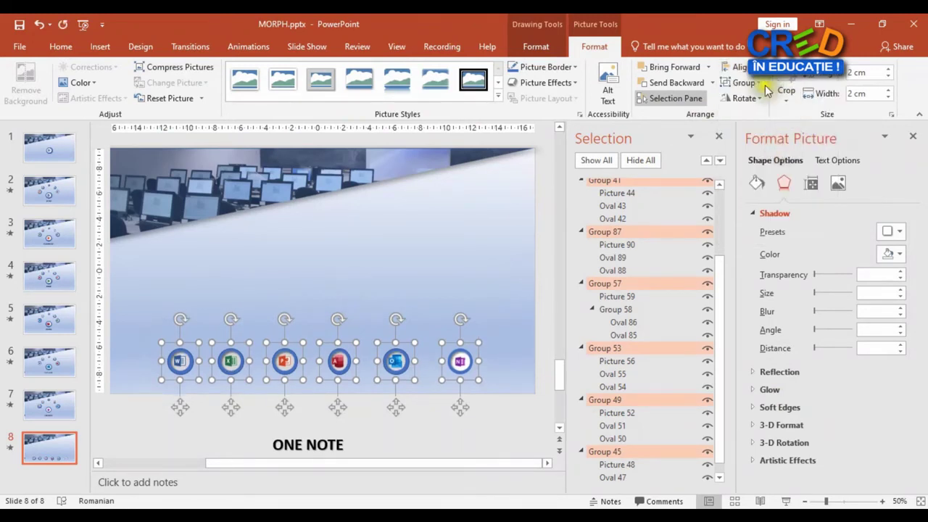
click(738, 66)
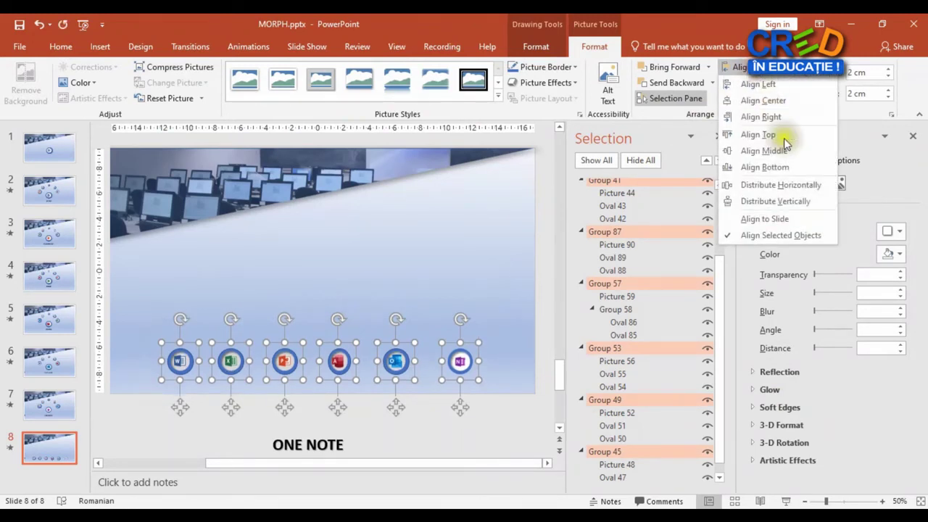
click(796, 185)
click(427, 274)
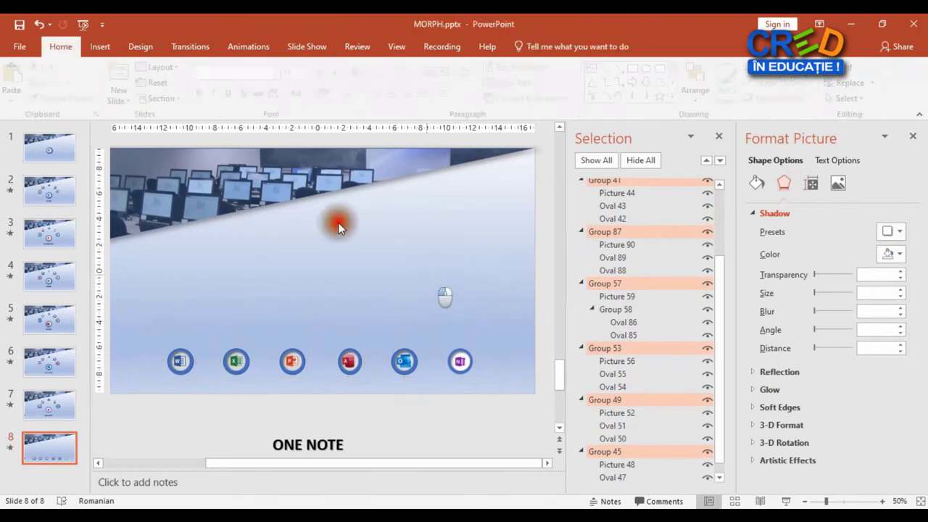
- Draw line connectors joining Word to Excel and Excel to PowerPoint
click(107, 48)
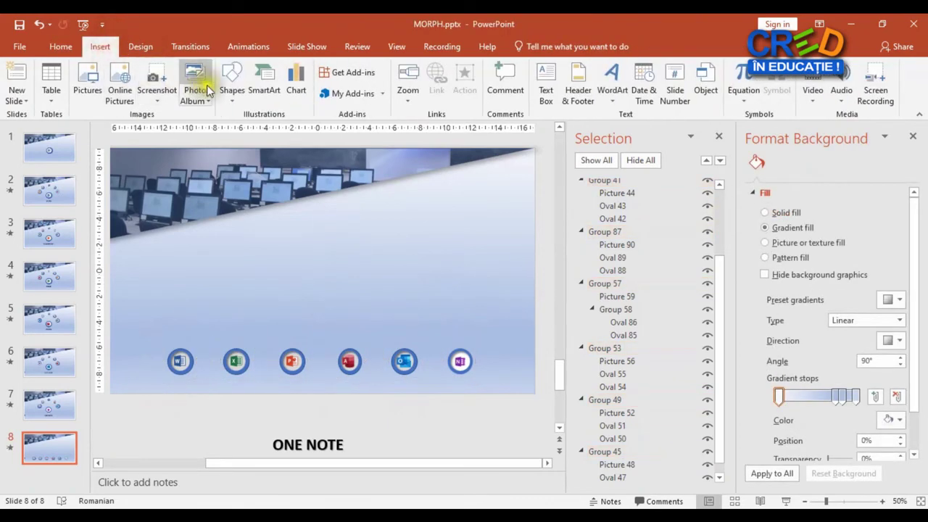
click(230, 86)
click(238, 127)
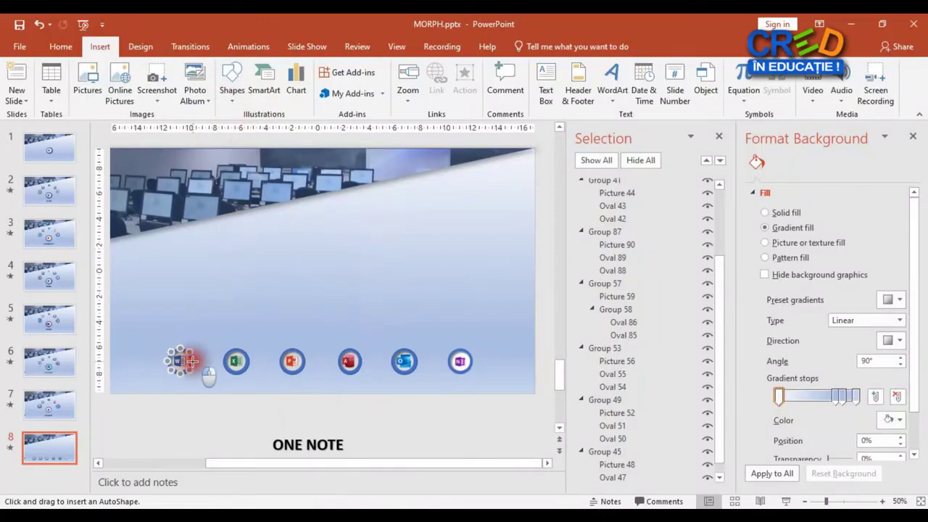
drag(192, 360, 222, 360)
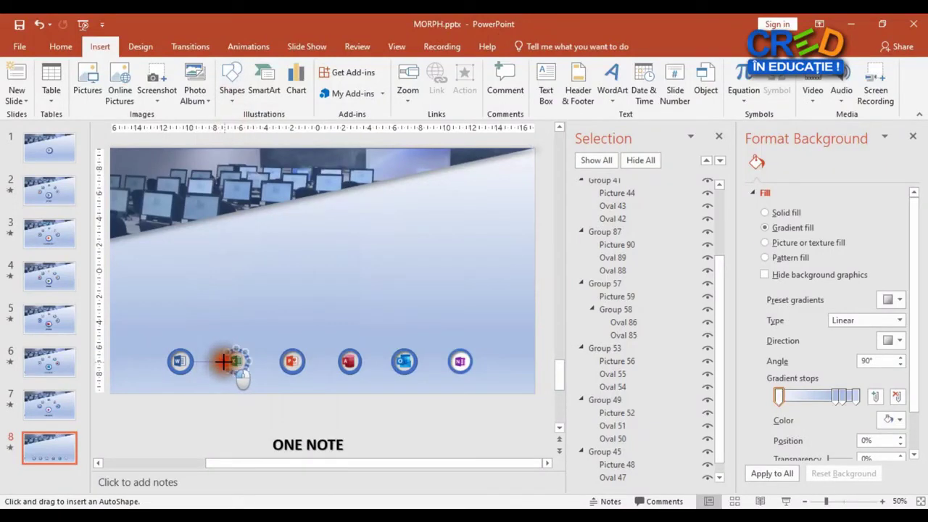
drag(226, 360, 223, 361)
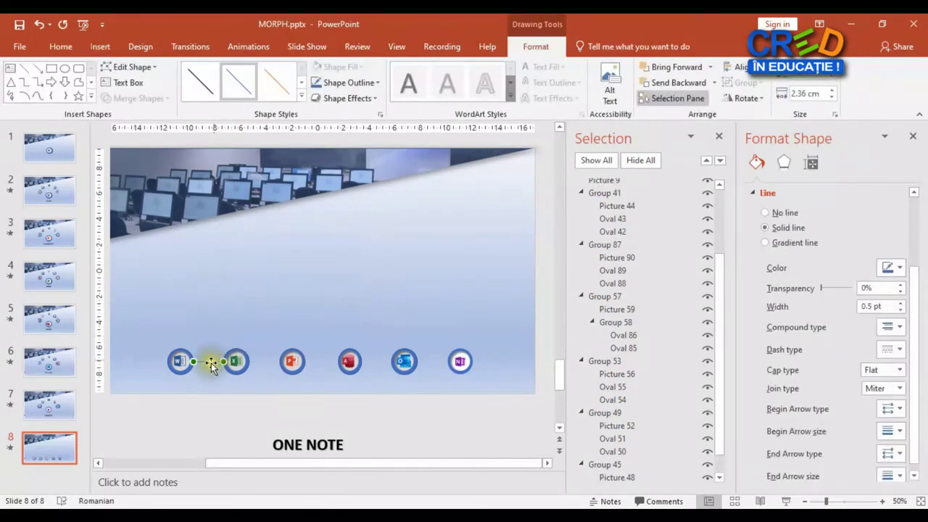
click(104, 47)
click(232, 86)
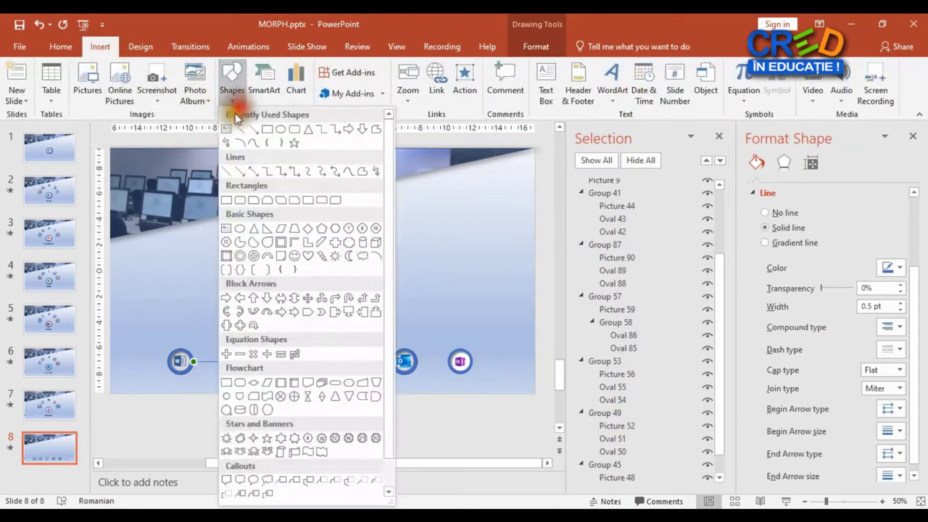
click(242, 132)
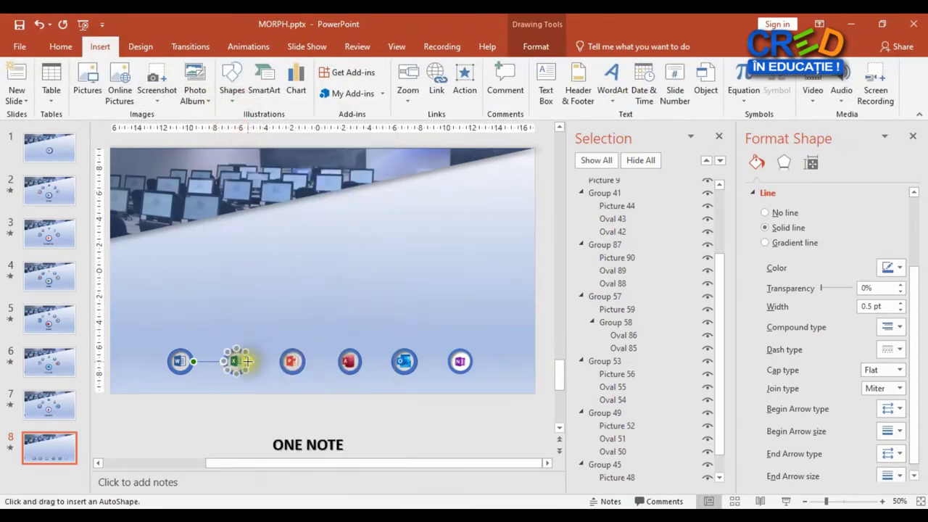
drag(247, 361, 280, 361)
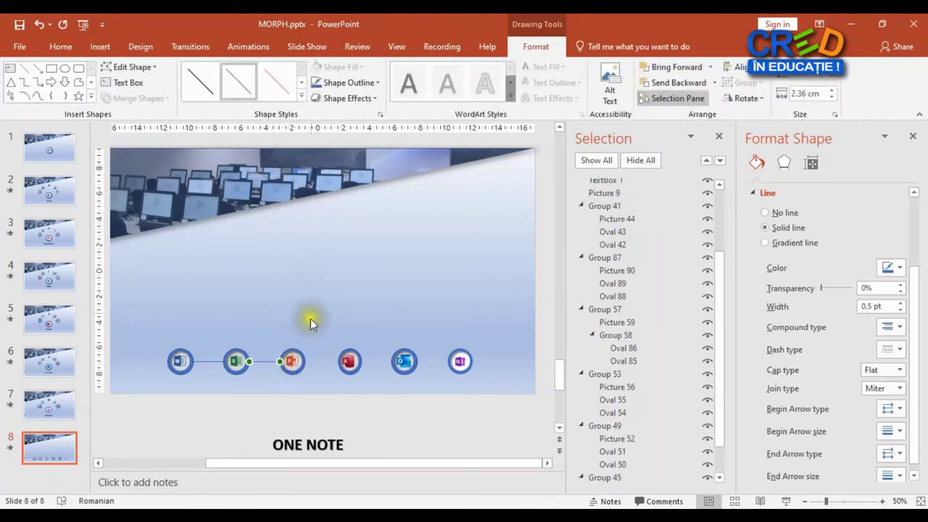
click(243, 87)
- Draw lines joining PowerPoint to Access and Access to Outlook
click(100, 48)
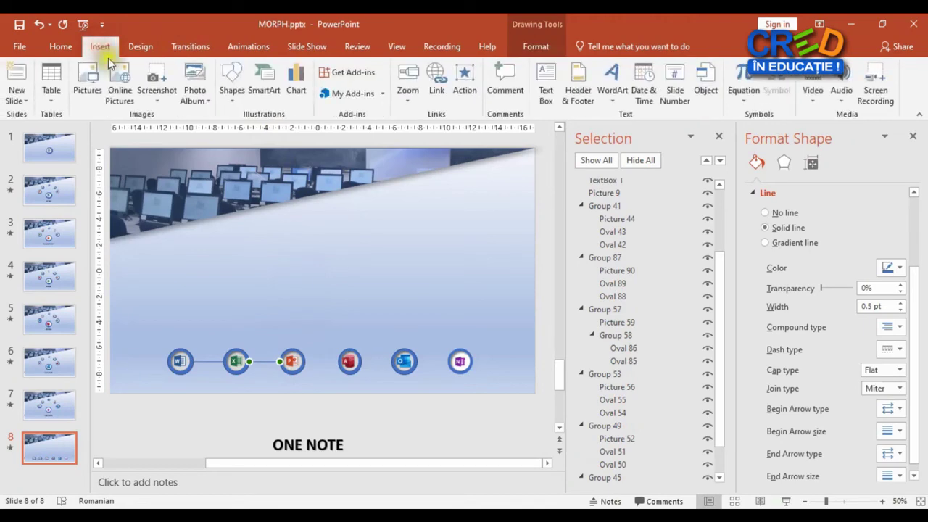
click(231, 87)
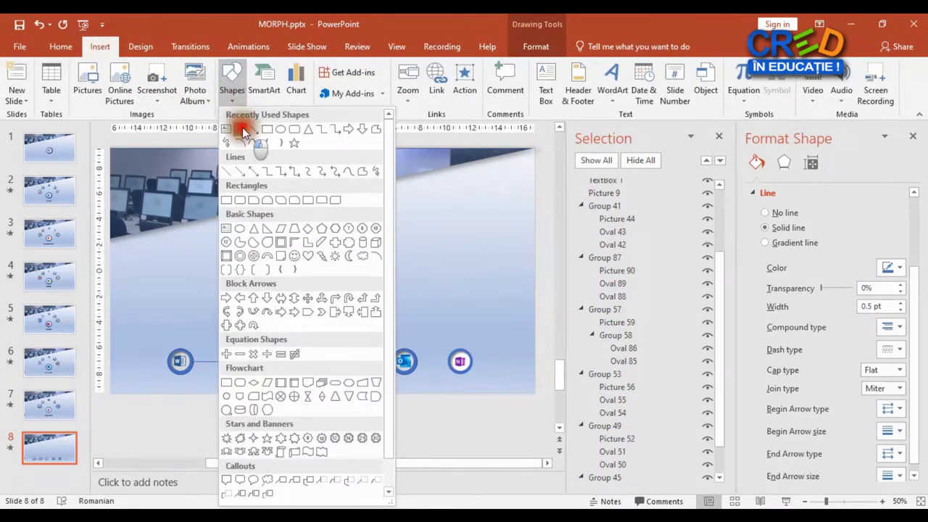
click(241, 128)
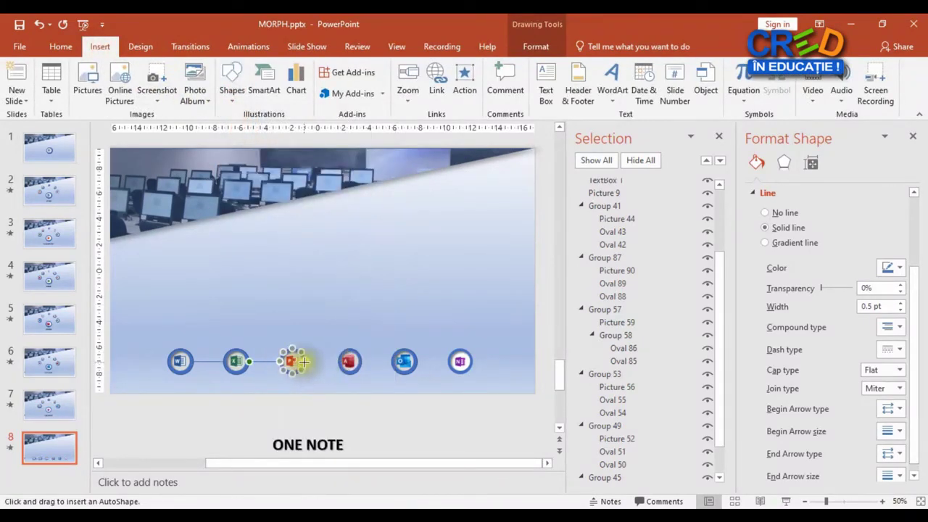
drag(304, 361, 335, 361)
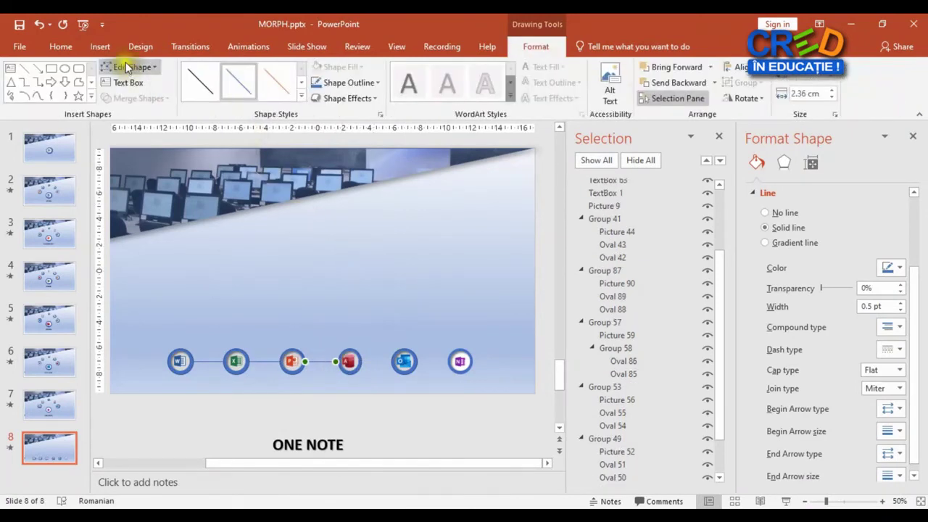
click(109, 49)
click(233, 94)
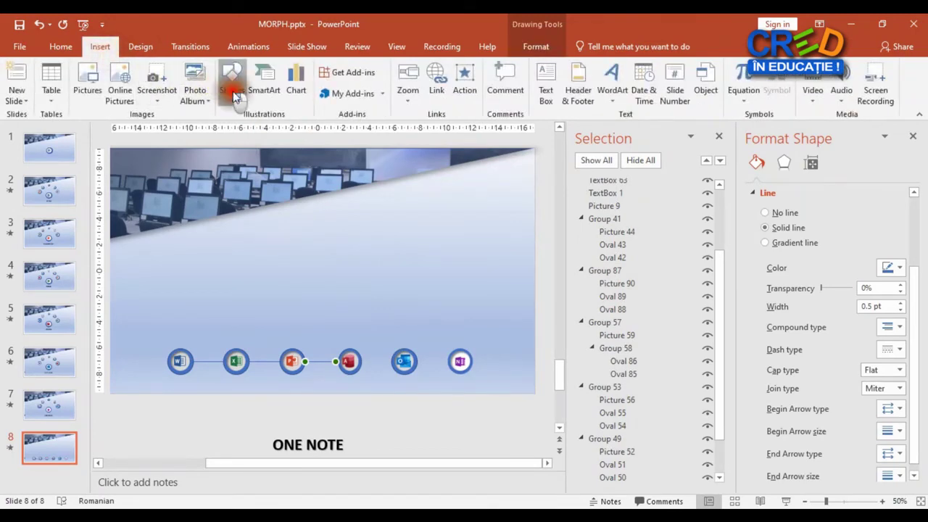
click(245, 131)
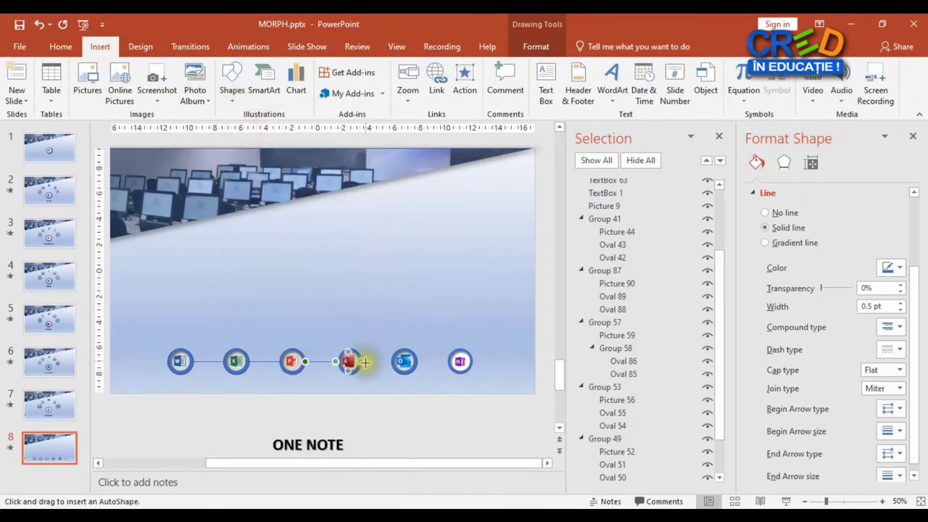
drag(360, 361, 392, 361)
- Draw the last connector line from Outlook to OneNote
click(101, 47)
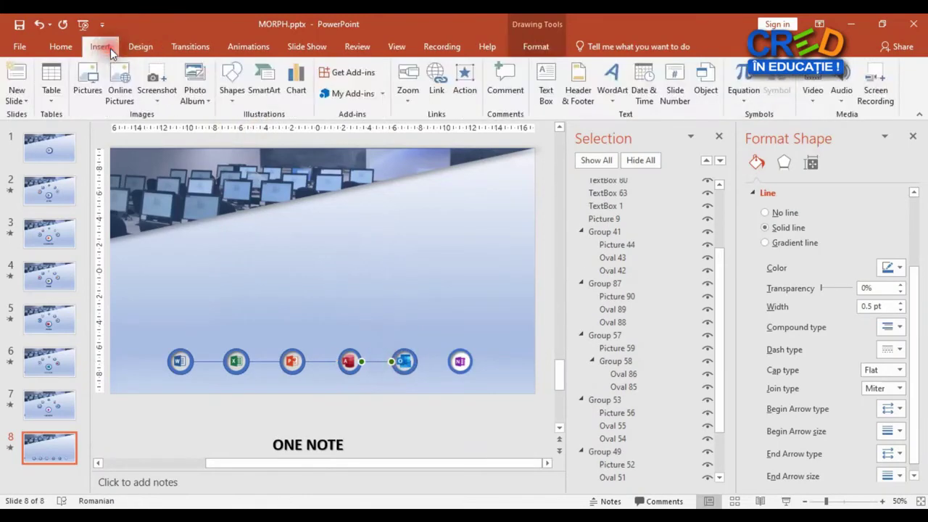
click(232, 83)
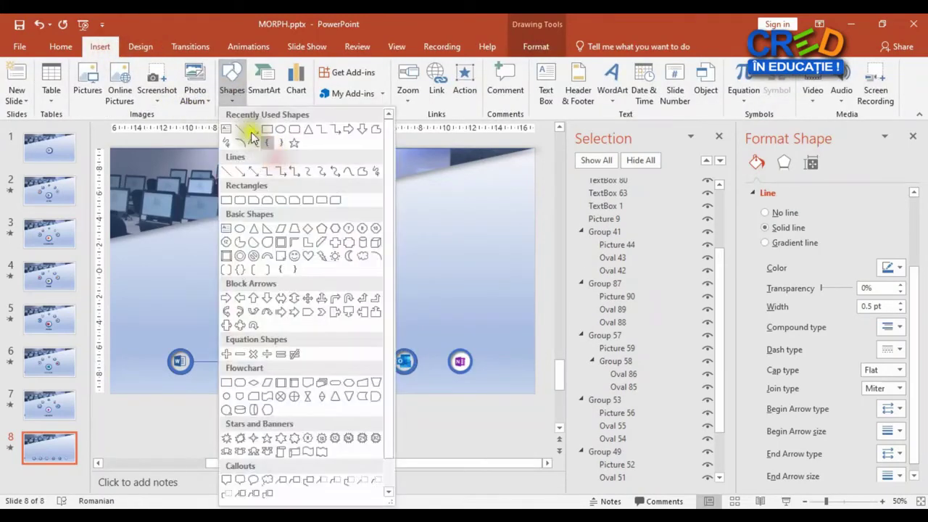
click(243, 129)
click(232, 83)
click(245, 129)
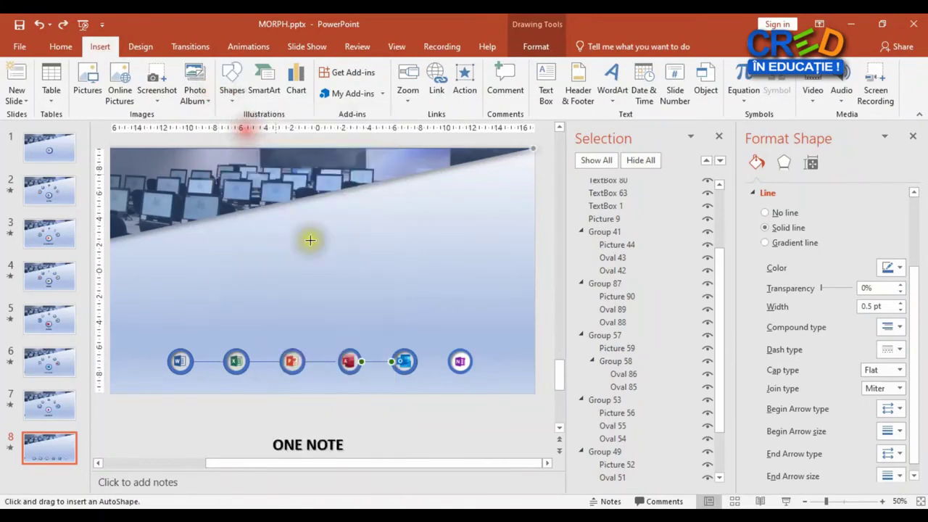
drag(416, 360, 448, 360)
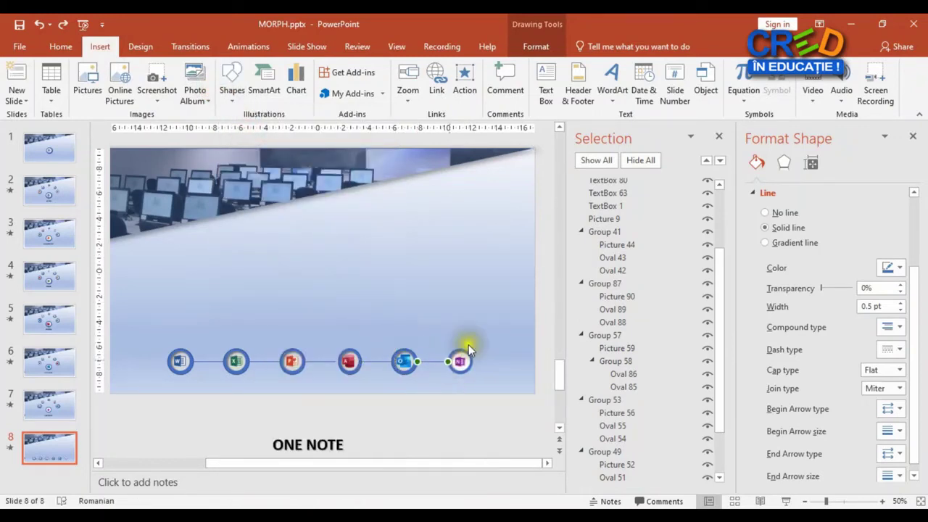
- Select the connector lines and set their line width to 4 pt
shift+click(208, 360)
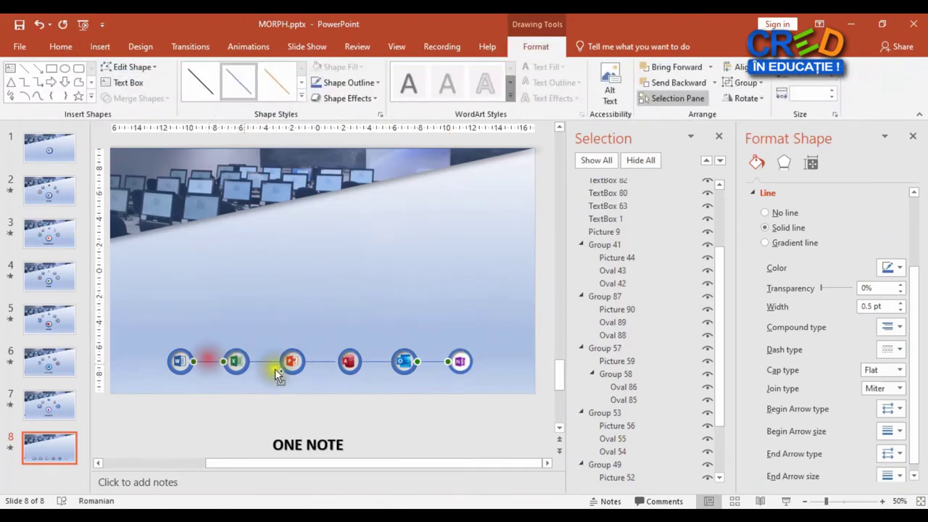
shift+click(269, 362)
shift+click(374, 362)
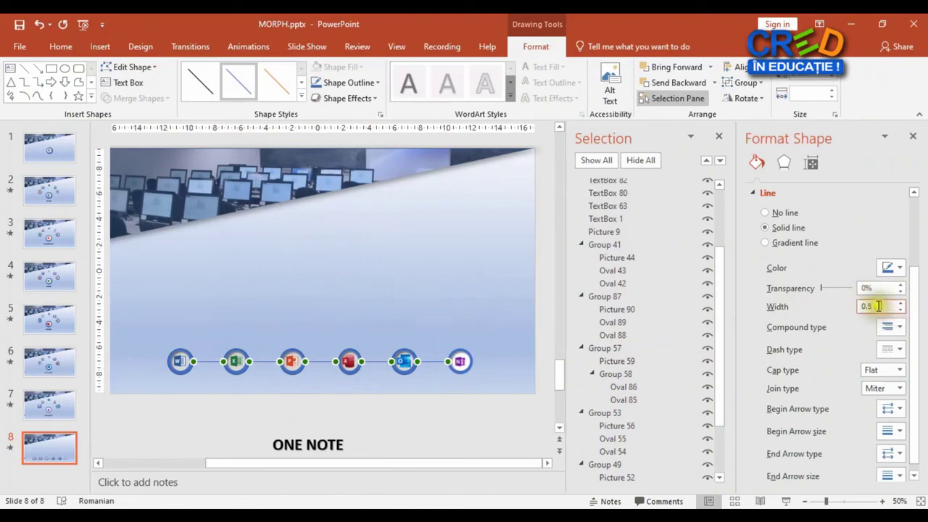
text(4)
key(Return)
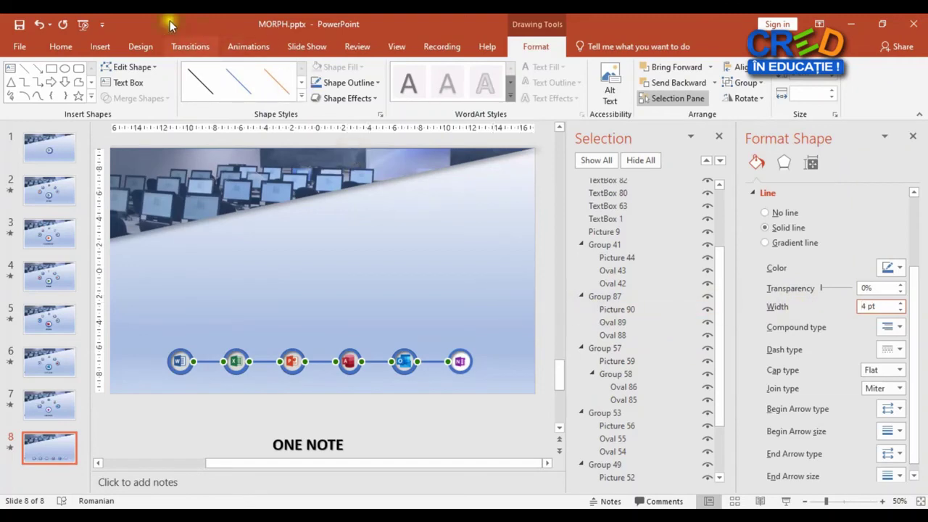
- Apply the Split entrance effect to the connector lines
click(250, 51)
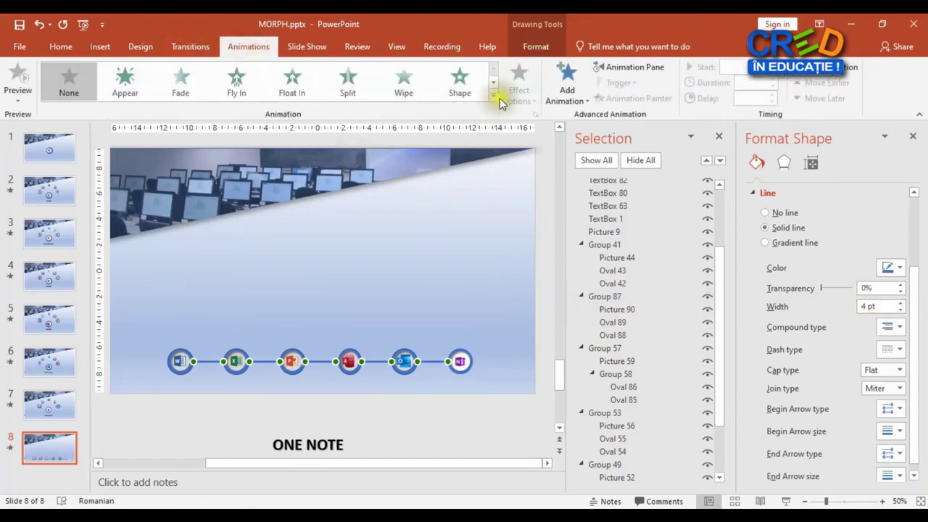
click(494, 96)
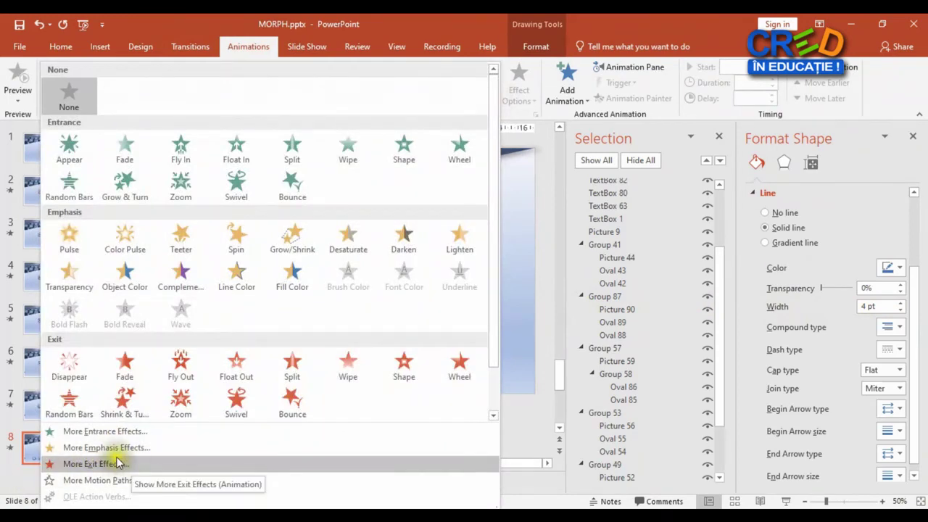
click(121, 432)
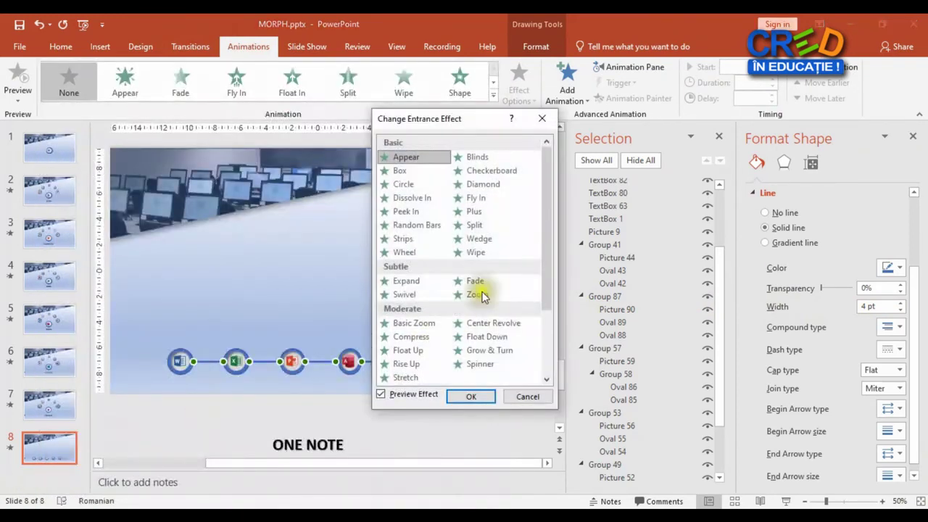
click(479, 226)
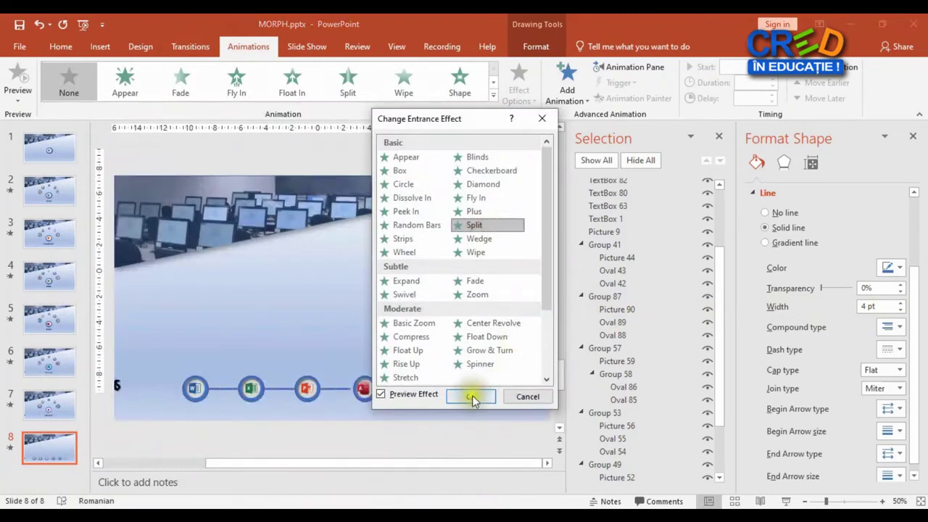
click(471, 396)
click(315, 282)
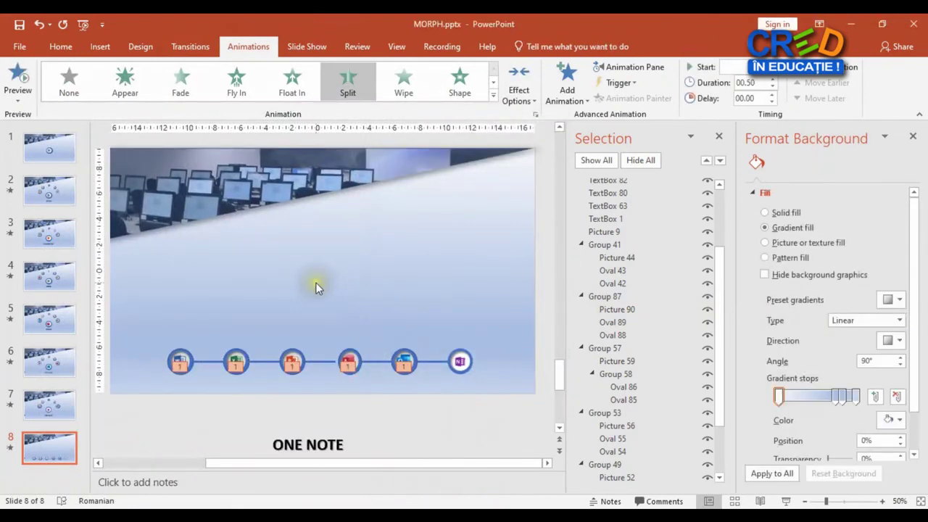
- Set the connector animations to start After Previous in the Animation Pane, then close the panes
click(655, 66)
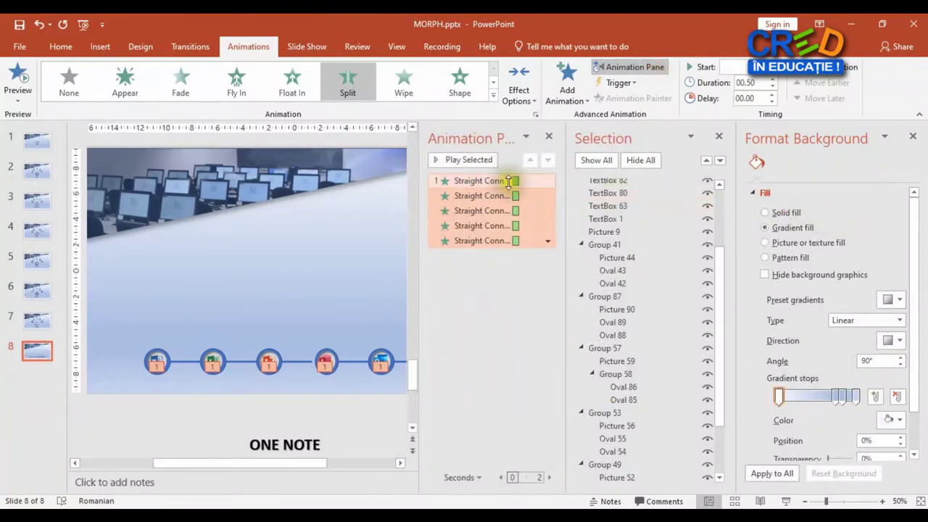
click(549, 179)
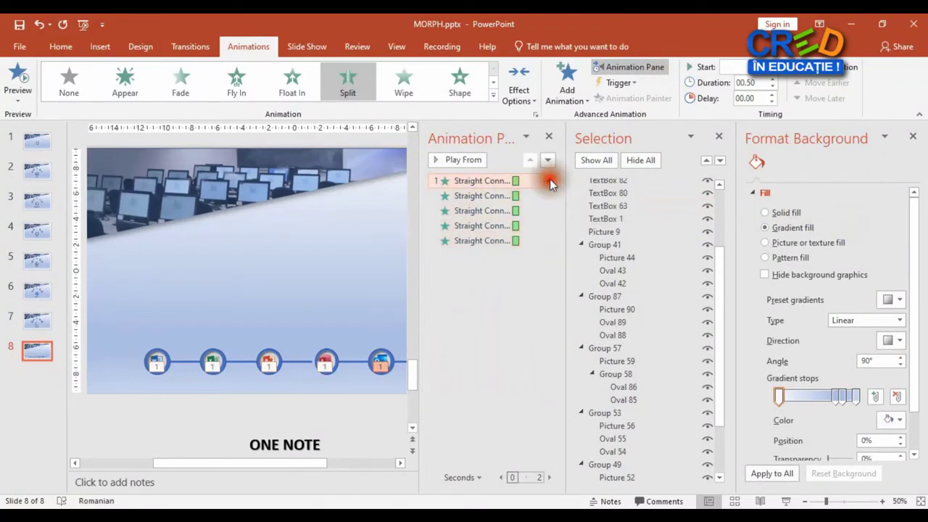
click(548, 181)
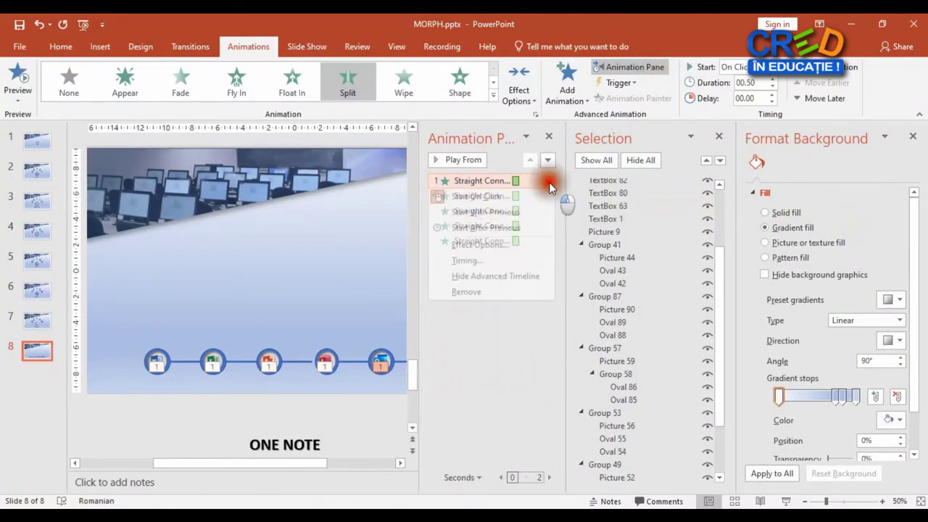
click(507, 227)
click(360, 255)
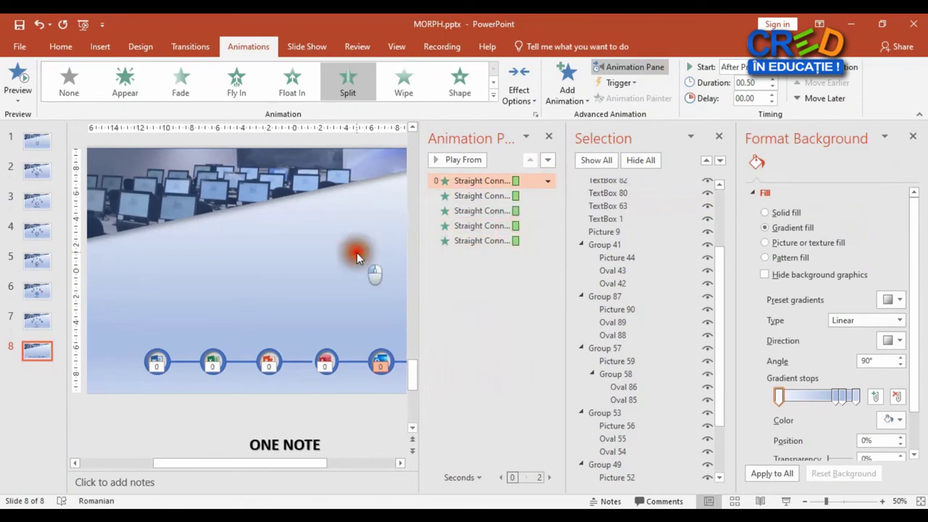
click(549, 136)
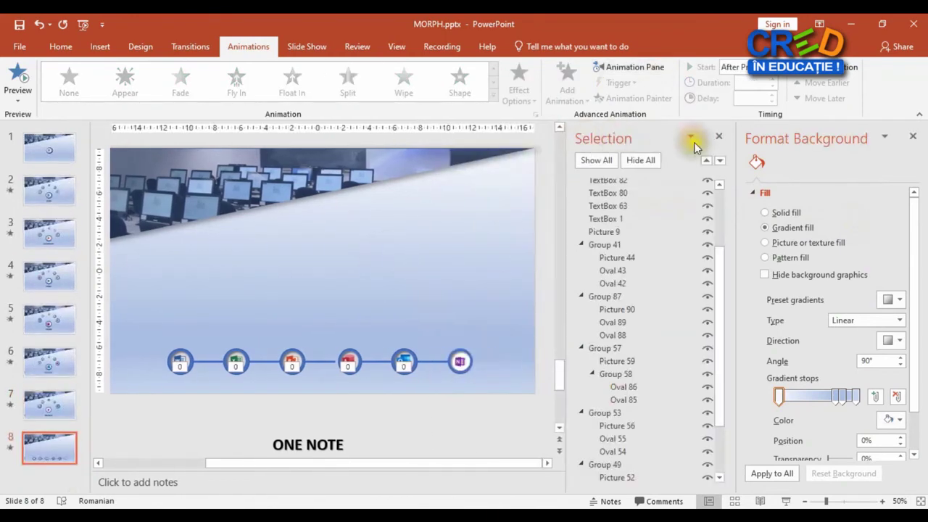
click(722, 138)
- Draw a text box above the icon row and set it to 40 pt, bold, with shadow
click(913, 136)
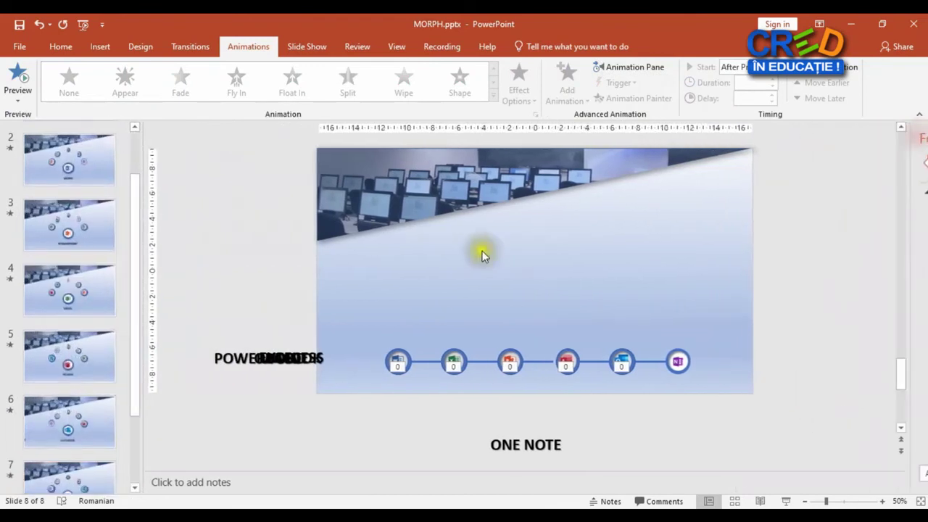
scroll(87, 154, down, 1)
click(100, 46)
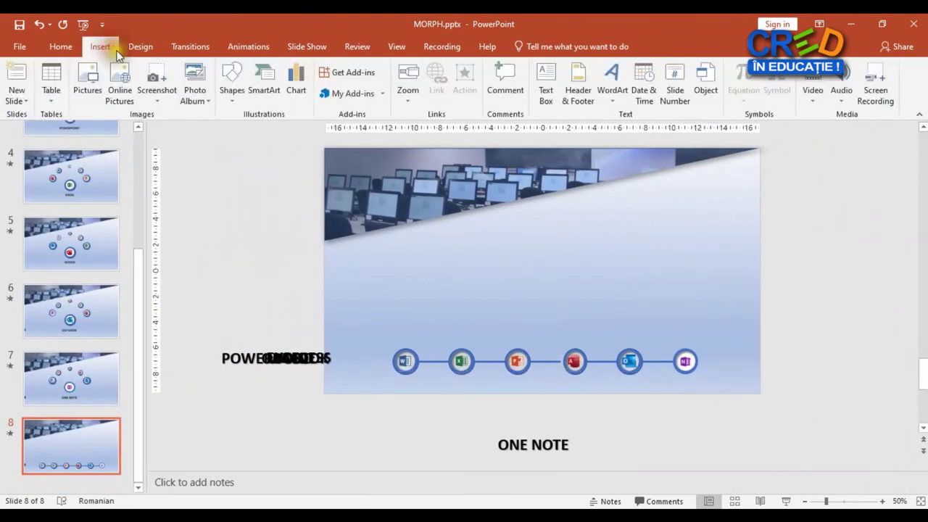
click(546, 86)
drag(427, 243, 639, 303)
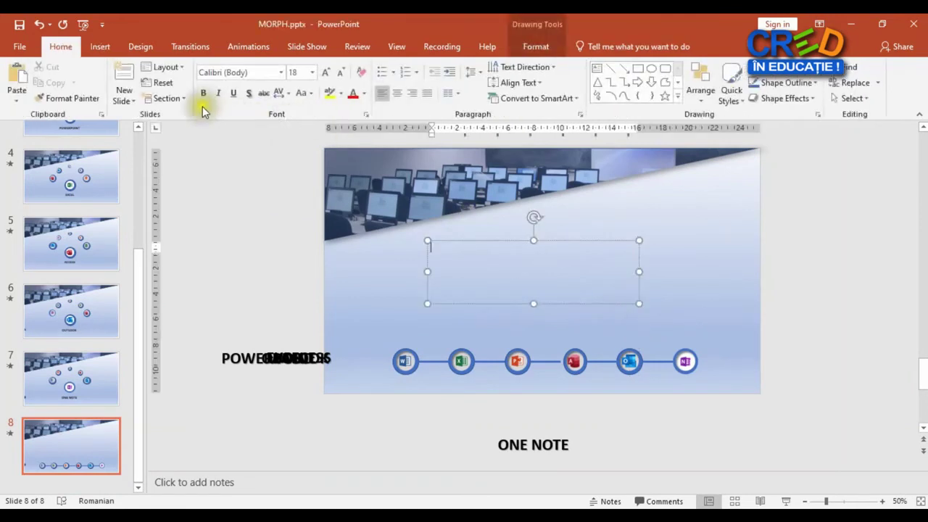
click(310, 72)
click(298, 265)
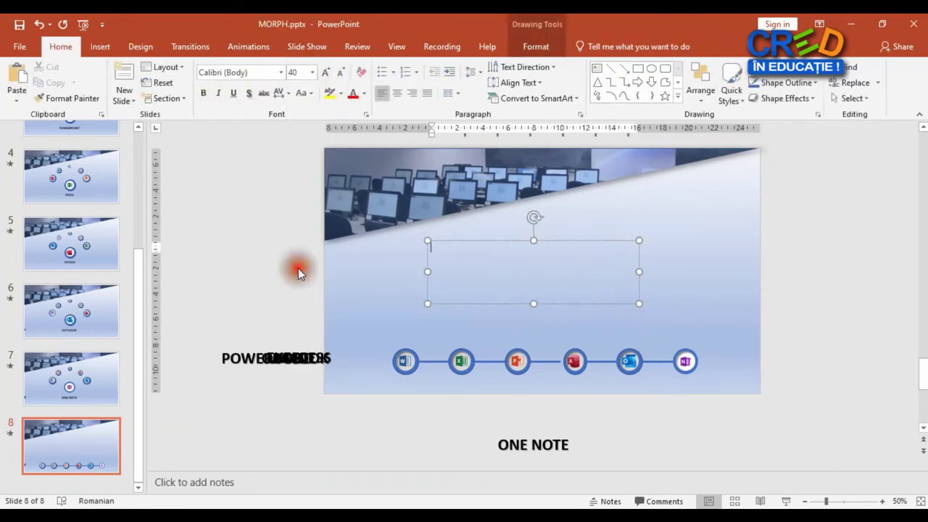
click(249, 93)
click(203, 93)
- Switch to the Romanian keyboard and type VĂ MULȚUMESC / PENTRU VIZIONARE! on two lines
click(455, 252)
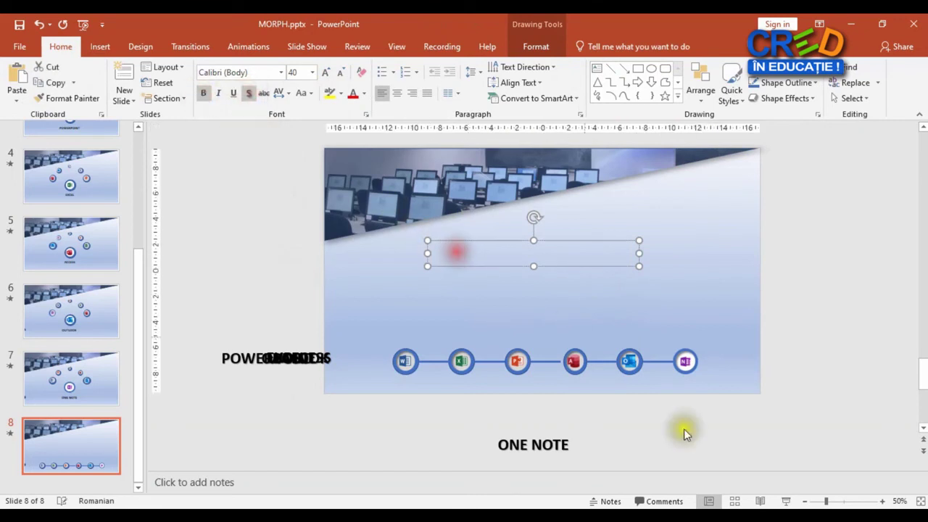
click(797, 443)
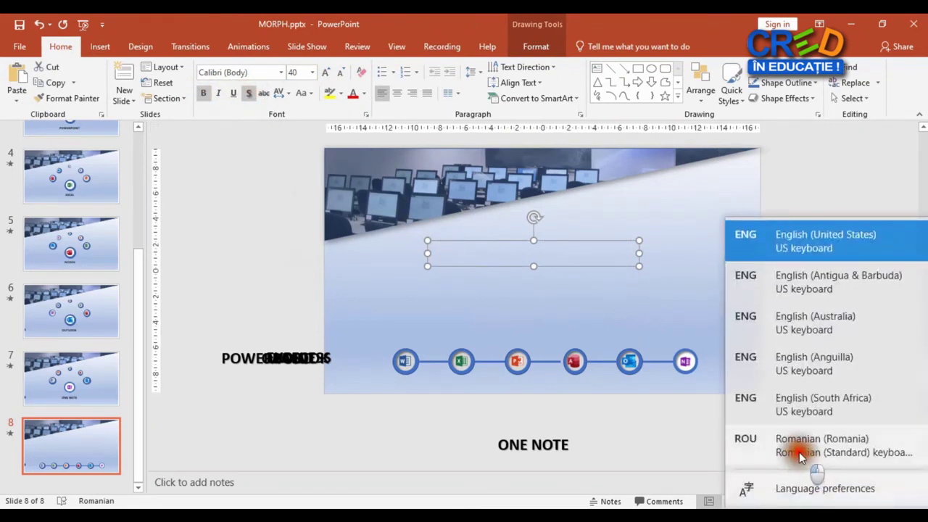
click(470, 254)
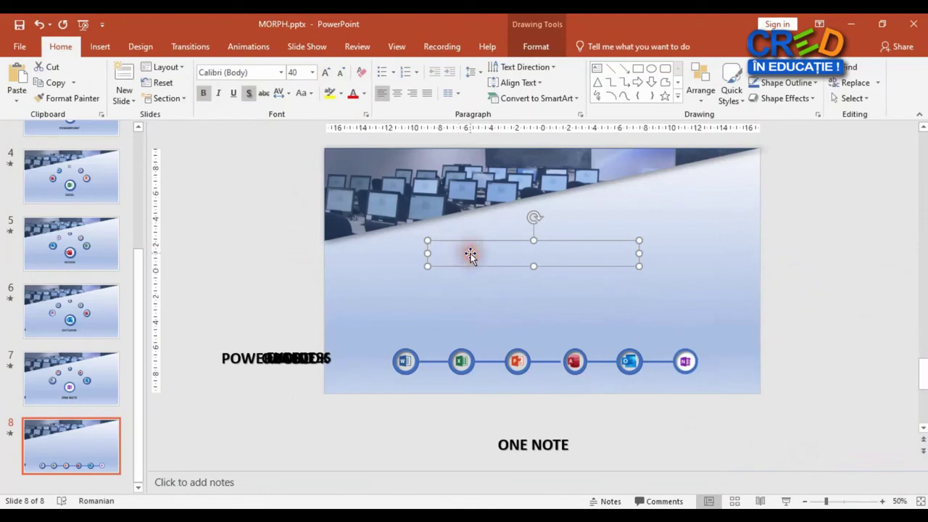
text(VĂ MULȚUMESC PENTR)
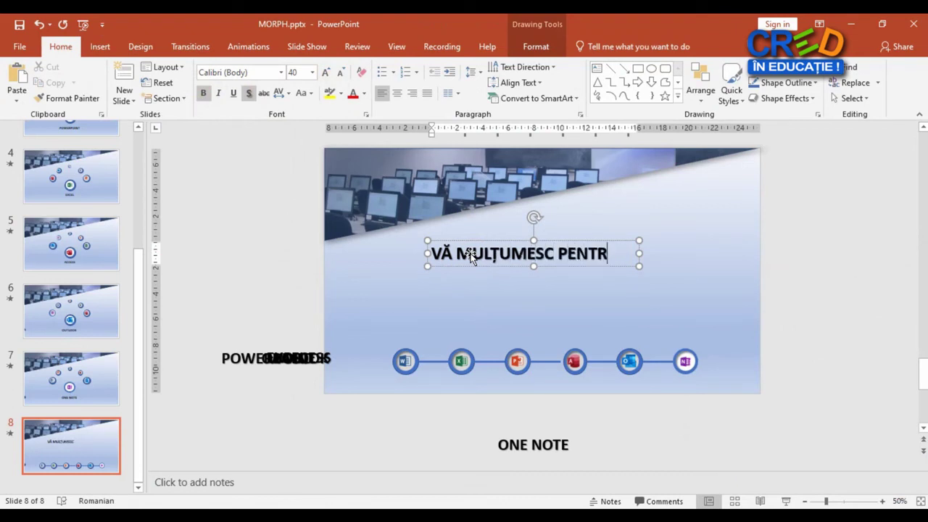
text(U VIZIONARE!)
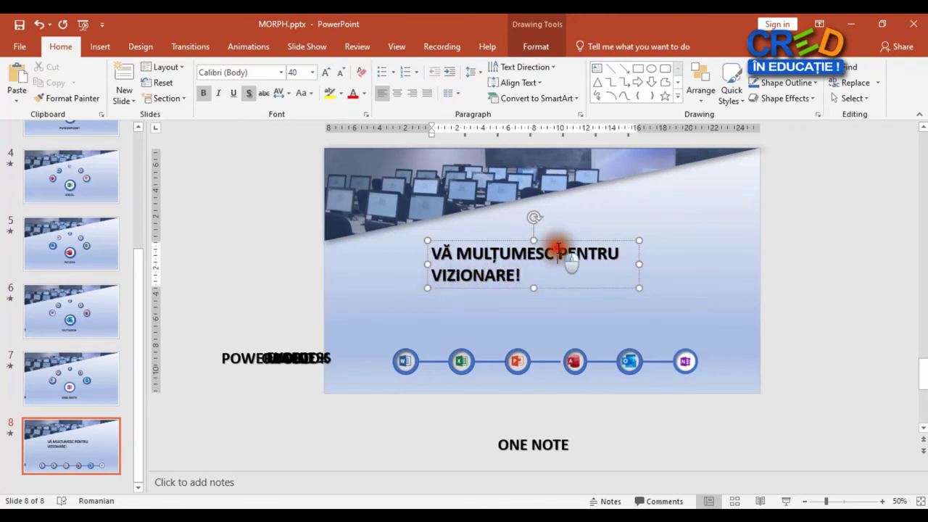
key(Return)
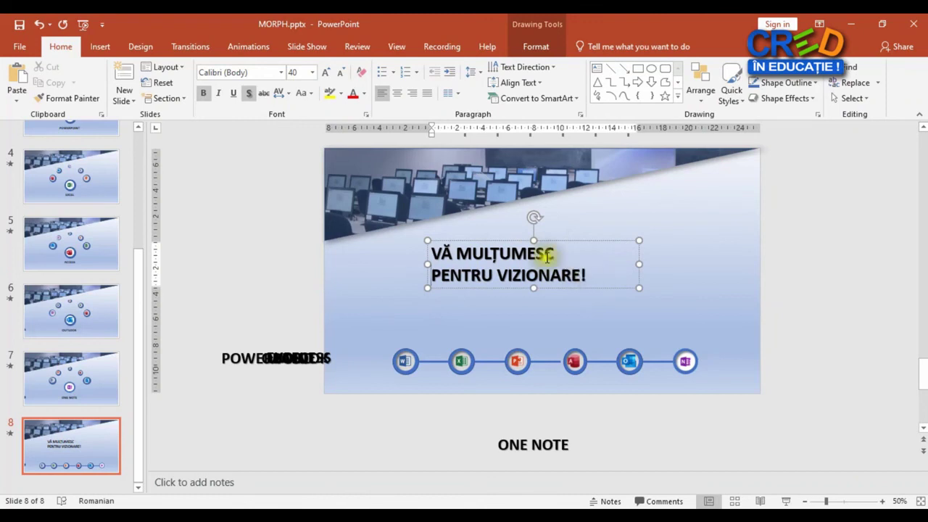
- Centre-align both lines of the thank-you heading
click(397, 93)
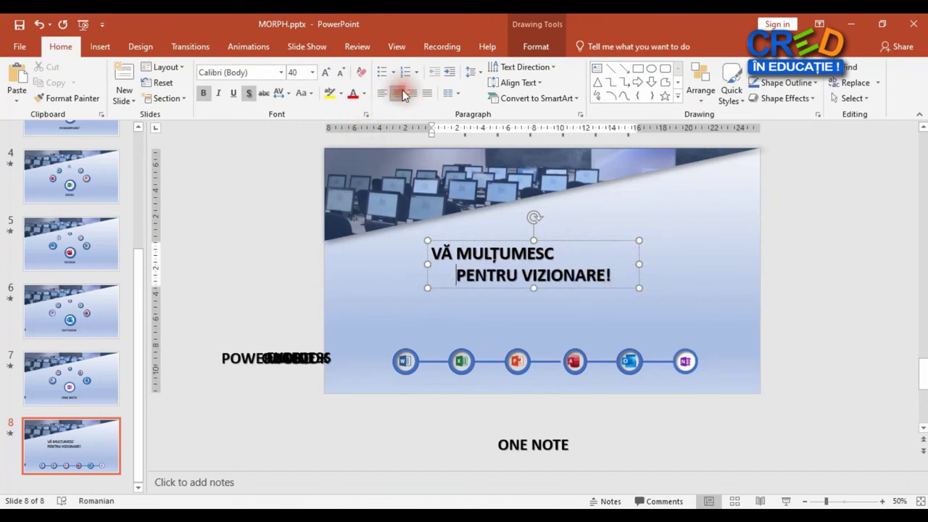
click(449, 239)
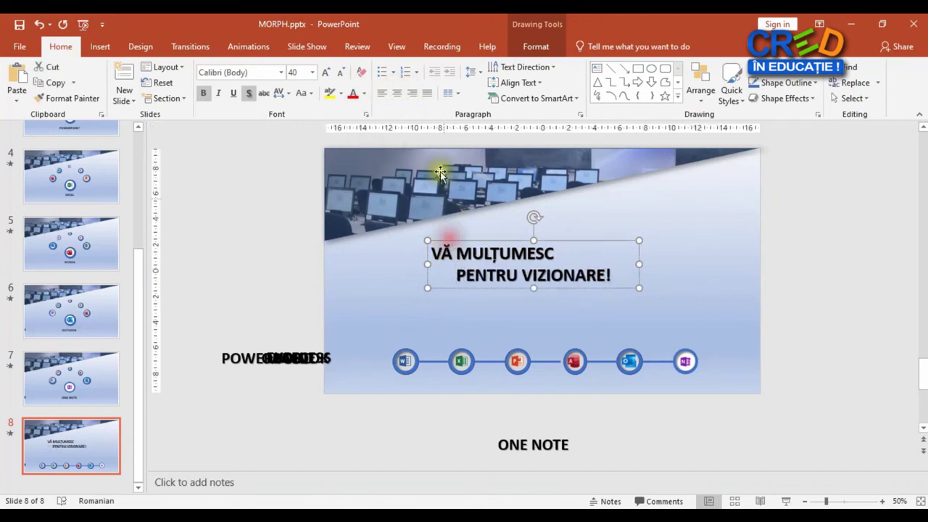
click(397, 93)
click(702, 265)
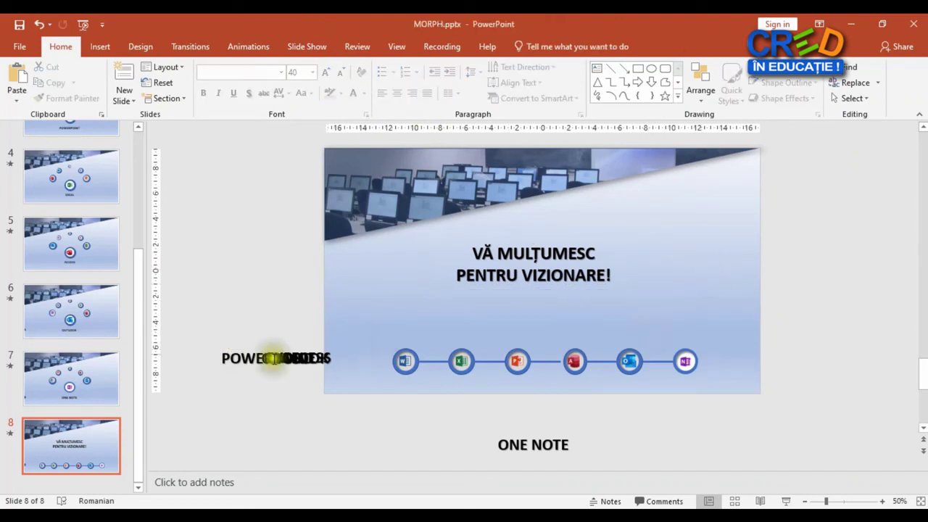
- Delete the stacked off-slide POWERPOINT and WORD labels, then start the slide show with F5
click(290, 357)
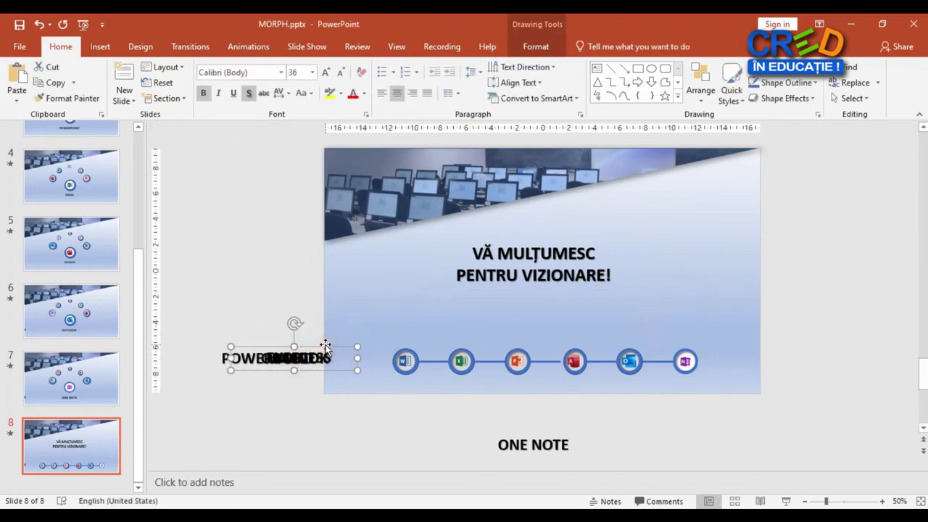
mouse_move(325, 347)
mouse_down()
mouse_move(315, 360)
mouse_move(265, 316)
mouse_up()
key(ctrl+z)
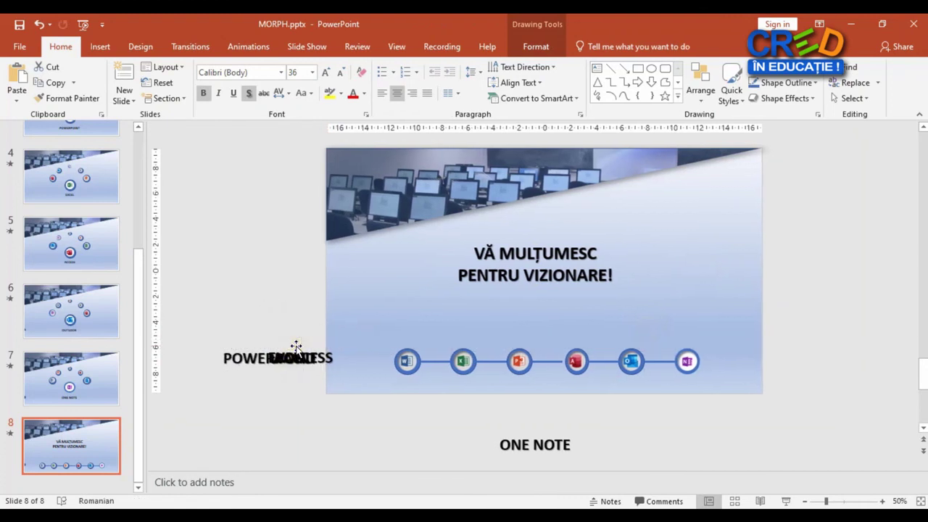
click(287, 342)
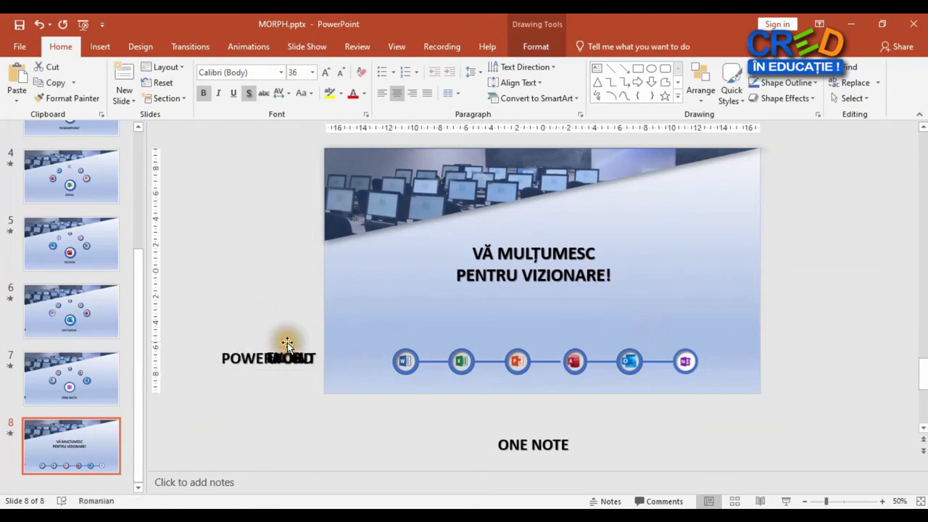
click(288, 352)
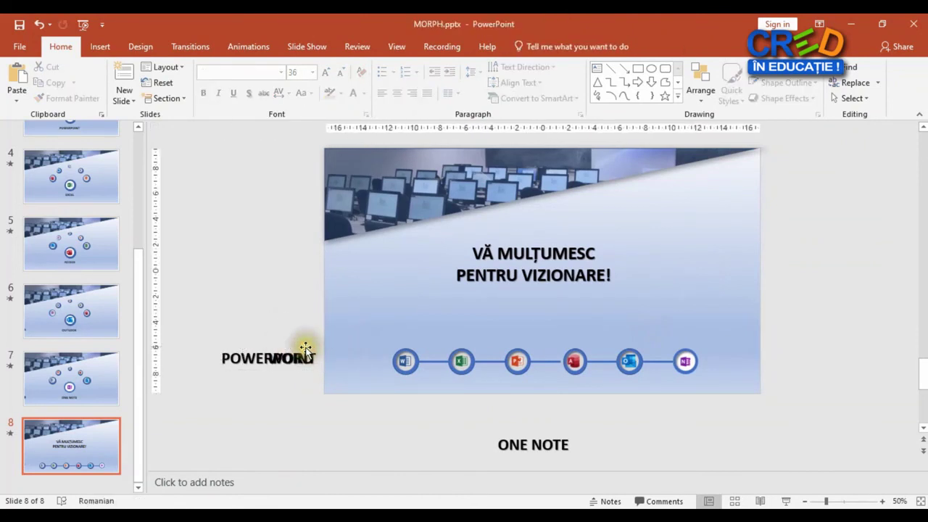
click(305, 349)
key(Delete)
click(308, 346)
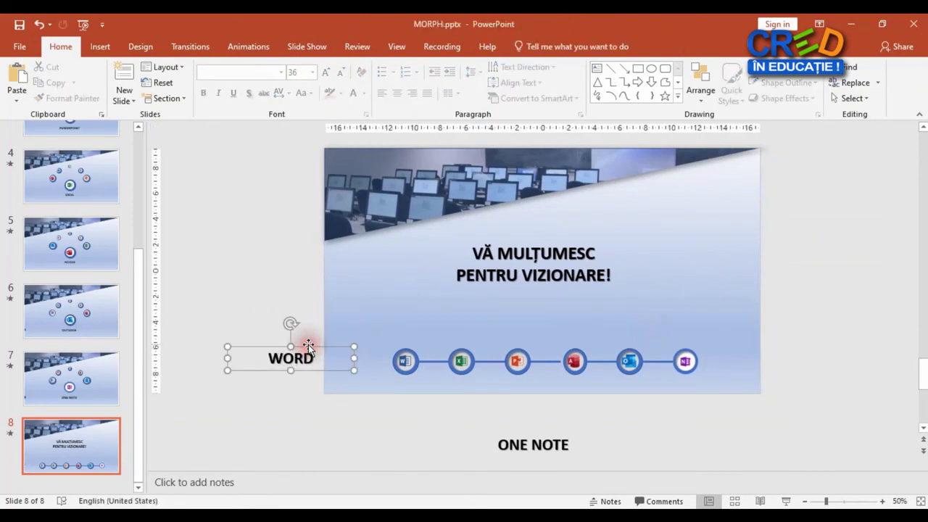
key(Delete)
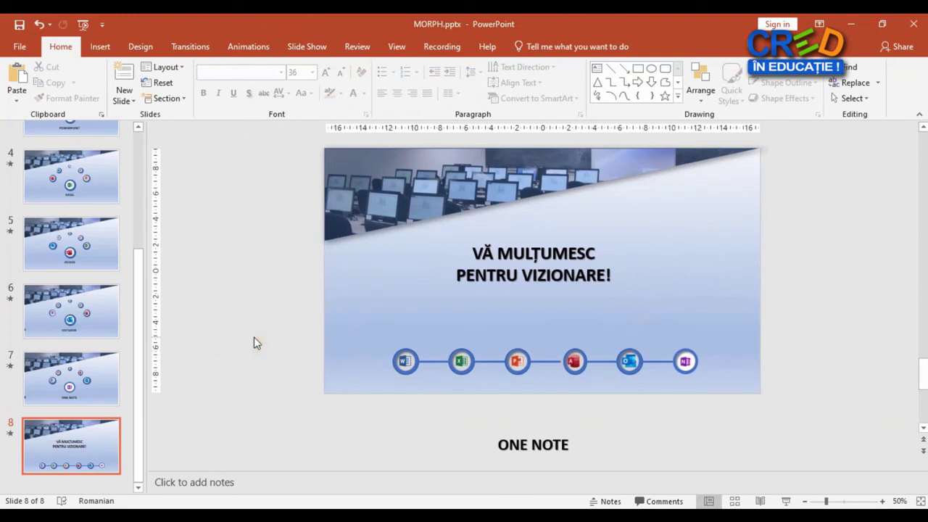
key(F5)
- Advance the show through the WORD, EXCEL, ACCESS, OUTLOOK and ONE NOTE morph slides
click(285, 368)
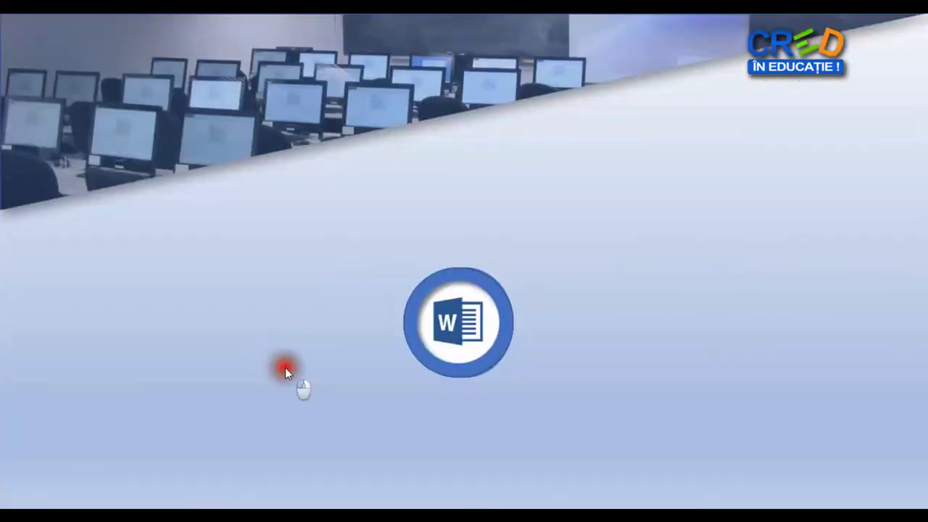
click(285, 367)
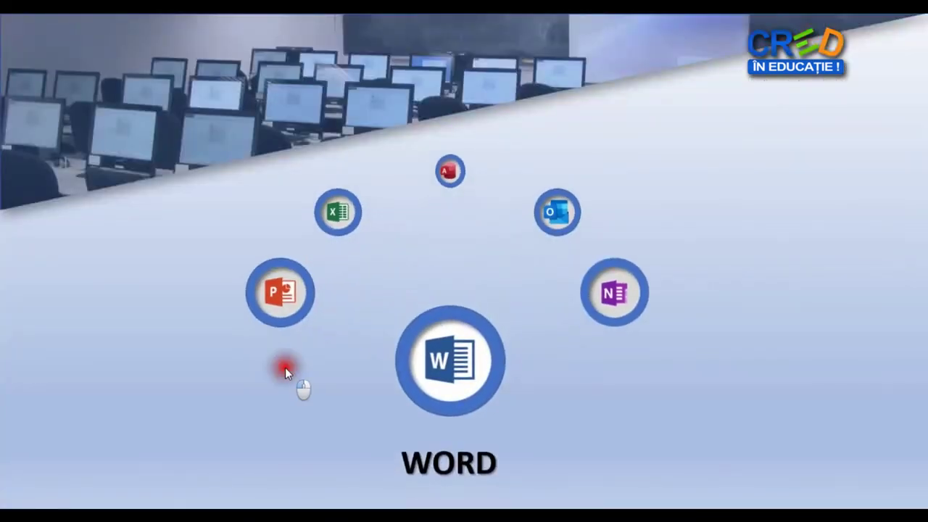
click(284, 368)
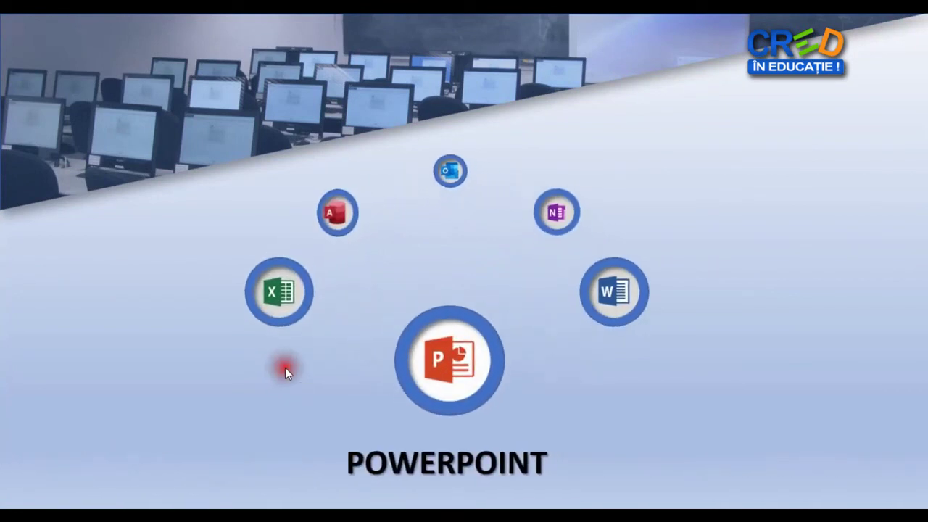
click(285, 367)
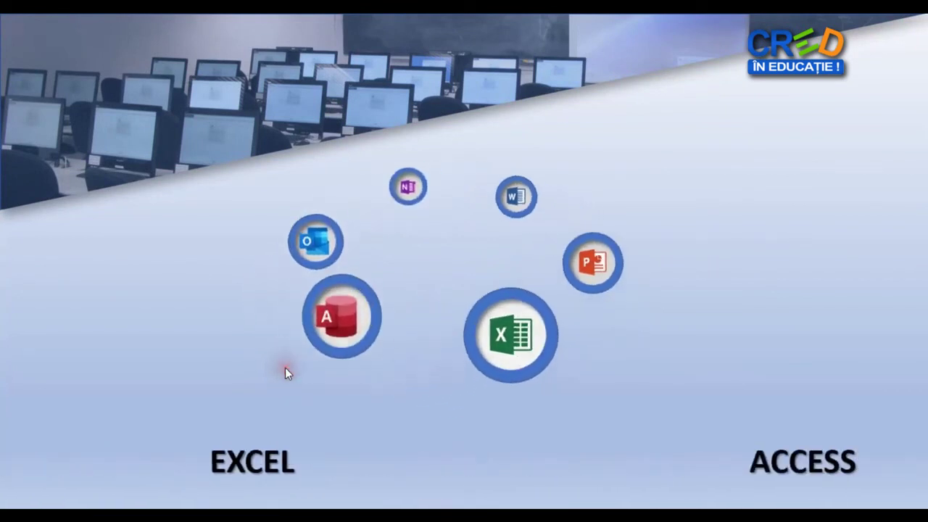
click(285, 367)
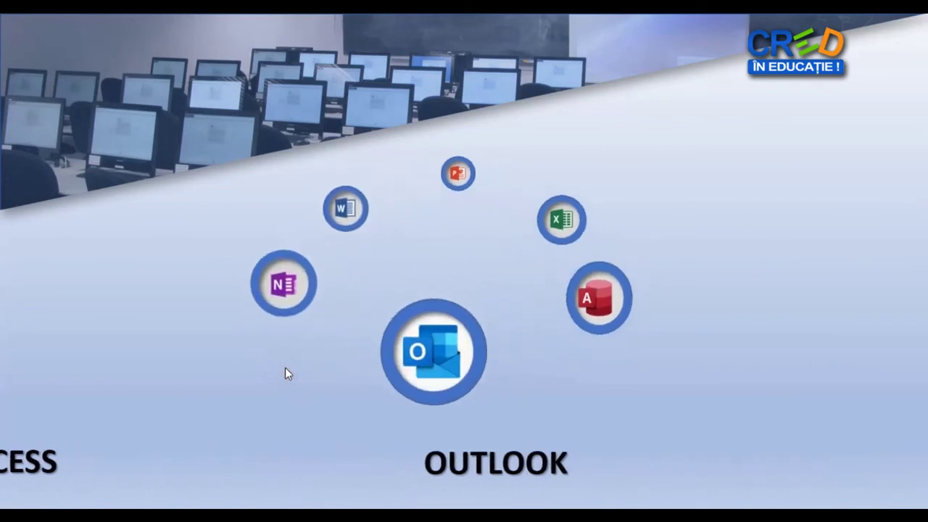
click(285, 367)
click(284, 368)
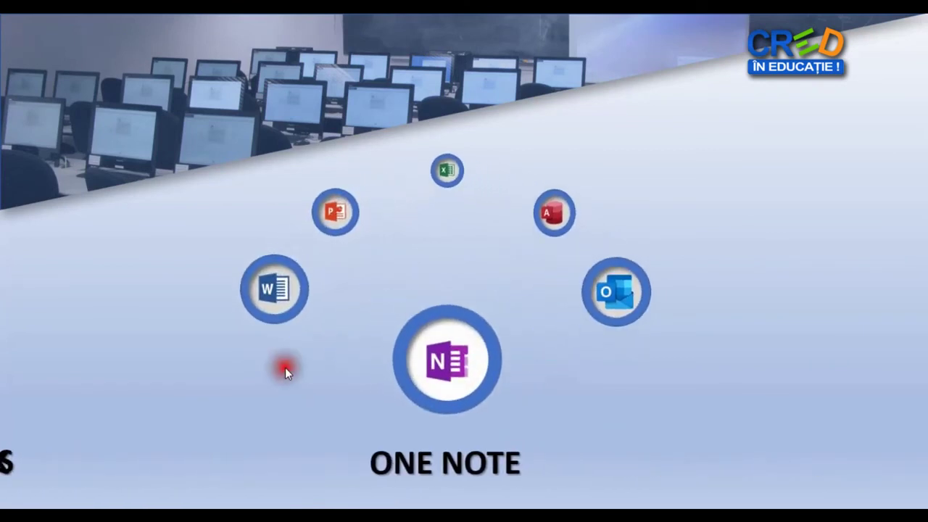